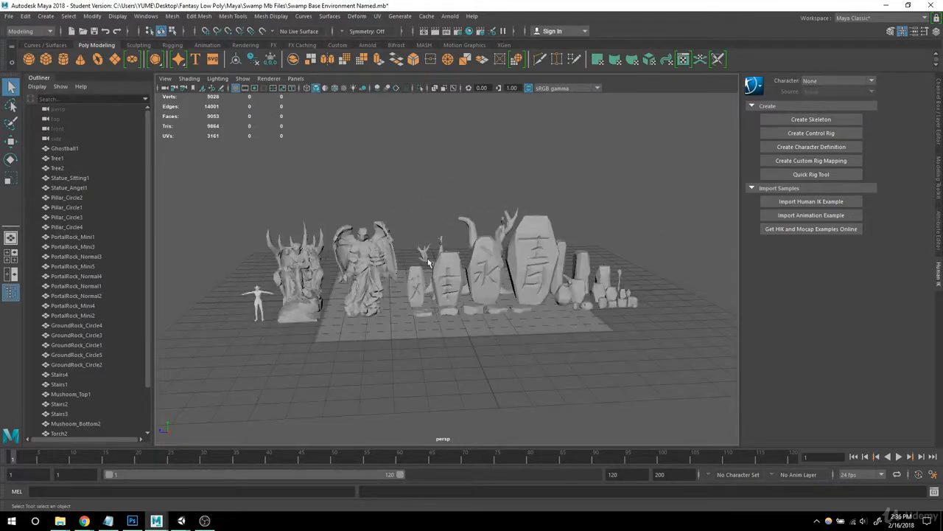
- Open the Hypershade from the custom shelf and place its window beside the swamp models
mouse_move(508, 304)
alt+mouse_down()
mouse_move(398, 313)
mouse_move(472, 321)
mouse_move(405, 304)
mouse_move(442, 310)
mouse_move(603, 359)
mouse_move(589, 317)
mouse_move(516, 266)
mouse_move(443, 295)
mouse_move(358, 228)
mouse_move(351, 249)
mouse_move(362, 271)
mouse_move(522, 301)
mouse_move(440, 284)
mouse_move(500, 306)
alt+mouse_up()
click(338, 46)
alt+middle_drag(489, 289, 510, 277)
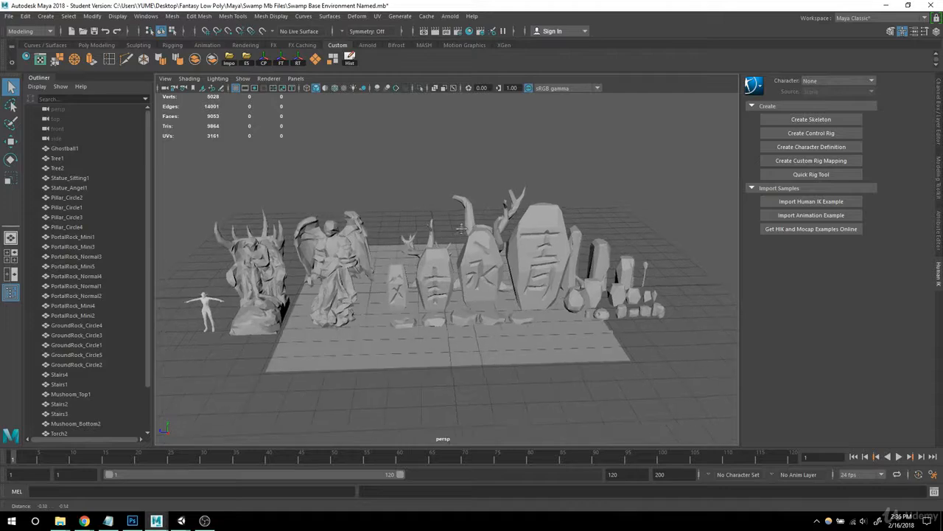
scroll(516, 276, down, 2)
scroll(516, 277, up, 4)
scroll(516, 276, down, 3)
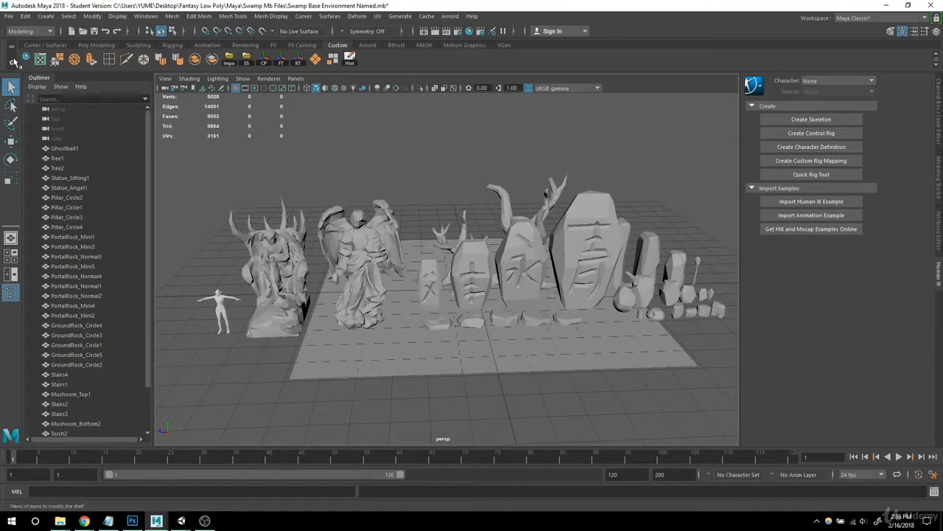
click(26, 59)
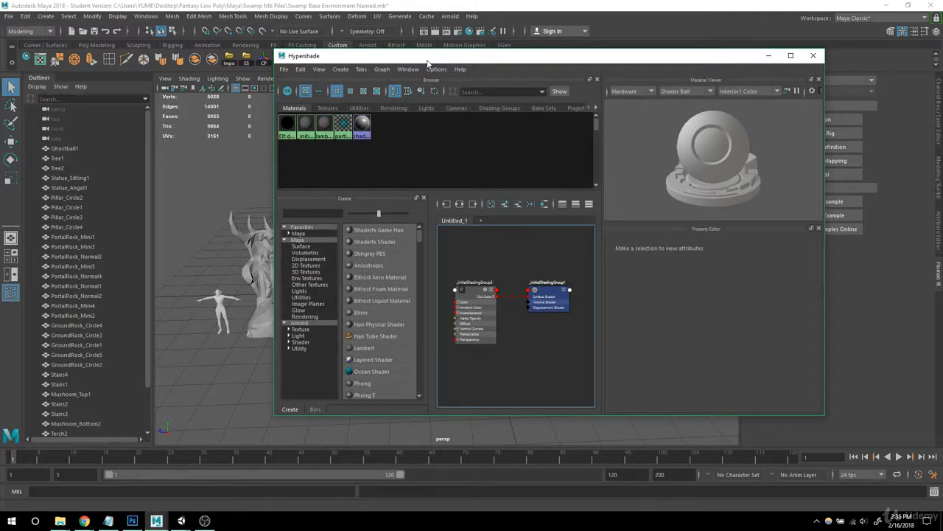
drag(428, 62, 716, 95)
- Look over all the swamp models in the scene and the materials already present in the Hypershade
scroll(508, 233, down, 4)
scroll(446, 227, up, 2)
alt+middle_drag(510, 232, 383, 239)
scroll(491, 228, down, 3)
drag(193, 184, 525, 363)
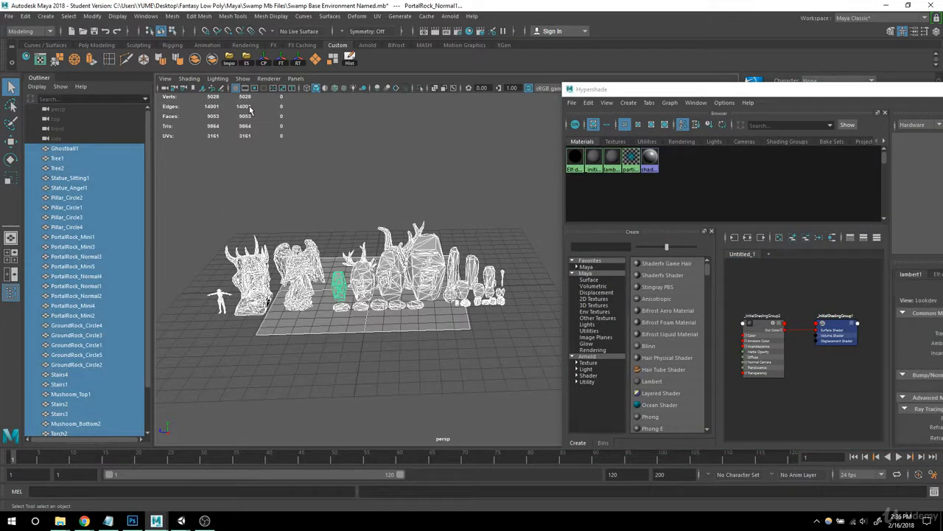
click(306, 150)
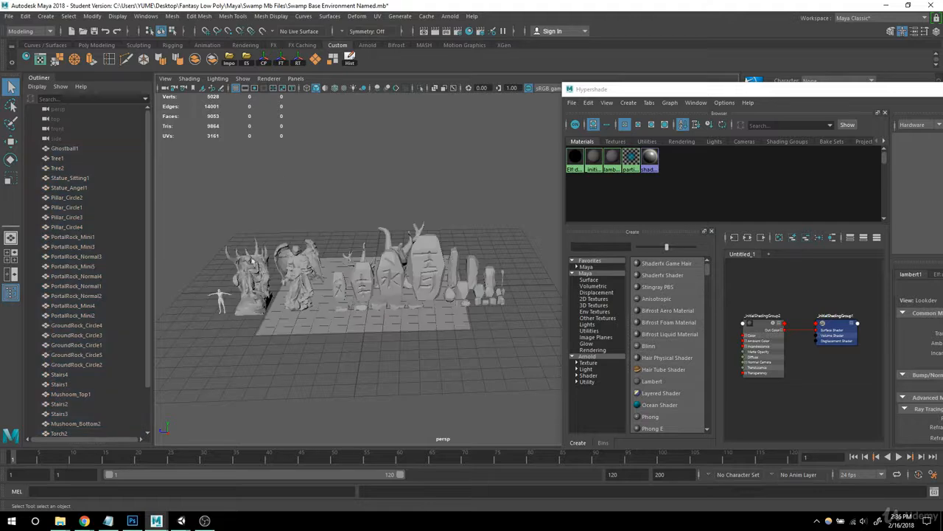
scroll(374, 263, up, 6)
alt+middle_drag(379, 265, 368, 265)
click(576, 157)
click(594, 157)
click(612, 157)
click(593, 157)
click(575, 157)
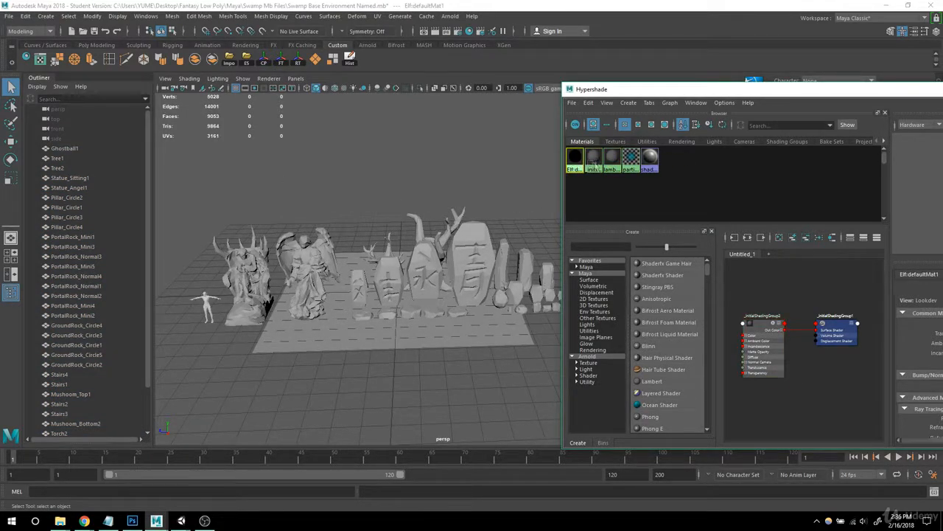
- Switch to the Portal_VFX project in Unity and view the Texture material in the Fantasy Low Poly Materials folder
mouse_move(184, 521)
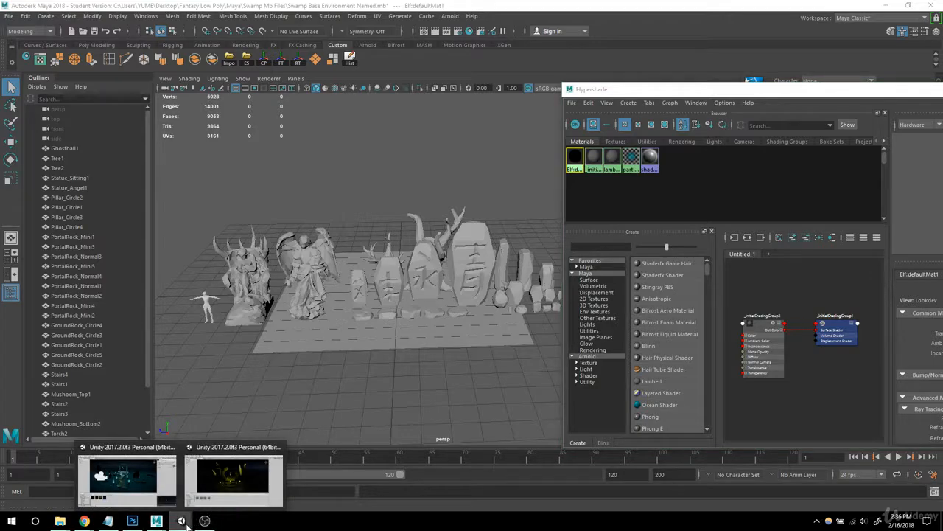
click(127, 475)
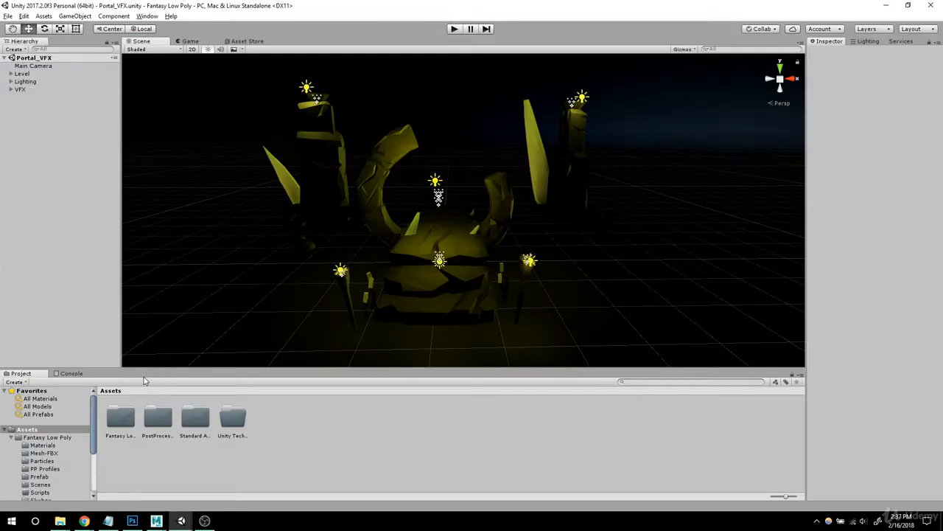
alt+drag(550, 111, 287, 341)
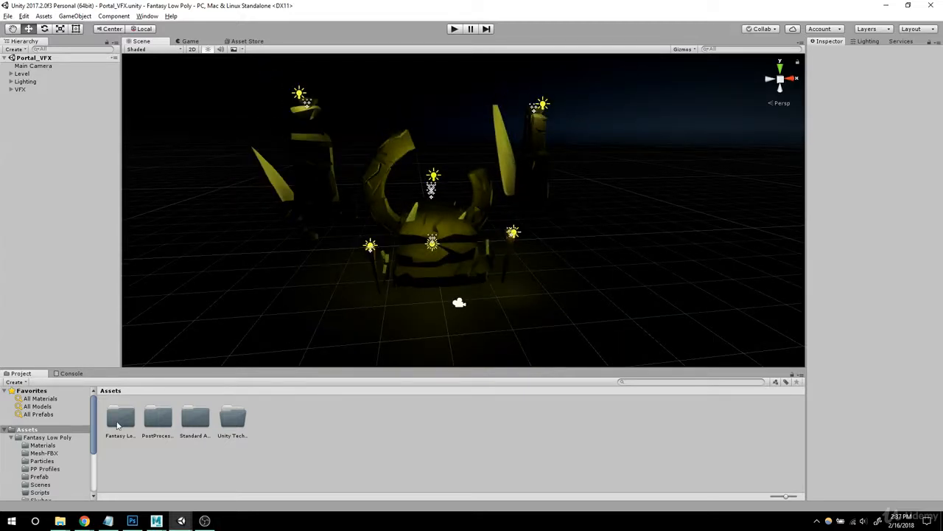
double_click(117, 422)
double_click(120, 414)
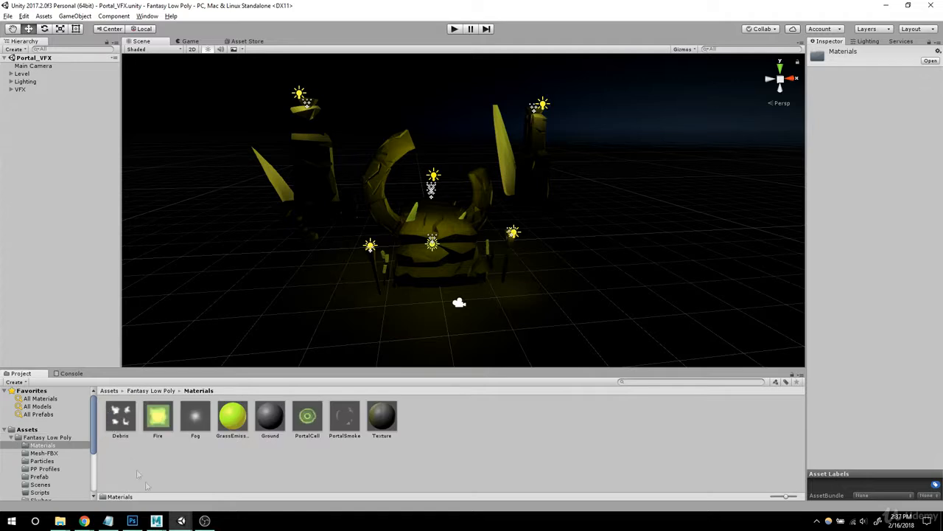
click(384, 418)
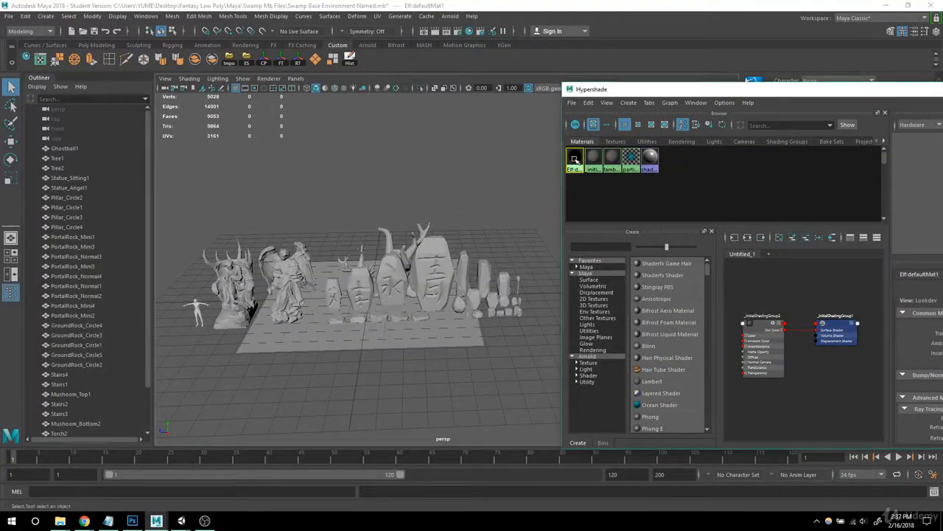
- Delete the Elf default material and the initial shading group material from the Hypershade
key(Delete)
click(575, 158)
key(Delete)
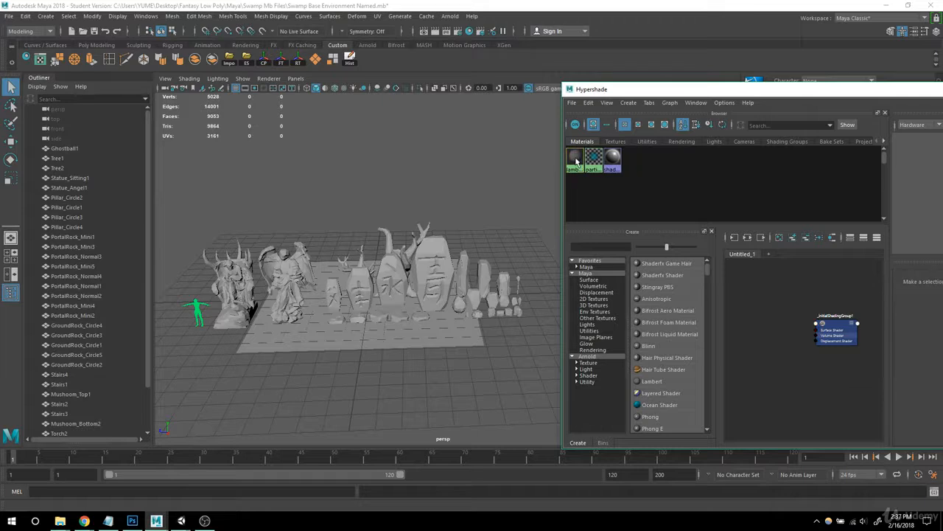
- Create a new Lambert material in the Hypershade and rename it Texture
click(612, 245)
text(lamb)
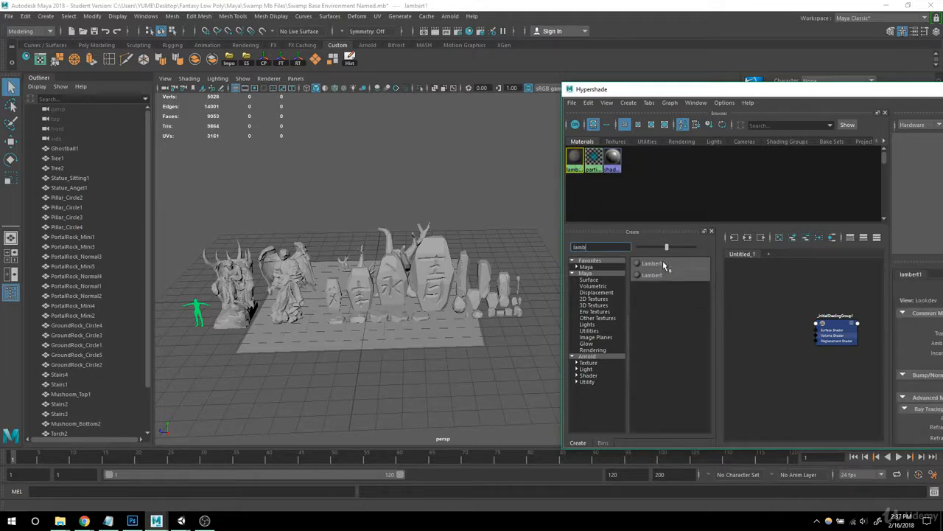
click(663, 266)
right_click(593, 157)
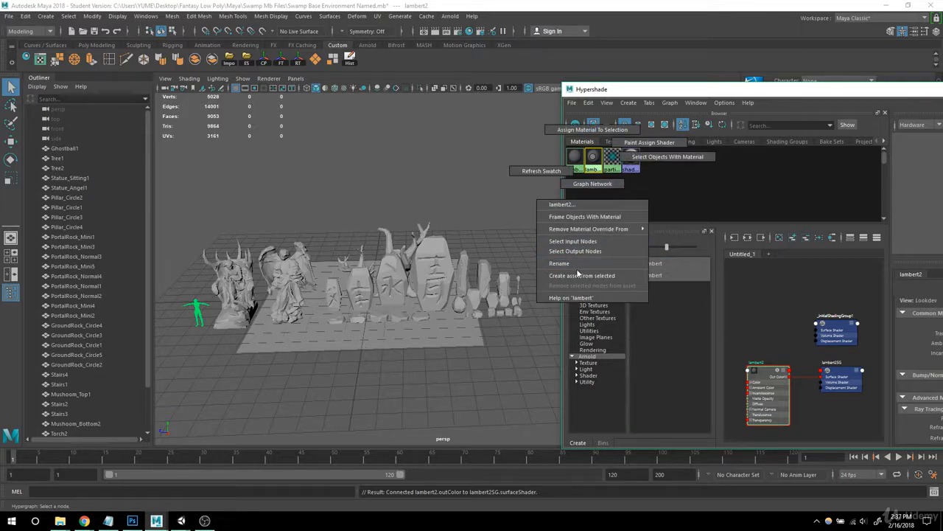
right_drag(578, 273, 577, 269)
right_drag(594, 159, 575, 267)
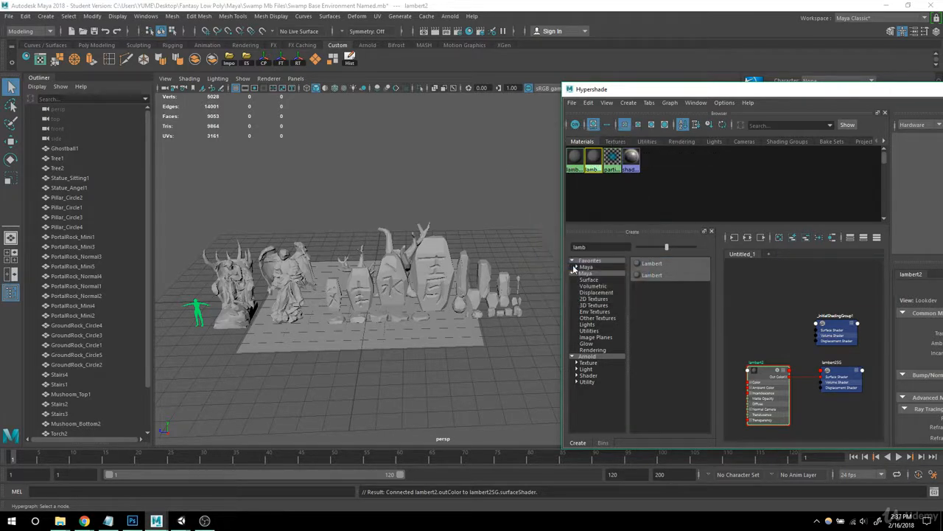
text(Tes)
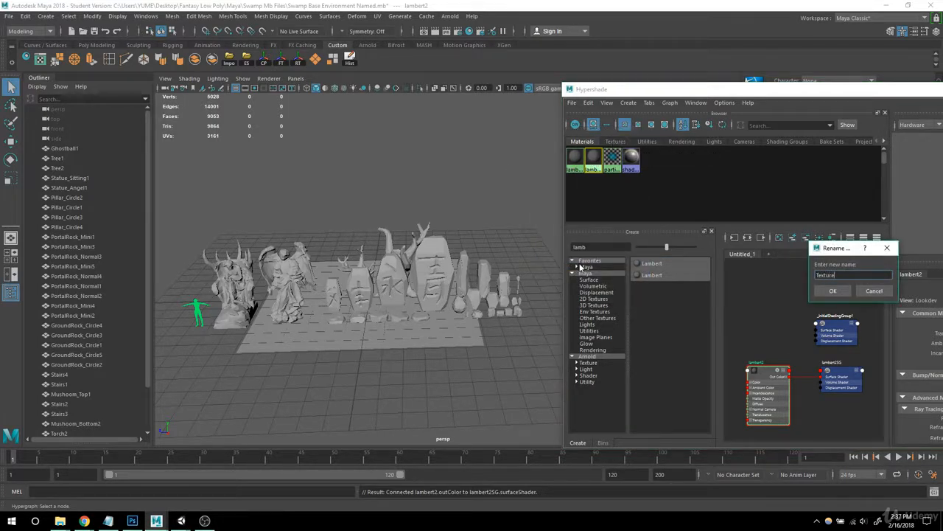
click(844, 290)
- Connect a File texture node to the Color attribute of the Texture material
drag(717, 90, 335, 66)
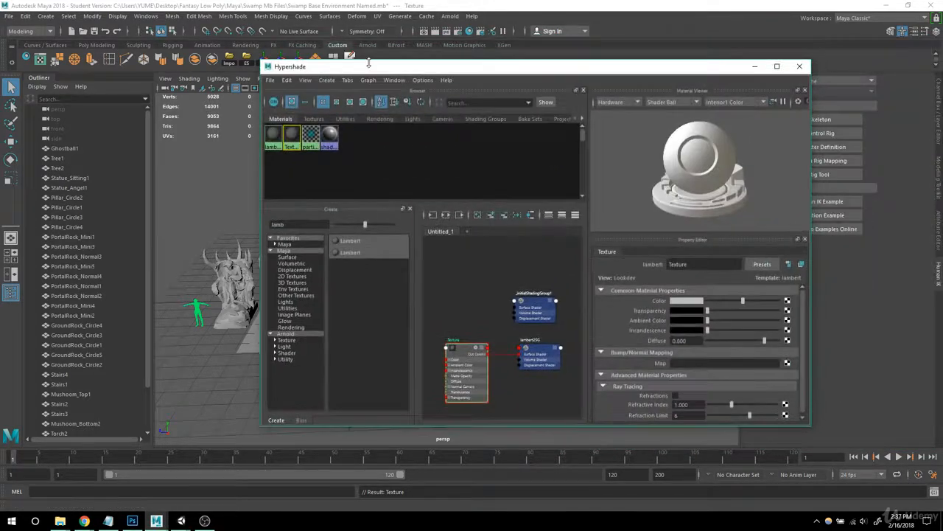
click(788, 301)
drag(402, 181, 479, 60)
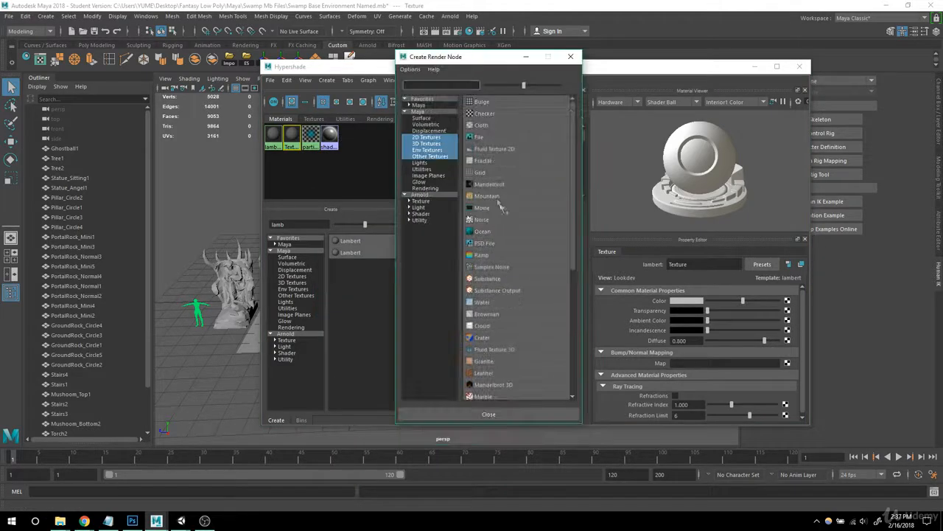
click(480, 138)
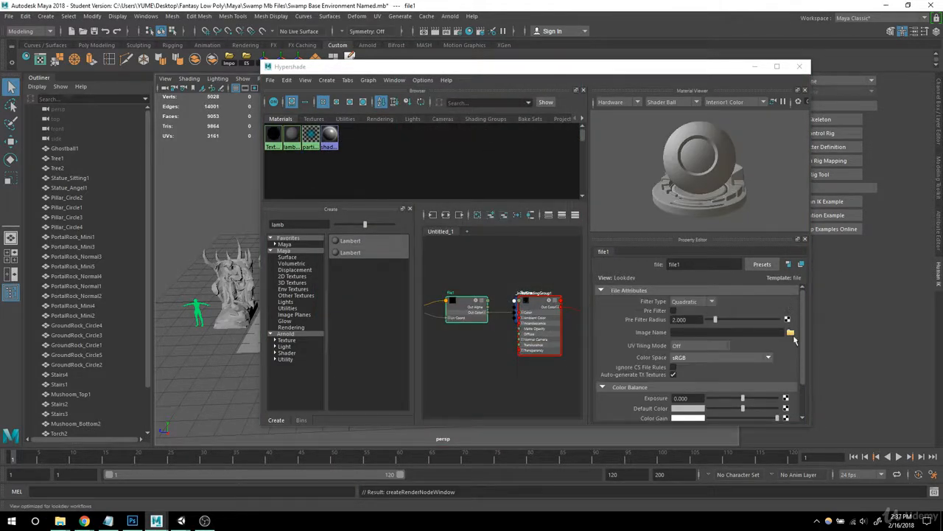
- Load Texture.png from the Texture folder of Fantasy Low Poly on the Desktop as the file node's image
click(790, 332)
click(165, 151)
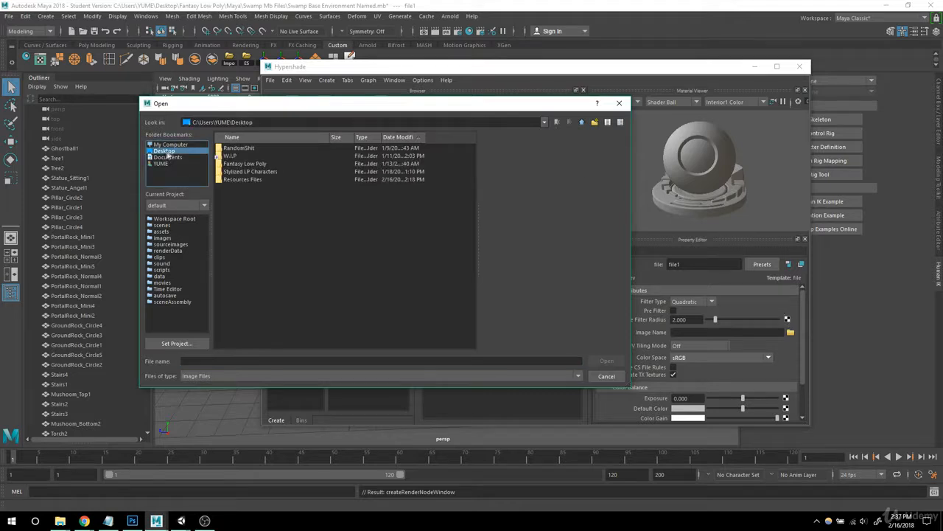
double_click(246, 164)
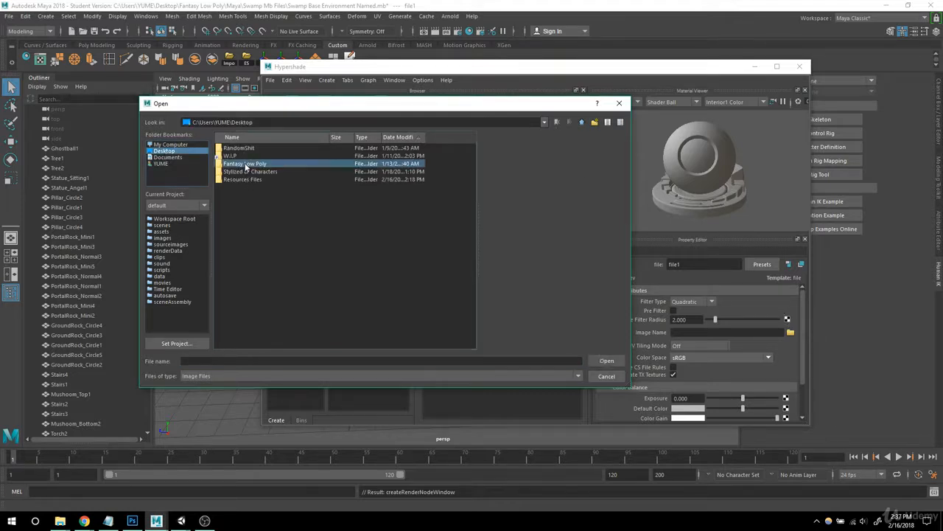
double_click(233, 163)
click(236, 148)
double_click(236, 148)
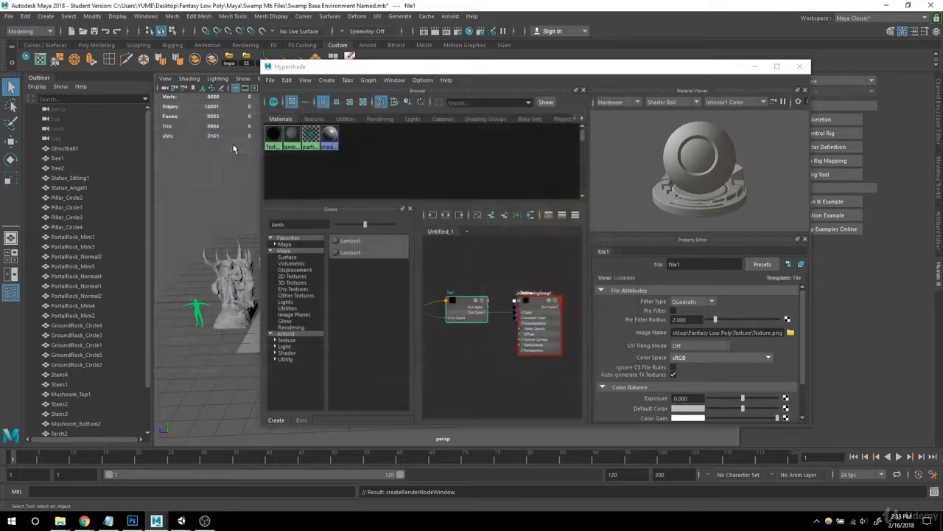
- Move the Hypershade clear of the models and delete the ground plane beneath them
drag(436, 78, 652, 62)
drag(652, 59, 652, 68)
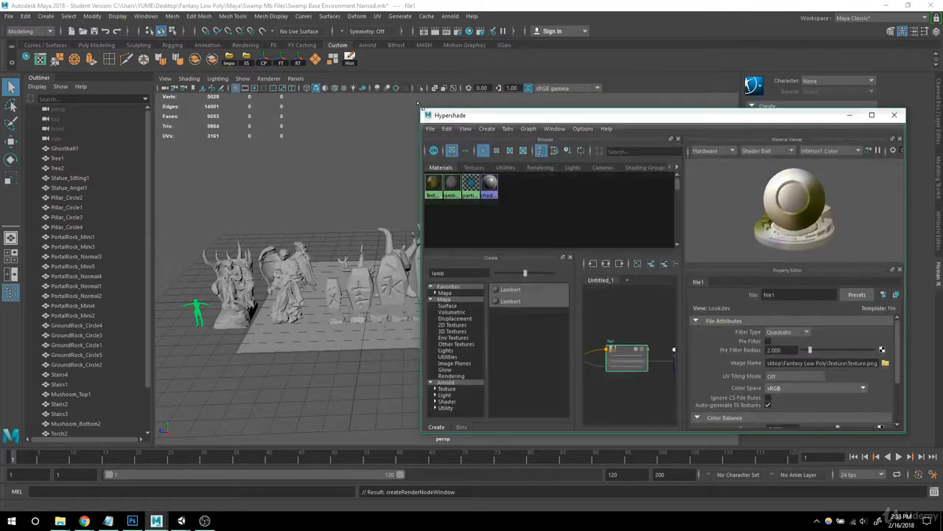
drag(424, 109, 516, 119)
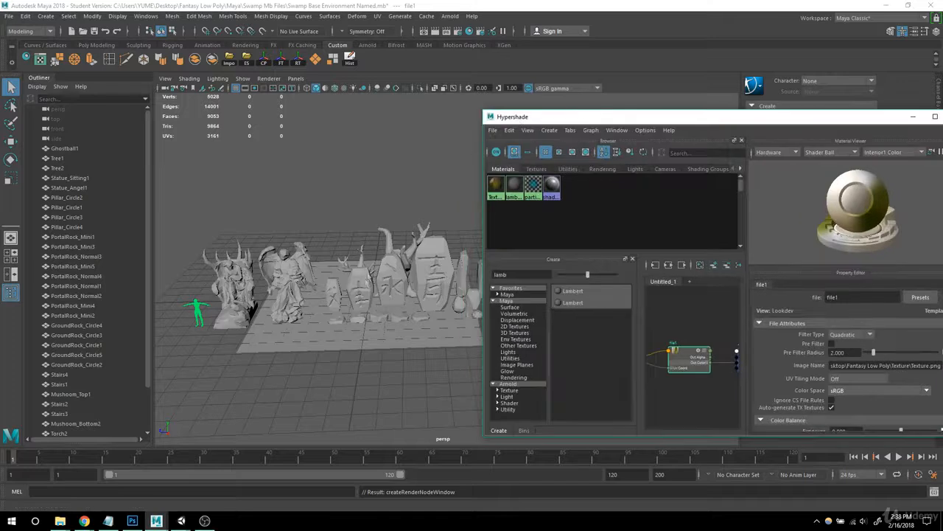
scroll(329, 279, down, 5)
alt+right_drag(333, 278, 375, 284)
alt+middle_drag(375, 284, 433, 291)
alt+drag(329, 318, 310, 310)
alt+right_drag(369, 313, 416, 322)
alt+middle_drag(416, 321, 369, 296)
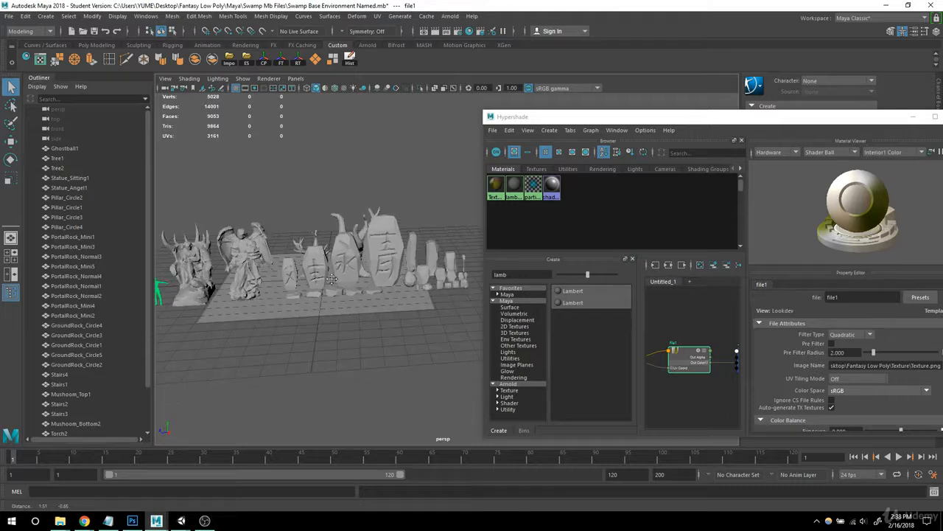
alt+drag(381, 302, 393, 316)
click(392, 315)
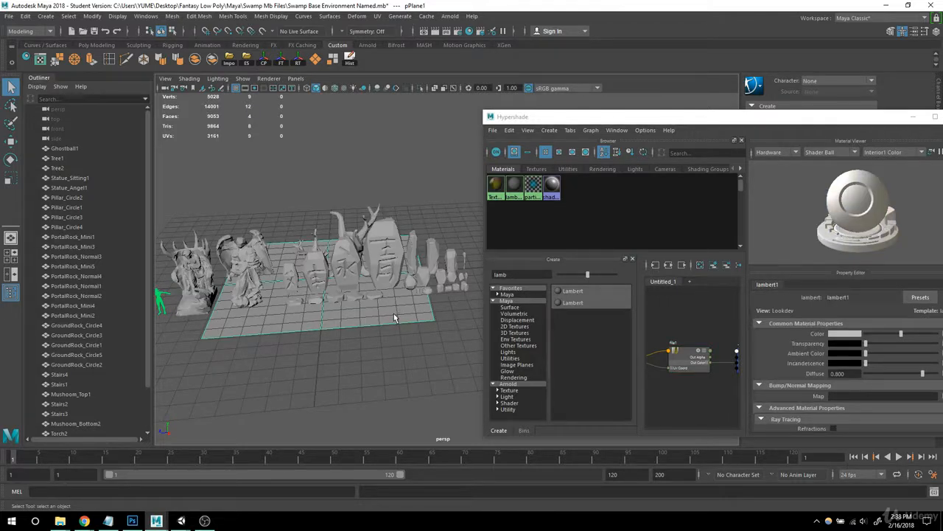
key(Delete)
- Frame the elf scale figure and examine it up close beside the sitting statue
alt+drag(393, 315, 355, 312)
alt+middle_drag(355, 312, 431, 282)
click(264, 264)
key(f)
alt+drag(327, 252, 322, 240)
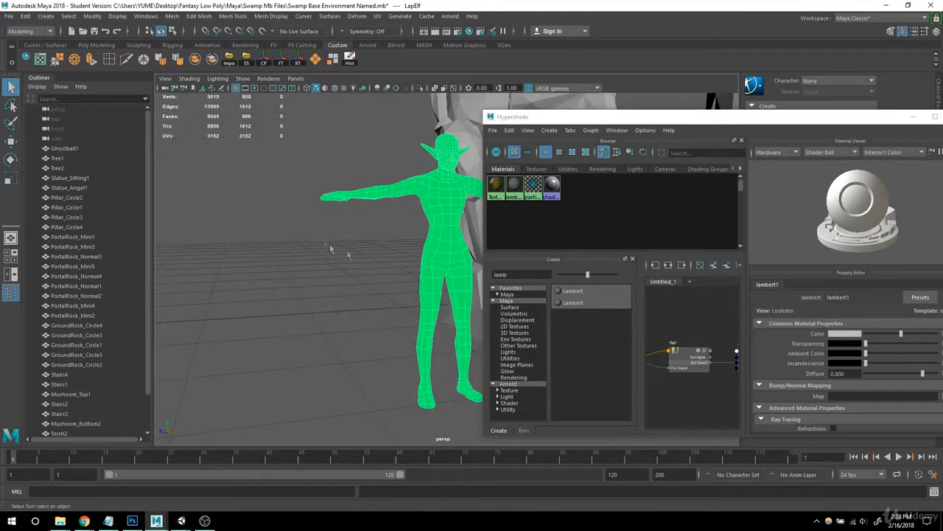
alt+middle_drag(322, 239, 313, 251)
click(418, 380)
alt+drag(406, 230, 393, 251)
click(379, 225)
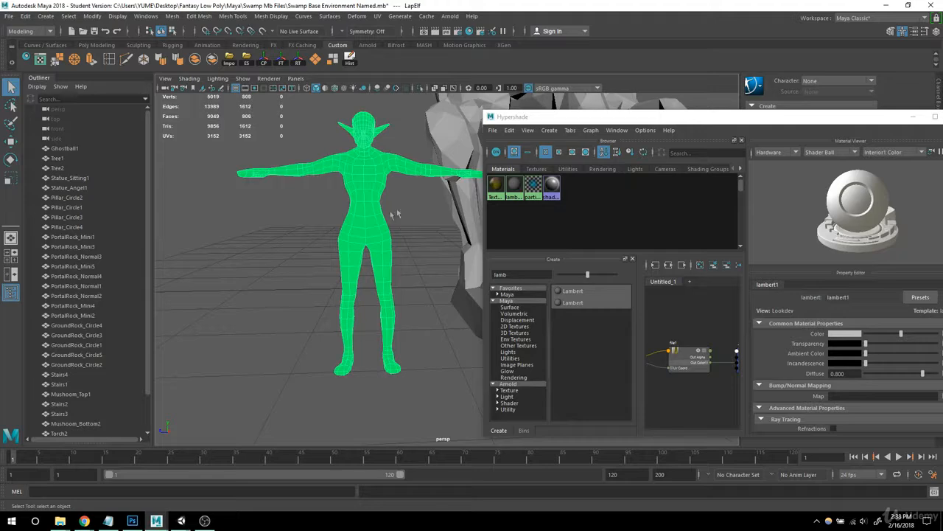
alt+middle_drag(400, 206, 280, 204)
mouse_move(288, 204)
alt+mouse_down()
mouse_move(308, 207)
mouse_move(295, 207)
alt+mouse_up()
alt+middle_drag(289, 205, 329, 206)
click(332, 207)
scroll(362, 217, down, 3)
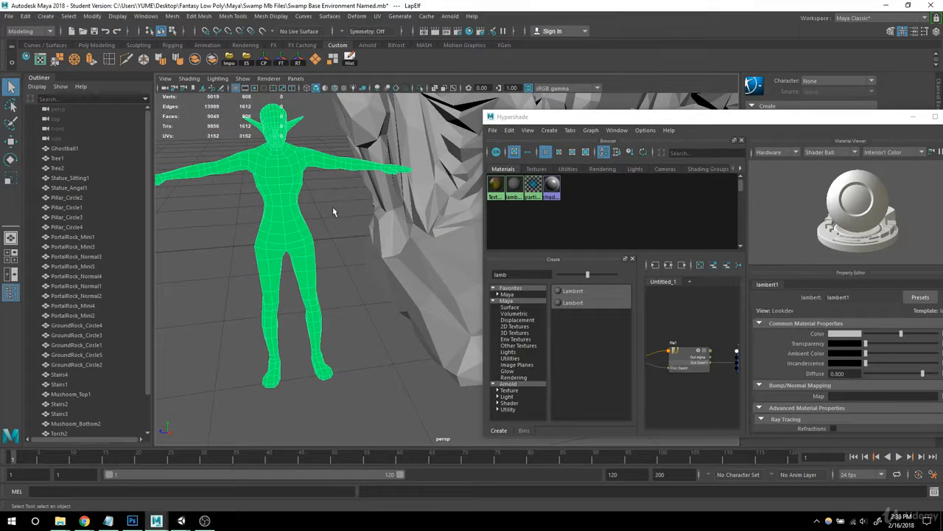
- Move the Hypershade further aside and examine the row of statues, rune stones and pillars
scroll(372, 222, down, 2)
alt+middle_drag(413, 220, 201, 218)
scroll(345, 211, down, 5)
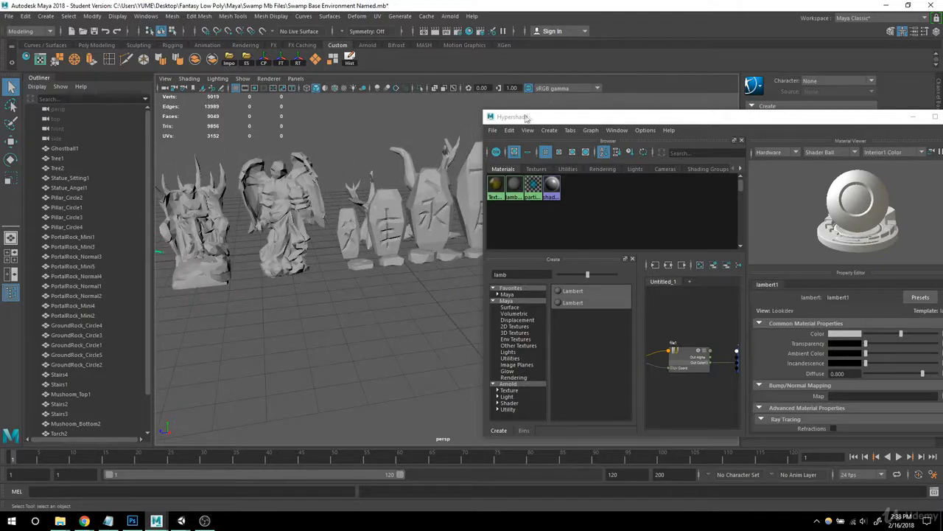
drag(529, 117, 660, 90)
scroll(542, 148, down, 3)
alt+drag(545, 207, 509, 208)
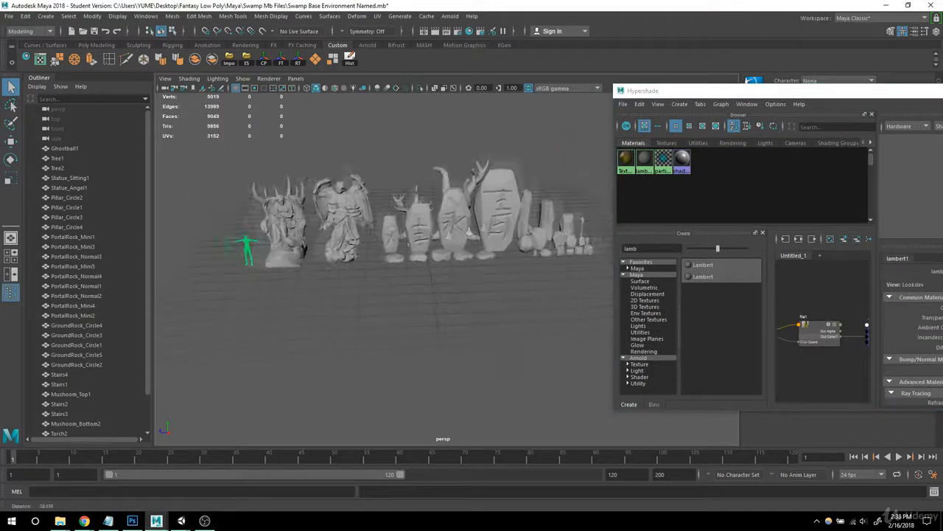
alt+middle_drag(527, 217, 491, 247)
scroll(492, 248, up, 6)
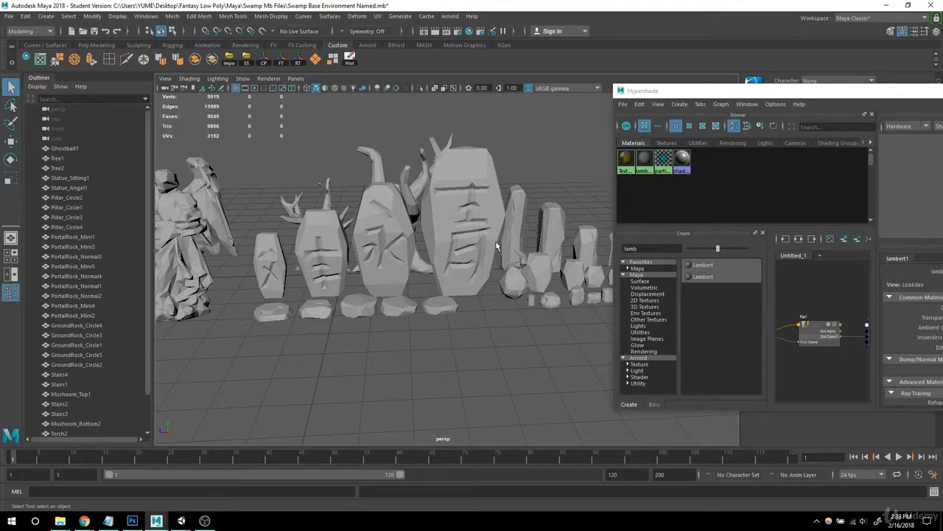
scroll(354, 140, down, 4)
alt+middle_drag(335, 126, 402, 147)
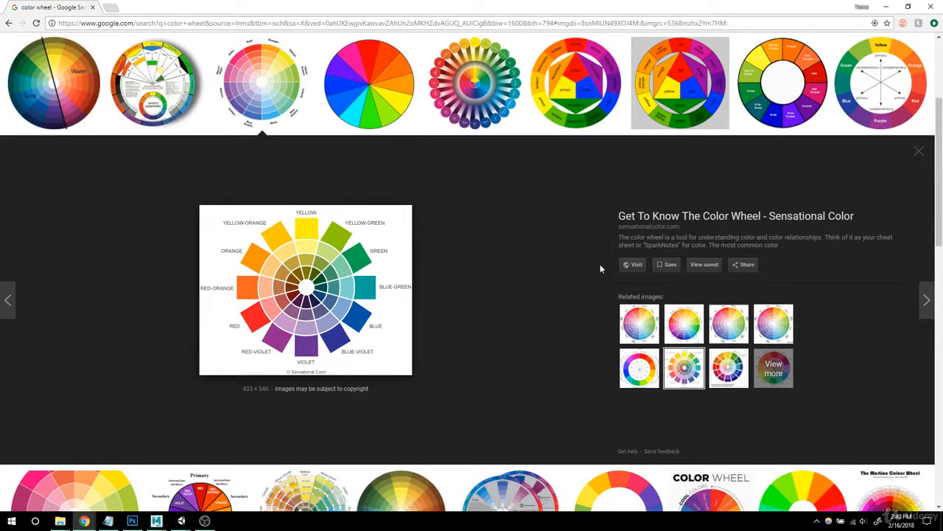
- Switch to Photoshop and bring up the Color Theory.psd document
click(132, 521)
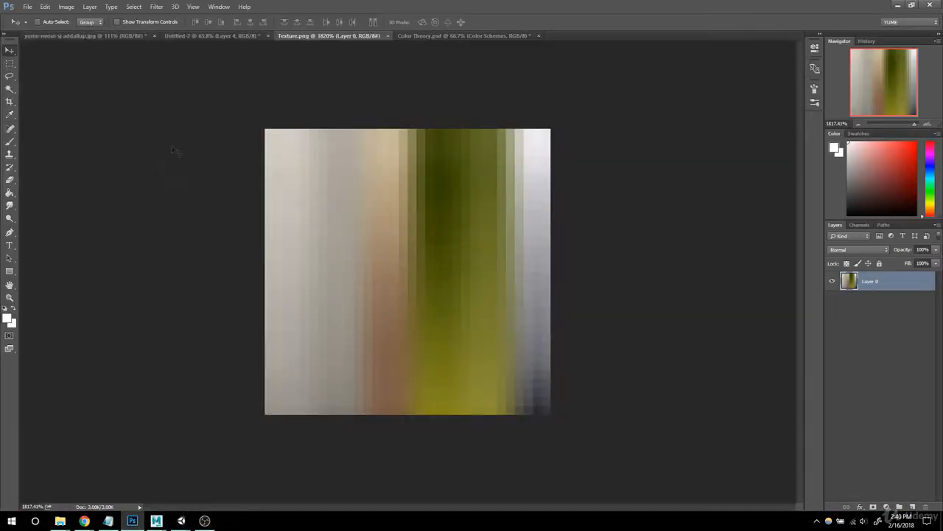
click(434, 35)
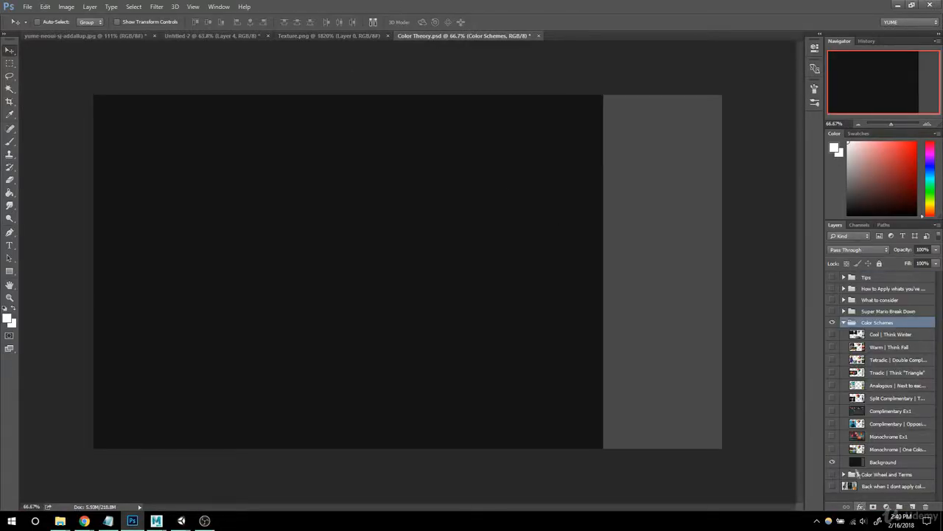
- Show the Analogous color scheme layer in Color Theory.psd and compare it with the Texture.png palette
click(833, 385)
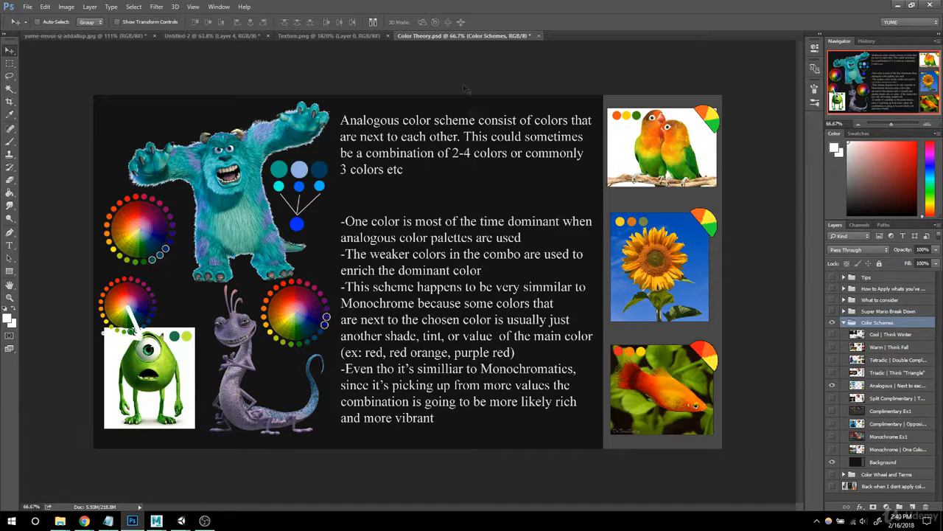
click(298, 35)
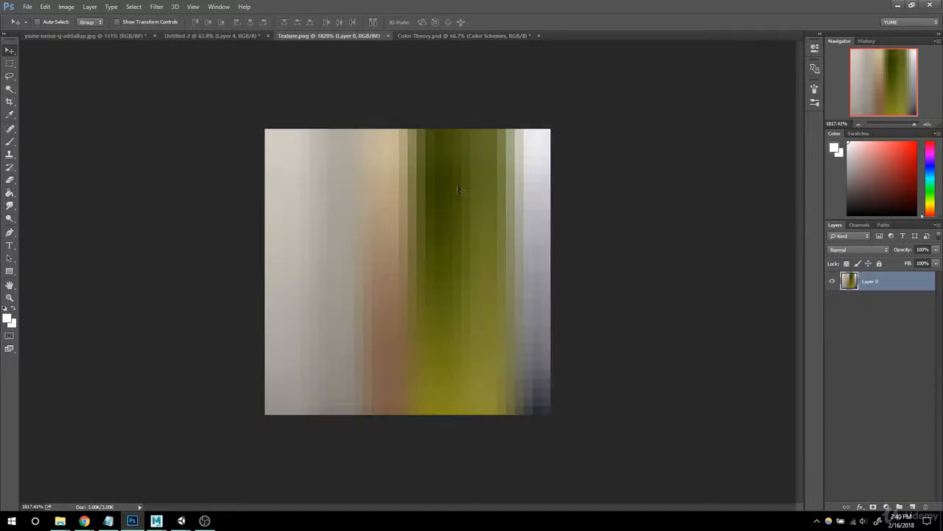
click(426, 35)
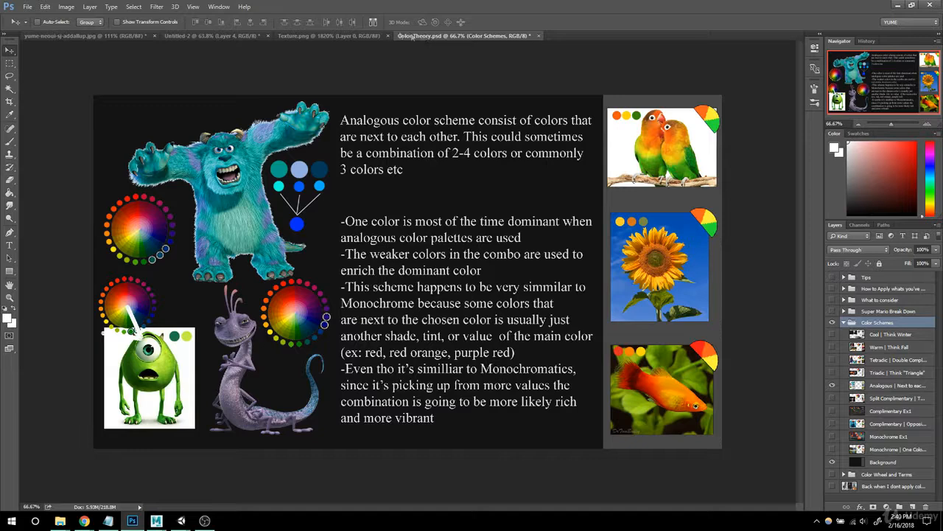
click(295, 37)
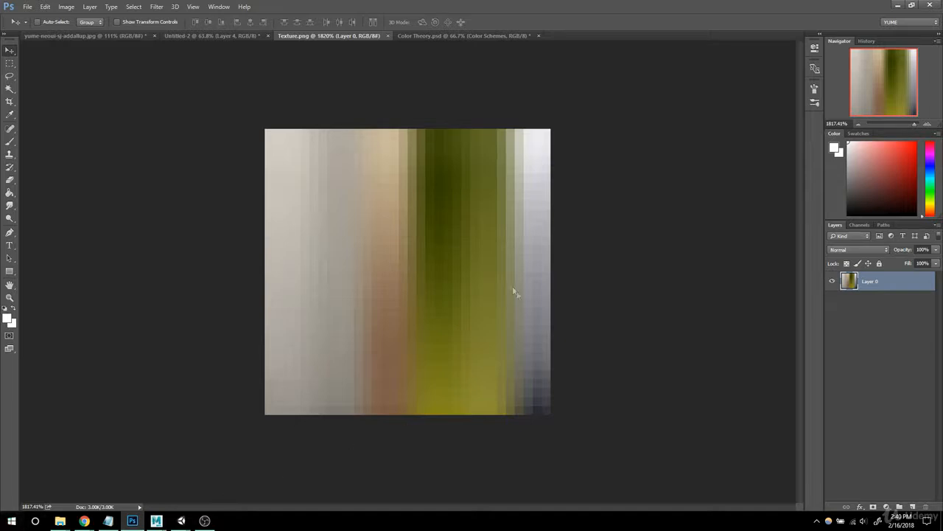
- Switch to the browser's color wheel and draw a triangle over it linking orange, green and violet
click(898, 5)
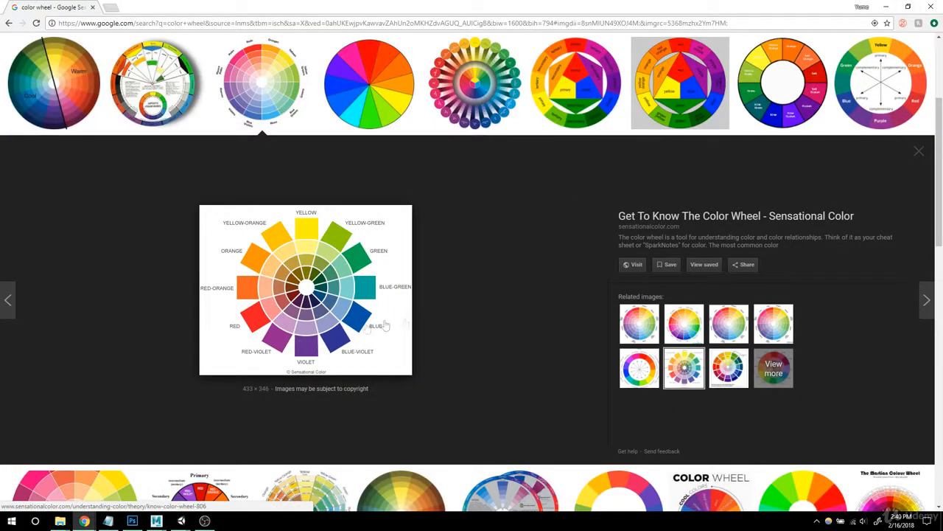
key(ctrl+2)
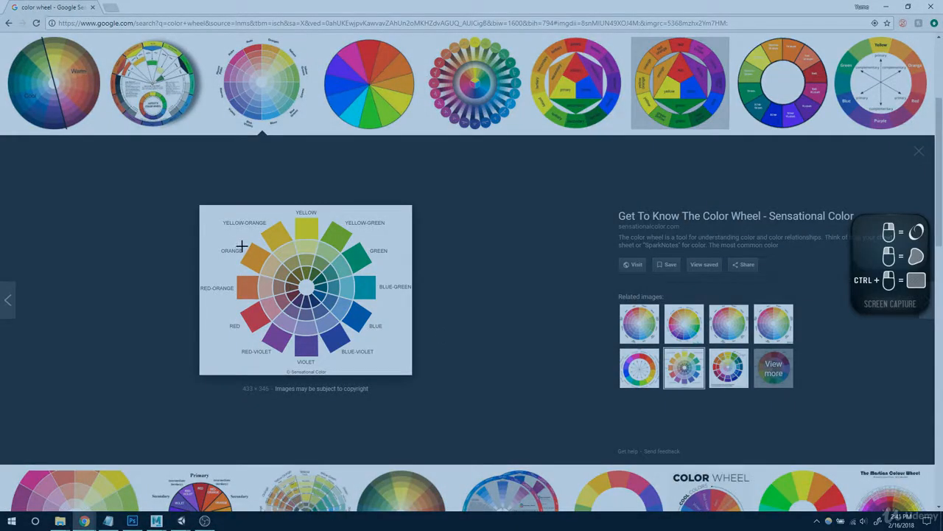
drag(242, 246, 283, 311)
drag(362, 263, 377, 245)
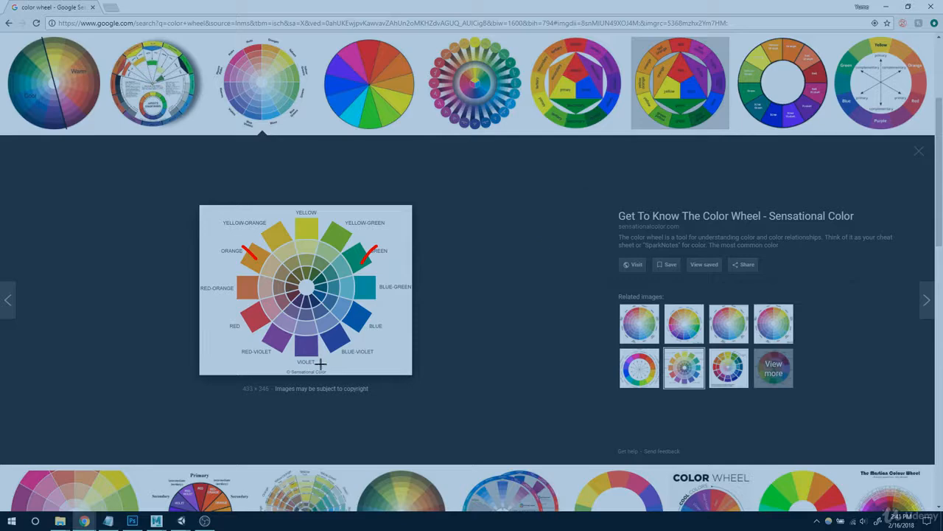
drag(304, 351, 305, 362)
mouse_move(263, 259)
mouse_down()
mouse_move(343, 263)
mouse_move(304, 347)
mouse_move(261, 244)
mouse_up()
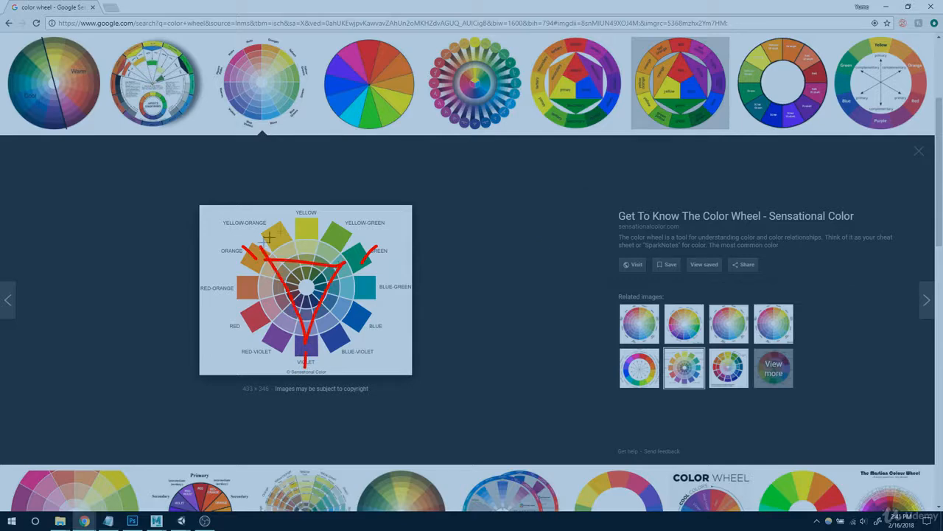
- Replace the triangle with a rectangle linking orange, green, blue and red on the wheel, and close the screen annotation
key(ctrl+z)
key(ctrl+z)
key(ctrl+z)
drag(374, 244, 356, 255)
drag(255, 253, 258, 325)
mouse_move(252, 255)
mouse_down()
mouse_move(361, 251)
mouse_move(352, 318)
mouse_up()
mouse_move(257, 322)
mouse_down()
mouse_move(361, 309)
mouse_move(384, 332)
mouse_up()
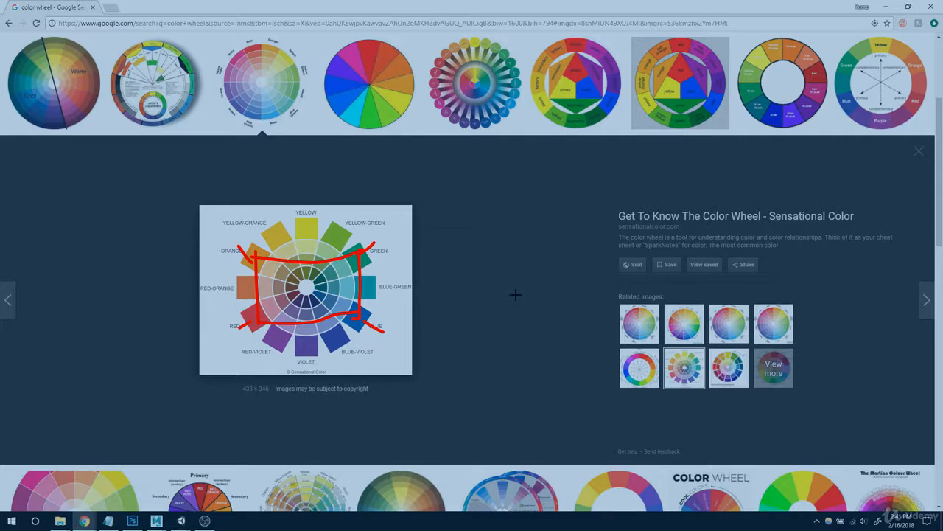
key(Escape)
- Return to the Texture.png palette in Photoshop and switch to the Unity project with the yellow-lit scene
click(134, 521)
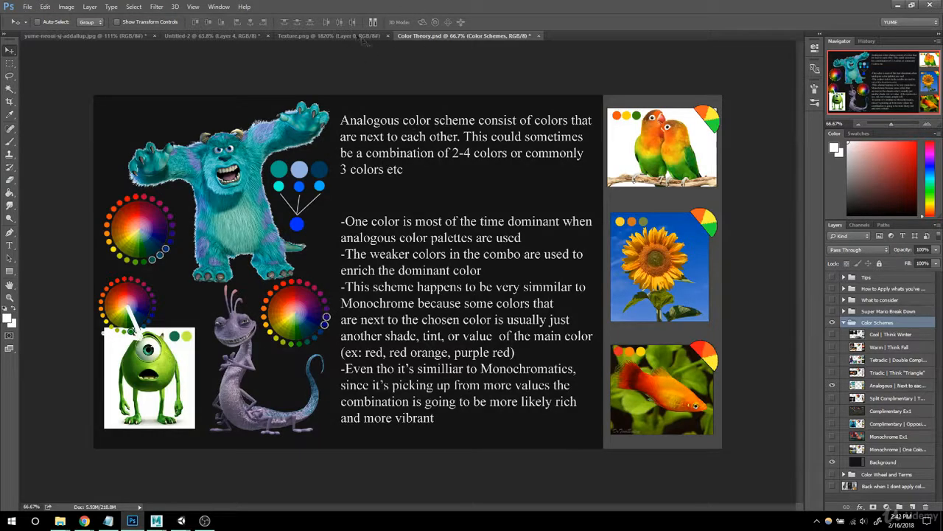
click(328, 36)
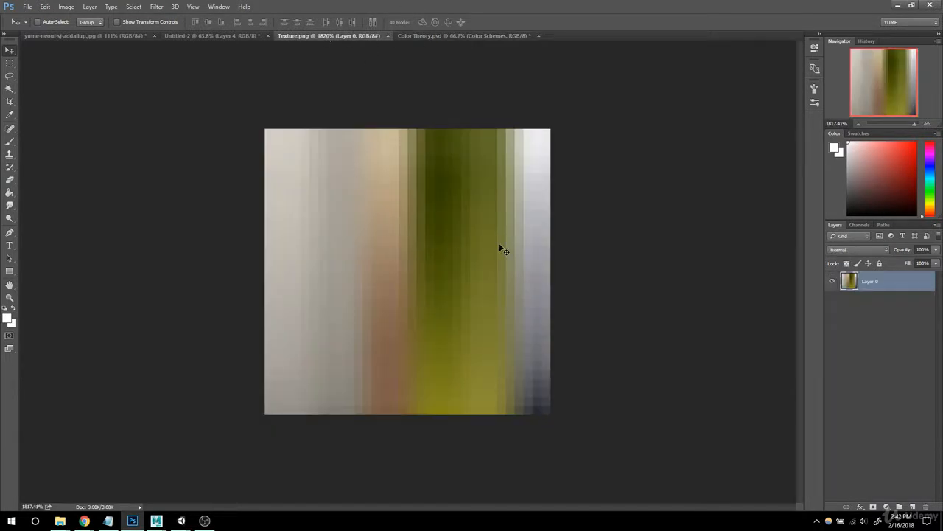
mouse_move(181, 521)
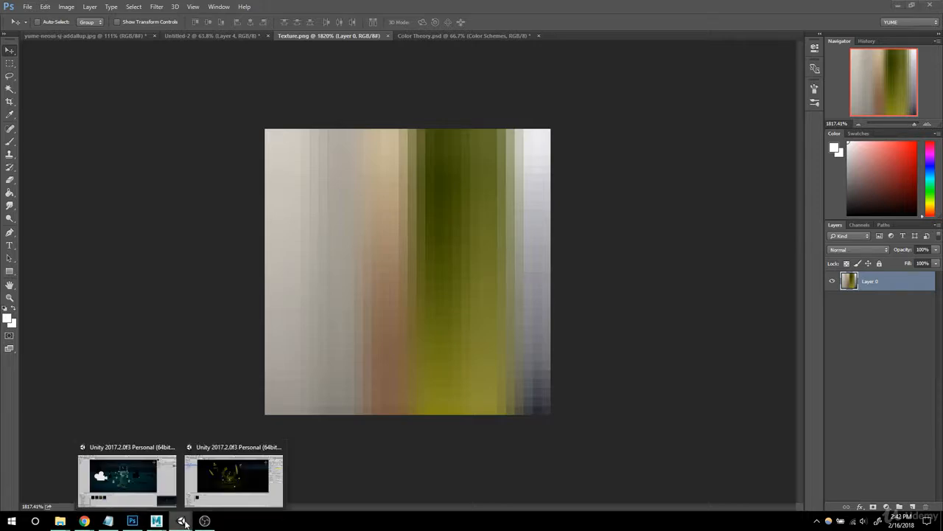
click(235, 479)
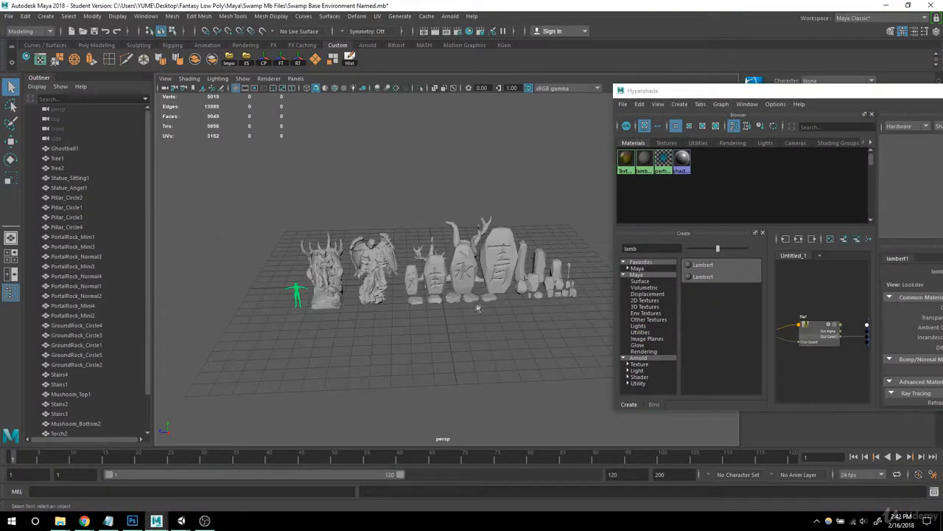
- Close the Outliner in Maya to widen the viewport and frame the whole row of models
alt+drag(477, 308, 444, 333)
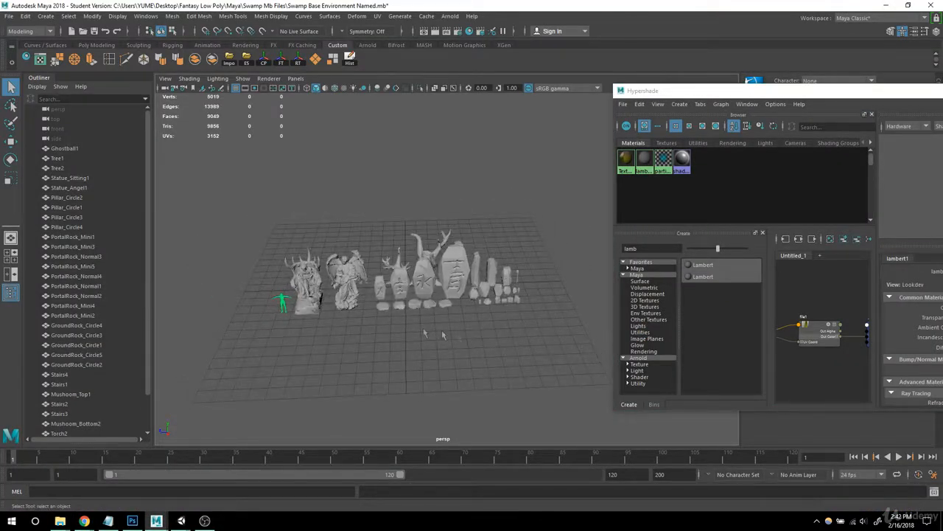
scroll(444, 333, up, 3)
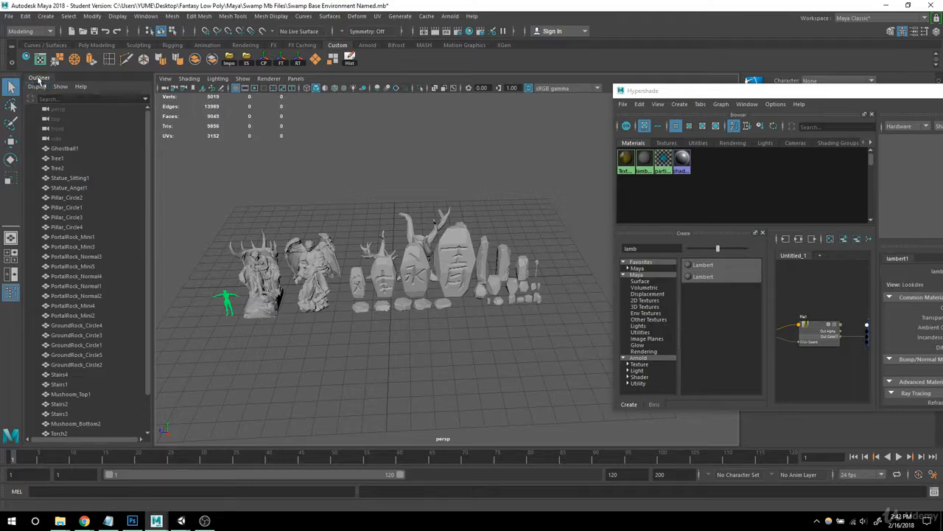
right_click(38, 79)
click(64, 120)
alt+middle_drag(365, 325, 363, 309)
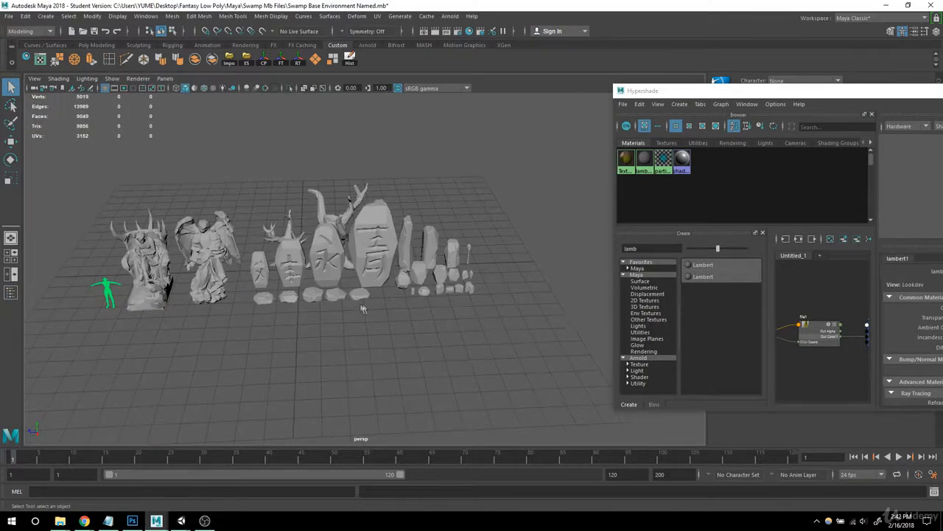
scroll(362, 308, up, 2)
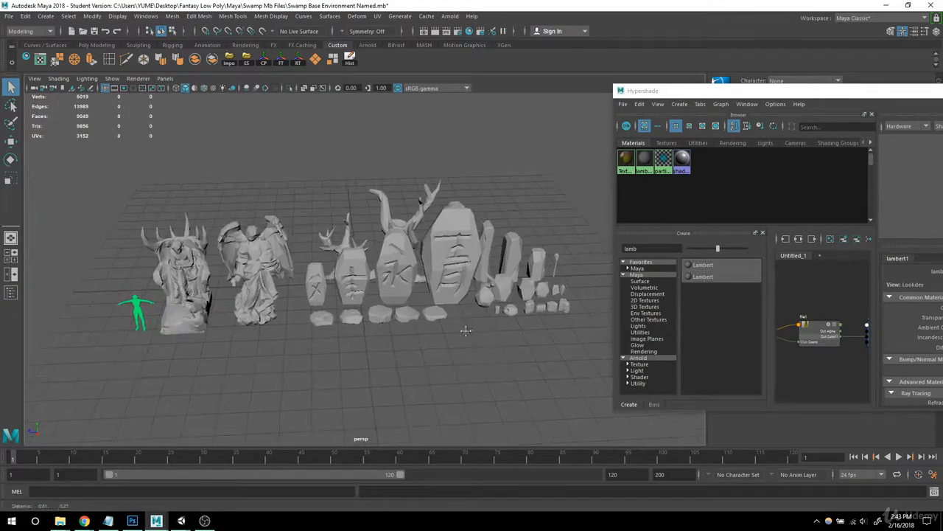
- Create a new Lambert material in the Hypershade and rename it Emissive
click(698, 267)
right_click(668, 164)
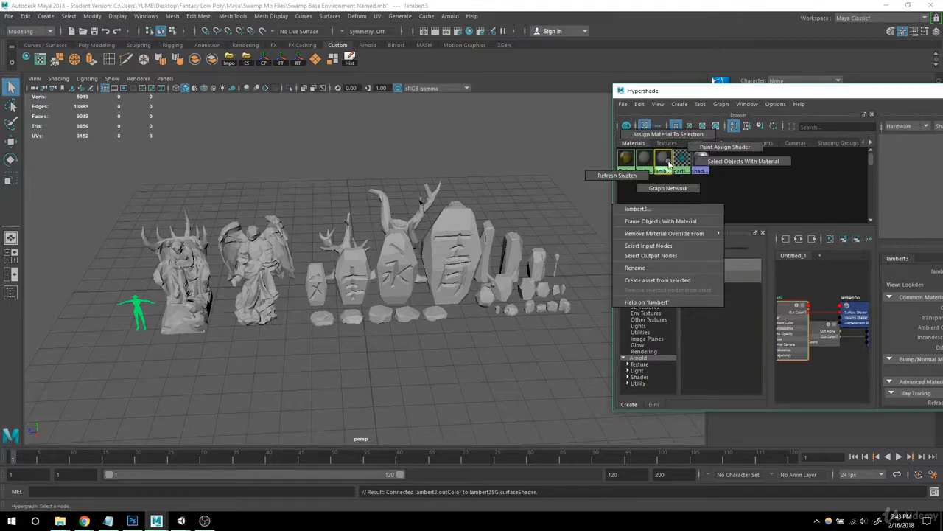
click(647, 268)
text(Emissive)
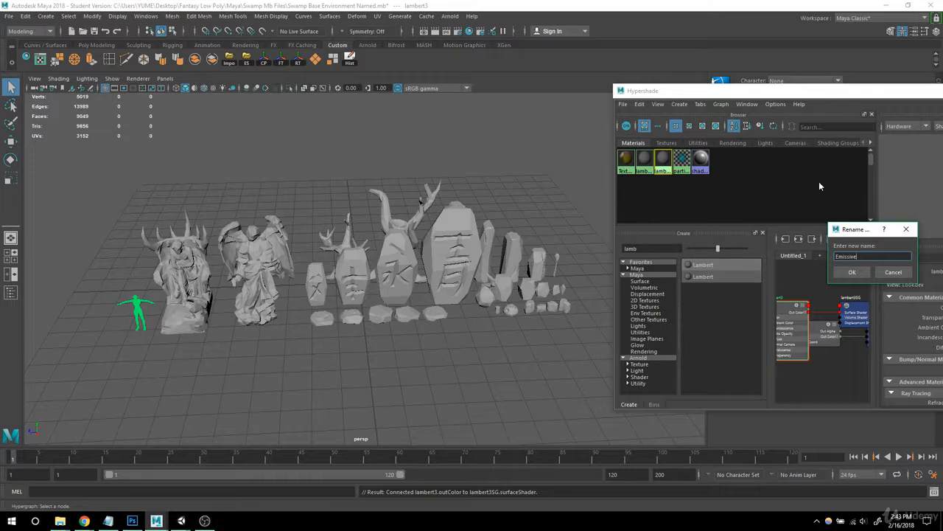
key(Return)
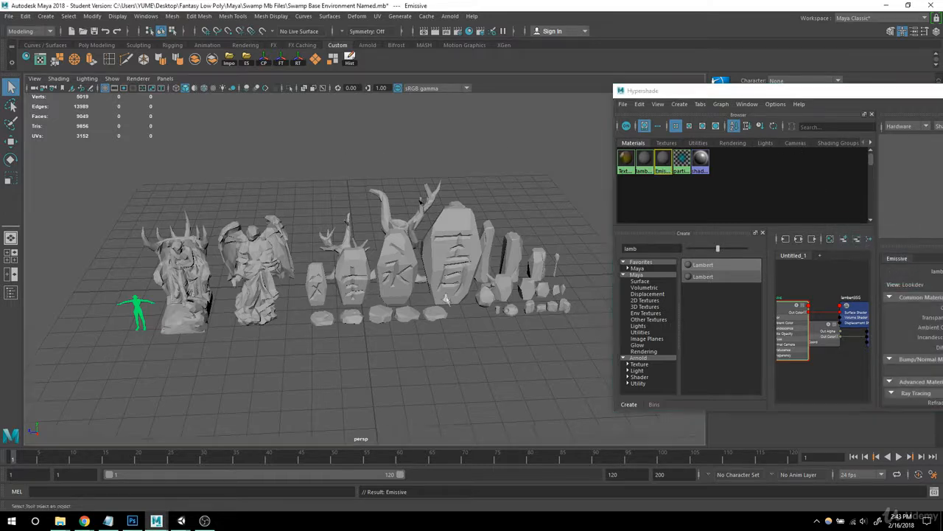
- Open the UV Editor for the five selected ground rocks and move the UV Toolkit clear of the palette
scroll(435, 288, up, 2)
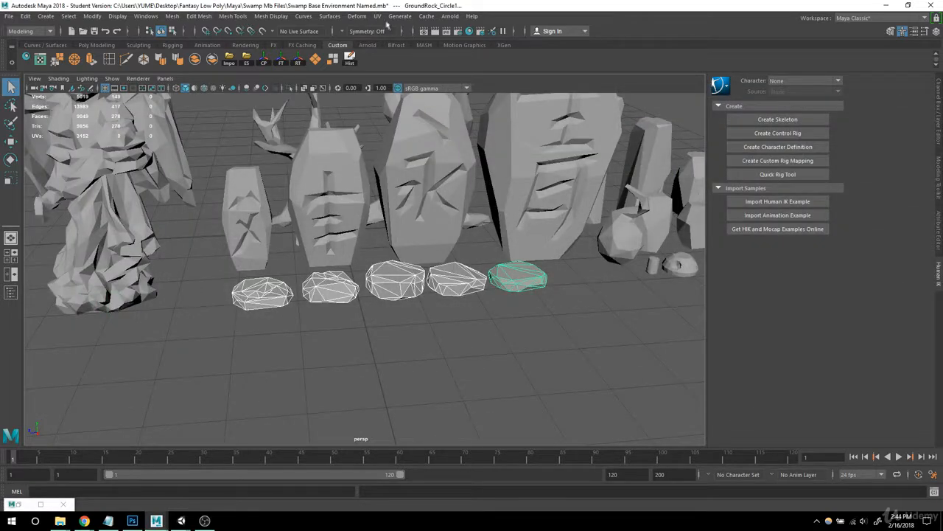
click(377, 16)
click(391, 37)
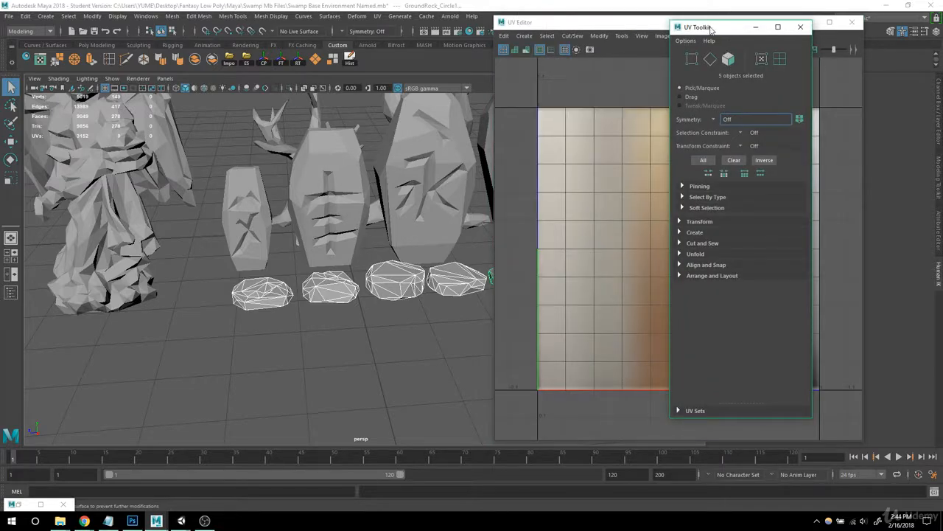
drag(710, 28, 923, 33)
scroll(335, 254, down, 3)
alt+drag(320, 295, 274, 284)
- Apply planar mapping projected from the X axis to the five ground rocks and minimize its options
click(378, 16)
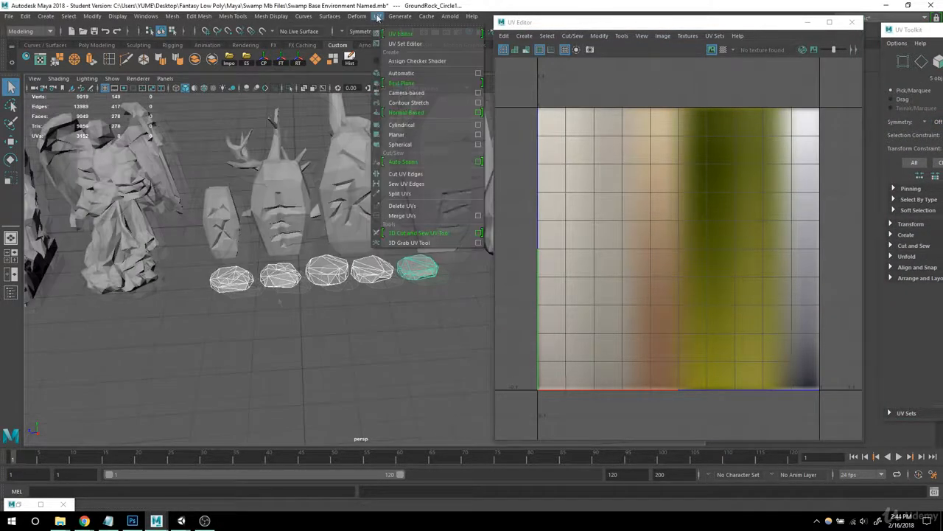
click(478, 135)
alt+drag(291, 303, 278, 334)
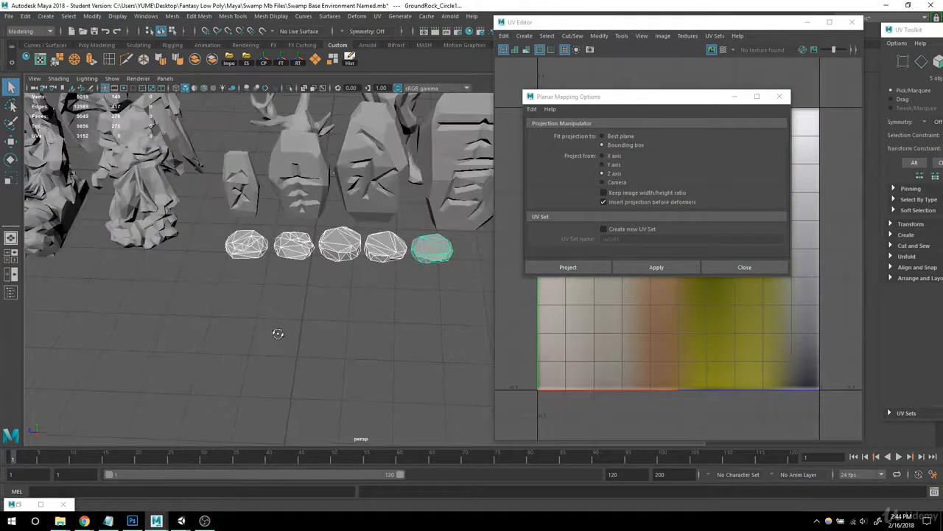
click(602, 157)
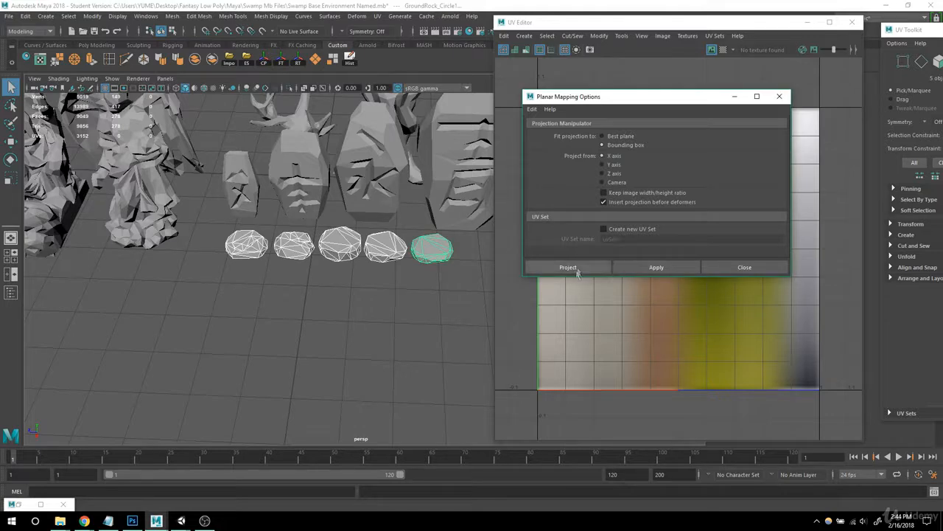
click(649, 267)
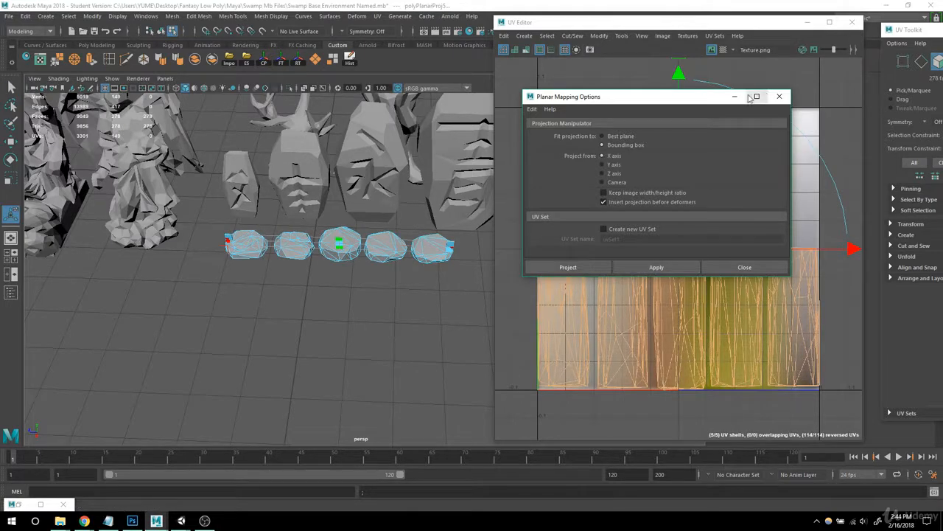
click(736, 97)
- Scale the ground rocks' UV shells down into a small row at the middle of the palette
alt+drag(280, 276, 457, 308)
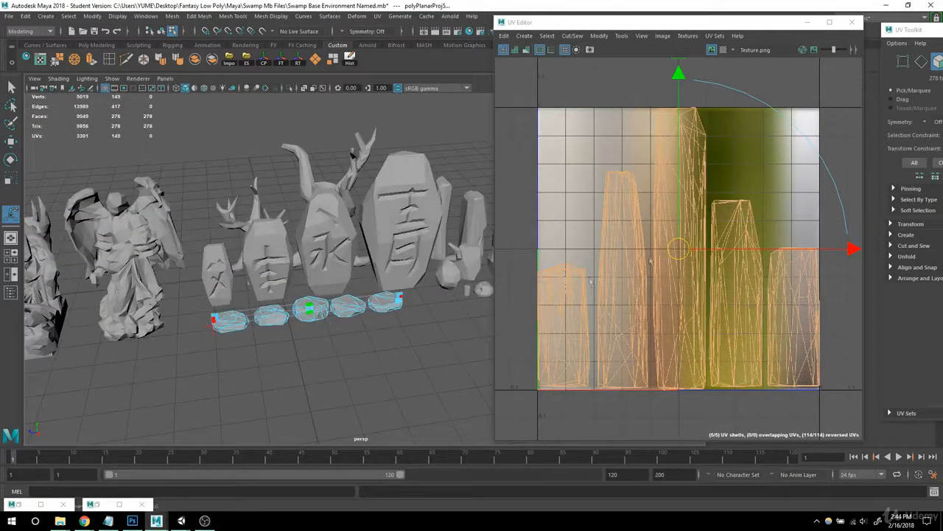
key(r)
drag(682, 182, 637, 255)
click(329, 455)
alt+drag(336, 404, 312, 379)
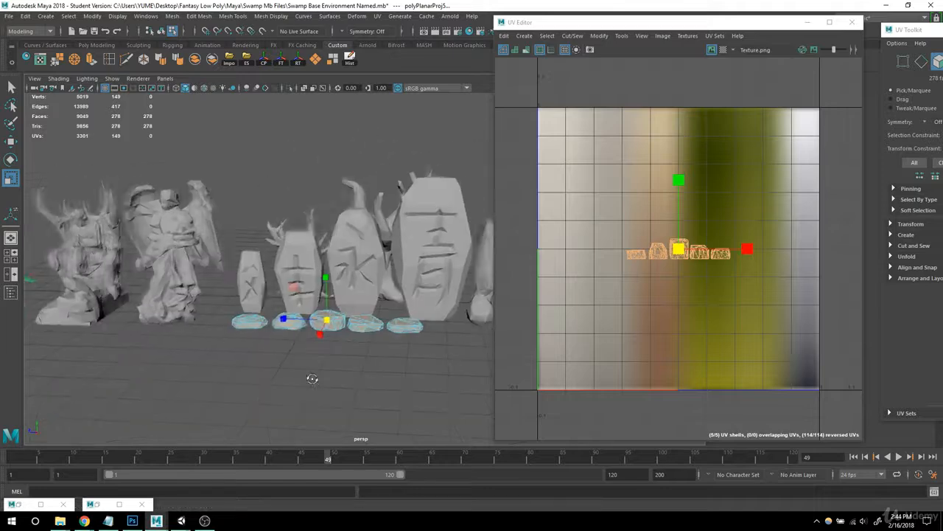
alt+right_drag(313, 379, 388, 392)
alt+middle_drag(388, 392, 327, 312)
alt+drag(326, 311, 343, 307)
alt+middle_drag(344, 308, 344, 328)
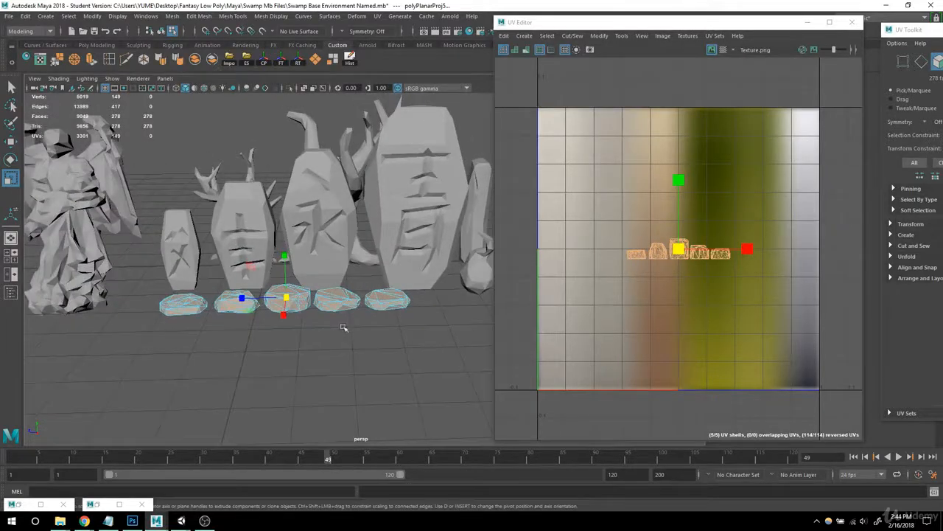
alt+drag(343, 327, 351, 328)
- Shrink the rocks' UV shells further and move them onto the tan band near the palette's upper edge
right_click(624, 206)
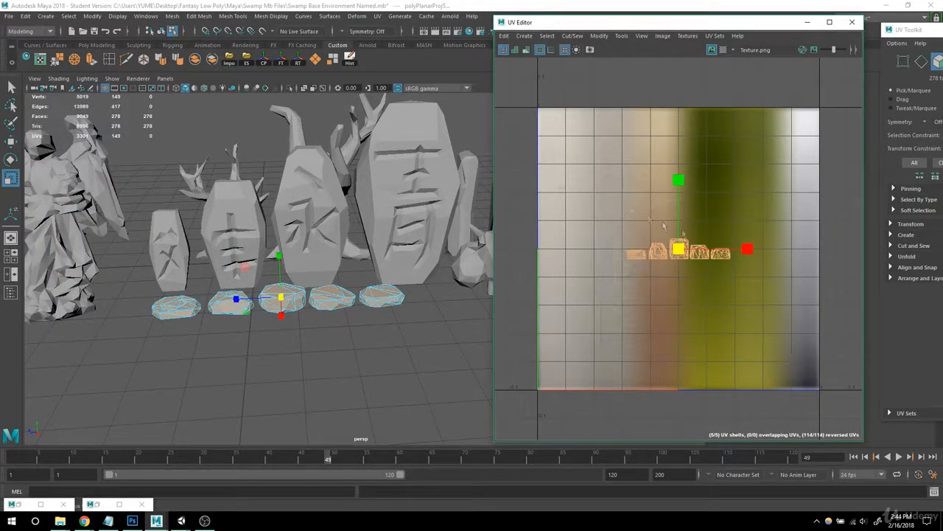
drag(683, 249, 670, 132)
key(w)
key(r)
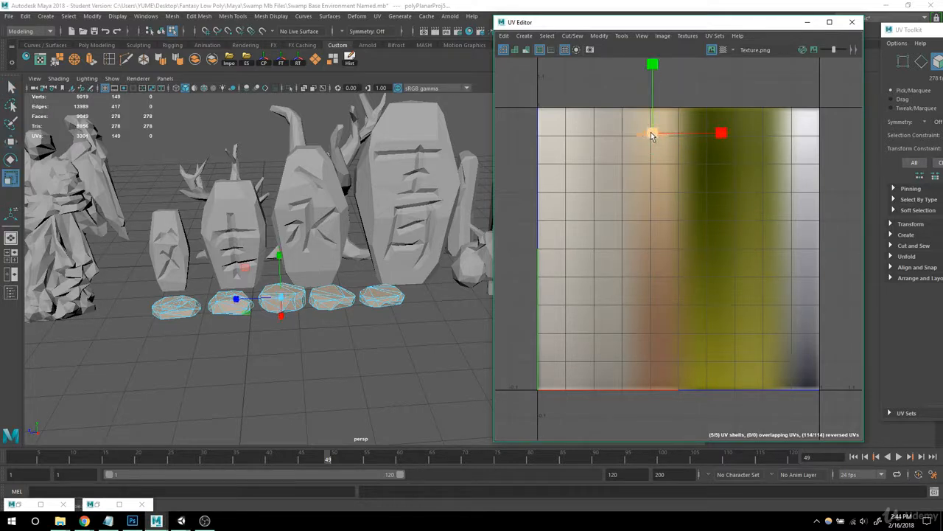
key(w)
drag(658, 150, 671, 177)
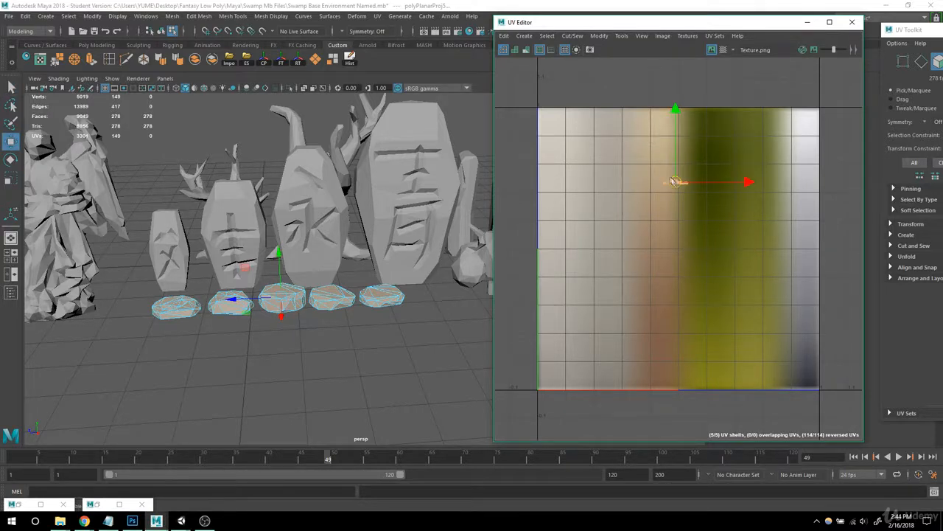
key(r)
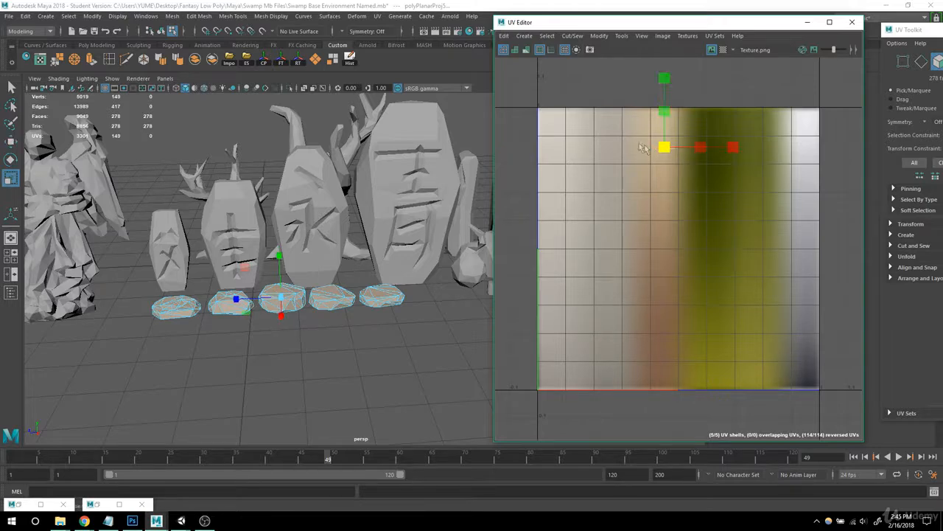
key(w)
- Enlarge the rocks' UV shells slightly so they span the tan band's width, and deselect them
alt+right_drag(614, 202, 711, 196)
alt+middle_drag(711, 196, 647, 278)
alt+right_drag(647, 278, 750, 277)
alt+middle_drag(694, 272, 702, 293)
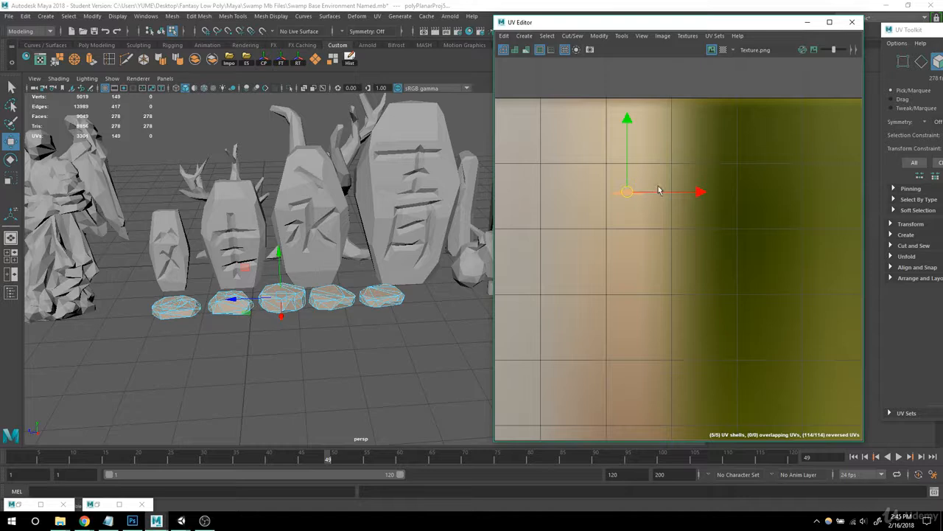
key(r)
drag(632, 199, 685, 220)
click(610, 245)
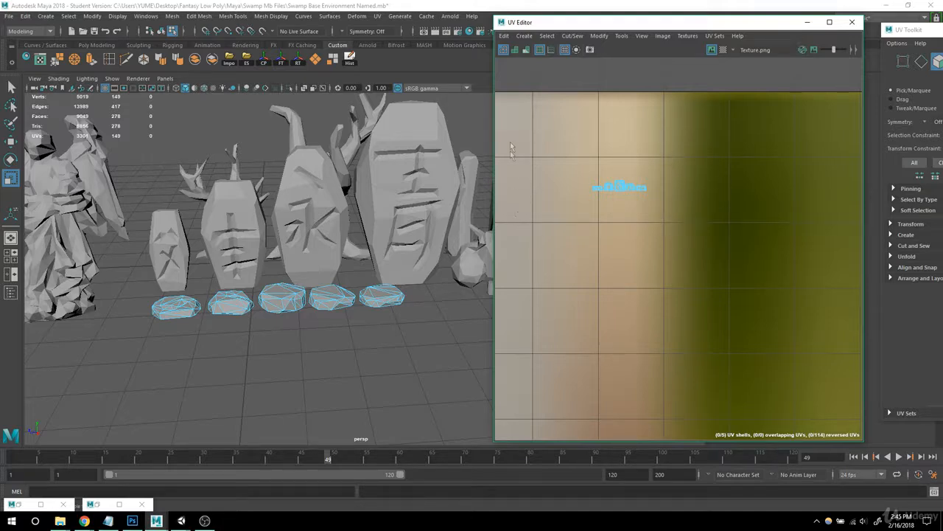
- Select all five ground rocks' UV shells and stack them on top of each other with Stack Shells
alt+right_drag(644, 189, 583, 165)
alt+middle_drag(700, 224, 685, 219)
drag(548, 141, 710, 232)
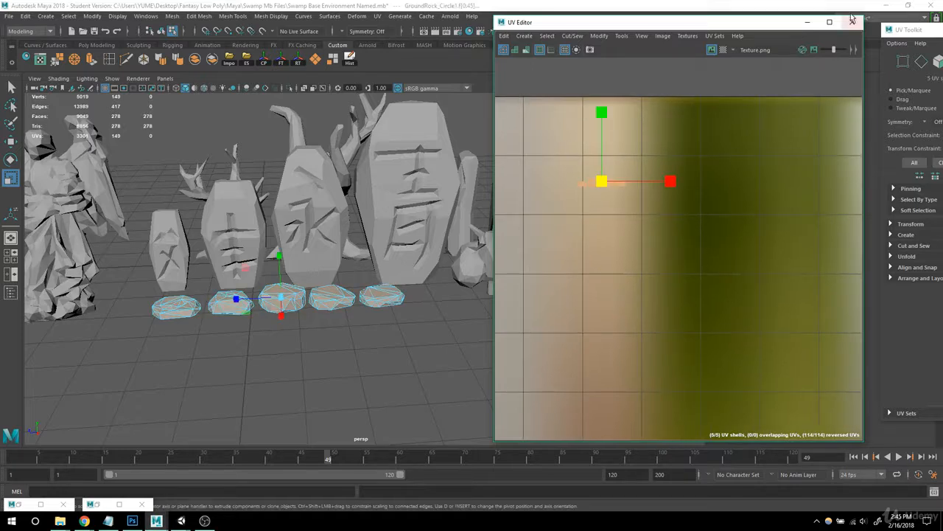
drag(898, 29, 860, 25)
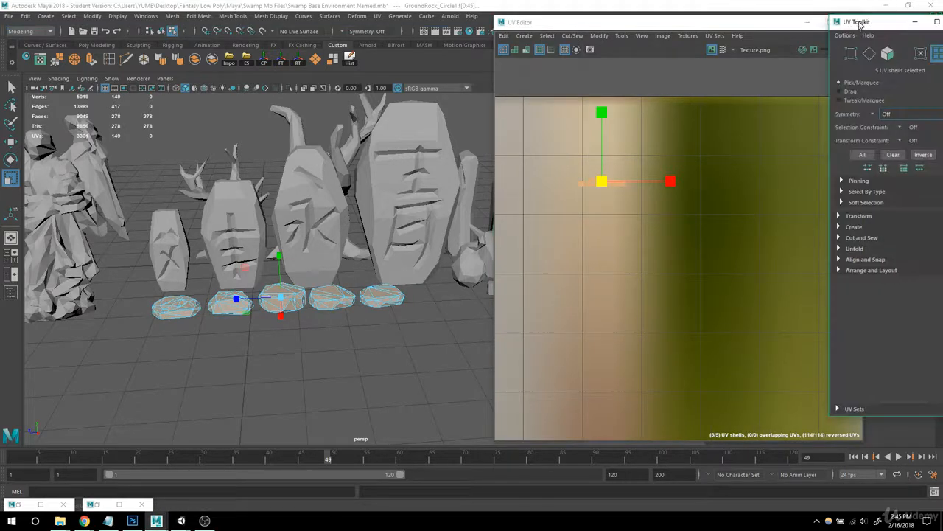
click(841, 261)
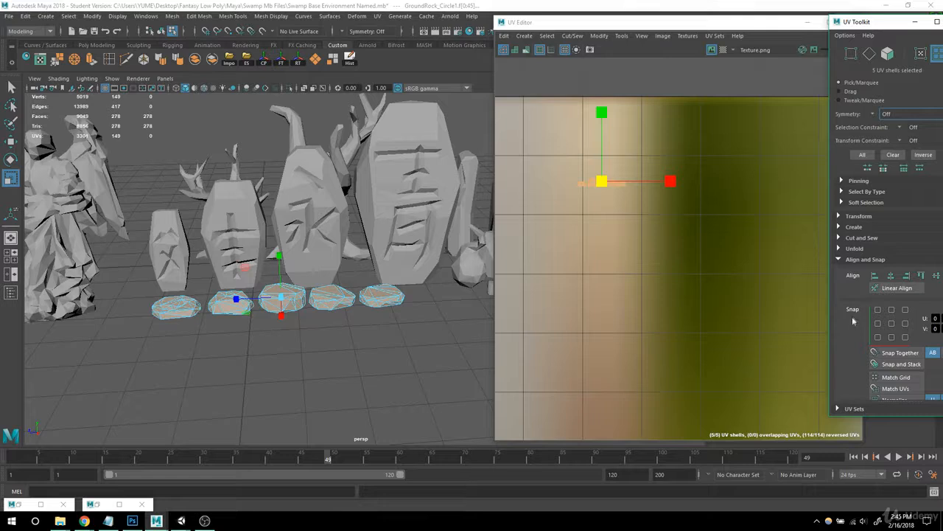
scroll(853, 310, down, 1)
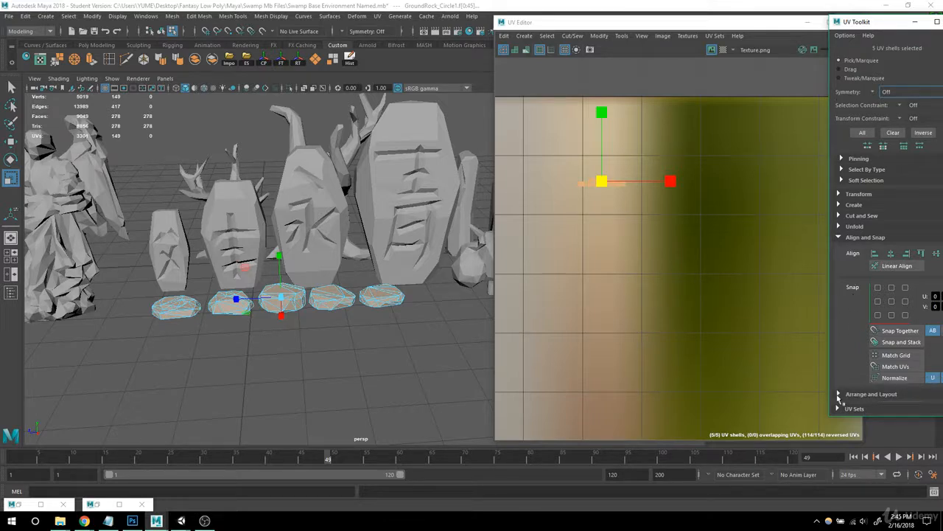
scroll(886, 285, down, 3)
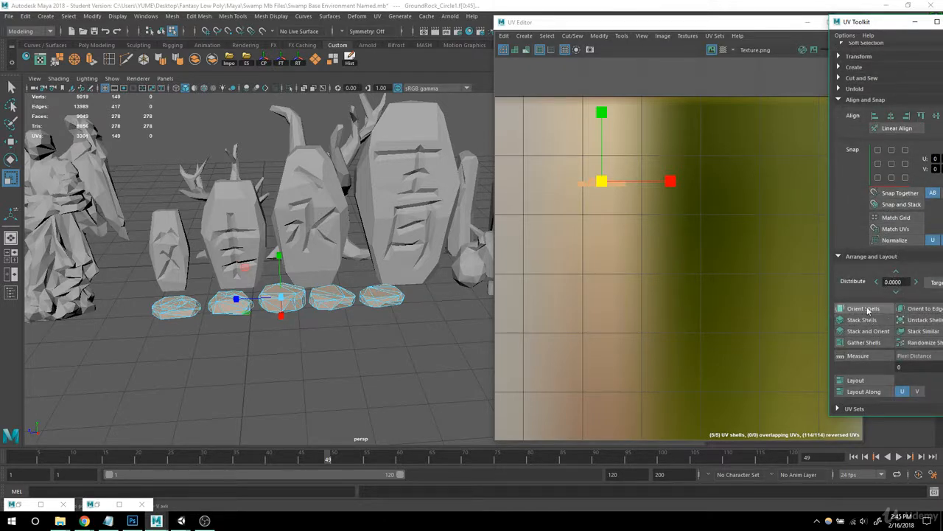
click(865, 321)
alt+middle_drag(631, 229, 617, 253)
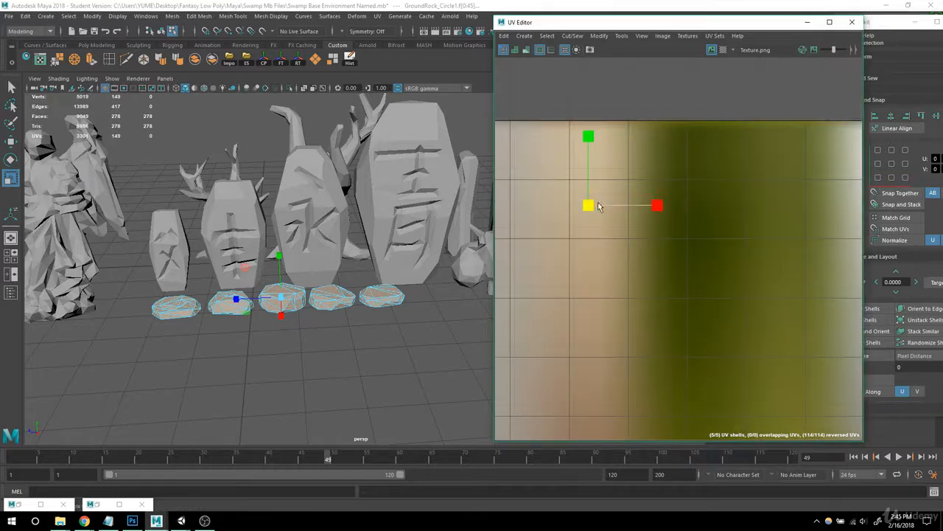
- Move the stacked rock shells slightly toward the gray side of the tan band and return to object mode
key(w)
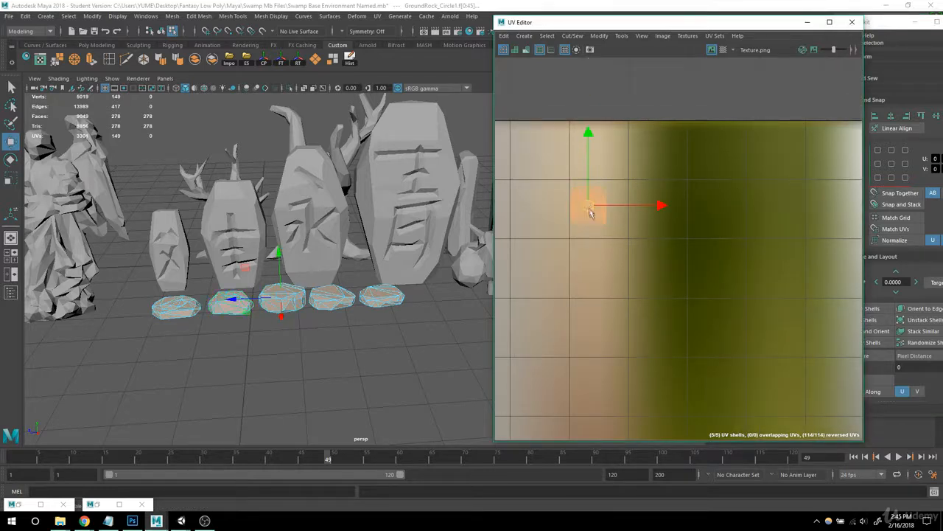
drag(589, 209, 573, 212)
key(r)
alt+right_drag(346, 278, 295, 285)
alt+middle_drag(295, 285, 295, 268)
right_drag(285, 221, 308, 212)
alt+right_drag(376, 221, 324, 250)
alt+drag(327, 284, 335, 262)
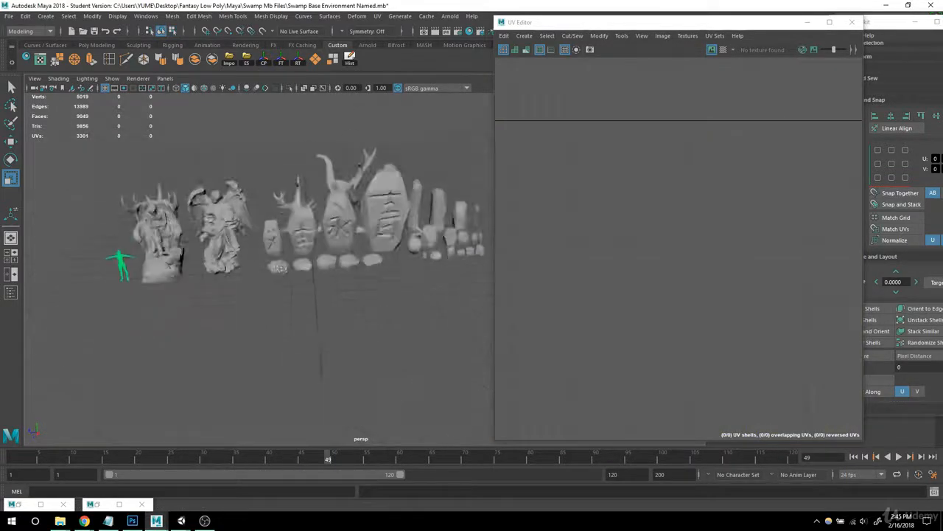
- Show textures in the viewport and examine the color of the ground rocks up close
alt+right_drag(373, 295, 436, 305)
alt+middle_drag(435, 288, 439, 318)
alt+drag(440, 317, 376, 316)
alt+middle_drag(376, 316, 373, 286)
mouse_move(373, 286)
alt+right_down()
mouse_move(396, 293)
mouse_move(376, 301)
alt+right_up()
alt+middle_drag(376, 300, 373, 318)
alt+drag(373, 319, 356, 305)
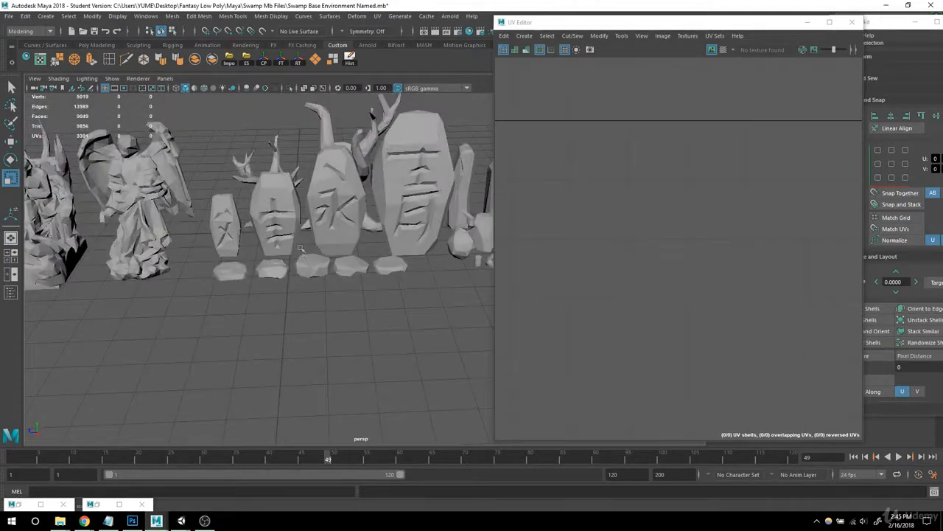
key(6)
alt+right_drag(466, 292, 311, 297)
alt+drag(311, 298, 291, 292)
alt+right_drag(290, 291, 423, 309)
alt+drag(422, 310, 422, 295)
alt+right_drag(339, 320, 389, 309)
mouse_move(389, 310)
alt+mouse_down()
mouse_move(449, 297)
mouse_move(486, 327)
mouse_move(400, 331)
mouse_move(358, 310)
mouse_move(346, 291)
mouse_move(400, 314)
alt+mouse_up()
alt+right_drag(401, 314, 426, 356)
alt+drag(425, 356, 408, 345)
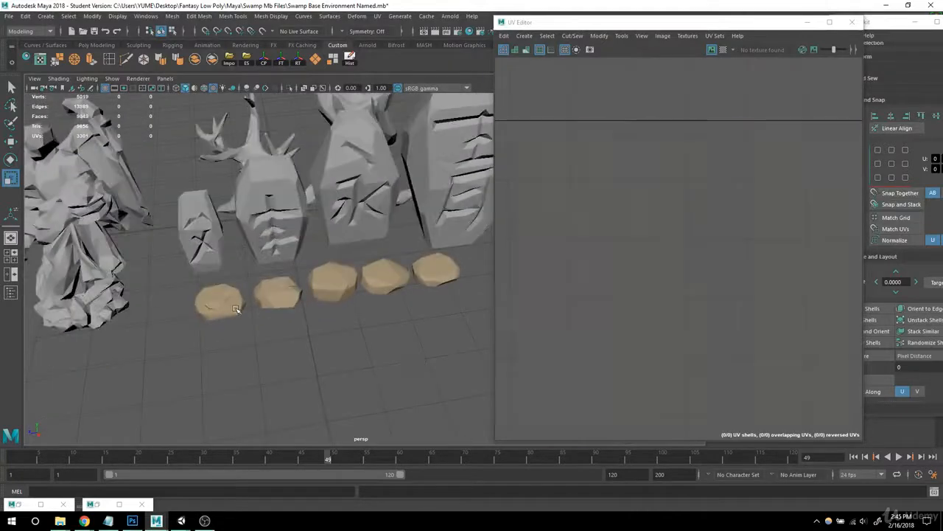
- Reselect the five ground rocks and move their stacked UV shells to the paler beige-gray area near the palette's upper edge
click(220, 302)
shift+click(278, 292)
shift+click(334, 281)
shift+click(440, 272)
right_drag(601, 188, 556, 172)
drag(550, 168, 650, 286)
alt+right_drag(704, 286, 523, 254)
alt+middle_drag(522, 254, 611, 280)
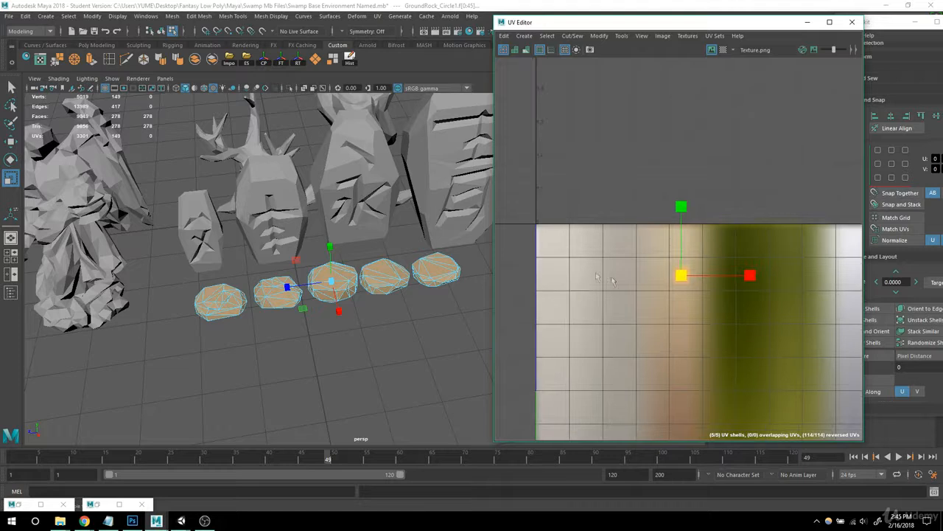
drag(681, 277, 651, 245)
key(w)
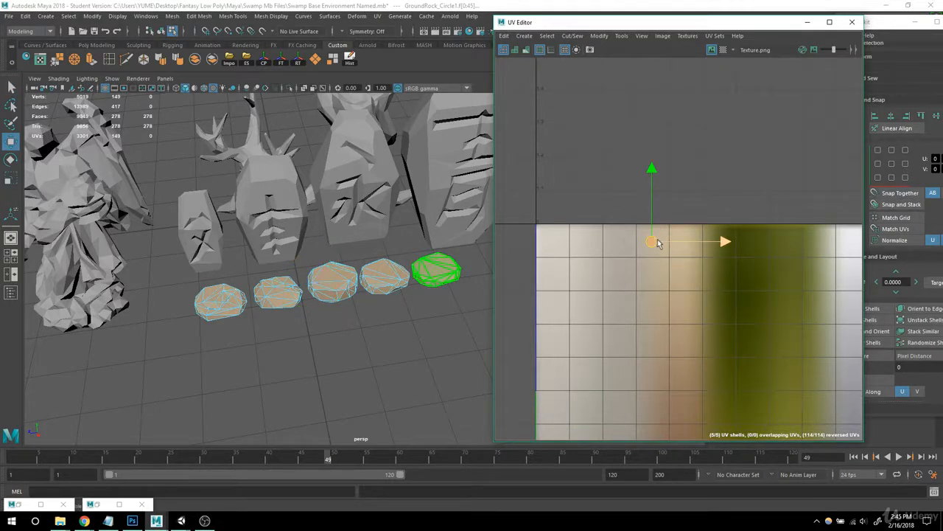
drag(649, 236, 630, 247)
key(r)
right_drag(335, 237, 366, 222)
click(382, 328)
- Select the four stair stones beside the mushroom cap and apply planar UV mapping to them
mouse_move(381, 329)
alt+mouse_down()
mouse_move(427, 322)
mouse_move(335, 339)
mouse_move(295, 310)
mouse_move(299, 322)
mouse_move(362, 276)
mouse_move(287, 270)
mouse_move(208, 295)
mouse_move(343, 290)
mouse_move(309, 248)
mouse_move(273, 291)
mouse_move(449, 307)
mouse_move(382, 310)
mouse_move(288, 266)
mouse_move(274, 273)
mouse_move(280, 287)
mouse_move(375, 318)
alt+mouse_up()
drag(317, 224, 444, 251)
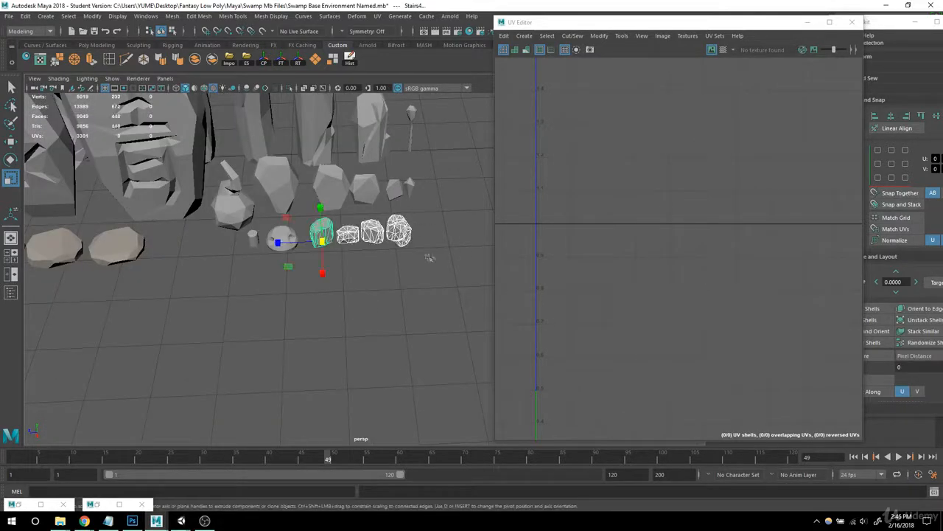
click(377, 15)
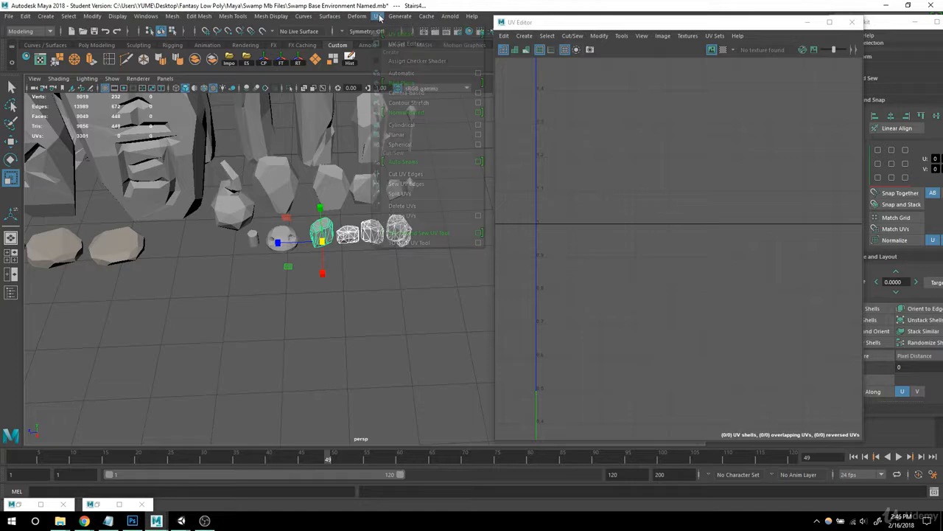
click(405, 135)
alt+right_drag(615, 258, 509, 255)
alt+middle_drag(629, 322, 596, 261)
alt+right_drag(656, 264, 611, 265)
alt+middle_drag(611, 265, 594, 263)
alt+right_drag(396, 293, 308, 283)
alt+middle_drag(645, 292, 622, 270)
alt+right_drag(622, 270, 693, 288)
alt+middle_drag(691, 286, 705, 290)
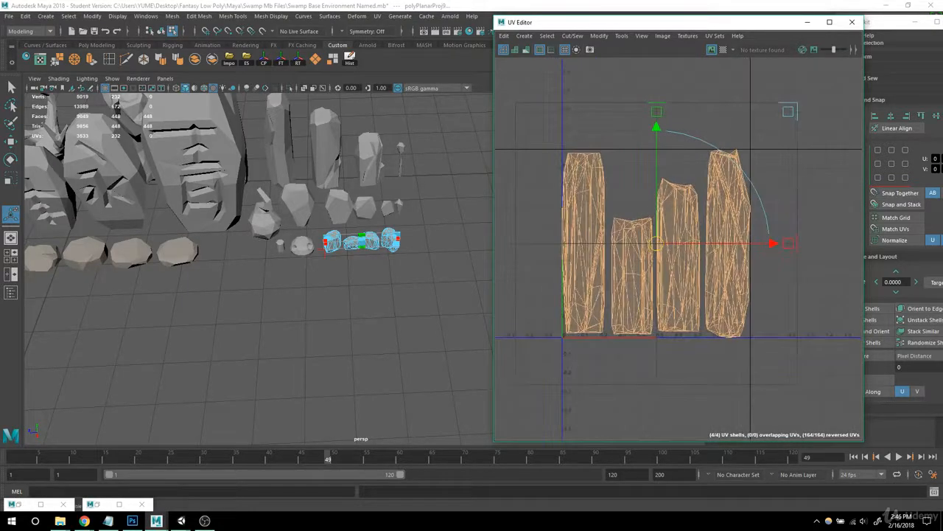
- Assign the palette texture material to the four stair stones in the Hypershade and minimize it
click(16, 503)
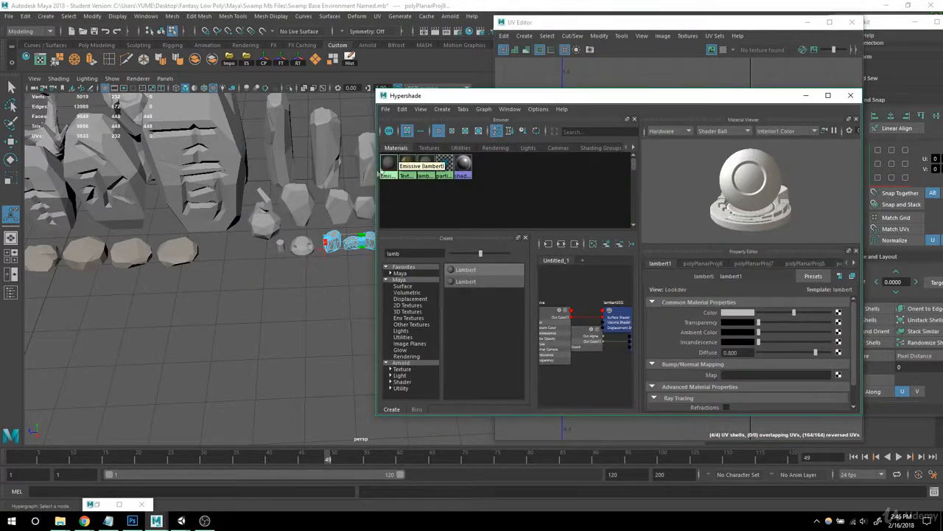
right_drag(411, 164, 410, 140)
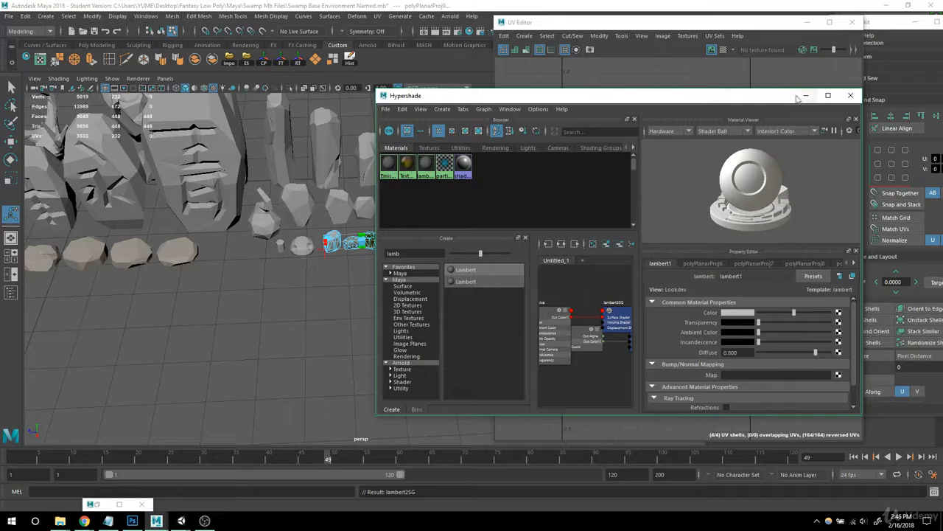
click(807, 96)
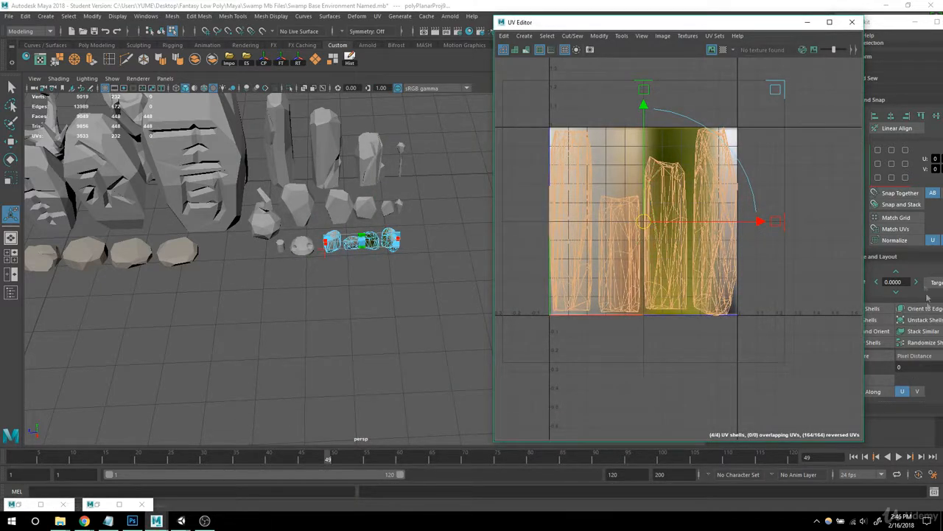
- Stack the four stair stones' UV shells and shrink them to a tiny spot on the palette
click(885, 26)
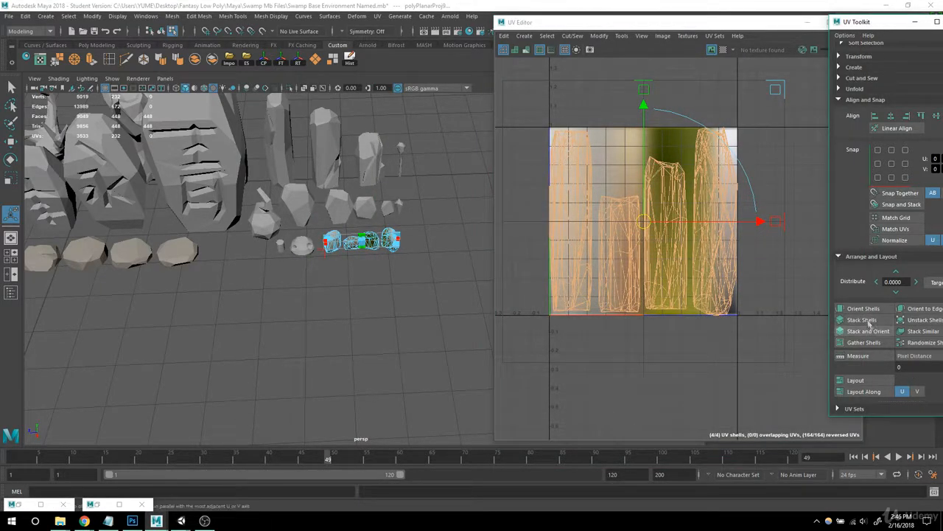
click(868, 320)
click(640, 224)
drag(644, 223, 554, 254)
key(r)
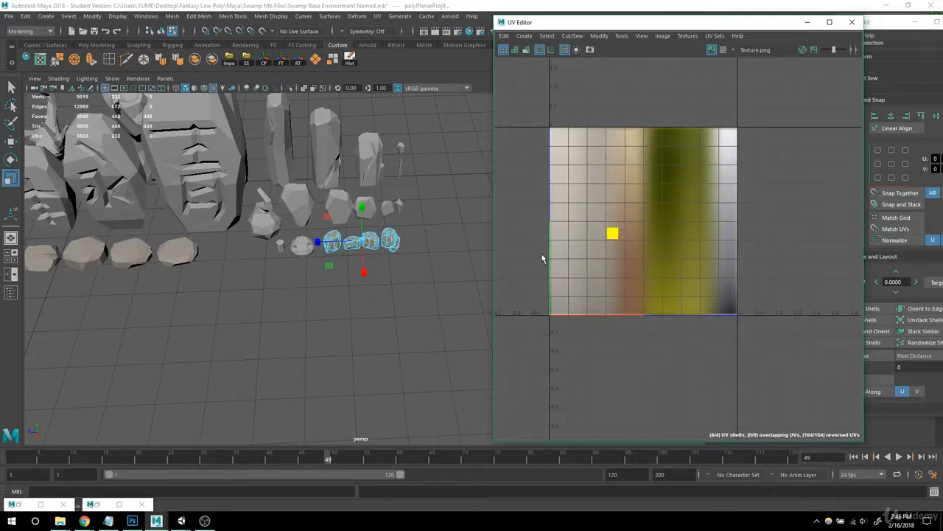
- Move the stair stones' stacked UV shells onto the palest band along the palette's outer edge
key(q)
key(w)
drag(611, 210, 559, 177)
alt+right_drag(536, 221, 700, 204)
alt+middle_drag(612, 144, 604, 362)
alt+right_drag(604, 362, 700, 369)
alt+middle_drag(642, 382, 648, 369)
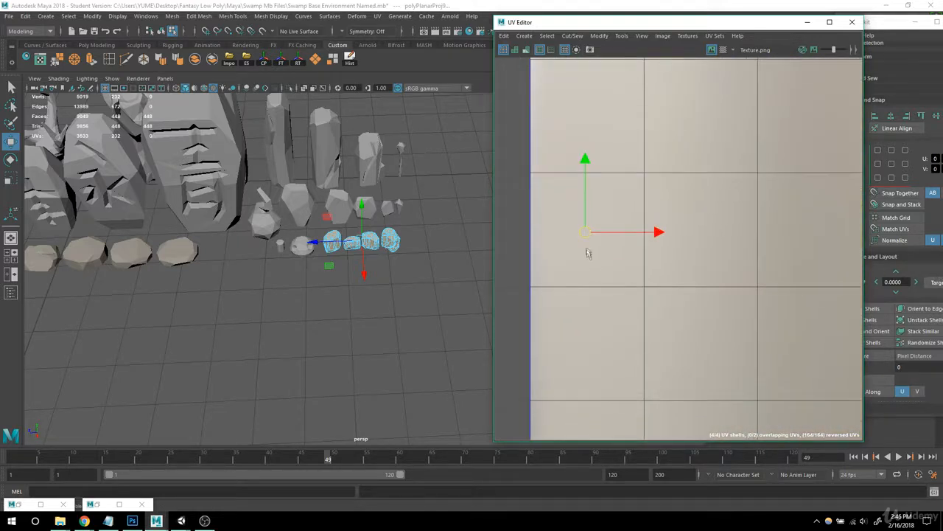
- Enlarge the stair stones' UV shells within the pale band and deselect the stones
key(r)
drag(593, 230, 820, 213)
click(603, 309)
alt+right_drag(321, 321, 419, 215)
click(417, 295)
alt+drag(408, 282, 354, 295)
click(400, 221)
click(354, 295)
- Reselect the four stair stones and move the first stone's UV shell higher on the pale band
drag(301, 204, 446, 232)
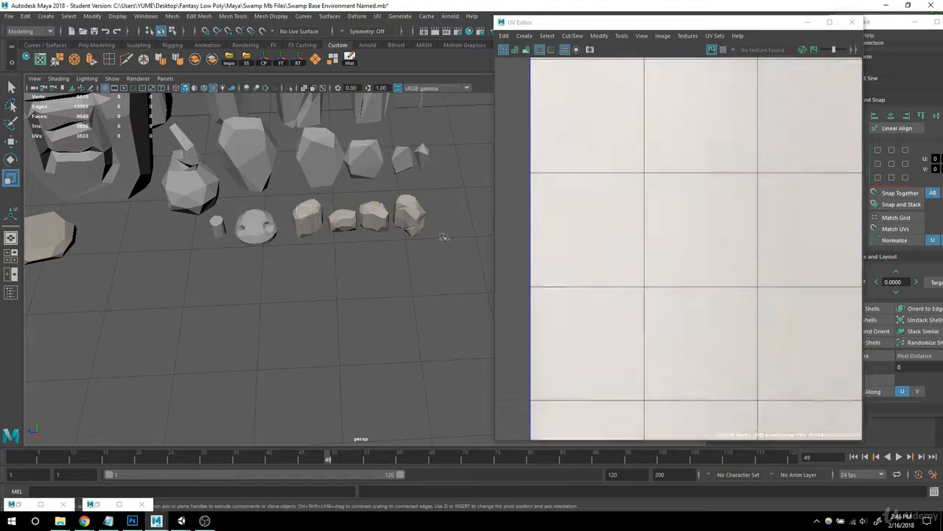
alt+drag(431, 269, 413, 268)
right_drag(601, 215, 563, 207)
drag(563, 215, 591, 237)
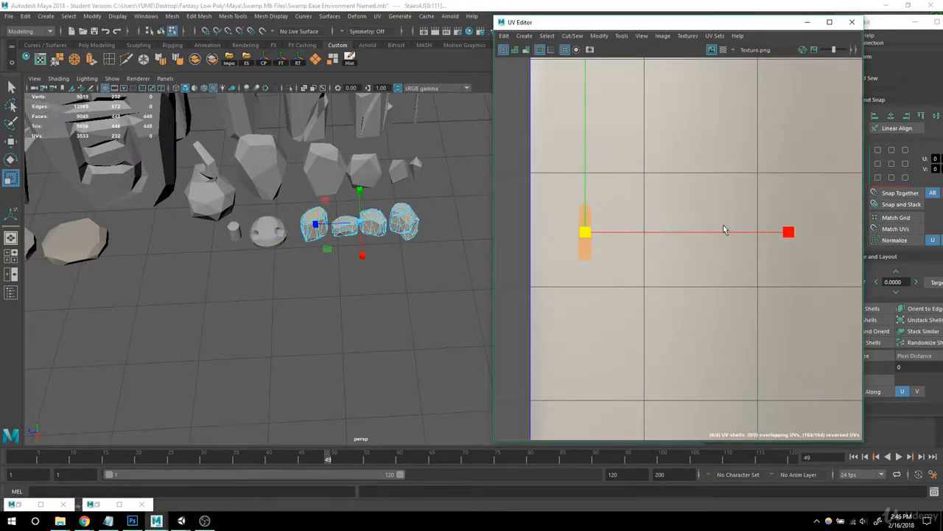
alt+right_drag(732, 224, 621, 302)
alt+middle_drag(620, 302, 543, 281)
click(557, 283)
click(592, 233)
key(w)
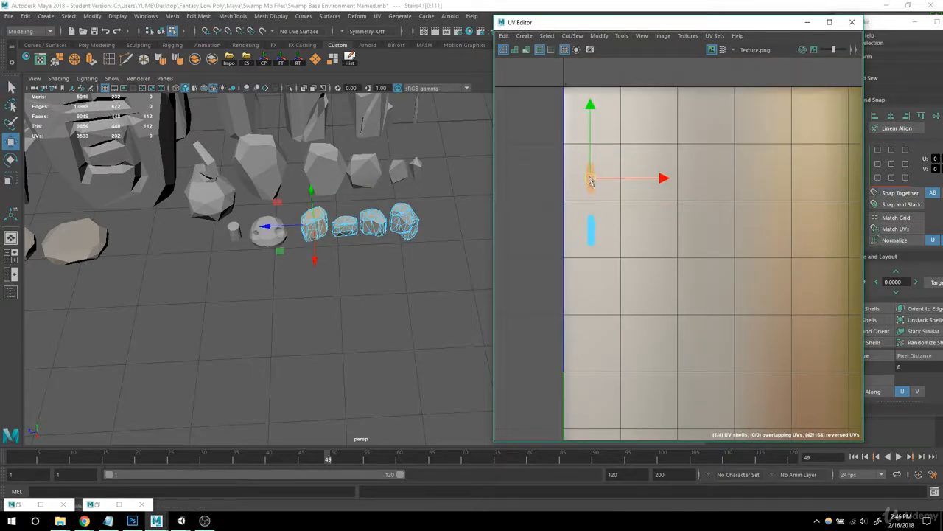
- Offset the third stair stone's UV shell up and toward the darker tones, then return to object mode and deselect everything
click(594, 230)
drag(592, 228, 608, 207)
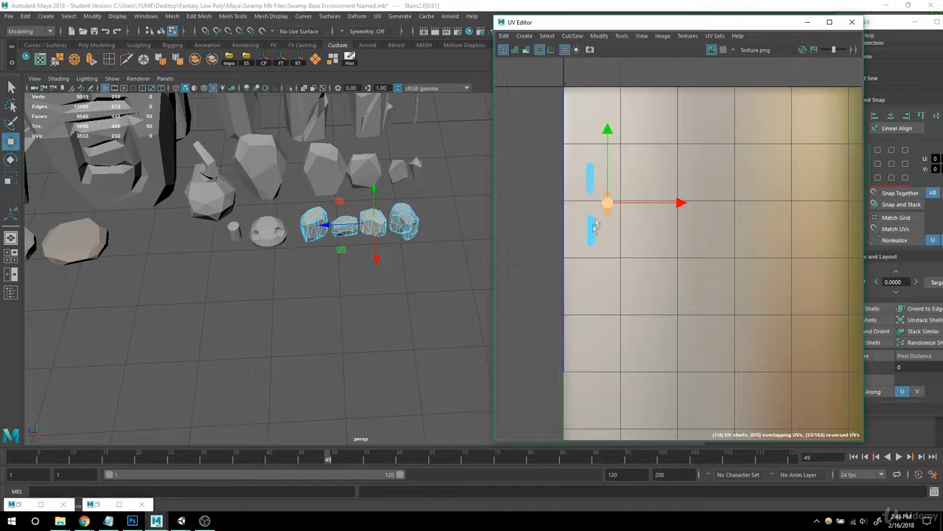
click(591, 233)
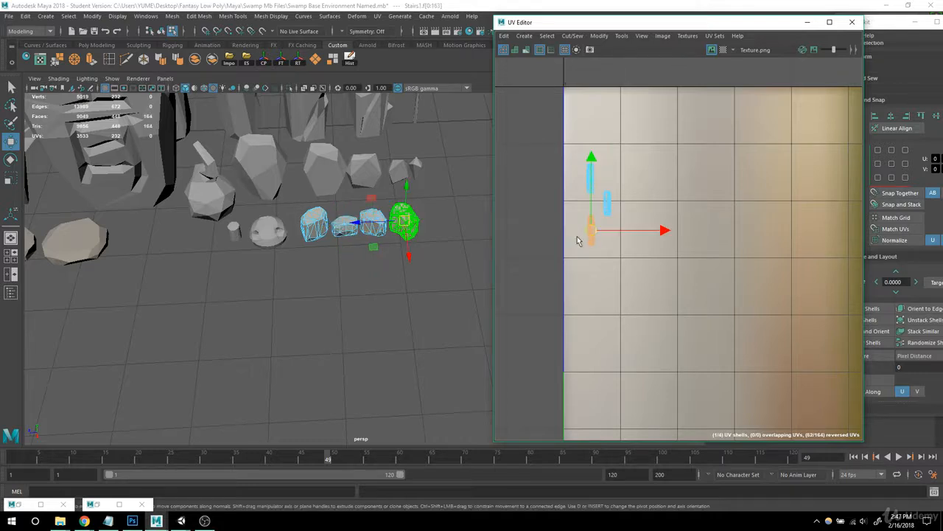
drag(590, 233, 589, 234)
right_drag(389, 225, 422, 206)
scroll(359, 250, down, 5)
click(348, 337)
- Select the small mushroom stem beside the mushroom cap in front of the stone models
alt+drag(355, 305, 398, 280)
scroll(397, 280, down, 5)
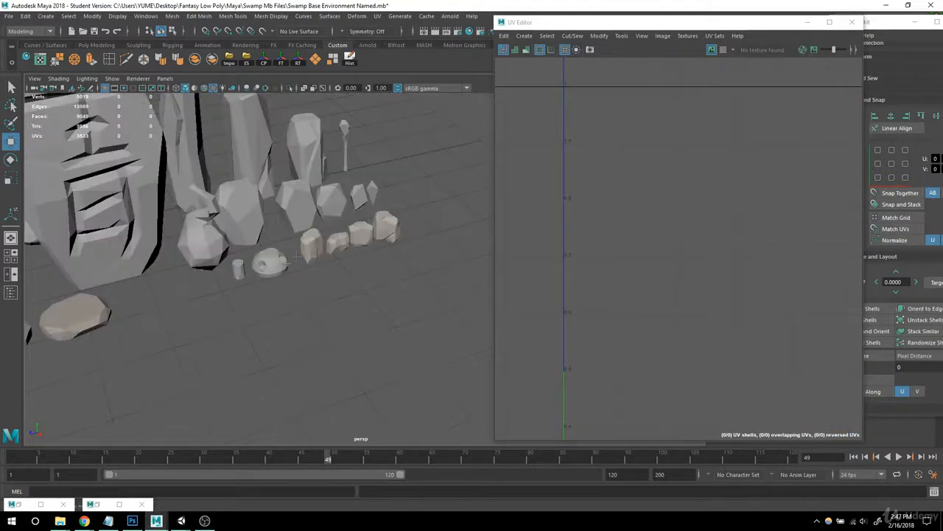
alt+middle_drag(300, 265, 338, 242)
click(278, 242)
alt+drag(383, 253, 358, 295)
- Switch to Chrome and search Google Images for "mushrooms" in a new tab
mouse_move(84, 522)
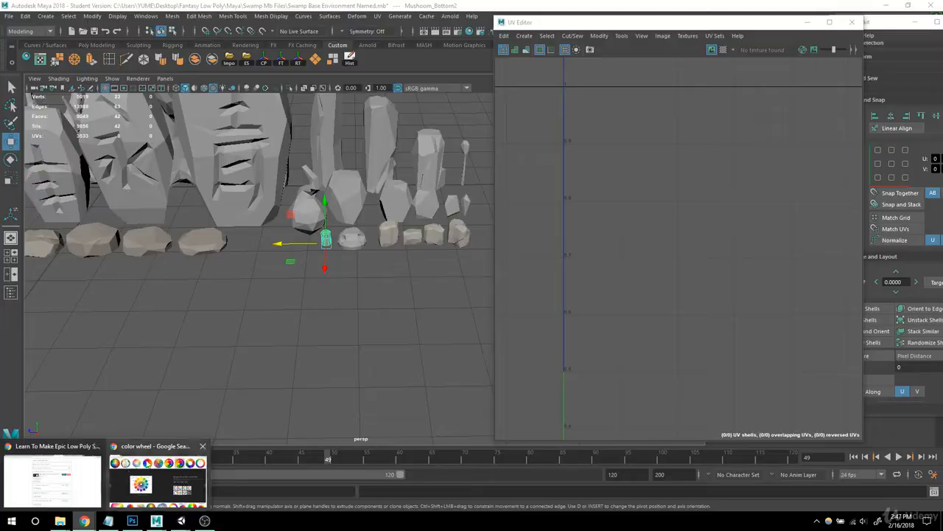
click(151, 468)
click(112, 9)
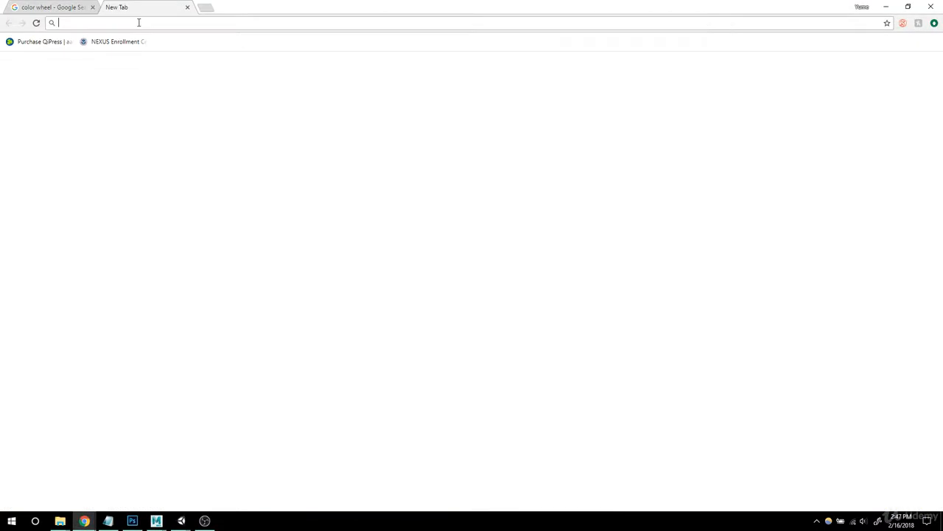
text(mushrooms)
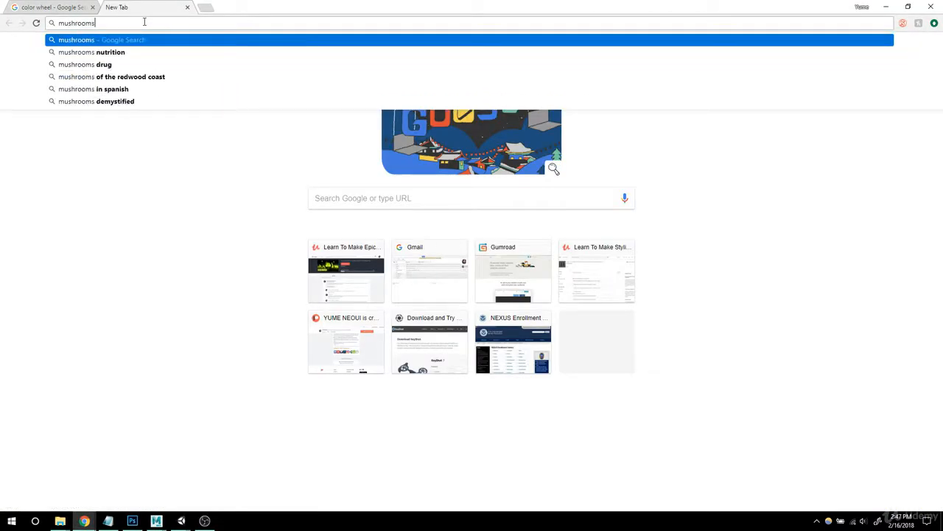
key(Return)
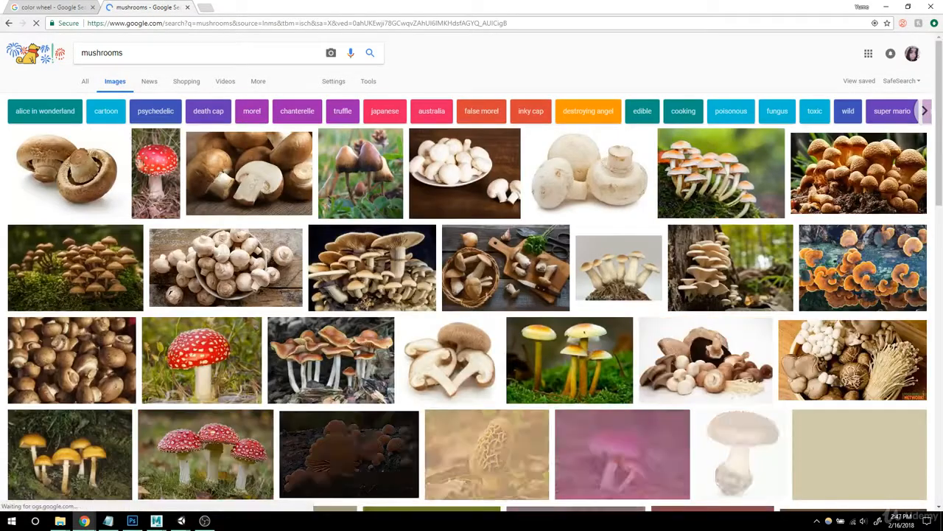
- Open the photo of brown mushrooms clustered on moss and study the mushroom colors among the results
click(75, 272)
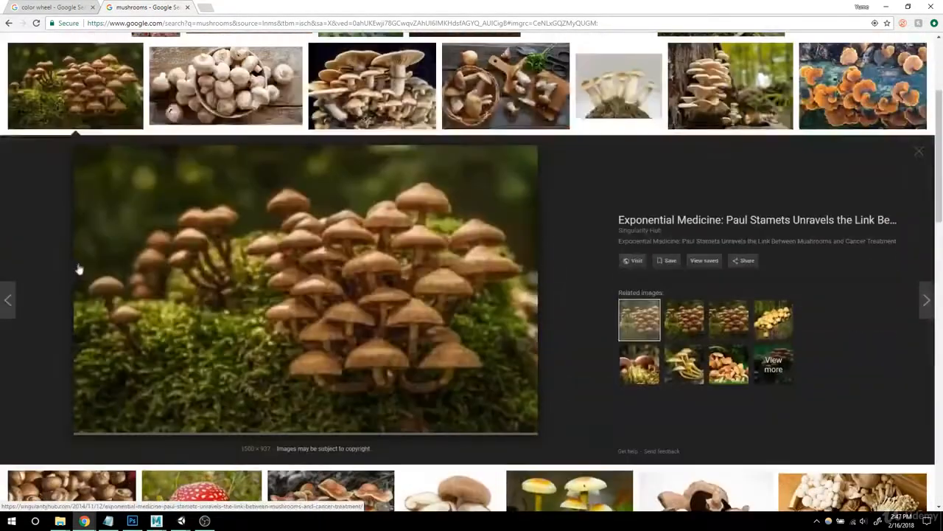
scroll(644, 342, up, 1)
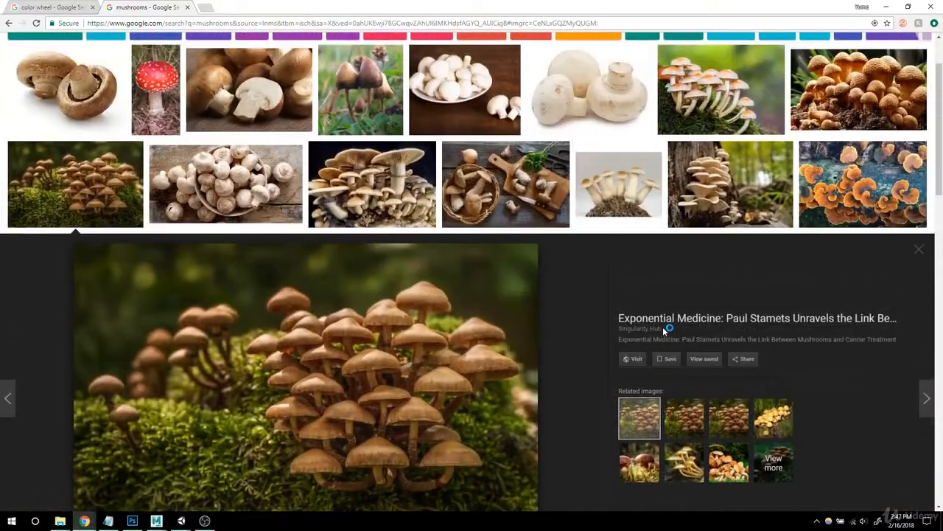
scroll(666, 314, down, 1)
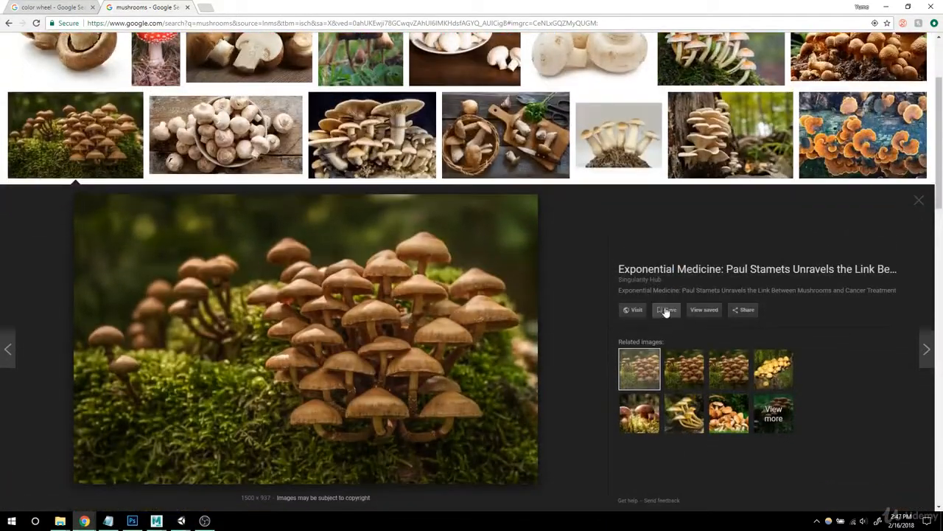
scroll(668, 310, up, 2)
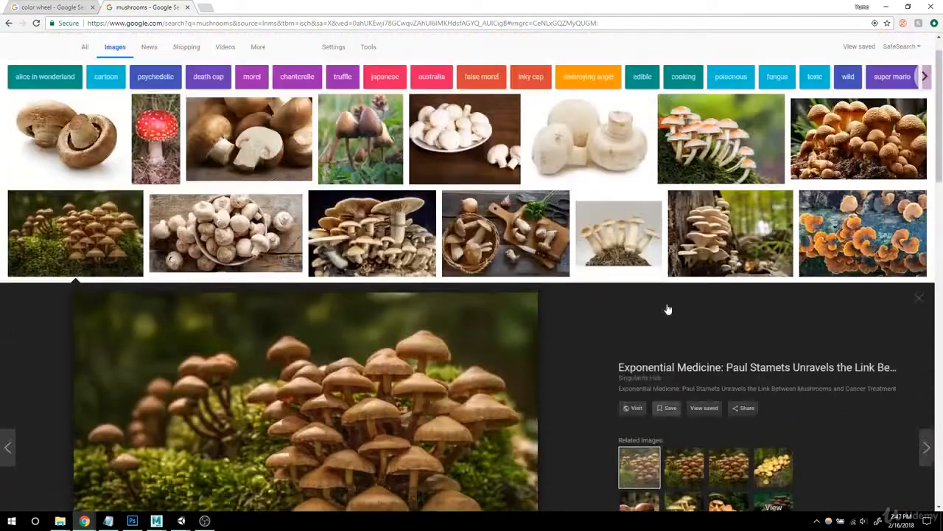
- Return to Maya and apply a planar UV projection to the small mushroom stem
click(887, 6)
scroll(448, 273, up, 3)
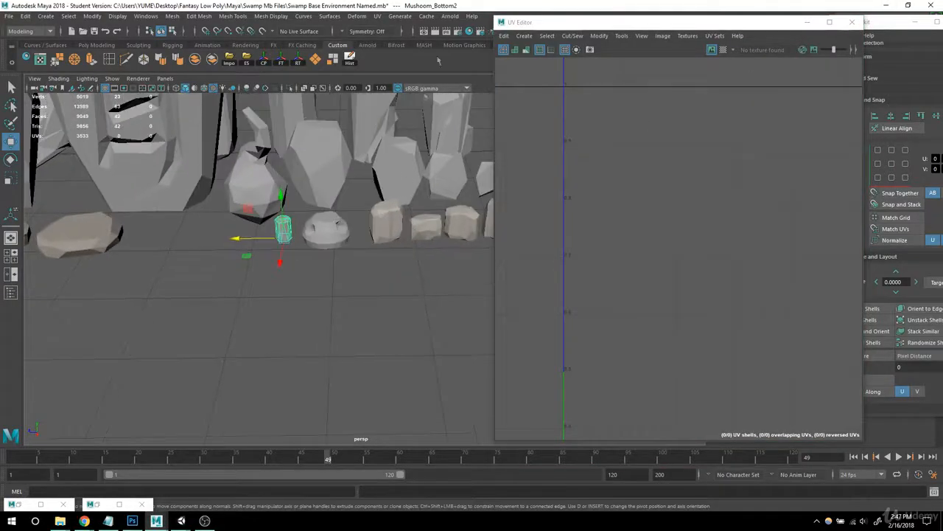
click(378, 14)
click(392, 136)
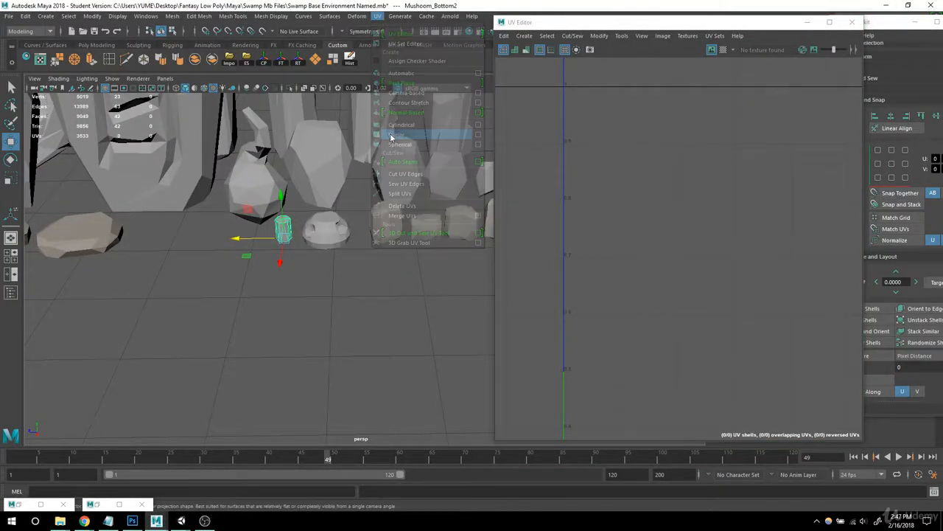
scroll(430, 278, down, 3)
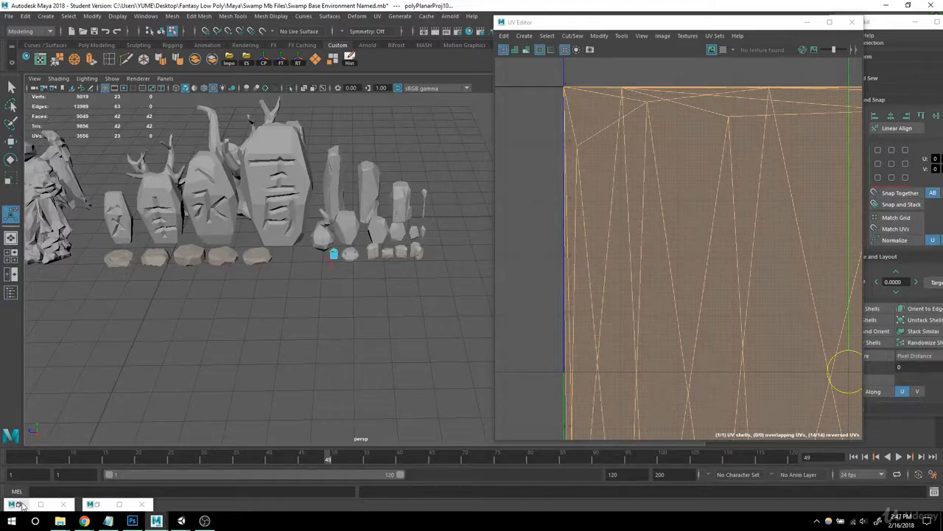
- Assign the shared palette texture material to the mushroom stem in the Hypershade
click(17, 505)
right_click(408, 166)
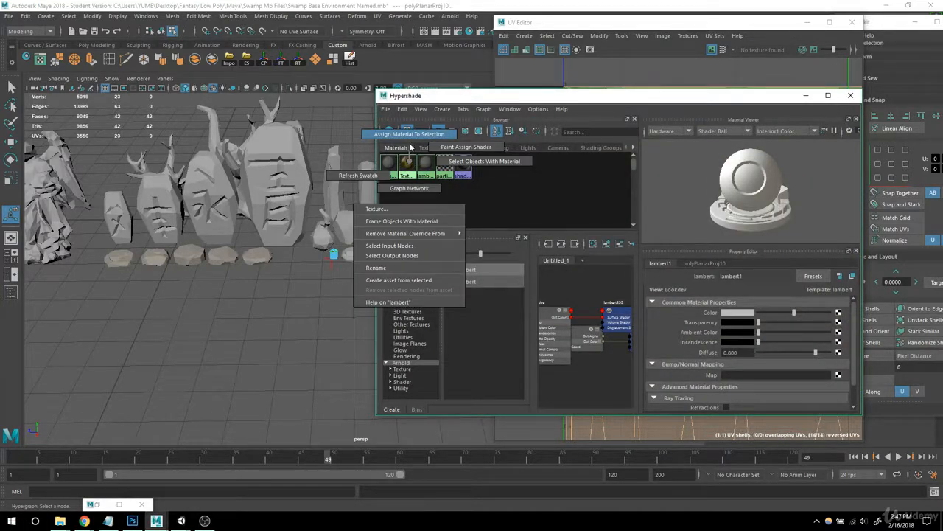
right_drag(411, 147, 410, 138)
click(807, 95)
- Shrink the stem's UV shell to a tiny patch on the palette's upper tan area, then return to object mode and deselect
scroll(704, 304, down, 6)
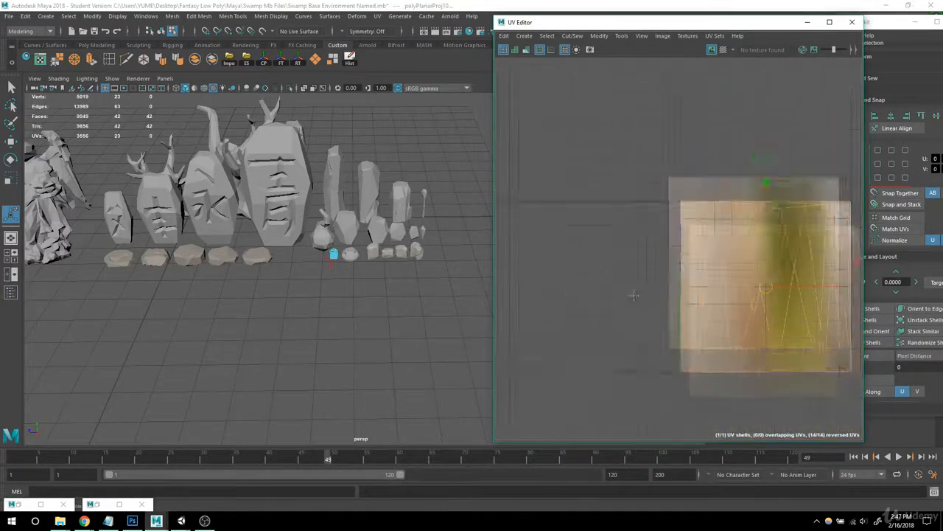
alt+middle_drag(634, 296, 572, 283)
key(w)
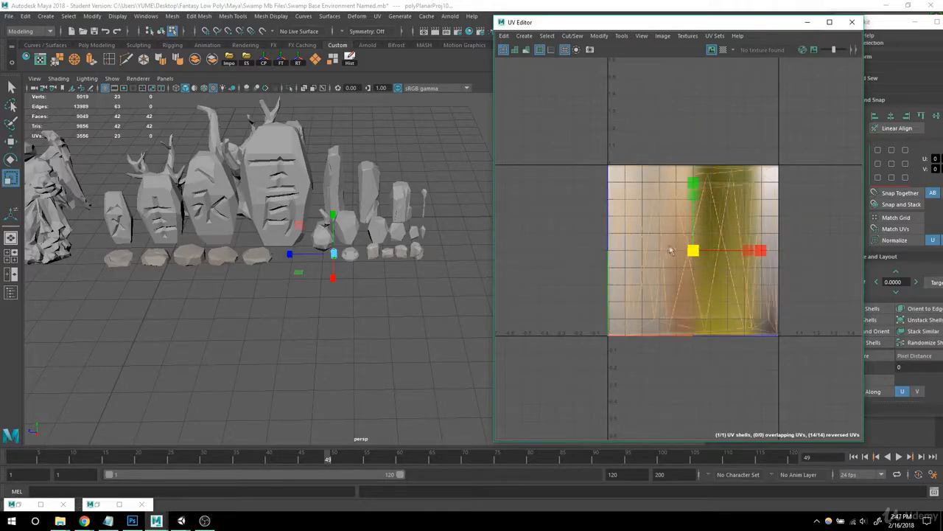
alt+right_drag(688, 279, 656, 271)
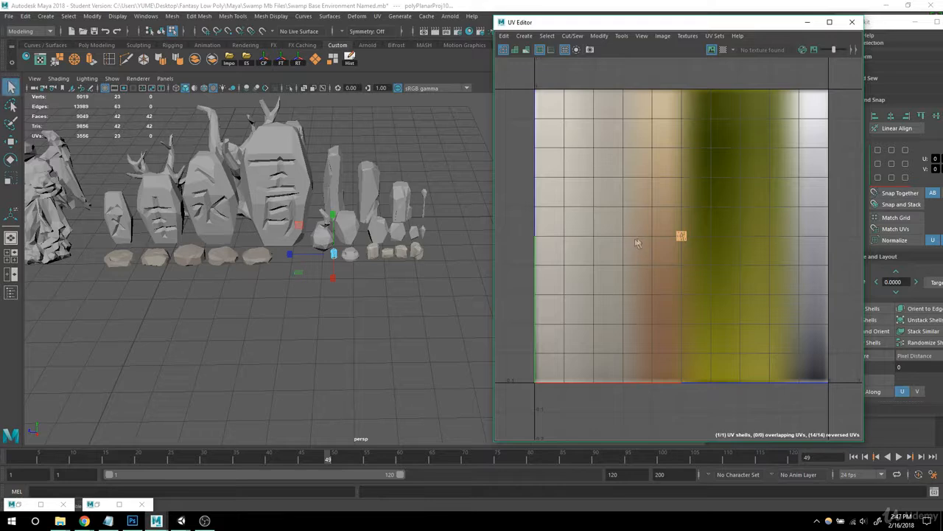
key(w)
alt+middle_drag(639, 244, 647, 248)
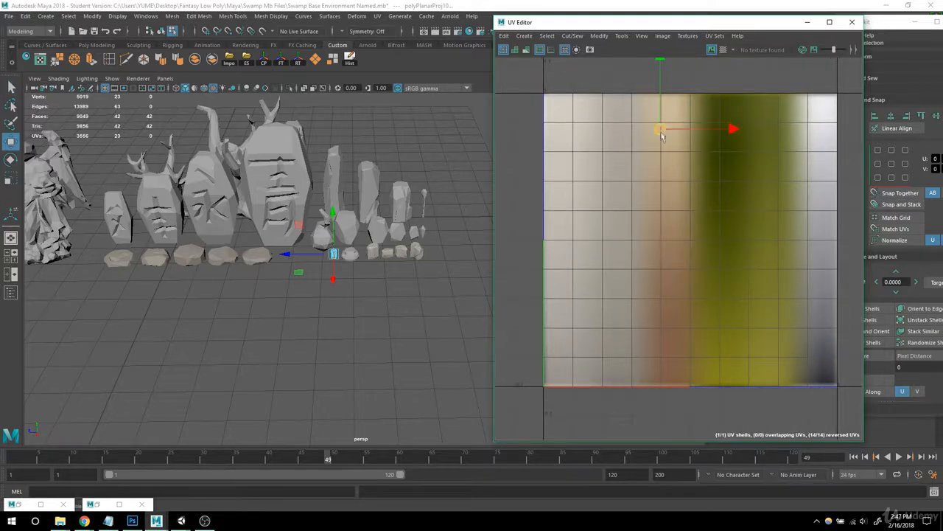
click(349, 279)
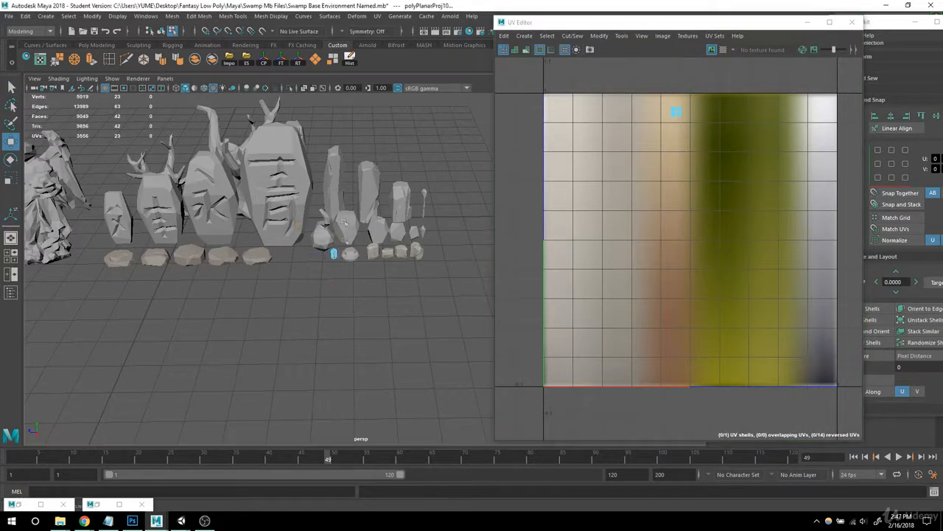
right_drag(343, 201, 370, 190)
click(383, 295)
alt+middle_drag(398, 290, 347, 288)
alt+right_drag(346, 288, 552, 287)
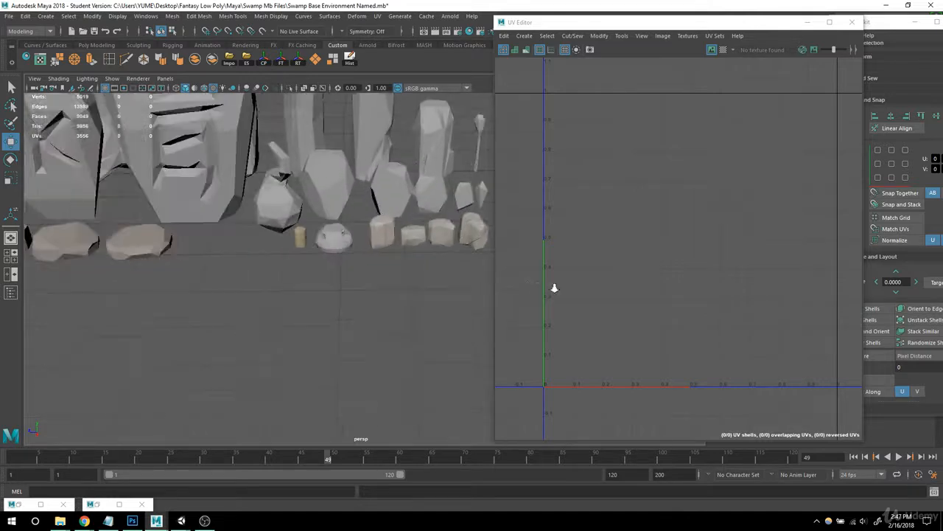
- Move the mushroom stem's UV shell from the tan area to the palette's near-white upper end, then return to object mode and deselect
click(297, 242)
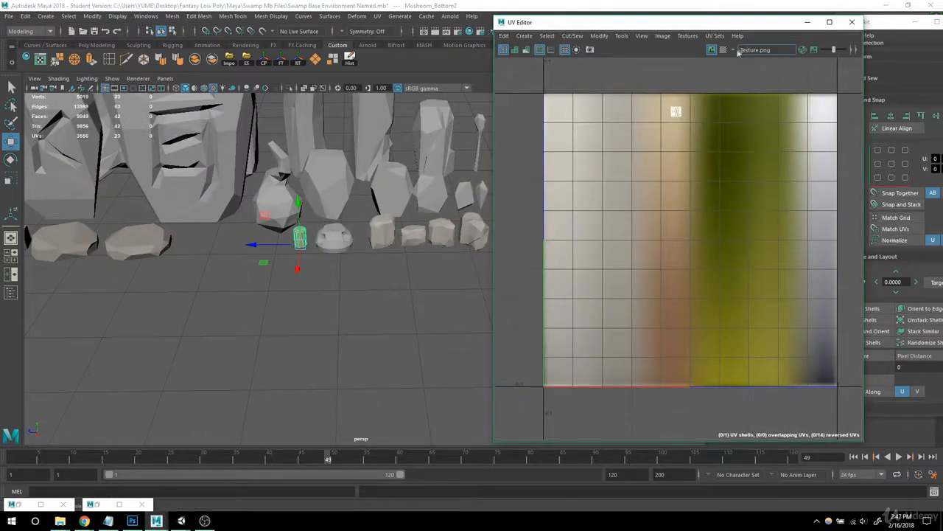
right_drag(706, 112, 730, 112)
drag(635, 90, 720, 165)
drag(677, 112, 826, 109)
right_drag(272, 184, 310, 171)
click(423, 369)
- Select the ghost ball beside the mushroom pieces and examine the surrounding row of stones and statues from several angles
alt+drag(403, 325, 254, 255)
click(268, 227)
scroll(310, 269, down, 4)
alt+middle_drag(276, 270, 350, 272)
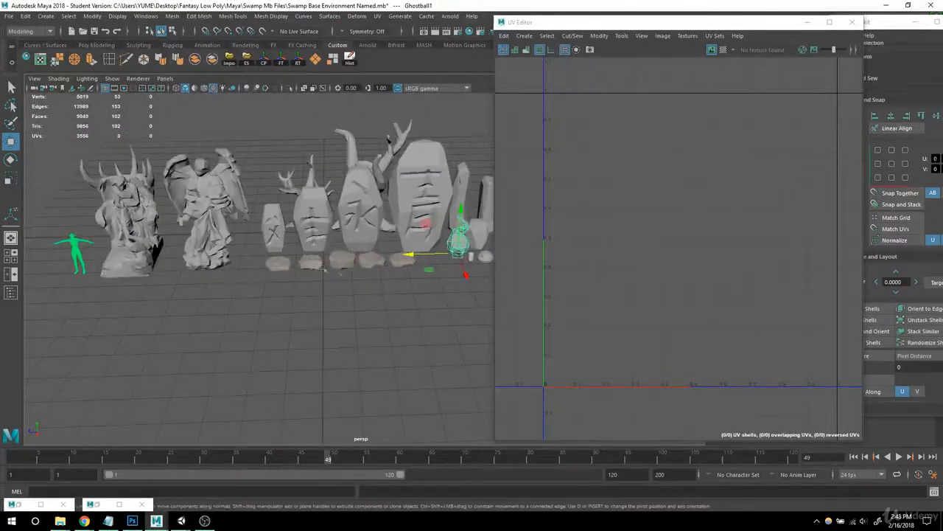
alt+drag(351, 274, 369, 254)
alt+right_drag(369, 272, 459, 294)
alt+middle_drag(459, 295, 400, 301)
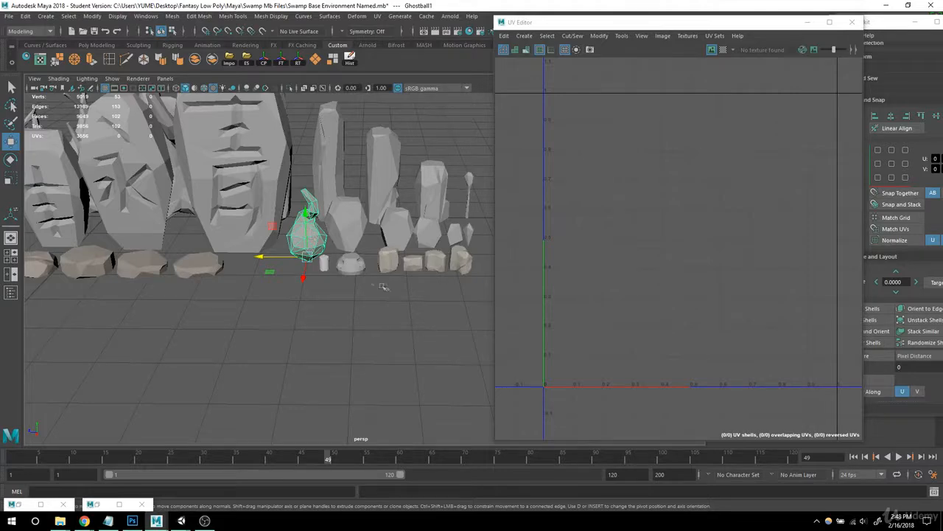
alt+right_drag(382, 286, 284, 258)
alt+middle_drag(284, 258, 361, 235)
alt+drag(177, 217, 310, 243)
alt+right_drag(310, 243, 443, 257)
alt+middle_drag(442, 256, 347, 332)
alt+right_drag(221, 287, 258, 288)
alt+middle_drag(208, 289, 237, 224)
alt+right_drag(236, 236, 306, 257)
alt+middle_drag(306, 256, 286, 286)
- Apply a planar UV projection to the mushroom cap and assign it the shared palette texture material
click(298, 258)
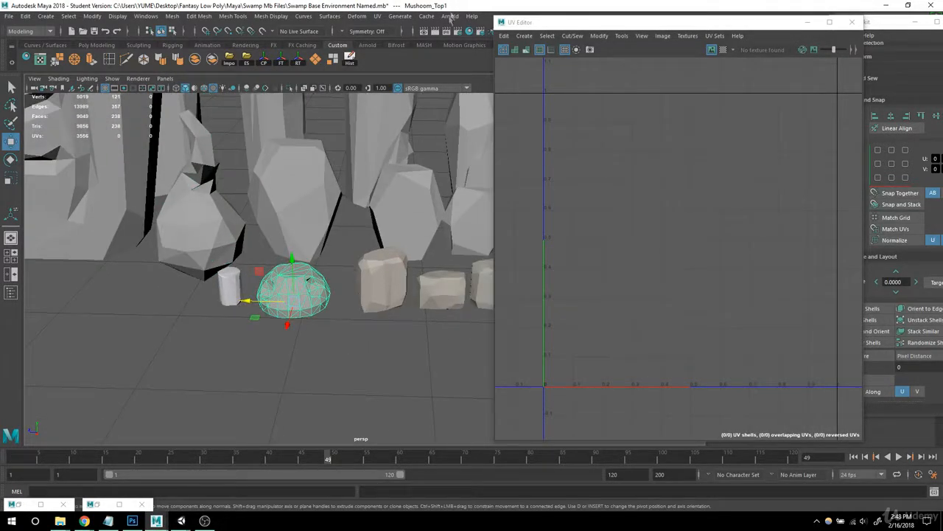
click(378, 16)
click(400, 135)
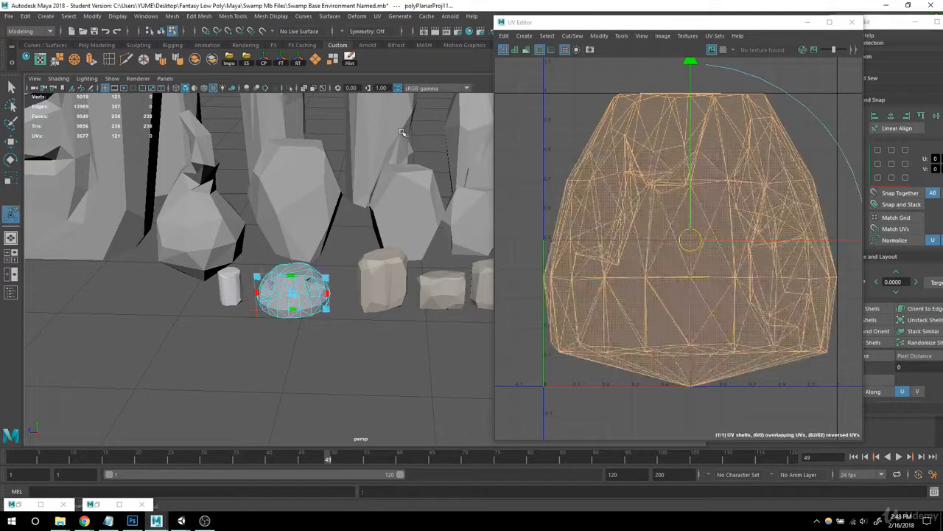
click(20, 504)
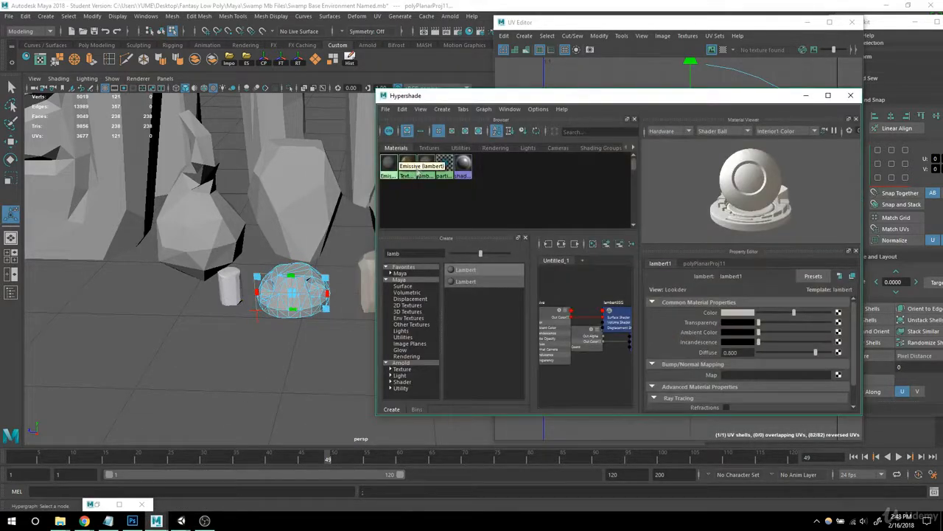
right_click(405, 167)
click(384, 216)
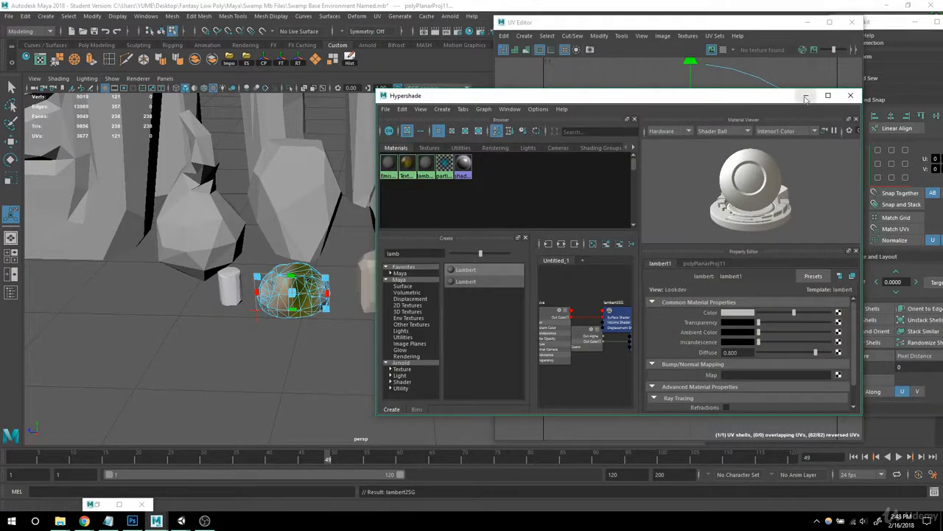
click(805, 97)
- Scale the mushroom cap's UV shell down to a small patch at the middle of the palette
scroll(343, 322, down, 4)
alt+middle_drag(342, 321, 322, 324)
scroll(678, 224, down, 4)
scroll(677, 222, up, 4)
scroll(678, 236, down, 3)
key(w)
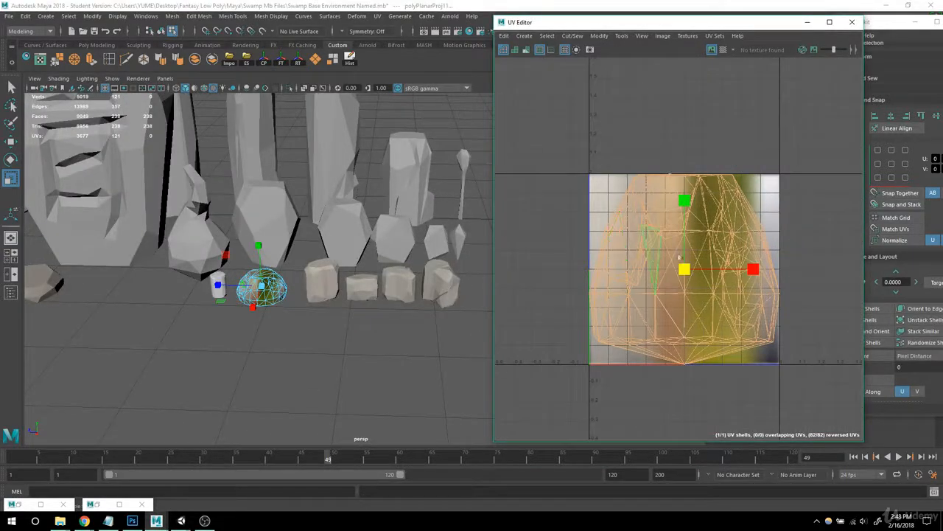
drag(684, 270, 619, 262)
alt+right_drag(600, 278, 712, 339)
alt+middle_drag(712, 339, 697, 296)
alt+right_drag(691, 274, 735, 290)
alt+middle_drag(735, 291, 735, 322)
alt+right_drag(736, 321, 718, 300)
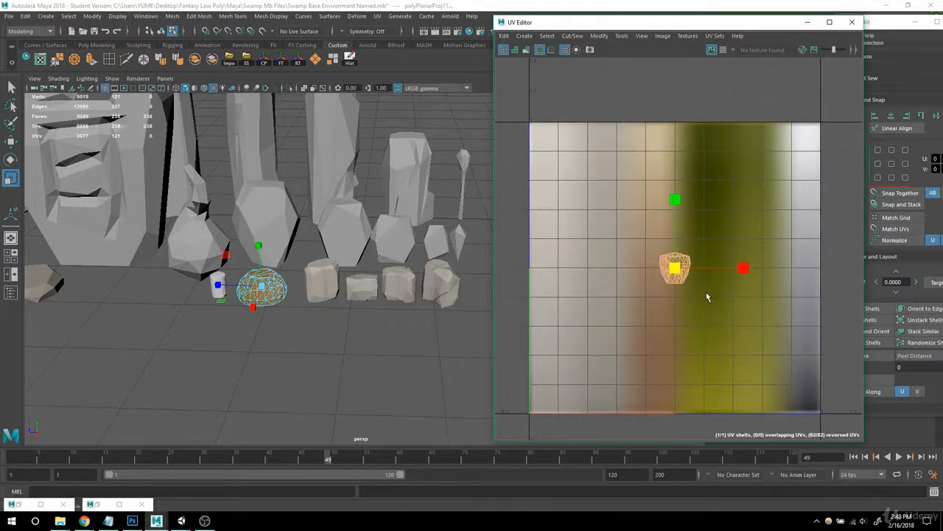
key(Print)
drag(46, 285, 109, 292)
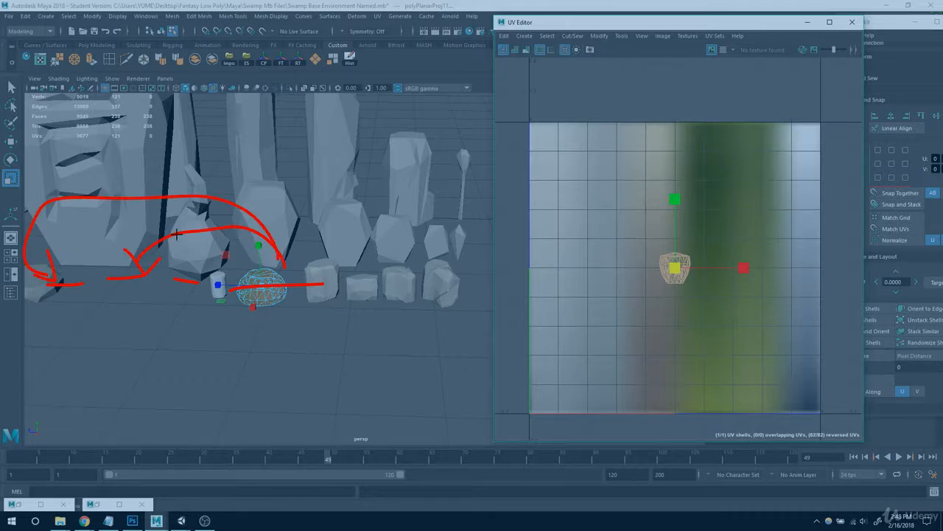
key(Escape)
- Shrink the mushroom cap's UV shell further and move it into the palette's lower olive-green area
alt+right_drag(395, 340, 335, 349)
click(333, 352)
alt+right_drag(258, 320, 394, 342)
right_drag(659, 274, 621, 261)
click(684, 276)
drag(675, 268, 661, 275)
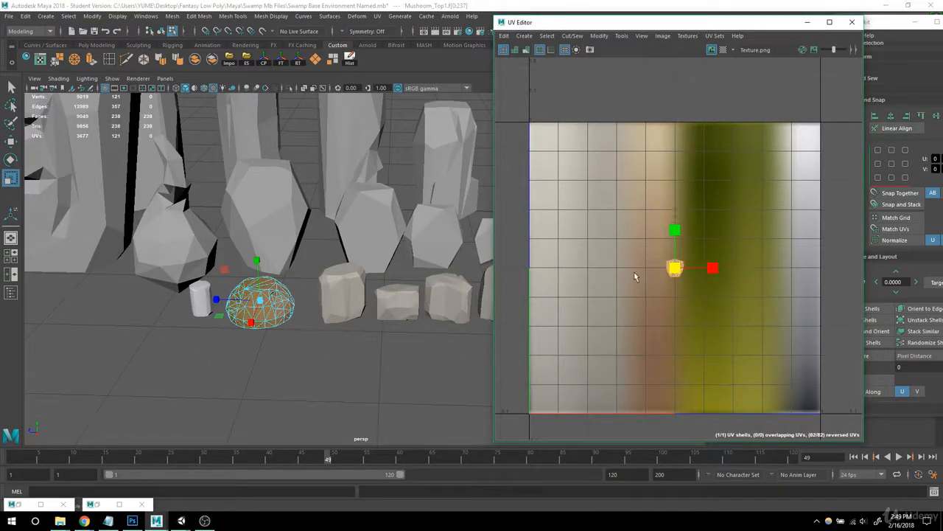
scroll(697, 304, up, 3)
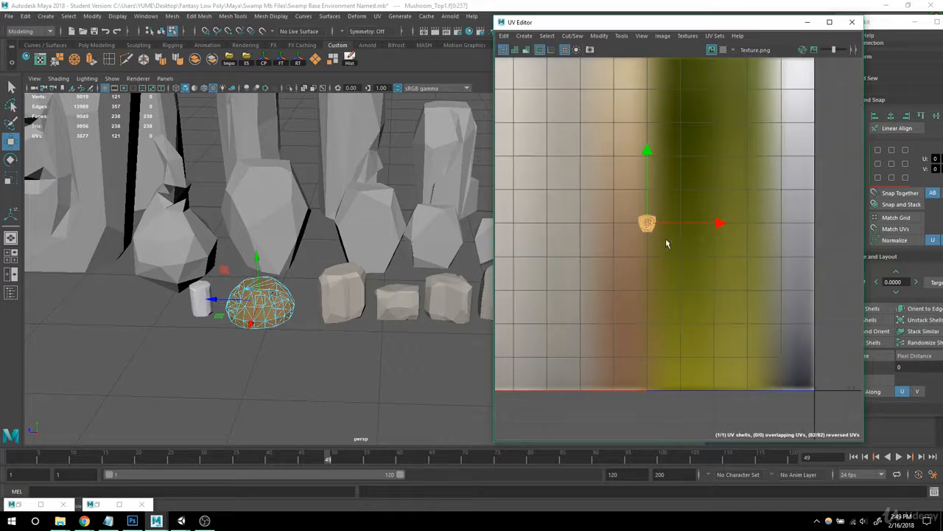
drag(654, 224, 685, 296)
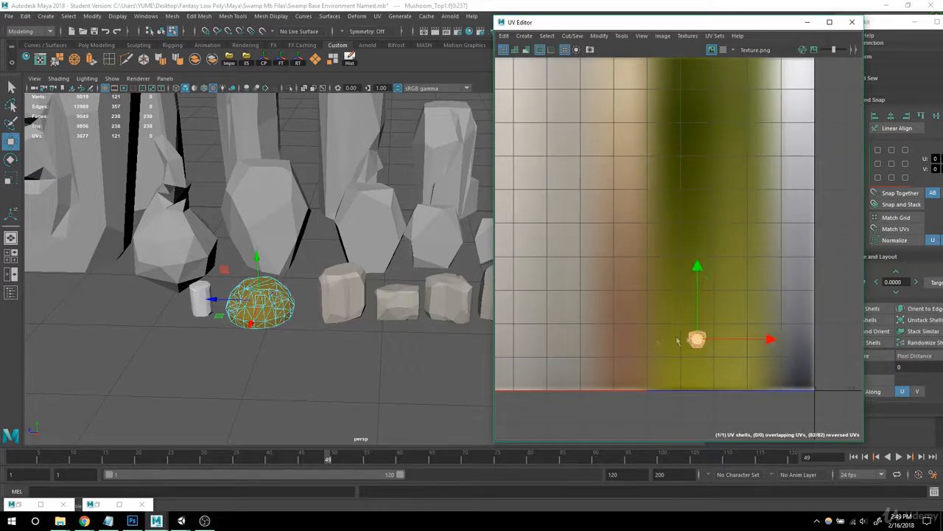
- Enlarge the cap's UV shell slightly so it covers more of the olive gradient
alt+right_drag(706, 277, 730, 375)
alt+middle_drag(730, 375, 735, 331)
alt+middle_drag(639, 258, 656, 282)
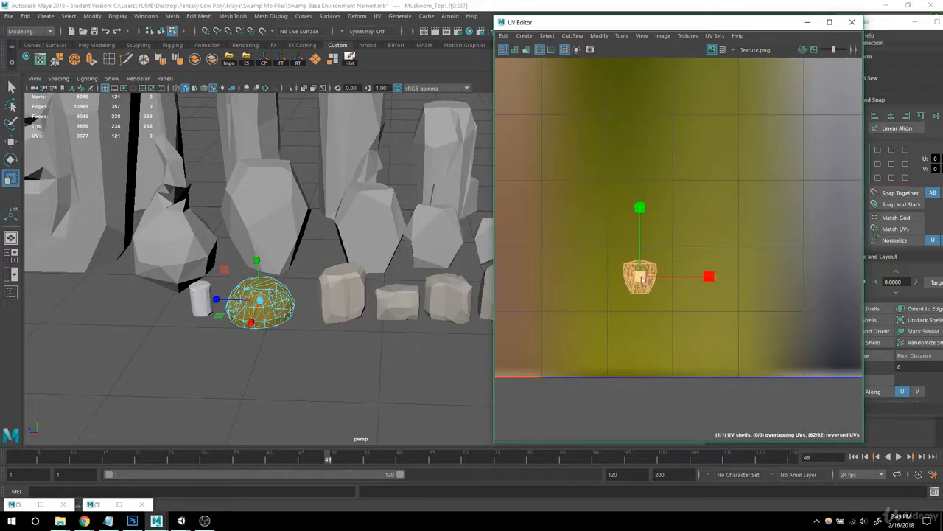
drag(661, 283, 671, 286)
alt+right_drag(669, 323, 638, 316)
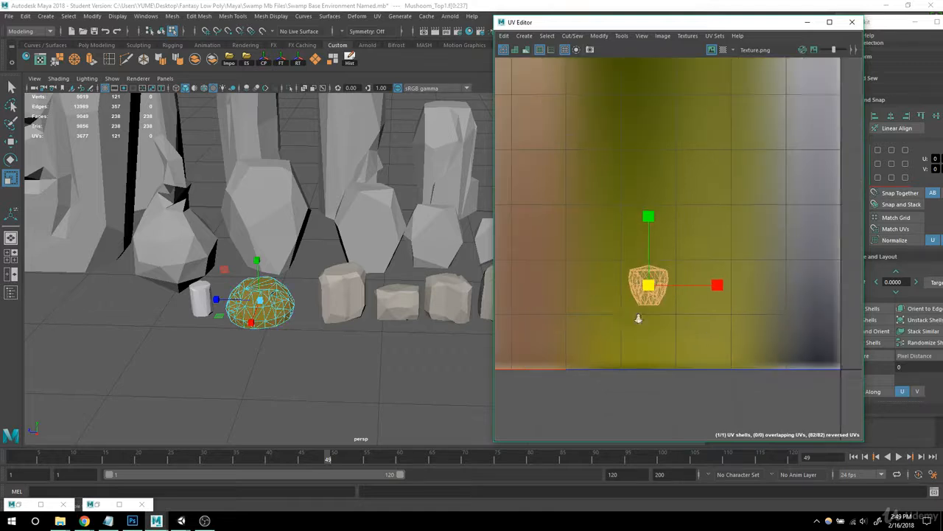
- Fine-tune the cap's UV shell position within the palette's yellow-olive area, then return to object mode and deselect the cap
alt+middle_drag(638, 316, 625, 358)
alt+right_drag(625, 358, 687, 375)
alt+middle_drag(687, 374, 699, 358)
key(w)
drag(645, 302, 646, 242)
alt+right_drag(643, 239, 706, 348)
alt+middle_drag(705, 349, 667, 362)
alt+right_drag(666, 361, 656, 310)
alt+middle_drag(656, 310, 628, 244)
drag(595, 179, 670, 253)
alt+drag(236, 331, 302, 250)
right_drag(302, 237, 341, 227)
click(379, 421)
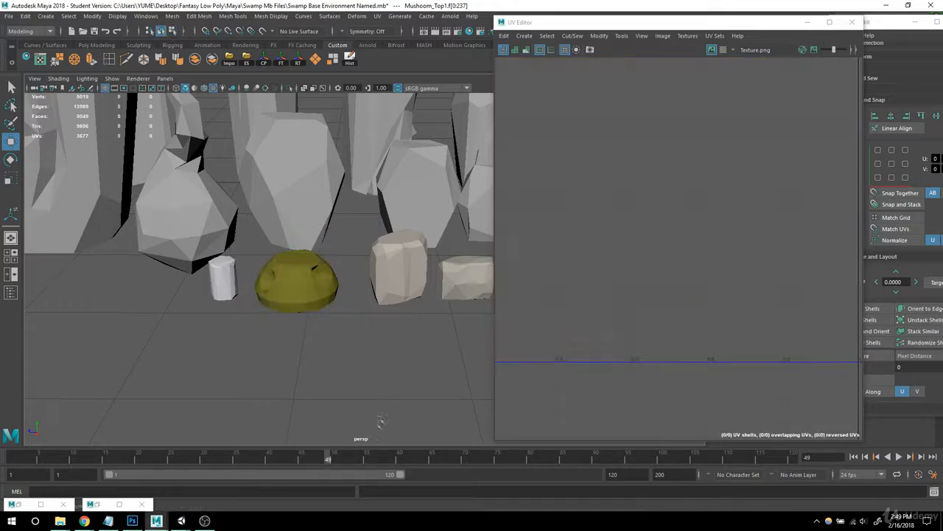
- Switch the mushroom cap to face selection and select one inner face of the hollow at its front
alt+right_drag(378, 421, 270, 321)
alt+drag(271, 321, 331, 304)
alt+right_drag(331, 305, 388, 266)
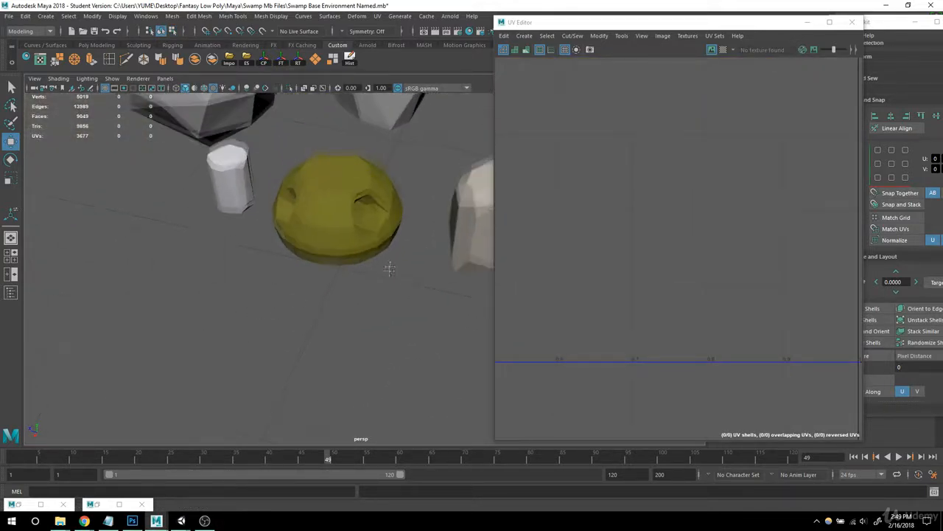
alt+drag(388, 265, 384, 279)
click(363, 214)
right_drag(363, 213, 357, 239)
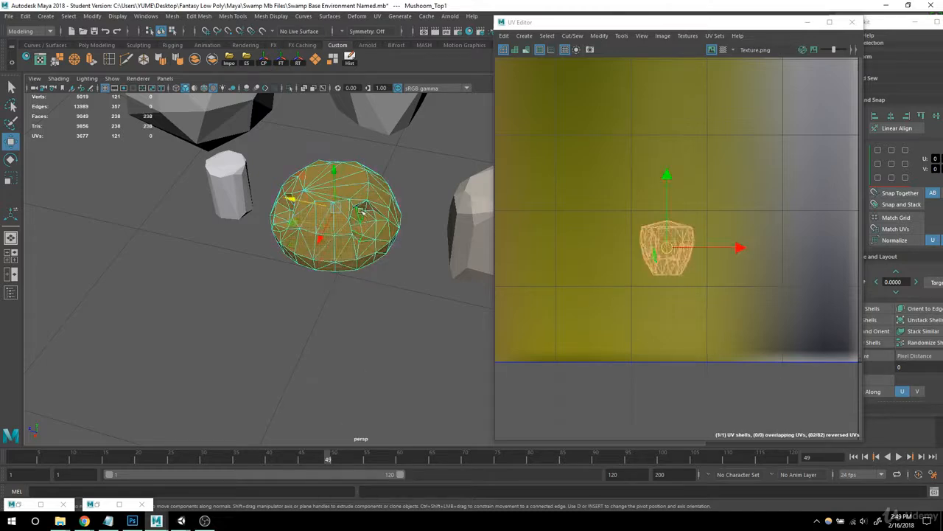
key(f)
alt+drag(444, 302, 431, 299)
alt+right_drag(432, 299, 472, 313)
alt+middle_drag(472, 313, 463, 302)
alt+drag(463, 302, 362, 260)
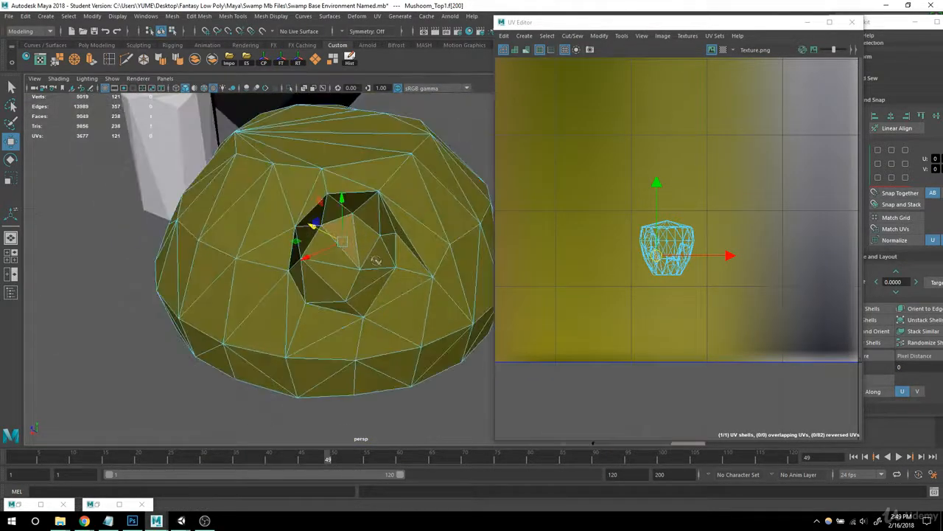
- Add the upper and upper-left inner faces of the cap's front hollow to the face selection
alt+right_drag(363, 260, 415, 261)
alt+middle_drag(415, 261, 420, 268)
key(q)
alt+right_drag(420, 268, 363, 214)
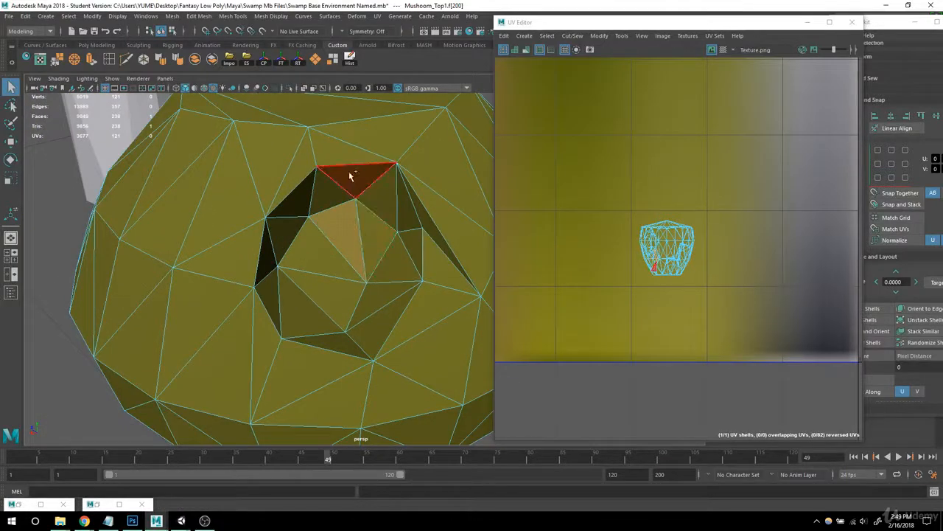
shift+click(351, 177)
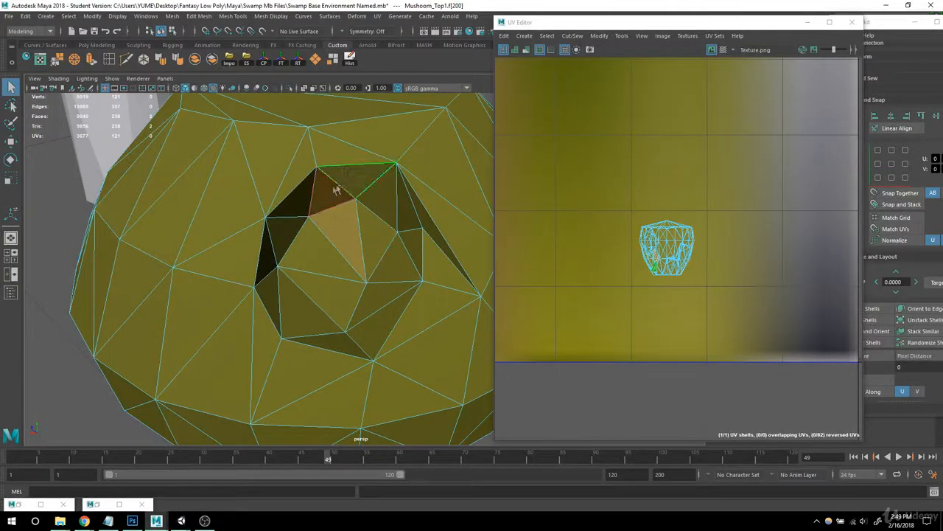
shift+click(318, 225)
shift+click(295, 198)
shift+click(322, 252)
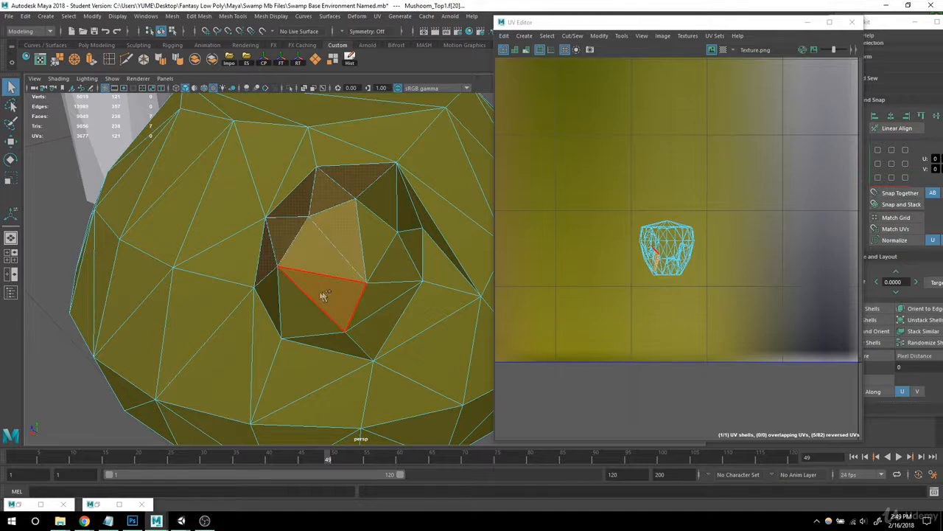
- Add the remaining lower and right-hand inner faces of the same hollow to the selection
shift+click(322, 294)
shift+click(293, 307)
shift+click(275, 299)
shift+click(336, 342)
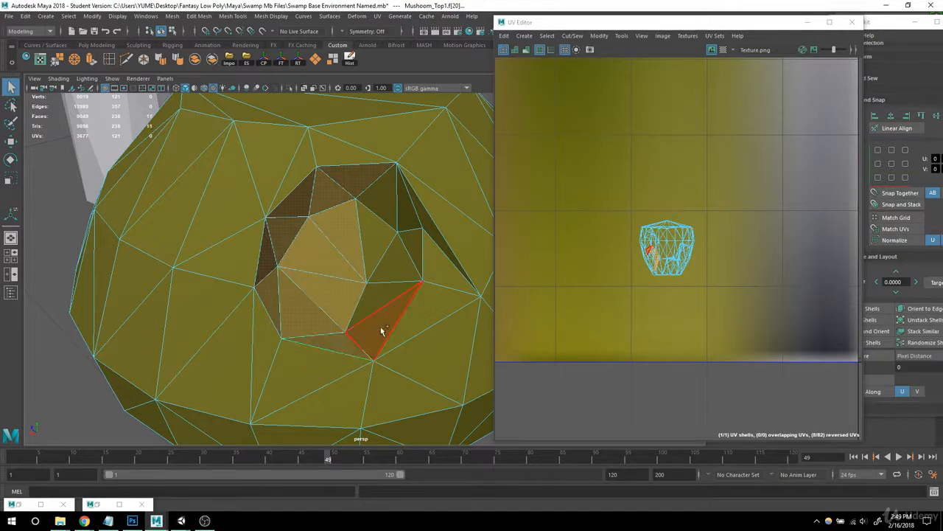
shift+click(373, 299)
shift+click(369, 238)
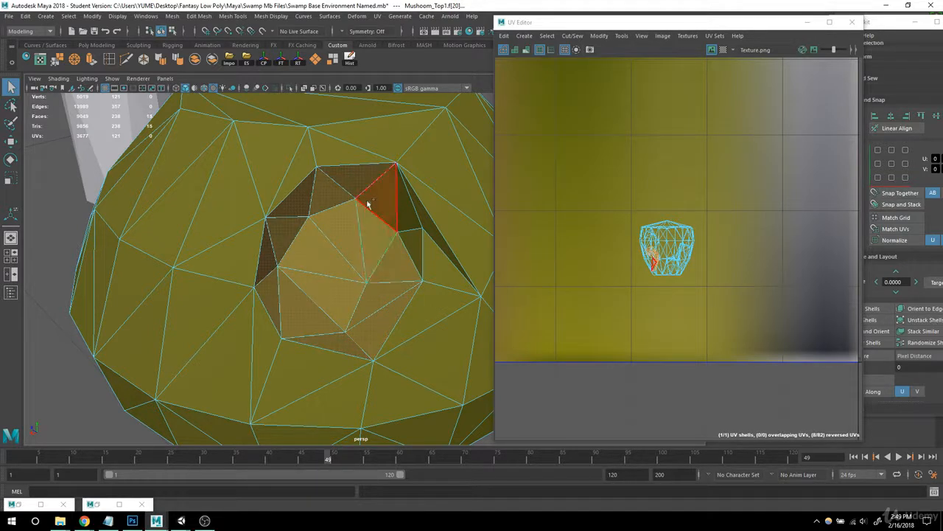
shift+click(409, 202)
shift+click(421, 239)
- Orbit to the next hollow around the mushroom cap and add its inner faces to the selection
scroll(431, 237, down, 5)
alt+drag(402, 247, 376, 255)
scroll(428, 253, up, 4)
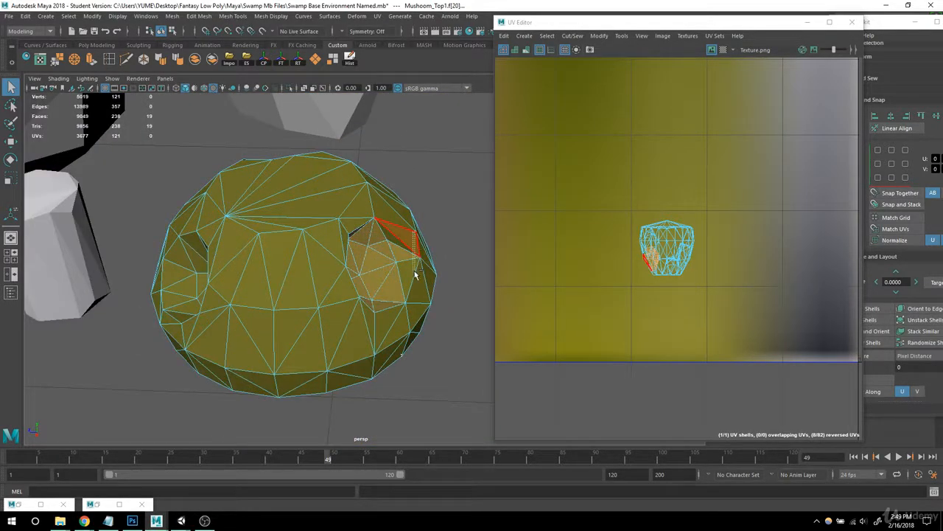
alt+drag(417, 276, 413, 247)
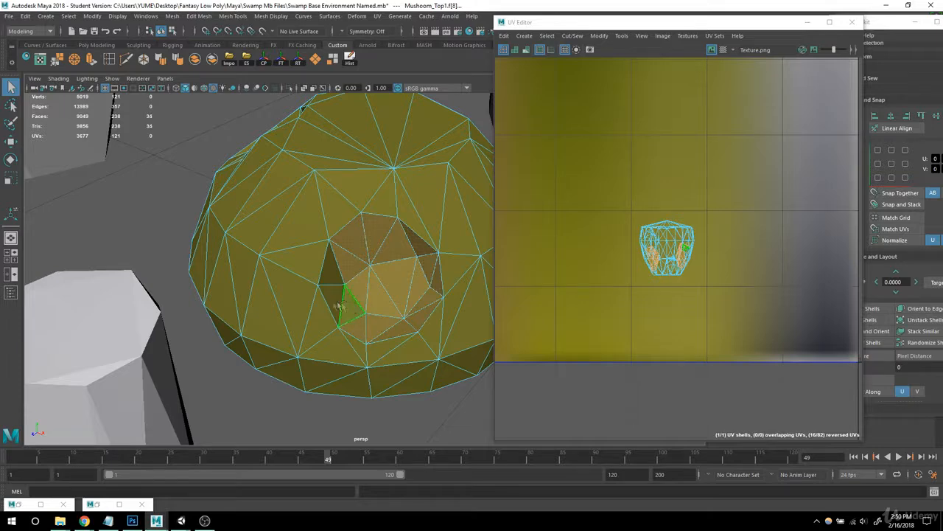
alt+drag(399, 277, 379, 283)
- Add all inner faces of the cap's third hollow to the face selection
scroll(304, 275, up, 8)
alt+right_drag(378, 283, 463, 300)
alt+drag(463, 300, 354, 192)
click(350, 180)
shift+click(341, 209)
shift+click(294, 201)
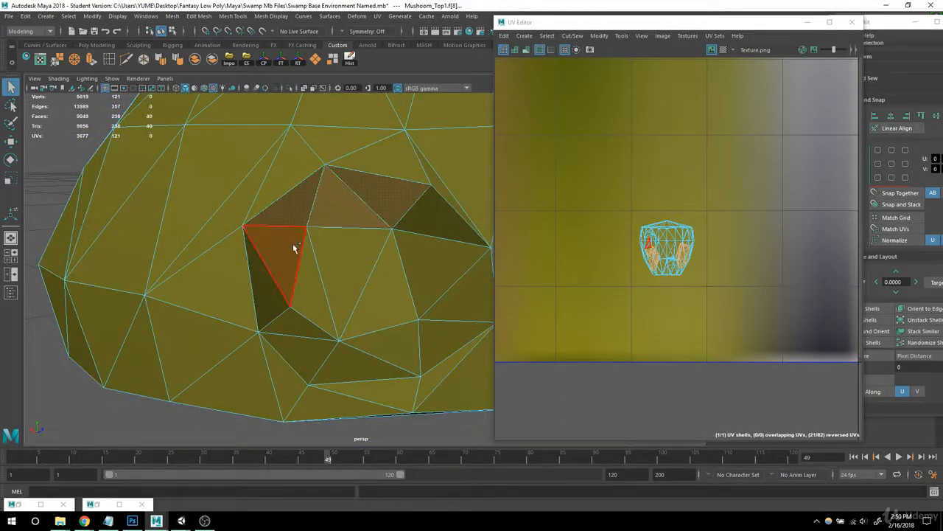
shift+click(292, 247)
shift+click(326, 254)
shift+click(299, 292)
shift+click(279, 314)
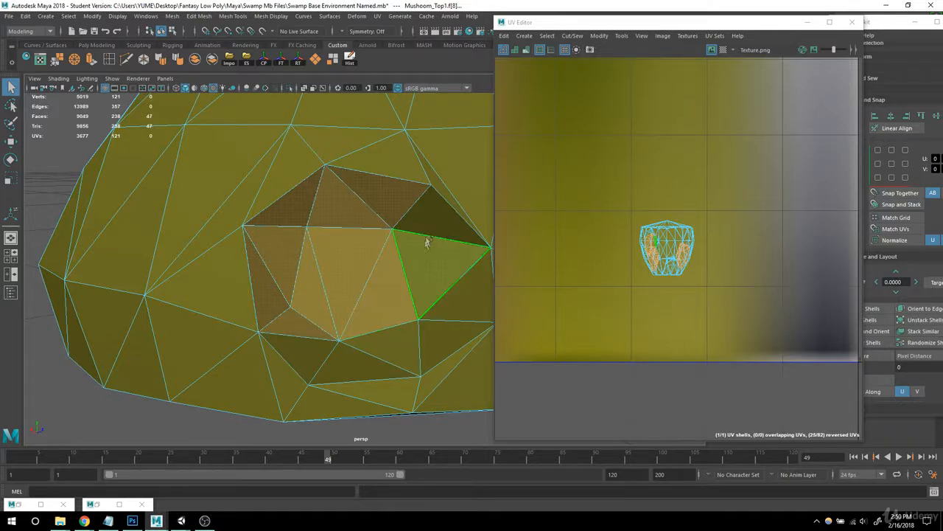
shift+click(451, 341)
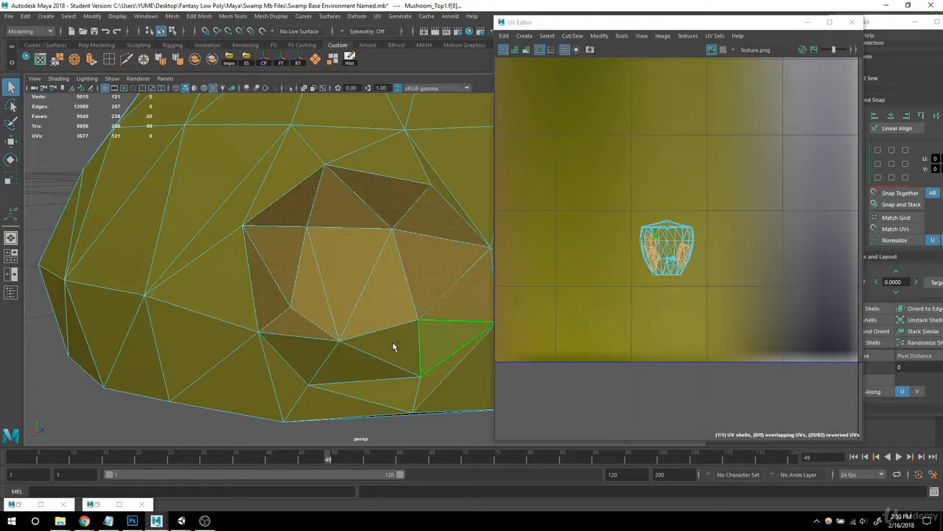
shift+click(395, 347)
- Add the inner faces of the last hollow on the far side of the cap to the selection
scroll(386, 322, down, 1)
alt+drag(386, 323, 287, 369)
scroll(417, 342, down, 5)
alt+right_drag(286, 369, 457, 364)
alt+drag(457, 364, 413, 219)
shift+click(377, 138)
shift+click(335, 153)
shift+click(324, 141)
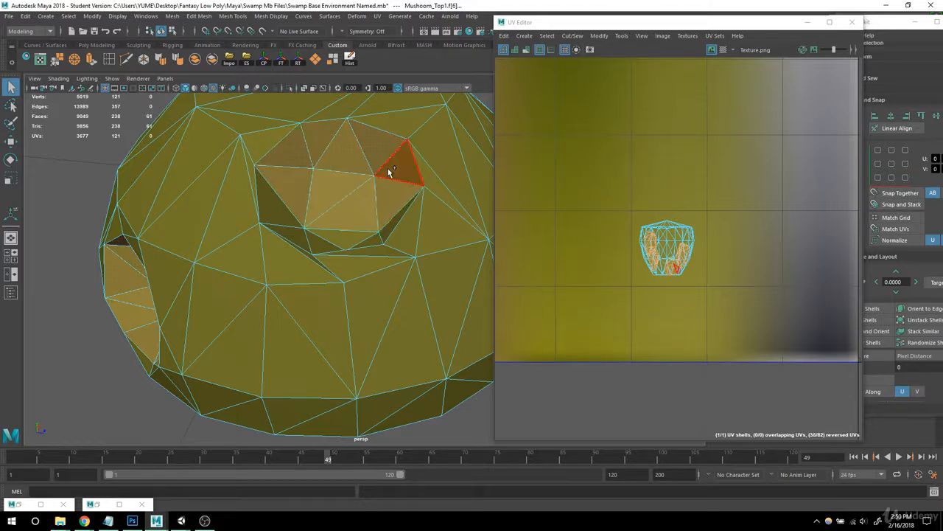
alt+drag(402, 259, 250, 243)
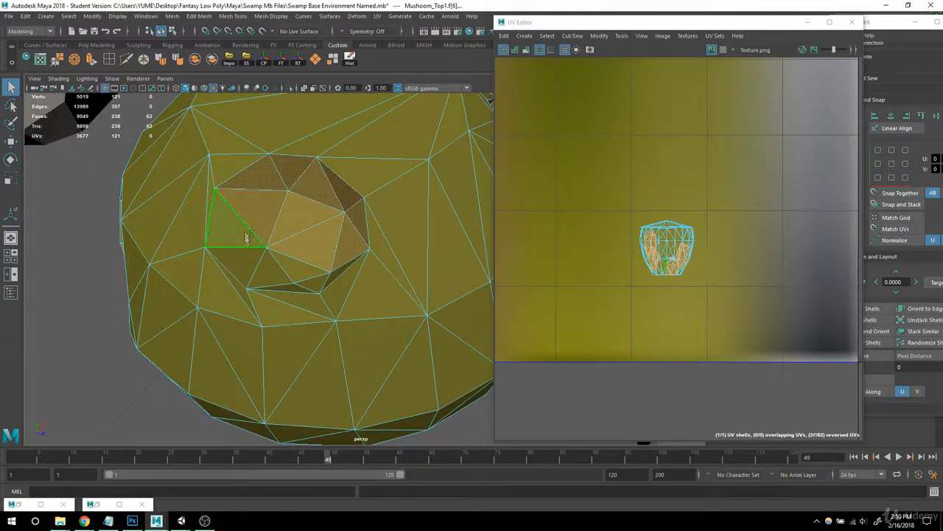
mouse_move(381, 292)
alt+mouse_down()
mouse_move(415, 297)
mouse_move(378, 281)
alt+mouse_up()
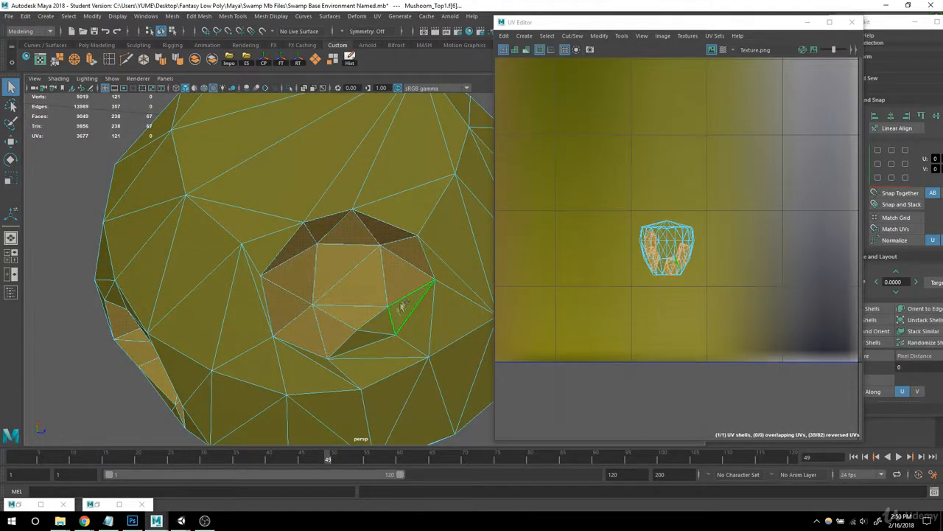
- Assign the Emissive material to the selected hollow faces in Hypershade and minimize that window
alt+right_drag(426, 269, 495, 286)
alt+drag(495, 286, 413, 287)
alt+right_drag(354, 289, 388, 291)
mouse_move(387, 291)
alt+mouse_down()
mouse_move(300, 272)
mouse_move(351, 303)
mouse_move(290, 310)
mouse_move(278, 301)
mouse_move(327, 295)
mouse_move(379, 220)
mouse_move(377, 282)
alt+mouse_up()
alt+right_drag(377, 282, 280, 239)
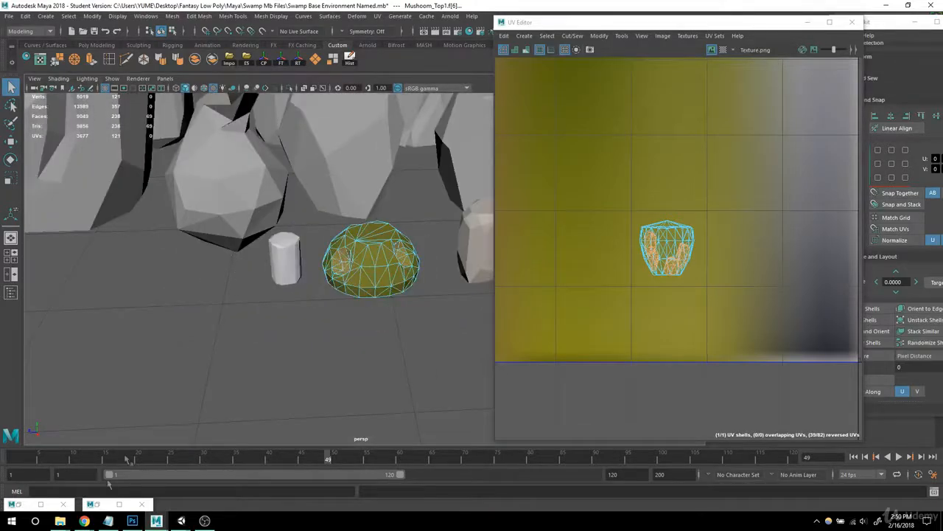
right_click(19, 504)
click(20, 506)
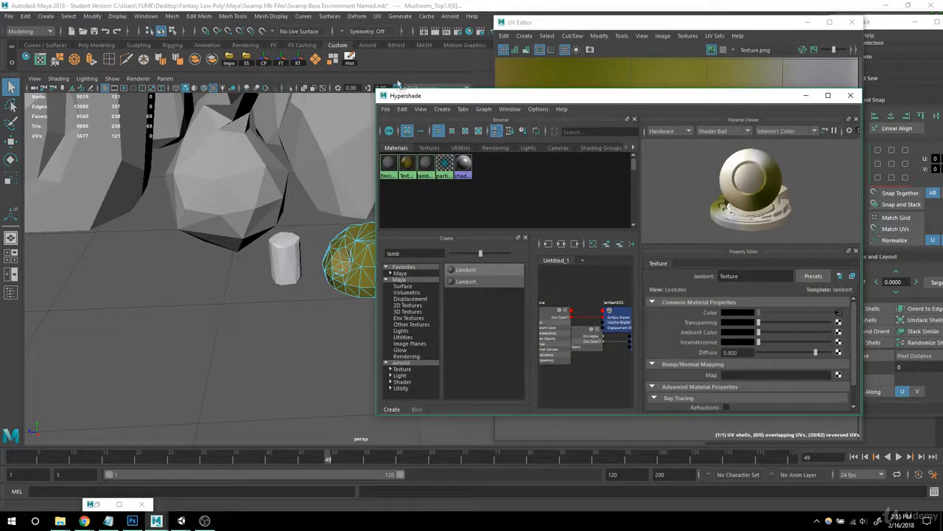
right_drag(390, 171, 390, 149)
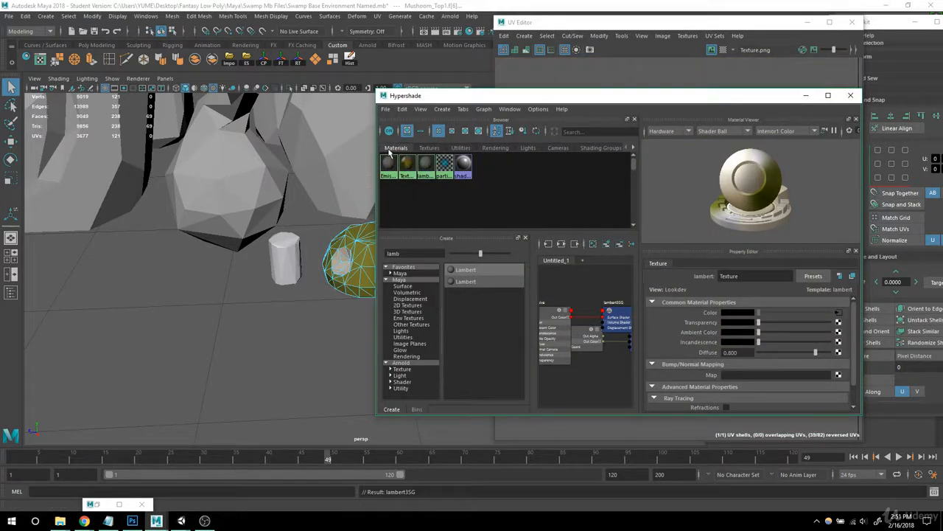
click(806, 96)
- Return the mushroom cap to object mode and select the whole object
alt+drag(273, 300, 346, 297)
click(331, 234)
click(345, 297)
alt+right_drag(345, 297, 285, 322)
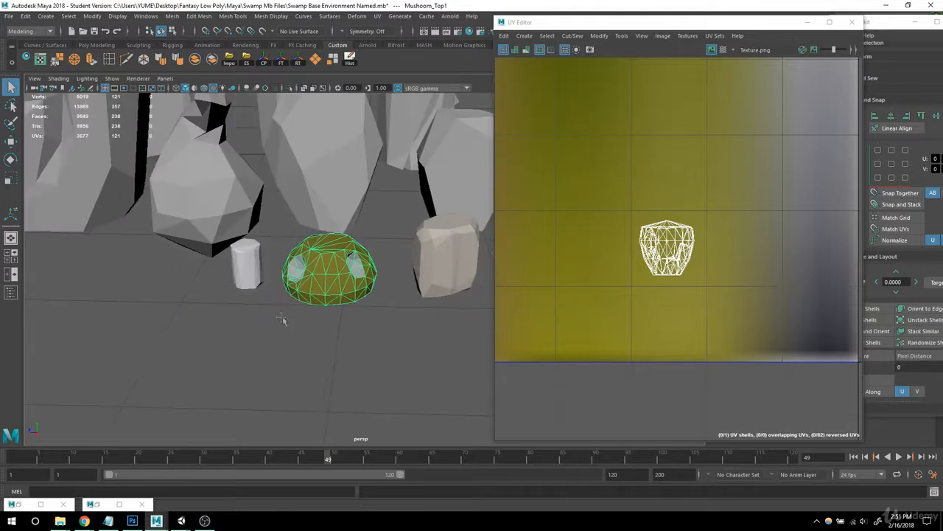
alt+drag(285, 321, 268, 323)
alt+right_drag(269, 323, 323, 329)
- Review the Emissive and Texture materials in Hypershade, then minimize the window
click(16, 505)
click(19, 505)
click(20, 505)
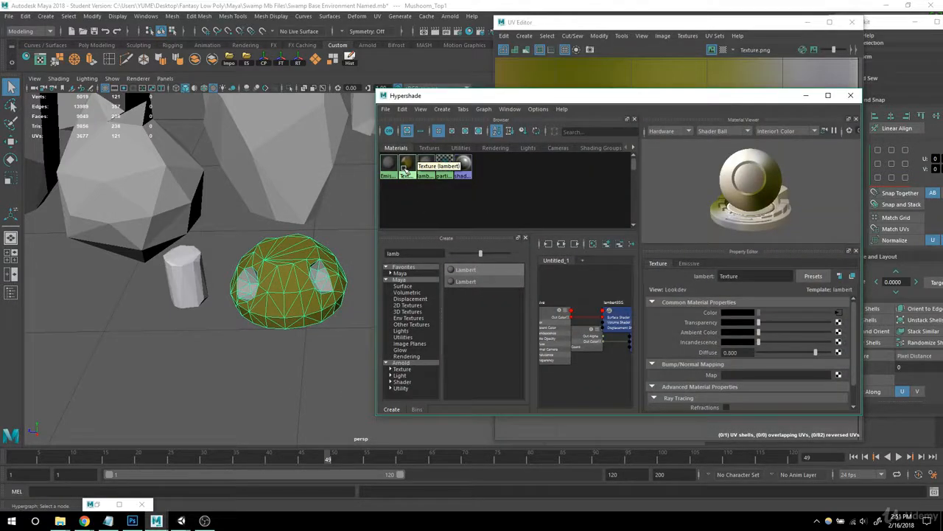
click(806, 96)
- Look over the scene's remaining models, then deselect the cap and inspect its hollows up close
scroll(200, 193, down, 10)
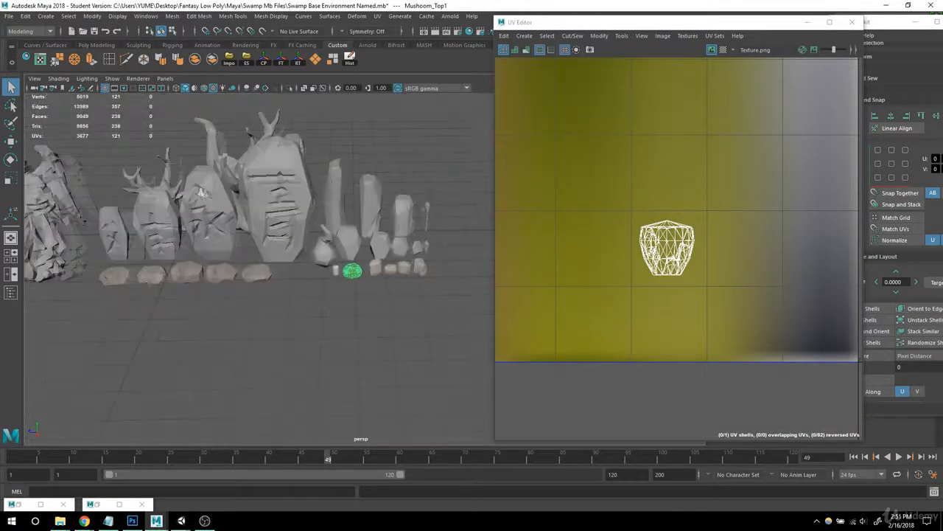
scroll(201, 192, down, 1)
alt+drag(201, 192, 165, 170)
alt+drag(401, 328, 282, 330)
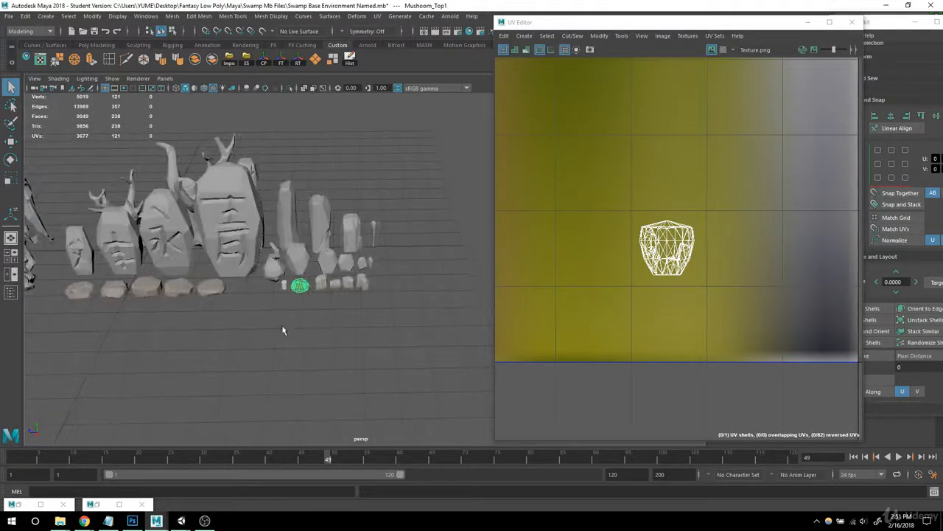
scroll(261, 318, up, 8)
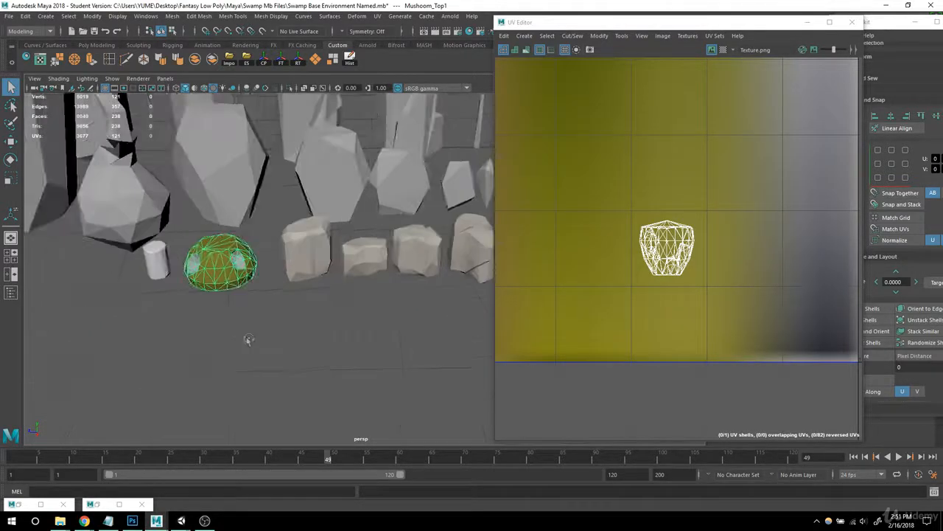
click(231, 338)
scroll(375, 331, up, 6)
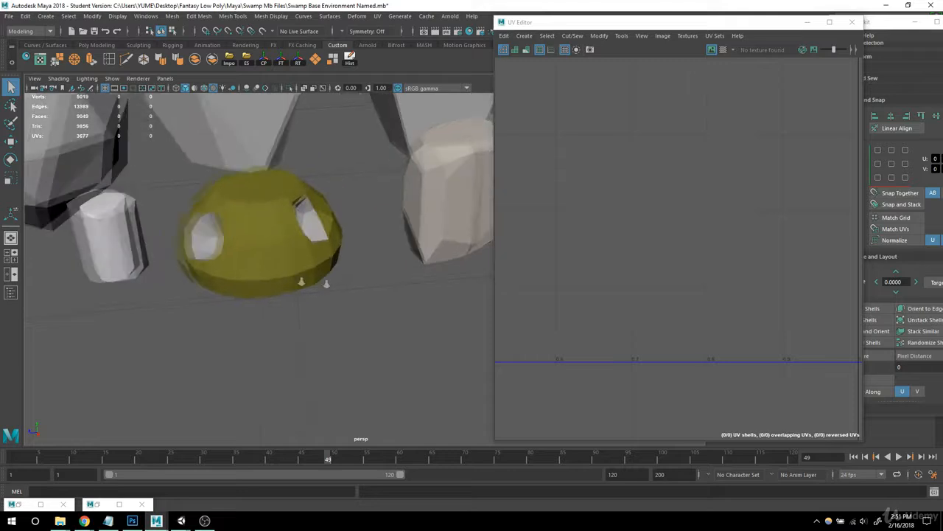
alt+drag(410, 355, 250, 299)
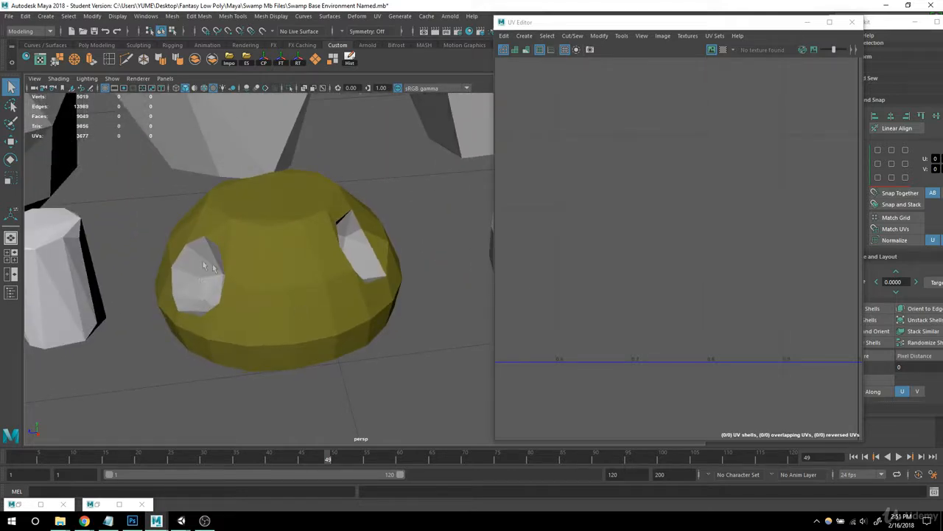
- Select the two bare trees and apply a planar UV projection to them
scroll(269, 317, down, 3)
alt+middle_drag(329, 361, 246, 402)
alt+drag(340, 353, 351, 267)
alt+middle_drag(369, 265, 272, 353)
alt+drag(272, 353, 296, 345)
scroll(257, 310, down, 6)
alt+middle_drag(140, 273, 214, 237)
alt+drag(214, 237, 217, 258)
click(267, 234)
click(377, 16)
click(415, 136)
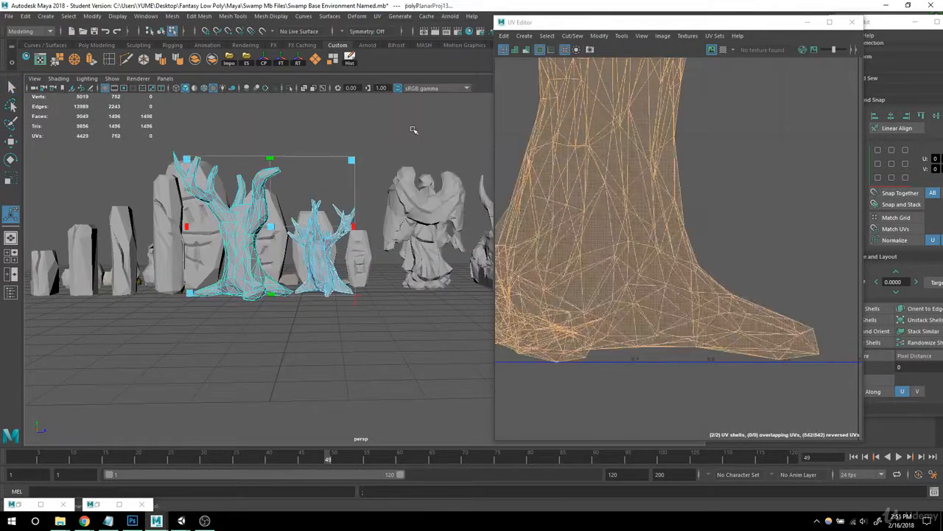
- Frame the trees' new UV shells and assign the Texture material to both trees
scroll(678, 243, down, 5)
alt+middle_drag(664, 221, 673, 332)
scroll(662, 349, up, 2)
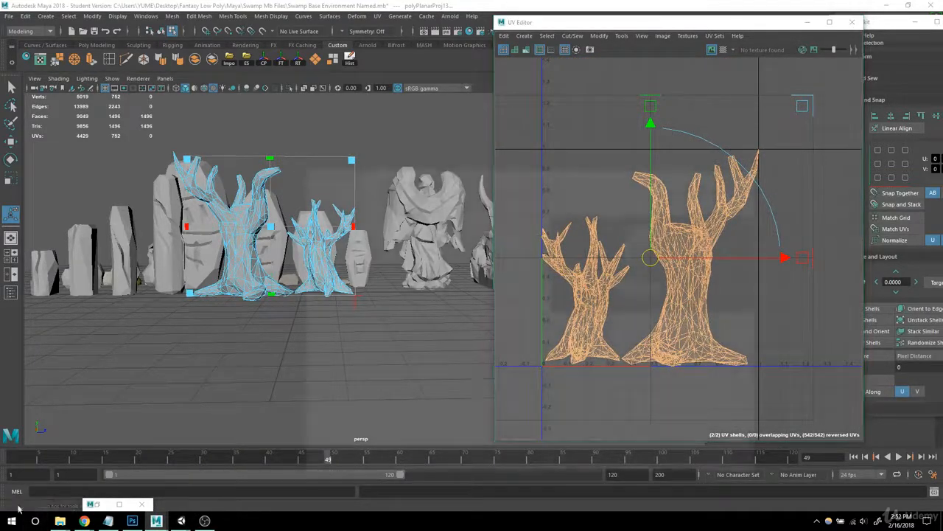
click(16, 505)
right_drag(406, 172, 407, 145)
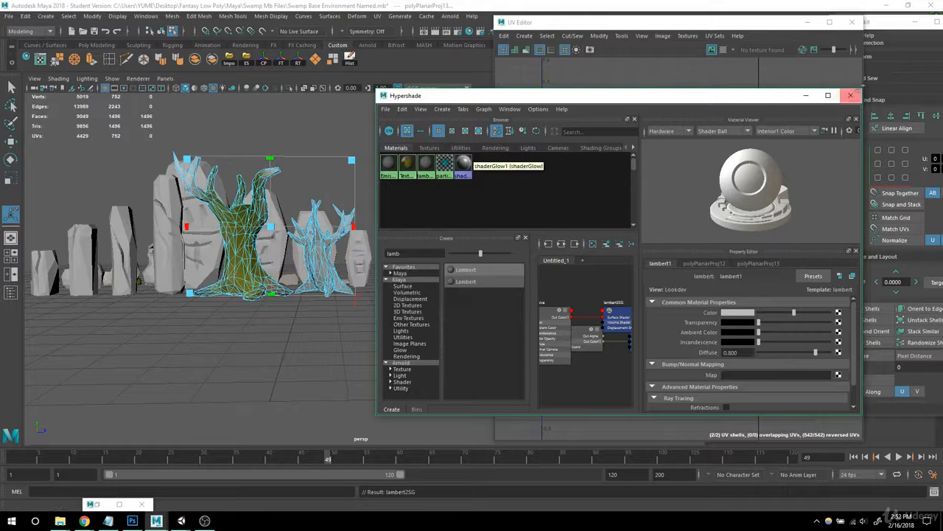
click(807, 97)
scroll(728, 316, down, 1)
scroll(728, 316, down, 1)
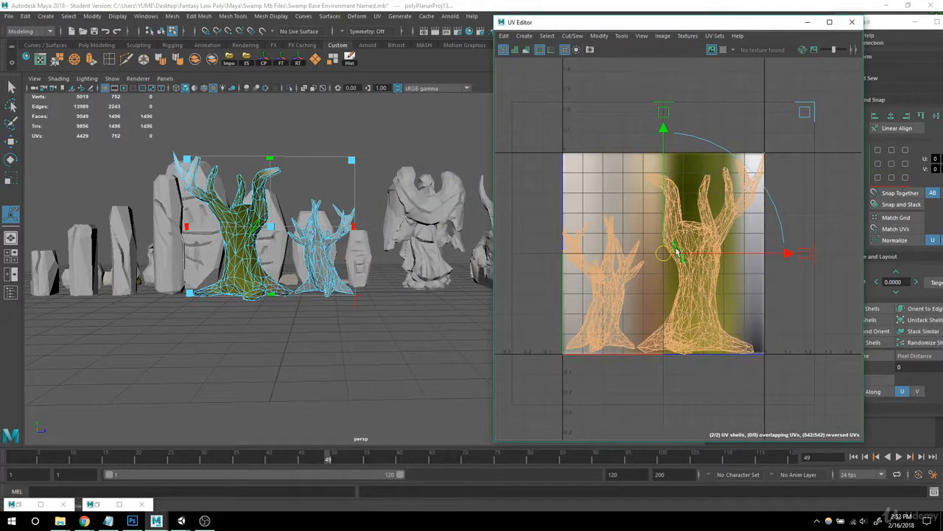
- Shrink both trees' UV shells slightly and squeeze them into narrow strips over the palette's brown-to-green transition, then deselect everything in object mode
mouse_move(668, 260)
mouse_down()
mouse_move(634, 259)
mouse_move(662, 258)
mouse_up()
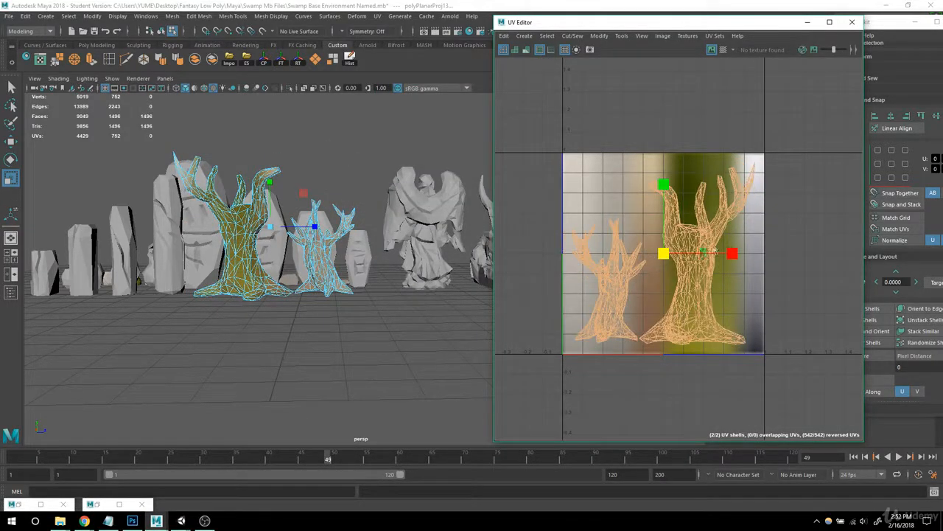
drag(732, 253, 683, 254)
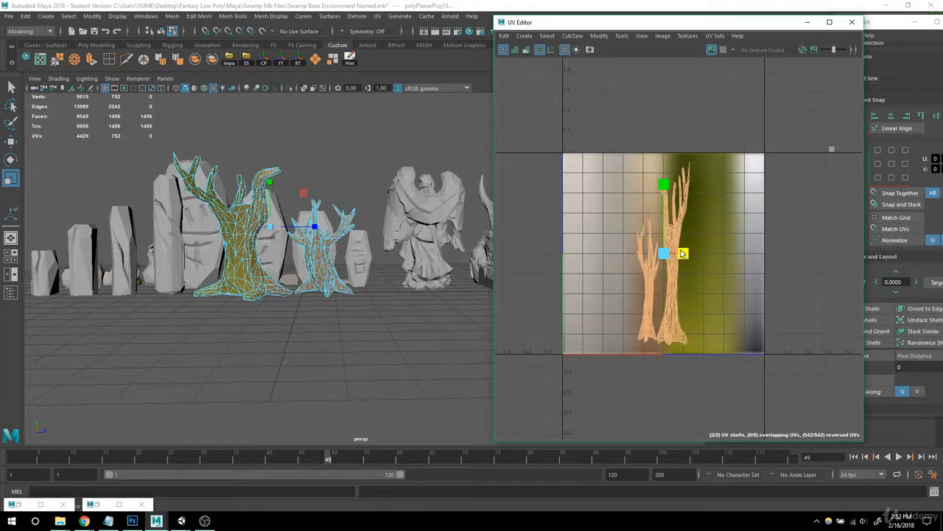
alt+right_drag(639, 270, 668, 284)
alt+middle_drag(669, 280, 665, 304)
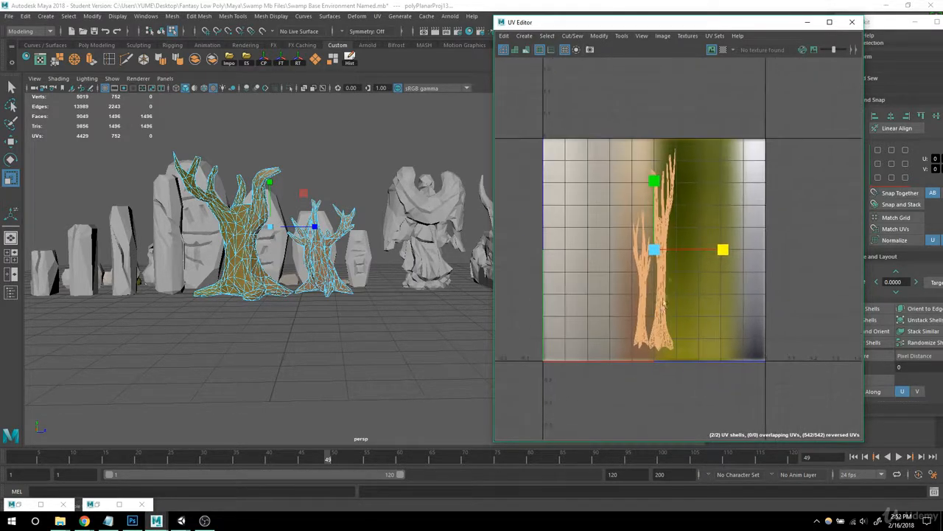
right_drag(646, 229, 643, 270)
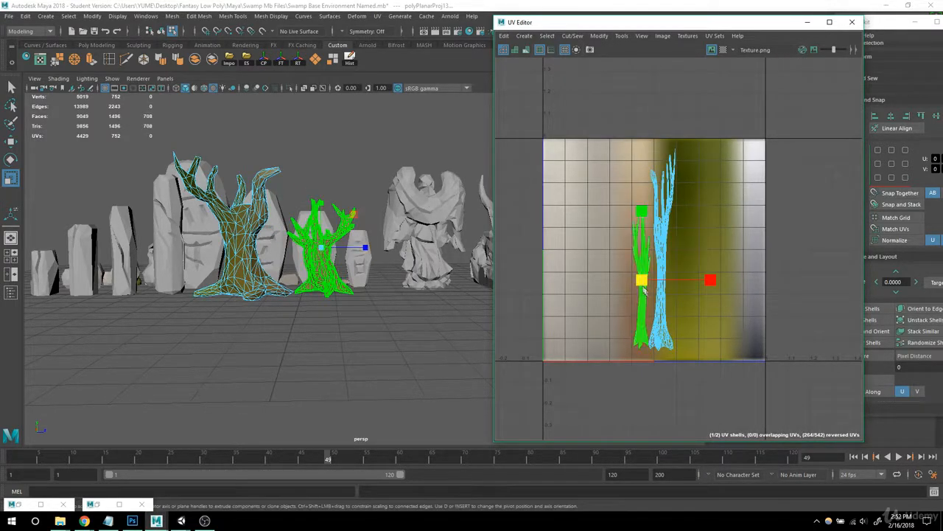
right_drag(284, 153, 327, 137)
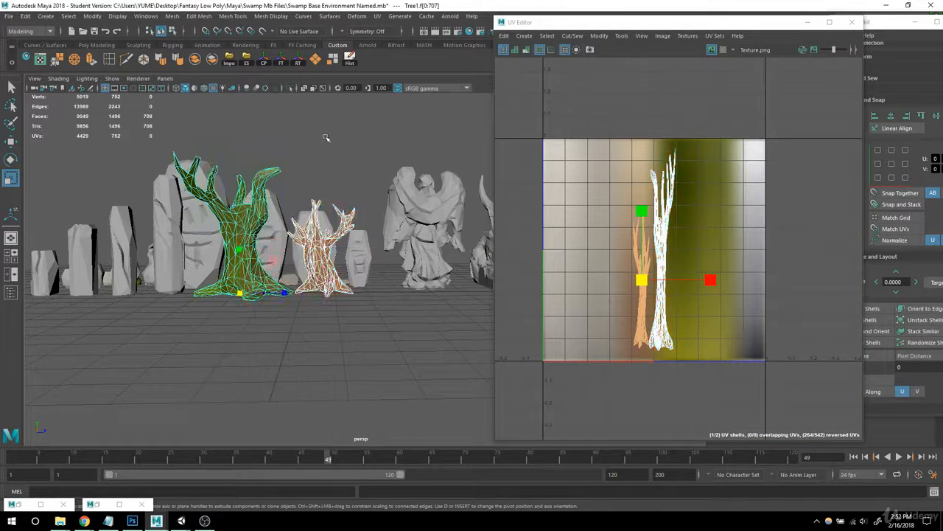
click(326, 138)
- Inspect the coloring on both trees from several angles and select the larger tree
alt+drag(326, 138, 319, 193)
alt+right_drag(319, 214, 499, 286)
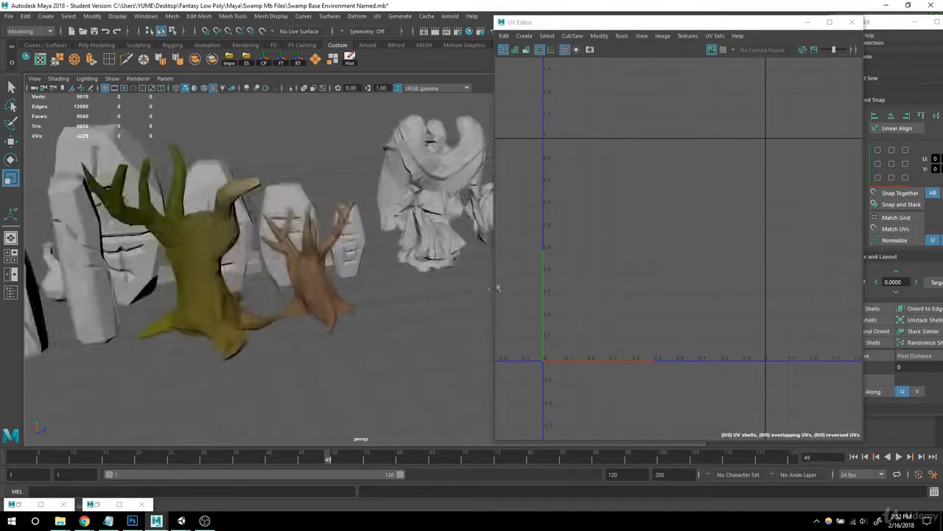
alt+middle_drag(309, 317, 402, 295)
mouse_move(401, 295)
alt+mouse_down()
mouse_move(390, 252)
mouse_move(404, 300)
alt+mouse_up()
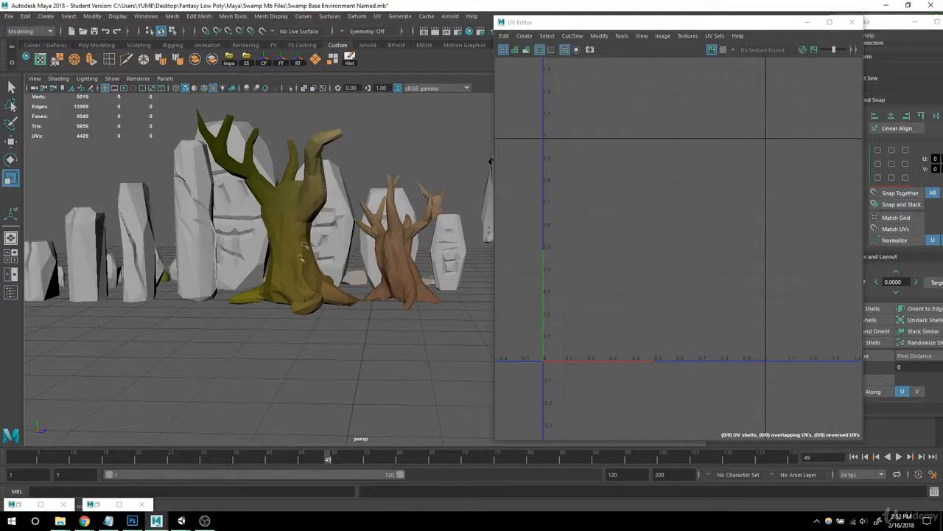
alt+drag(303, 271, 336, 284)
click(298, 250)
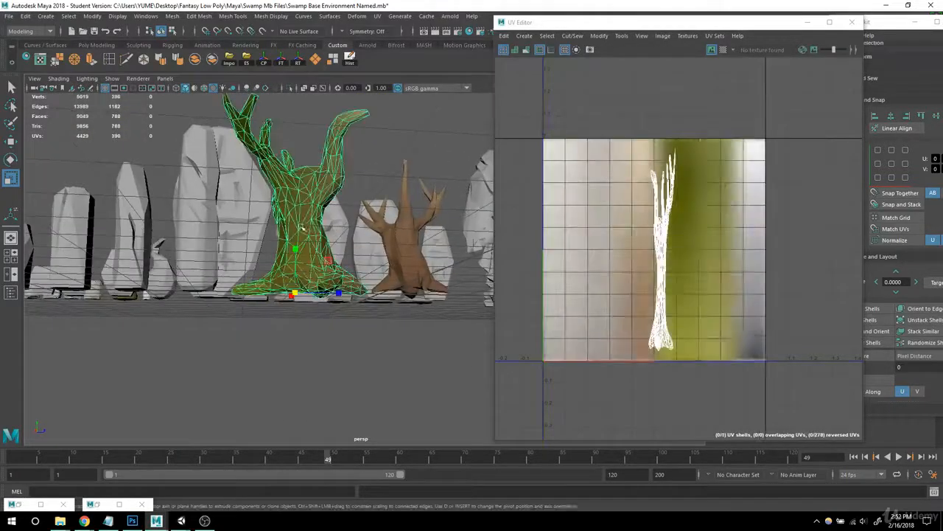
- Turn the larger tree's UV shell upside down over the palette's green area, then deselect it in object mode
right_drag(649, 245, 626, 225)
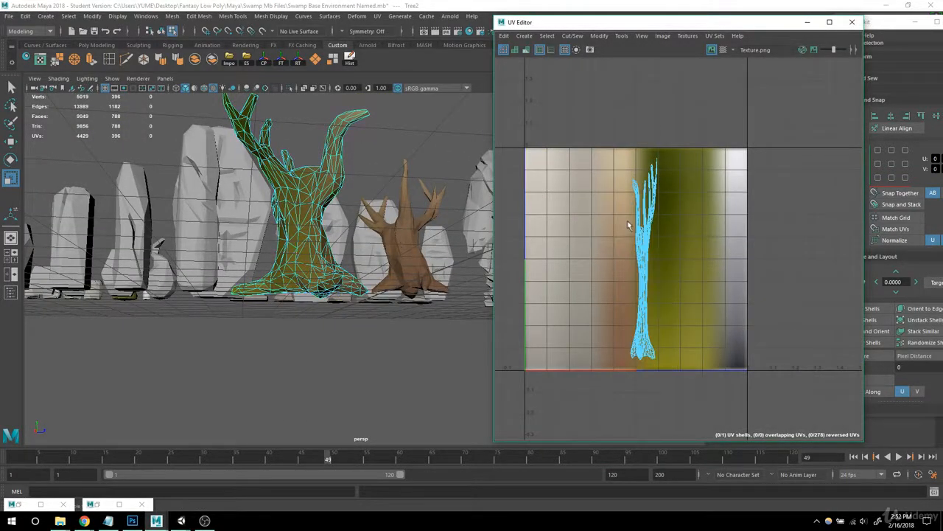
click(638, 227)
key(e)
drag(659, 192, 614, 365)
key(w)
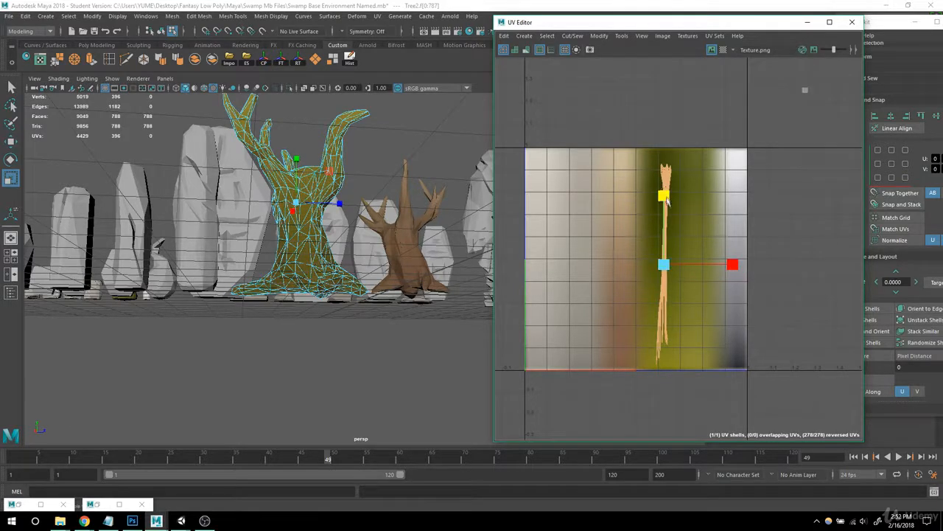
right_click(322, 177)
click(361, 159)
- Turn the smaller tree's UV shell upside down, move it onto the upper green area beside the grey strip, and deselect it in object mode
alt+drag(361, 158, 364, 258)
click(363, 258)
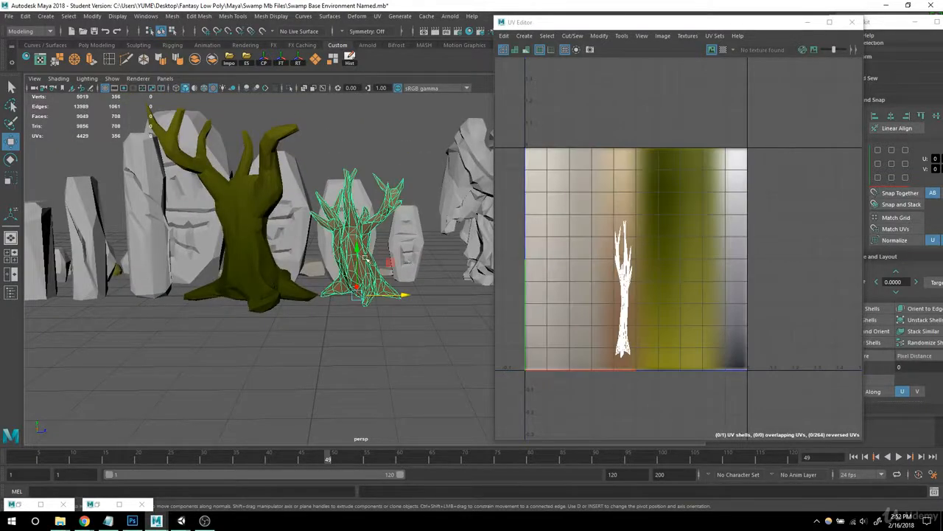
scroll(646, 240, down, 1)
right_click(626, 262)
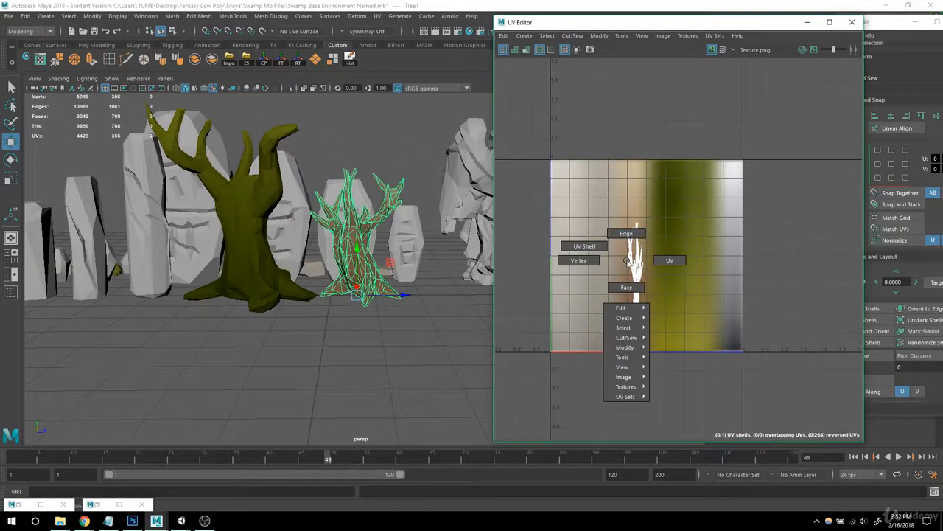
click(579, 248)
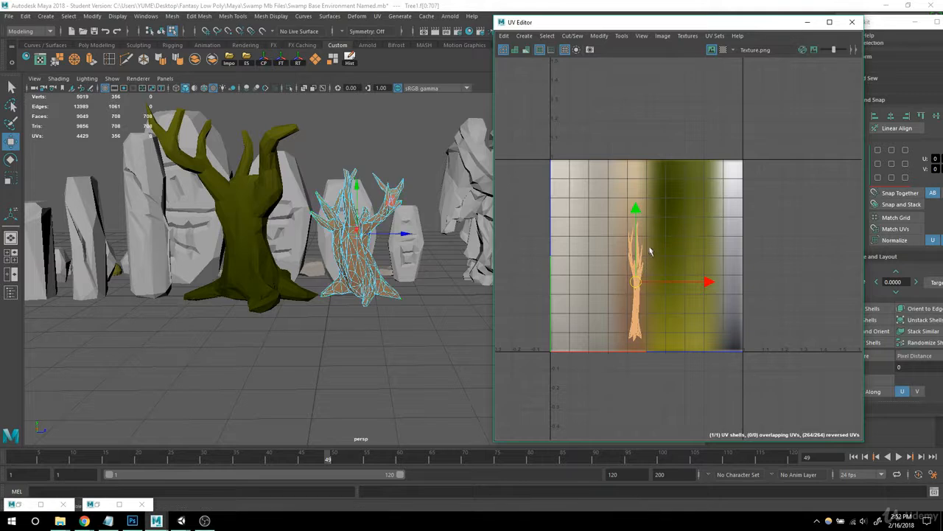
drag(634, 225, 764, 258)
drag(629, 384, 647, 382)
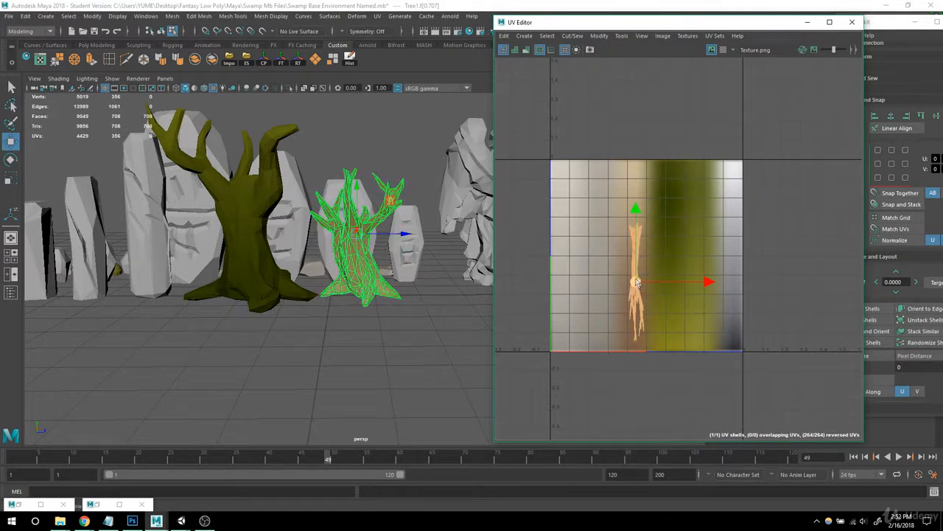
drag(638, 283, 709, 224)
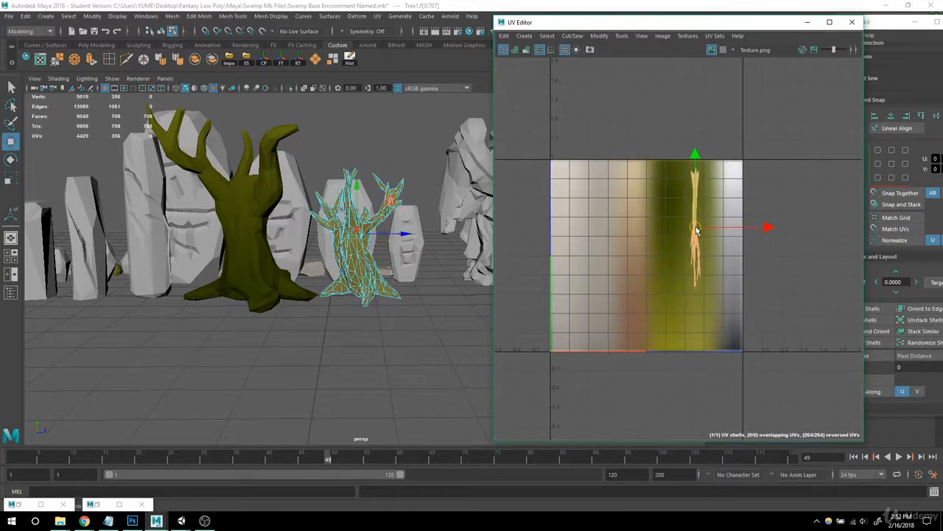
right_drag(293, 222, 341, 207)
click(371, 152)
- Examine the recolored trees alongside the statues, portal rocks and small rocks from several angles
scroll(371, 152, down, 5)
alt+drag(369, 162, 501, 289)
scroll(331, 221, up, 4)
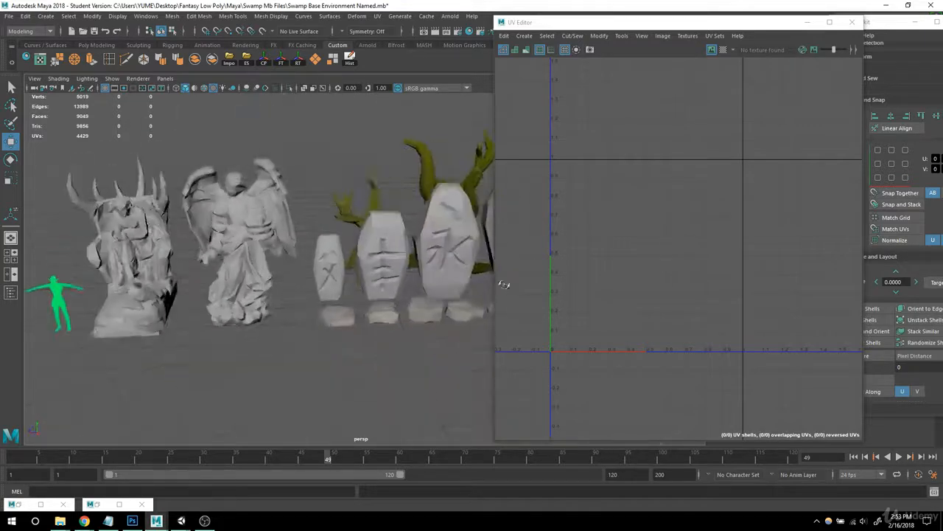
scroll(344, 267, down, 4)
scroll(344, 267, down, 3)
alt+drag(344, 267, 387, 310)
scroll(386, 310, up, 3)
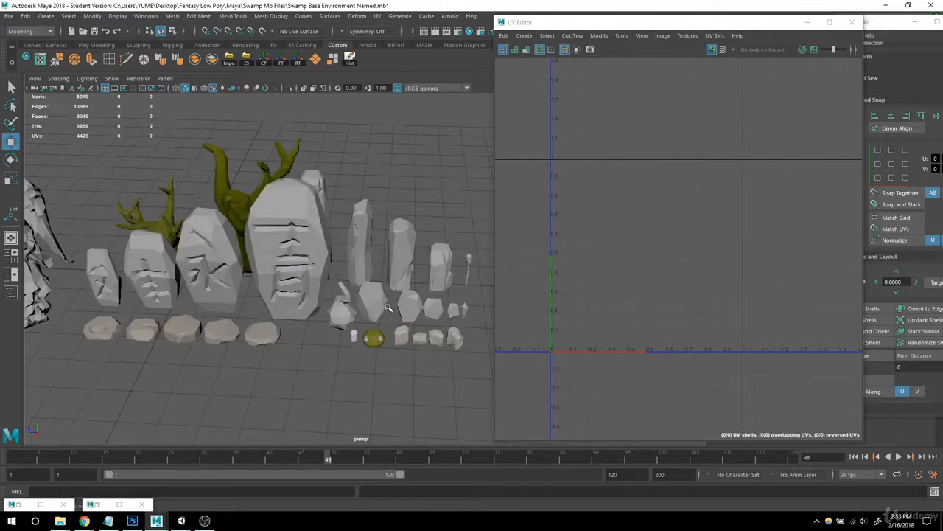
alt+drag(388, 307, 399, 210)
alt+drag(372, 284, 292, 337)
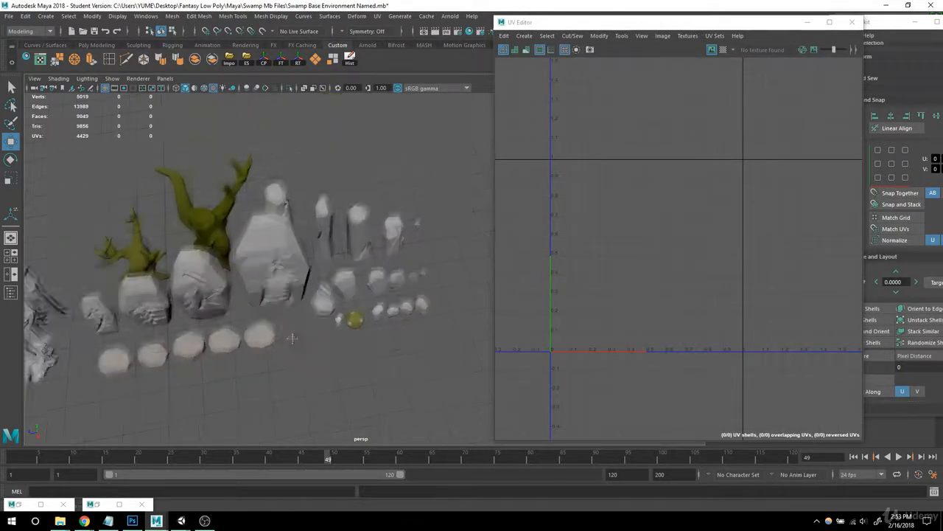
alt+right_drag(292, 338, 497, 310)
alt+middle_drag(498, 291, 402, 286)
scroll(665, 231, down, 4)
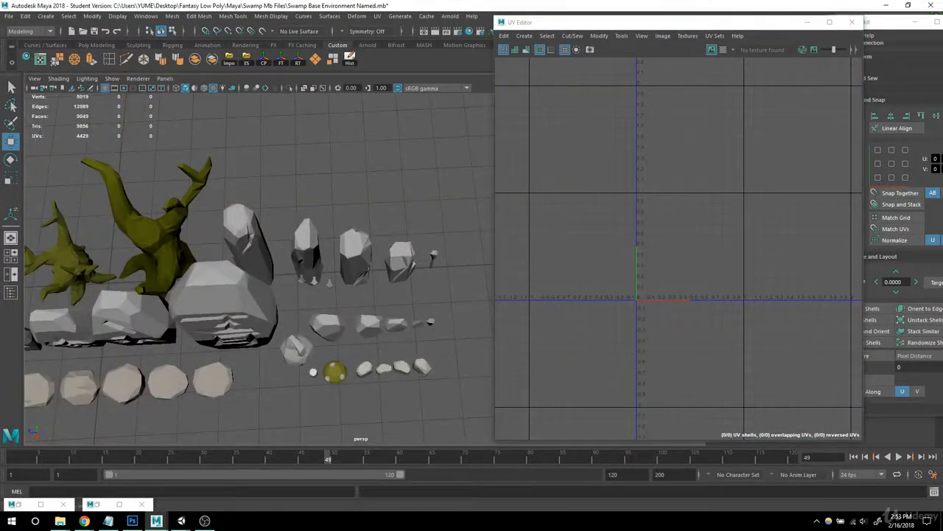
- Select all four round pillars and check them from the front and back
alt+right_drag(324, 284, 391, 280)
mouse_move(390, 280)
alt+mouse_down()
mouse_move(302, 302)
mouse_move(395, 279)
alt+mouse_up()
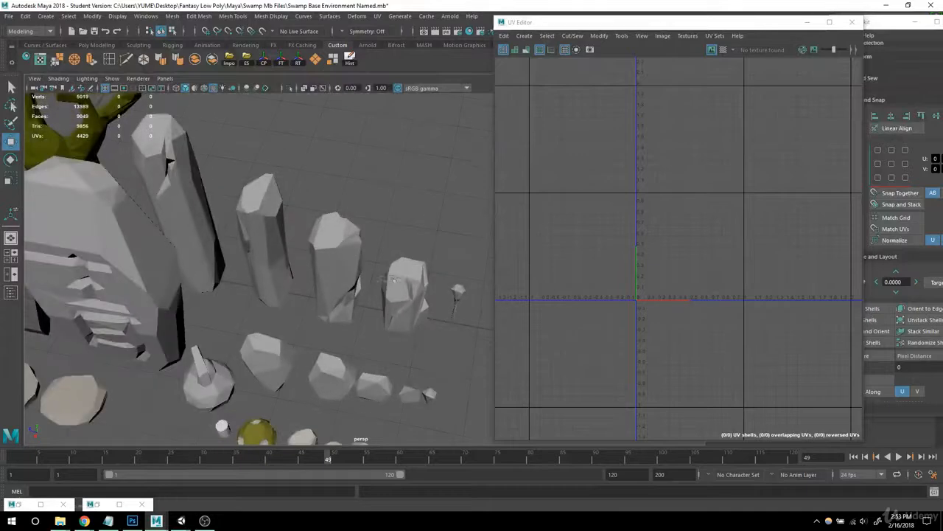
shift+click(329, 249)
shift+click(261, 218)
shift+click(198, 189)
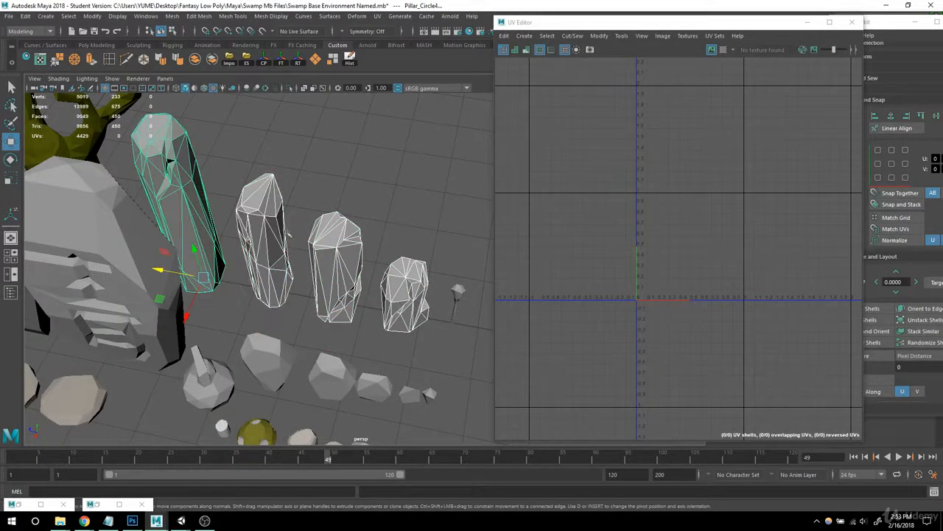
alt+right_drag(289, 234, 225, 236)
alt+middle_drag(225, 235, 176, 270)
alt+drag(383, 273, 191, 221)
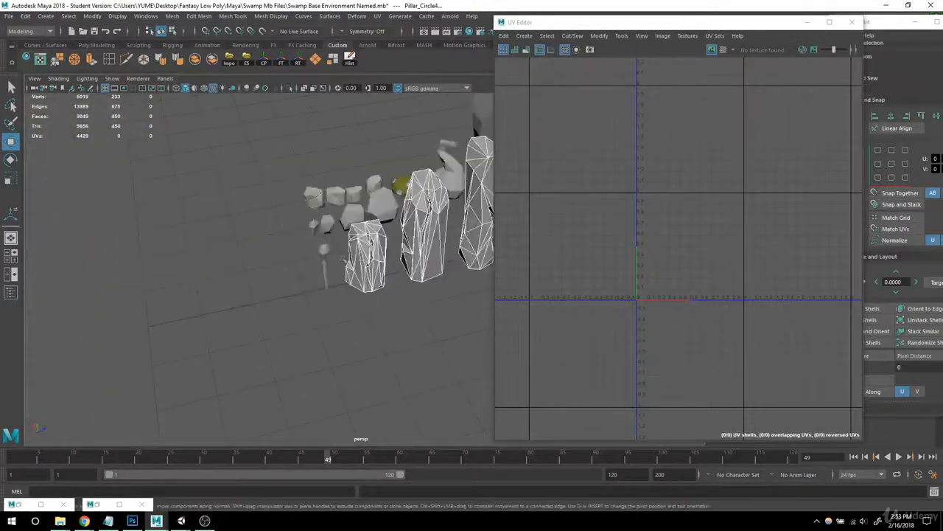
alt+middle_drag(435, 228, 287, 274)
alt+right_drag(287, 287, 325, 302)
alt+drag(377, 301, 253, 333)
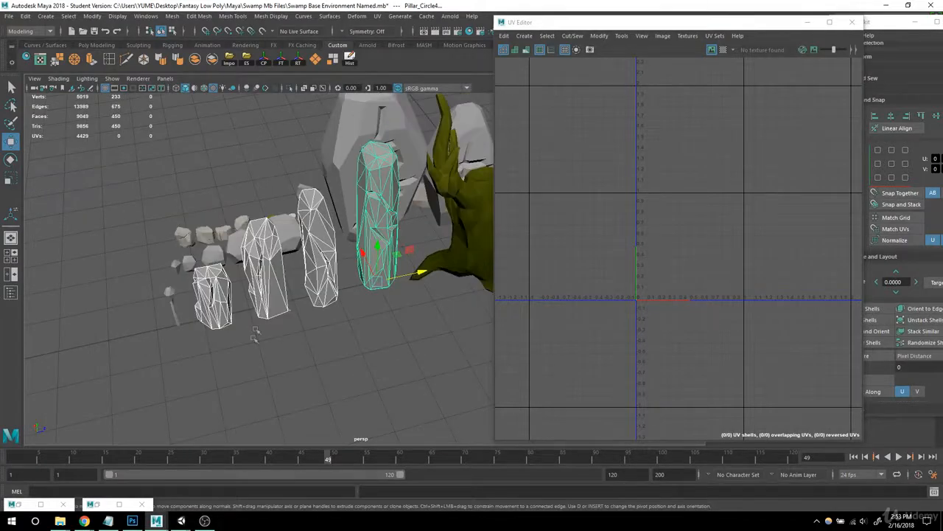
- Switch to Chrome, search Google Images for "snek" and open one of the resulting pictures
click(158, 476)
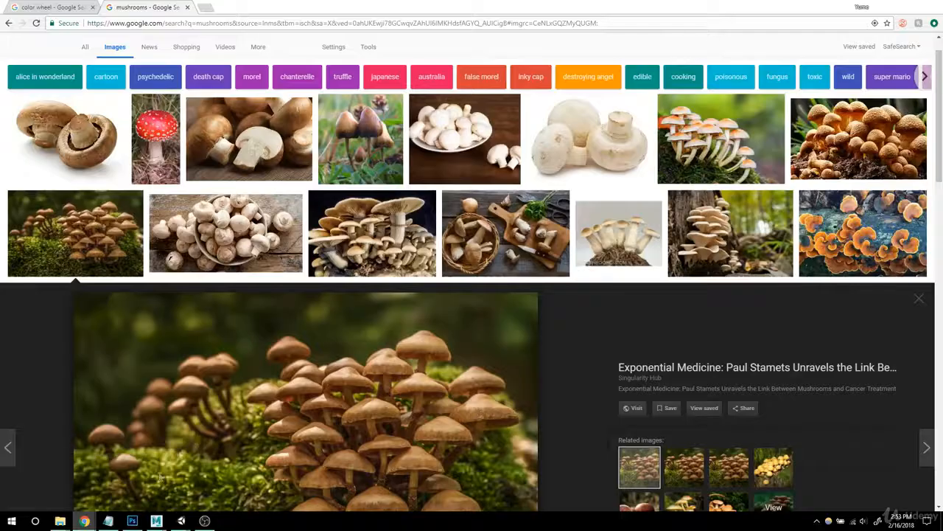
click(231, 24)
text(snek)
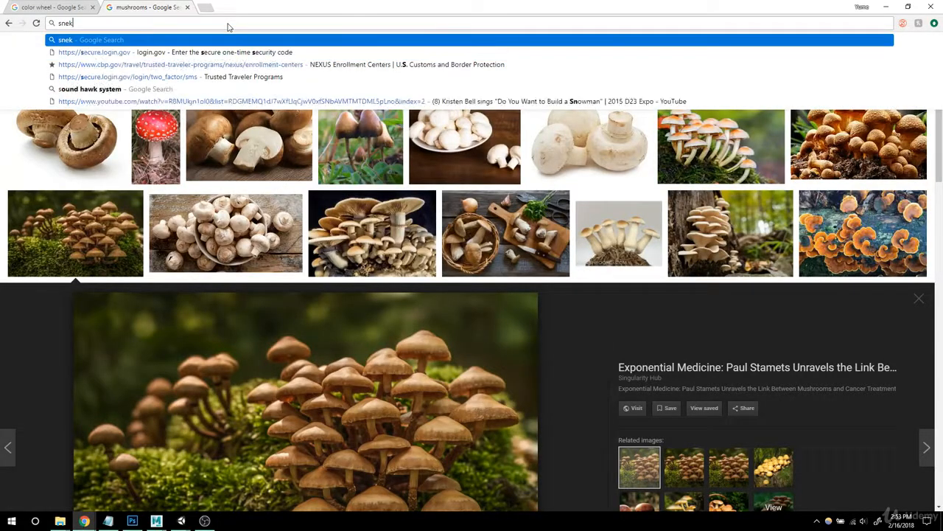
key(Return)
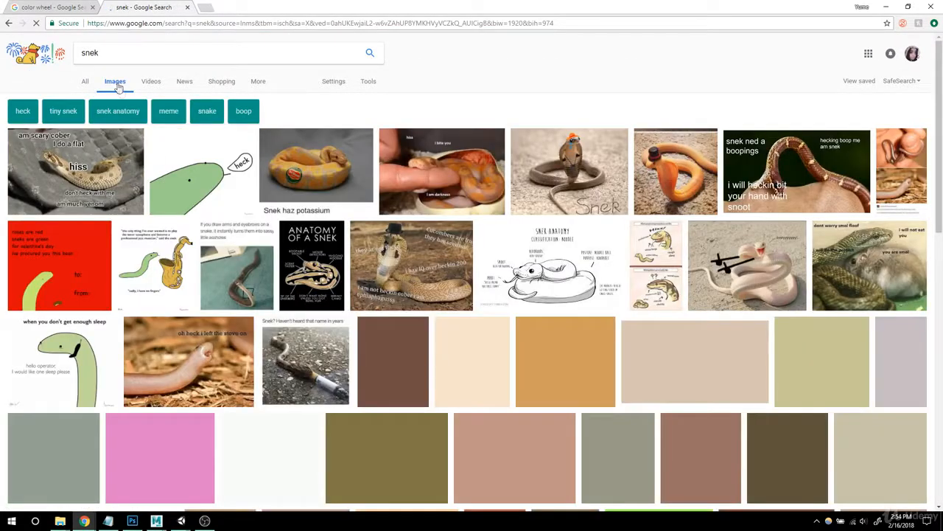
click(181, 171)
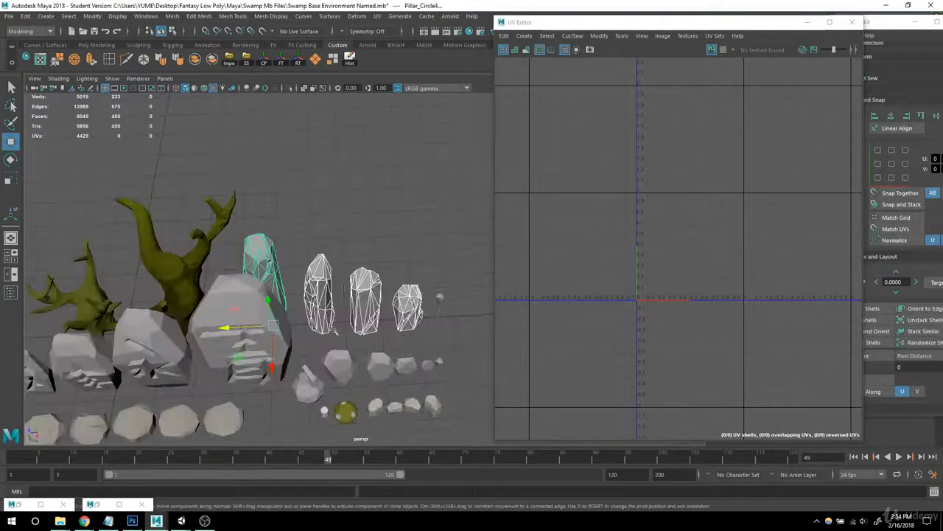
- Return to Maya and apply a planar UV projection to the four selected pillars
alt+drag(335, 331, 358, 283)
alt+middle_drag(358, 283, 391, 305)
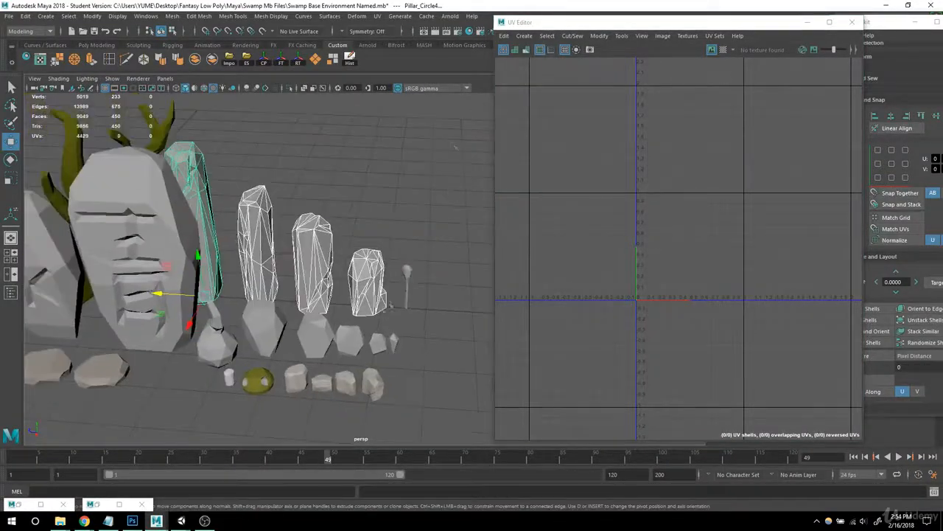
click(376, 16)
click(413, 135)
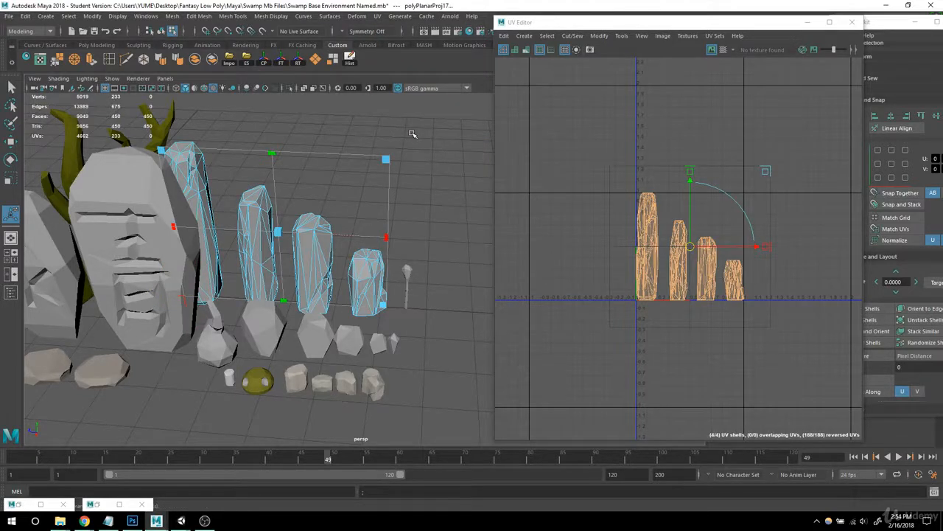
- Assign the Texture material to the four pillars through the Hypershade
alt+drag(311, 283, 396, 407)
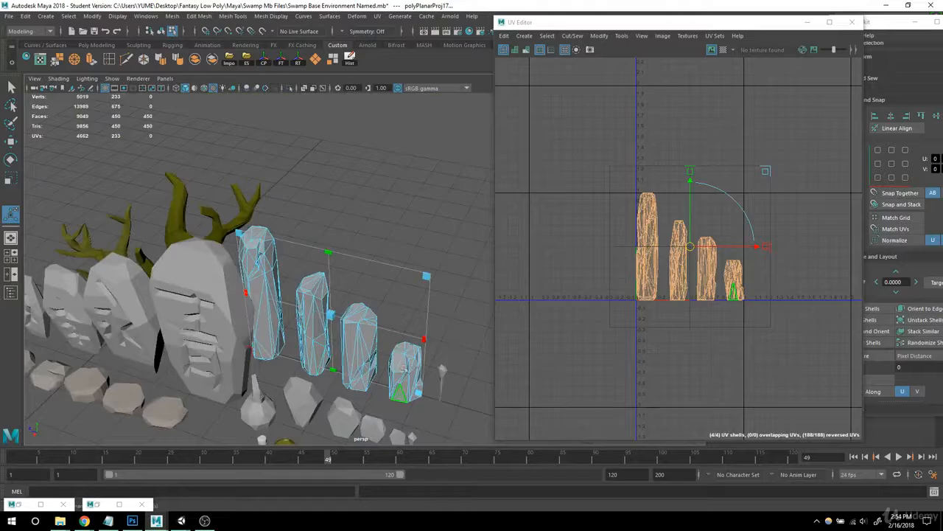
alt+middle_drag(403, 368, 337, 293)
mouse_move(337, 293)
alt+mouse_down()
mouse_move(361, 350)
mouse_move(350, 341)
mouse_move(269, 354)
mouse_move(221, 306)
mouse_move(324, 299)
mouse_move(347, 278)
alt+mouse_up()
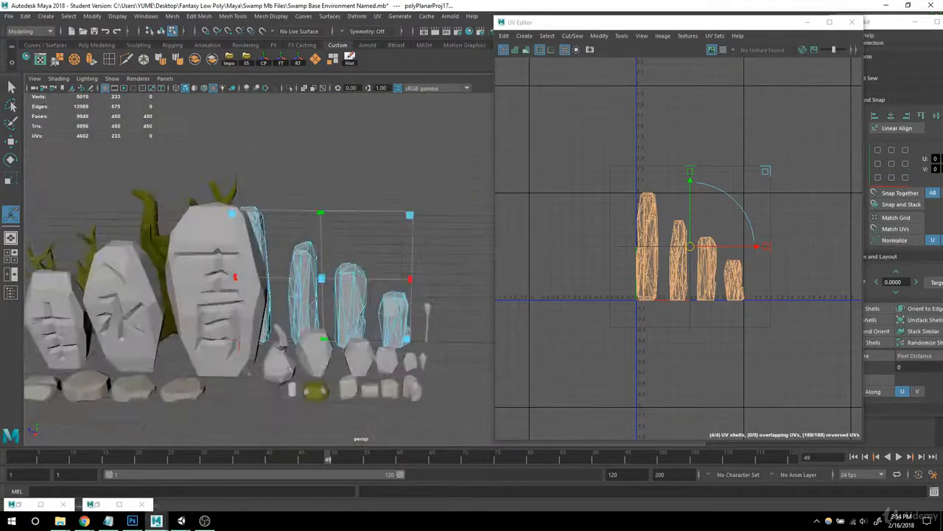
click(25, 505)
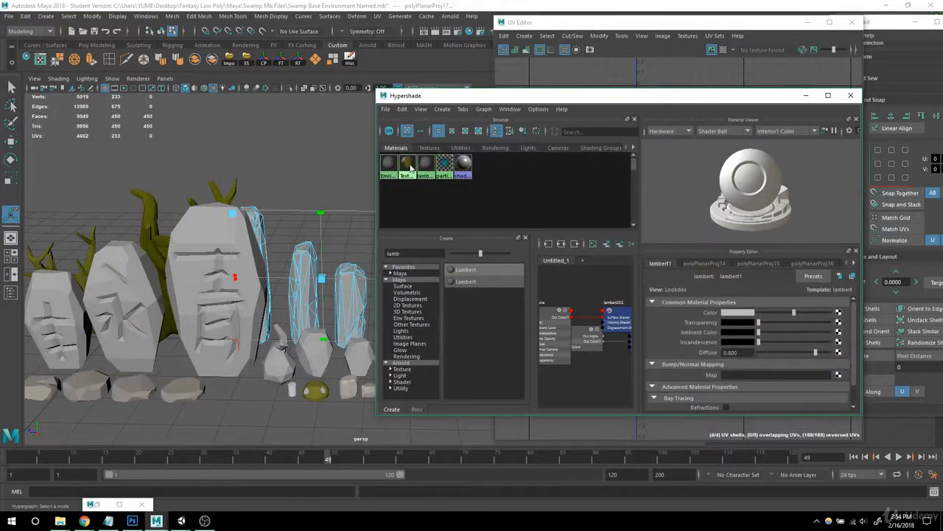
click(753, 98)
scroll(339, 331, down, 5)
alt+drag(339, 332, 332, 354)
scroll(346, 345, up, 5)
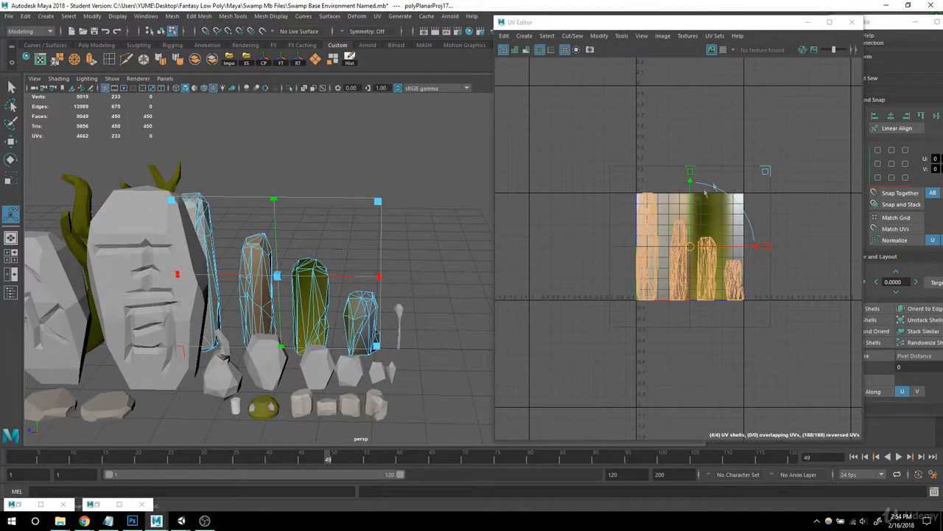
- Scale the four pillars' UV shells down together to a small cluster at the palette's brown-to-green transition
click(690, 247)
key(r)
alt+right_drag(694, 315, 805, 303)
alt+middle_drag(713, 321, 684, 344)
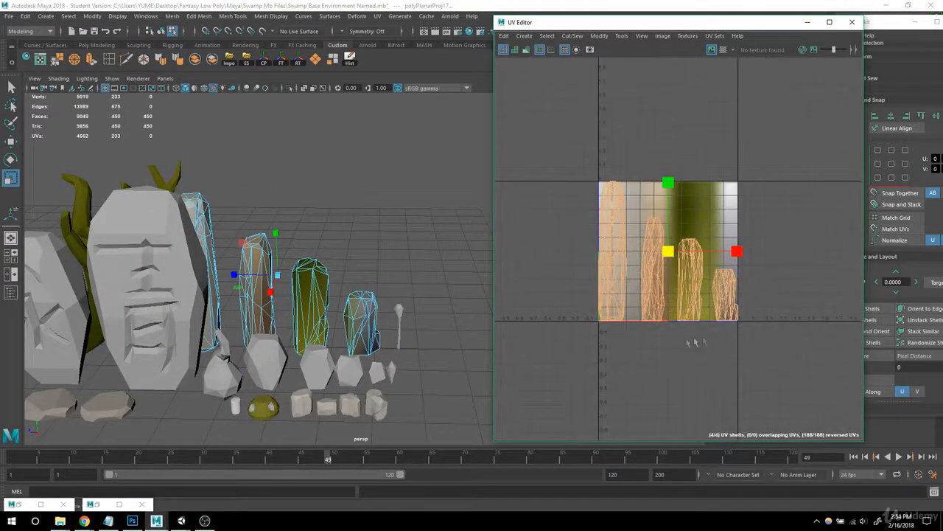
alt+right_drag(684, 343, 803, 333)
drag(660, 224, 569, 279)
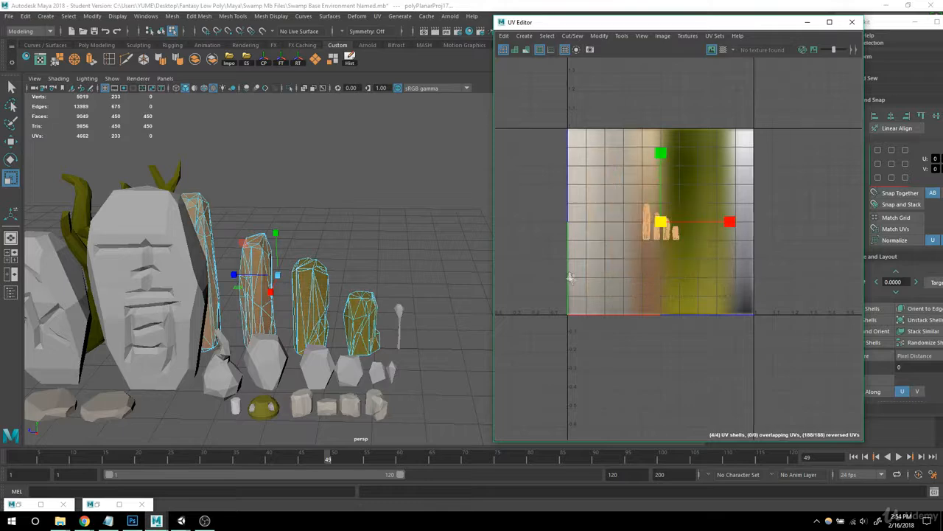
- Enlarge the pillars' UV shells slightly and move them over the dark green at the top of the palette
alt+right_drag(569, 279, 682, 297)
alt+middle_drag(725, 282, 676, 320)
alt+right_drag(676, 320, 707, 320)
alt+middle_drag(708, 320, 689, 317)
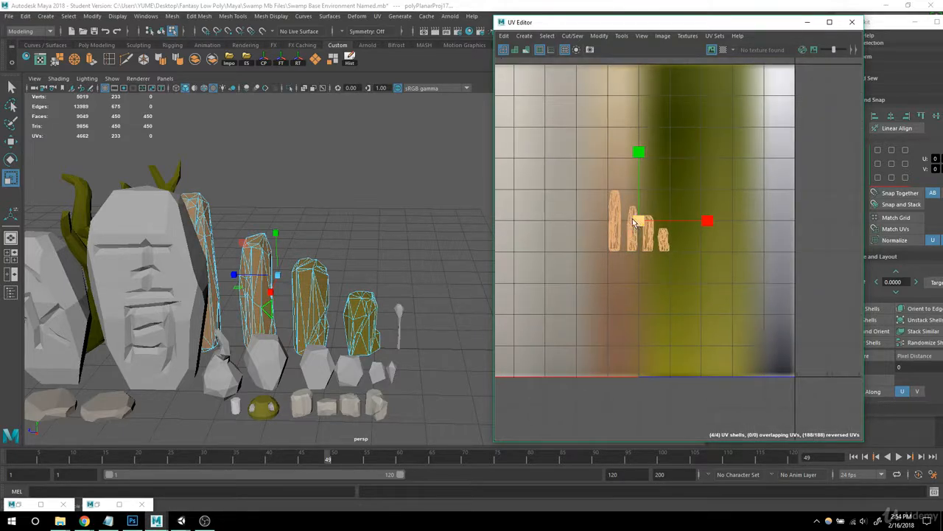
drag(678, 218, 710, 223)
alt+right_drag(730, 256, 658, 254)
alt+middle_drag(657, 254, 646, 265)
drag(654, 242, 689, 161)
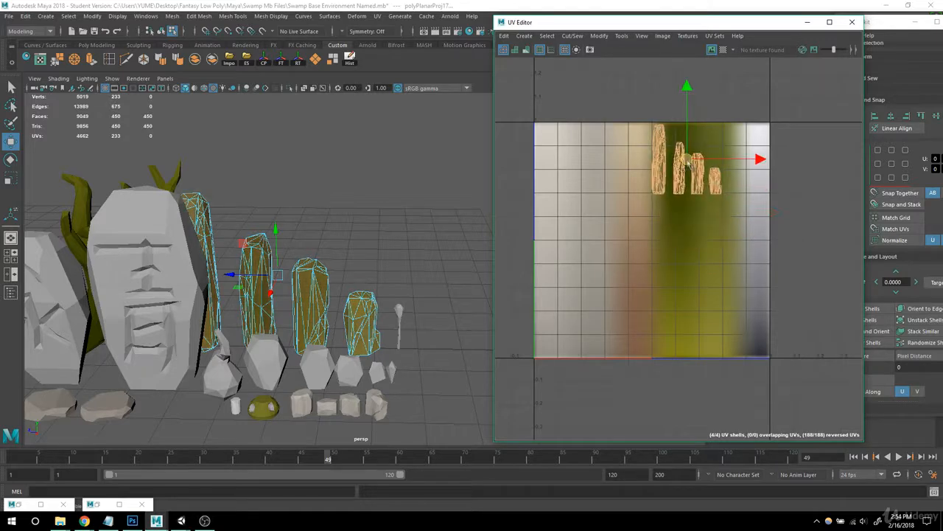
- Return the pillars to object mode, deselect them and inspect their coloring from several sides
alt+right_drag(242, 275, 31, 278)
alt+middle_drag(31, 280, 27, 358)
alt+drag(221, 317, 254, 332)
alt+right_drag(254, 339, 389, 349)
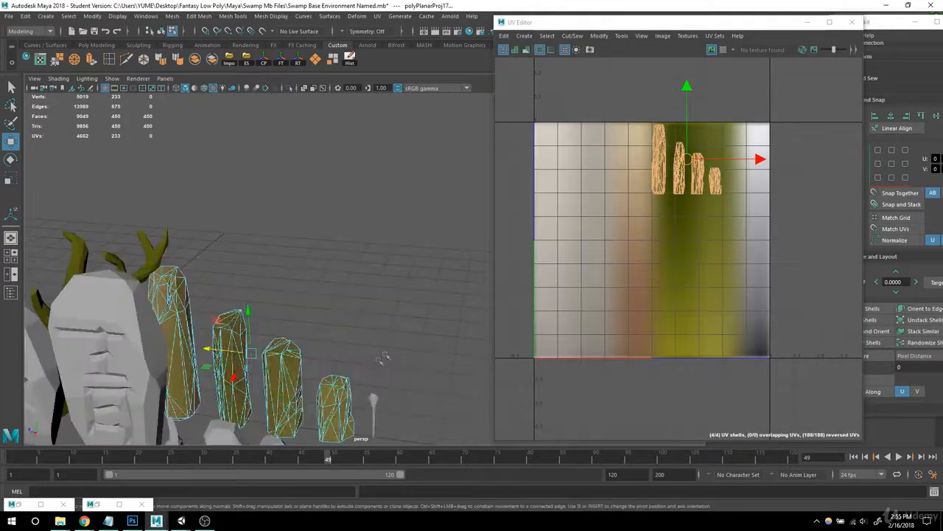
alt+middle_drag(389, 349, 419, 233)
right_drag(304, 178, 339, 168)
click(373, 152)
alt+right_drag(442, 218, 383, 230)
alt+drag(383, 229, 276, 302)
alt+right_drag(369, 294, 317, 301)
alt+middle_drag(317, 301, 214, 332)
alt+right_drag(273, 303, 312, 301)
alt+drag(312, 301, 352, 332)
- Select the four round pillars again and display the Outliner to identify them by name
click(322, 277)
shift+click(243, 276)
shift+click(183, 285)
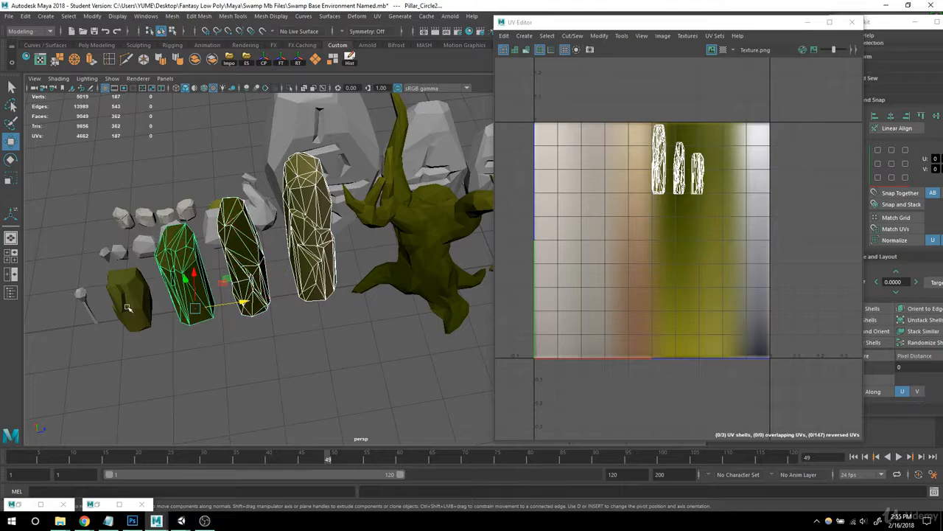
shift+click(131, 303)
key(alt+x)
key(alt+x)
mouse_move(246, 321)
alt+mouse_down()
mouse_move(417, 318)
mouse_move(324, 317)
mouse_move(205, 265)
mouse_move(282, 311)
mouse_move(174, 285)
mouse_move(198, 250)
alt+mouse_up()
click(146, 16)
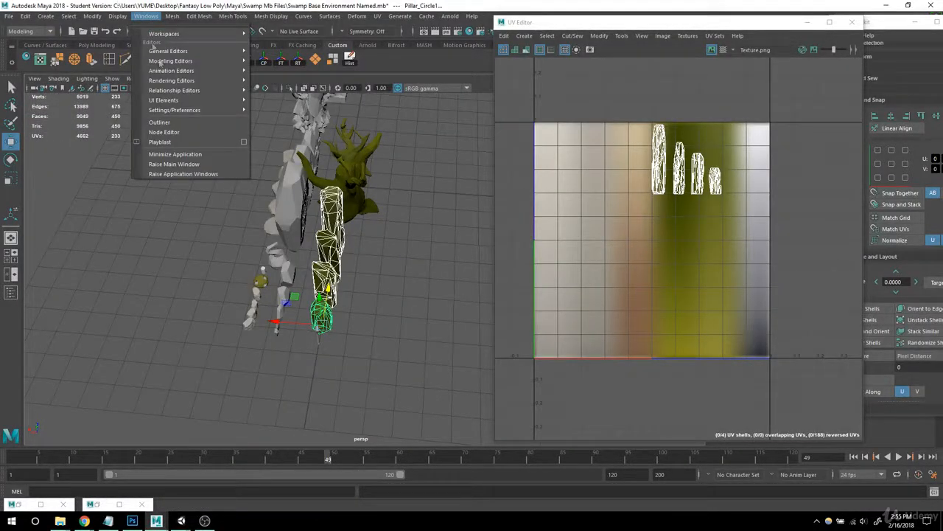
click(187, 123)
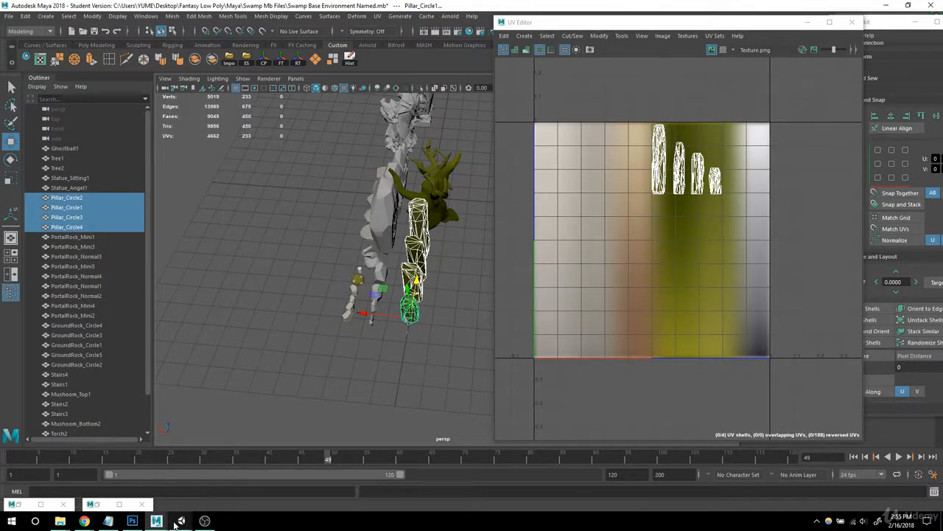
- Switch to Unity and examine the standing pillars in the Swamp scene, framing one of them up close
mouse_move(181, 520)
click(134, 481)
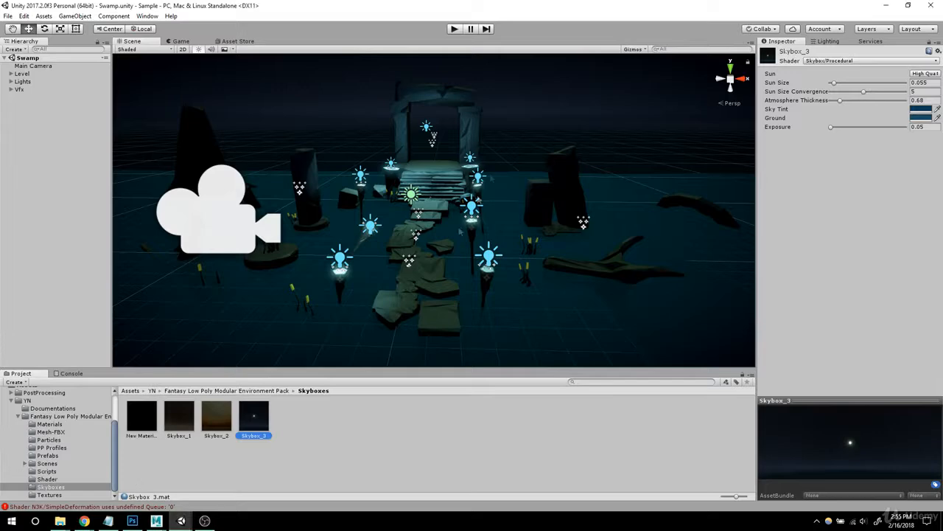
alt+drag(440, 213, 449, 234)
click(298, 173)
key(f)
alt+drag(443, 188, 280, 210)
alt+drag(472, 213, 571, 252)
scroll(508, 236, down, 6)
click(886, 5)
- Move the tallest pillar's UV shell in Maya onto the pale grey strip at the palette's edge
alt+right_drag(329, 237, 288, 245)
alt+drag(288, 245, 522, 263)
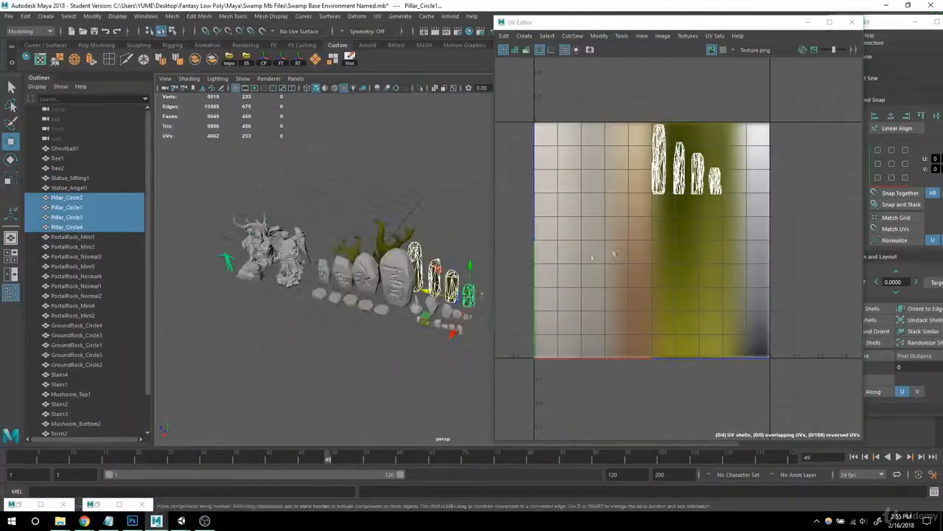
alt+right_drag(626, 248, 720, 244)
alt+middle_drag(720, 244, 692, 332)
alt+right_drag(692, 332, 668, 273)
alt+middle_drag(667, 291, 658, 213)
right_drag(664, 159, 633, 148)
click(652, 171)
drag(731, 258, 760, 296)
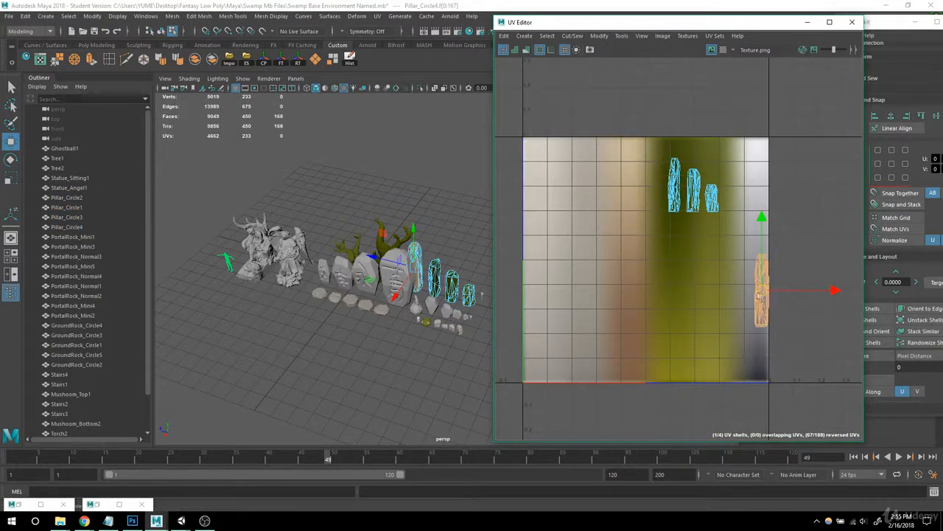
- Inspect the tallest pillar's coloring up close, then return to object mode with everything deselected and look around the pillars
key(f)
alt+middle_drag(386, 260, 277, 294)
alt+right_drag(471, 269, 233, 255)
click(429, 140)
alt+middle_drag(426, 293, 365, 277)
right_drag(347, 203, 395, 183)
click(396, 172)
alt+drag(396, 173, 264, 229)
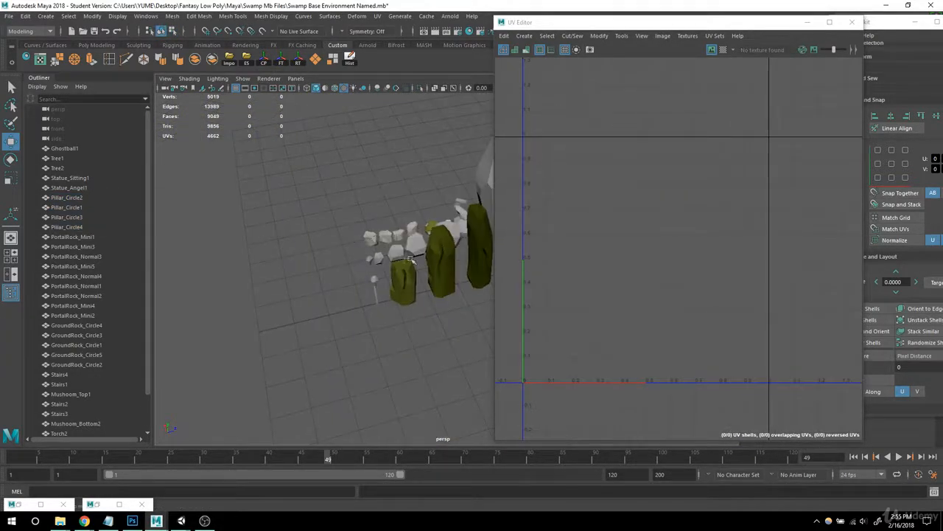
- Move the UV shell of the tallest green pillar, Pillar_Circle3, onto the grey strip of the texture
alt+middle_drag(412, 254, 246, 276)
alt+right_drag(247, 275, 345, 284)
alt+drag(345, 284, 357, 257)
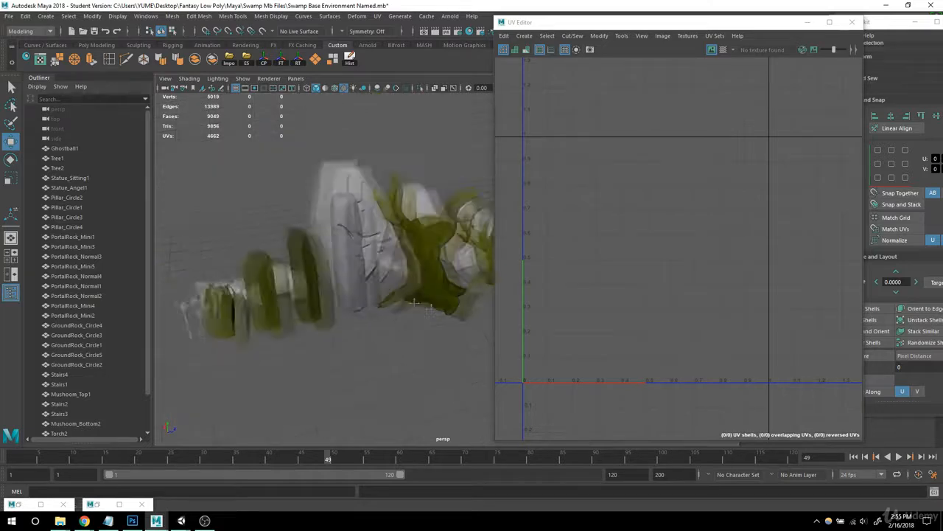
alt+right_drag(391, 305, 512, 320)
alt+drag(435, 284, 472, 260)
drag(546, 27, 616, 35)
alt+right_drag(407, 221, 331, 293)
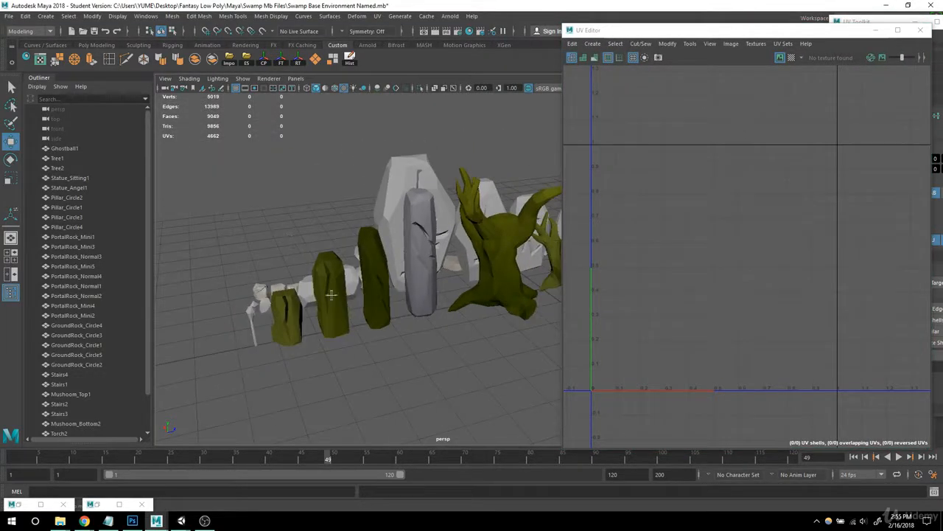
alt+middle_drag(331, 294, 318, 285)
alt+drag(341, 302, 347, 310)
click(360, 271)
right_drag(359, 239, 396, 225)
alt+drag(327, 323, 383, 316)
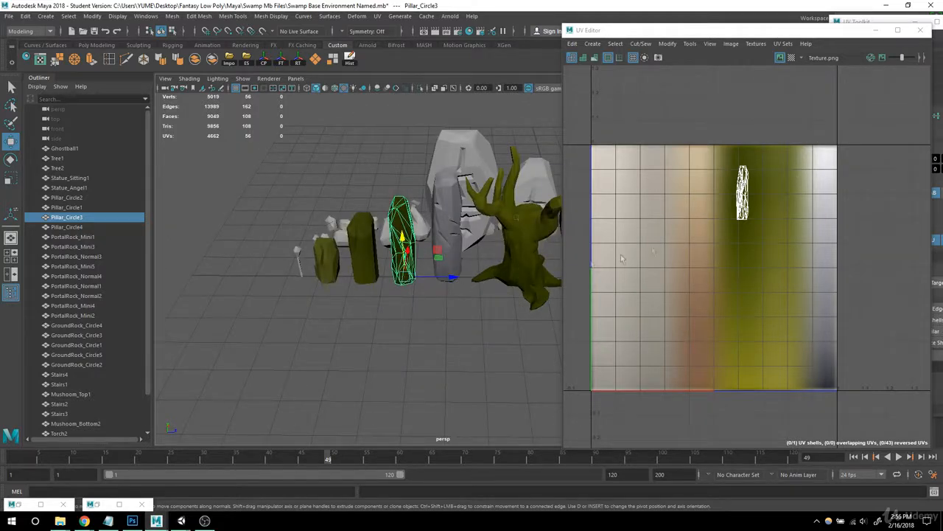
right_drag(723, 212, 703, 193)
click(742, 191)
drag(746, 195, 841, 275)
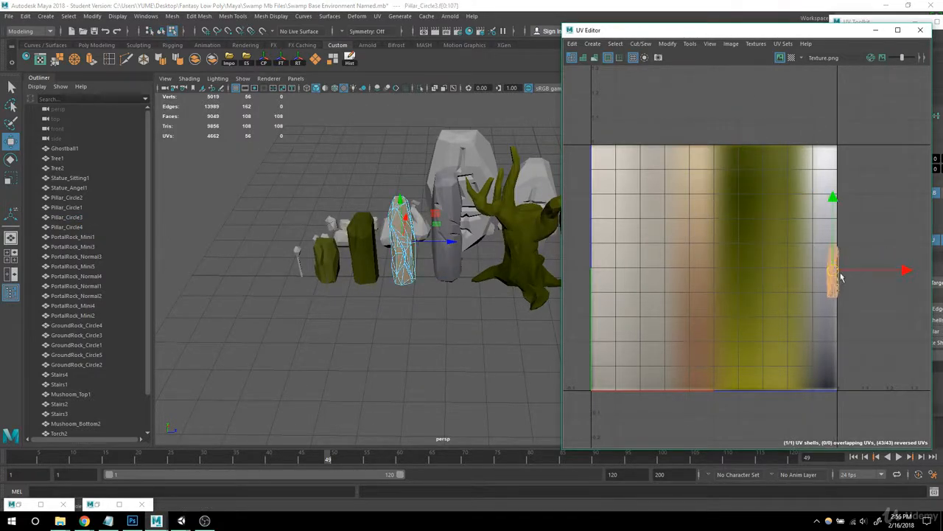
- Move the UV shells of Pillar_Circle2 and Pillar_Circle1 onto the grey strip of the texture
click(372, 252)
click(359, 255)
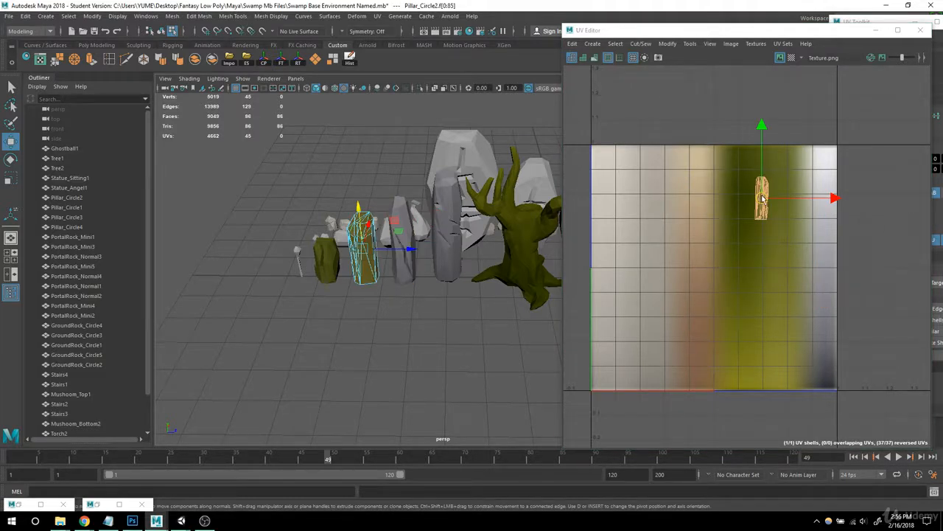
drag(763, 198, 830, 234)
click(329, 267)
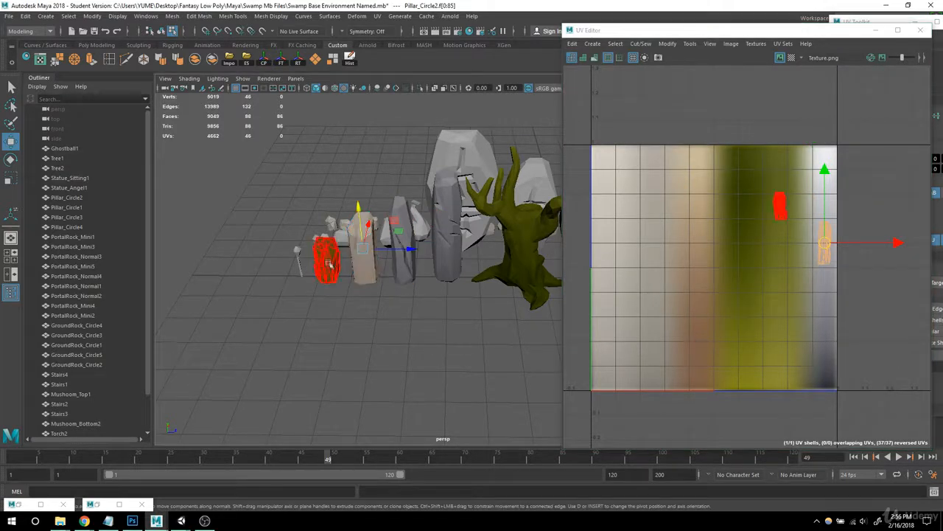
drag(785, 208, 827, 193)
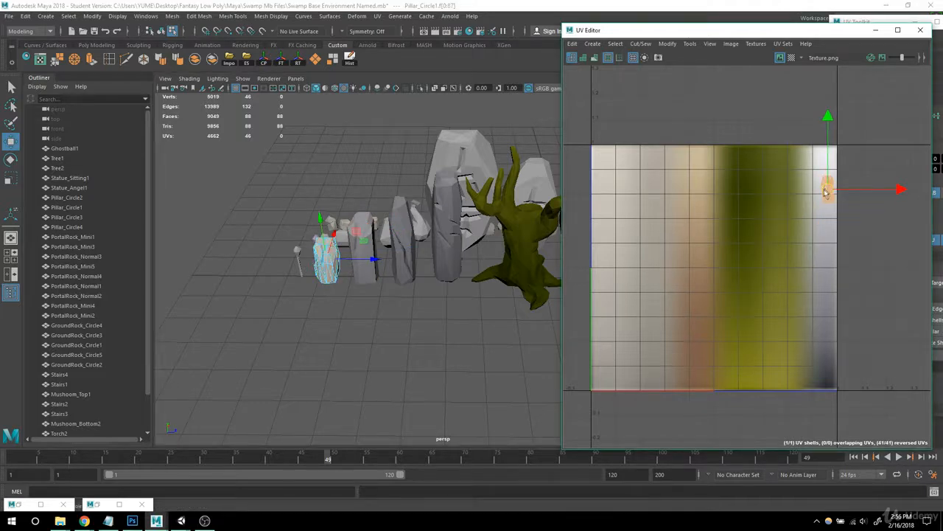
- Return to object selection and select the five small rocks, PortalRock_Mini1 through PortalRock_Mini5
right_drag(252, 235, 287, 212)
click(289, 174)
scroll(334, 253, down, 3)
alt+drag(334, 253, 377, 292)
scroll(377, 292, up, 5)
alt+middle_drag(384, 341, 394, 295)
alt+drag(394, 294, 436, 271)
click(428, 309)
shift+click(436, 271)
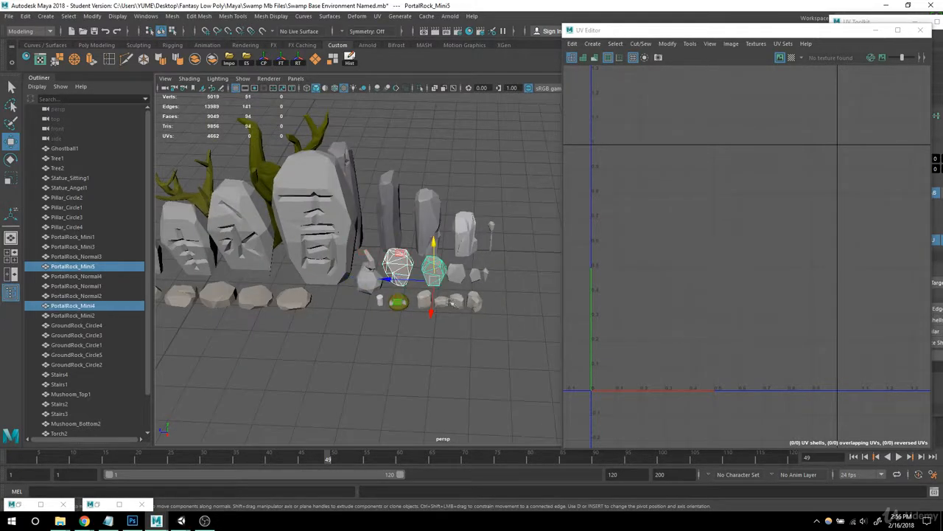
shift+click(476, 277)
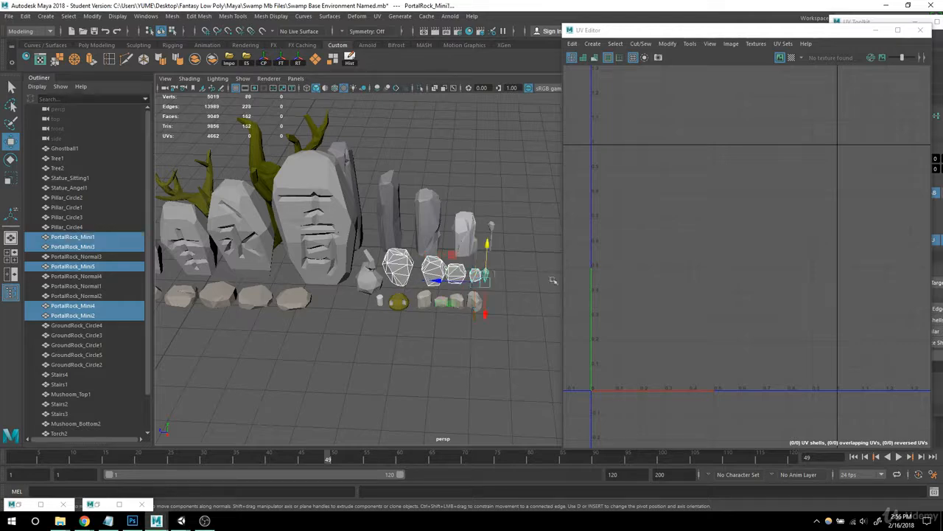
alt+drag(459, 377, 385, 399)
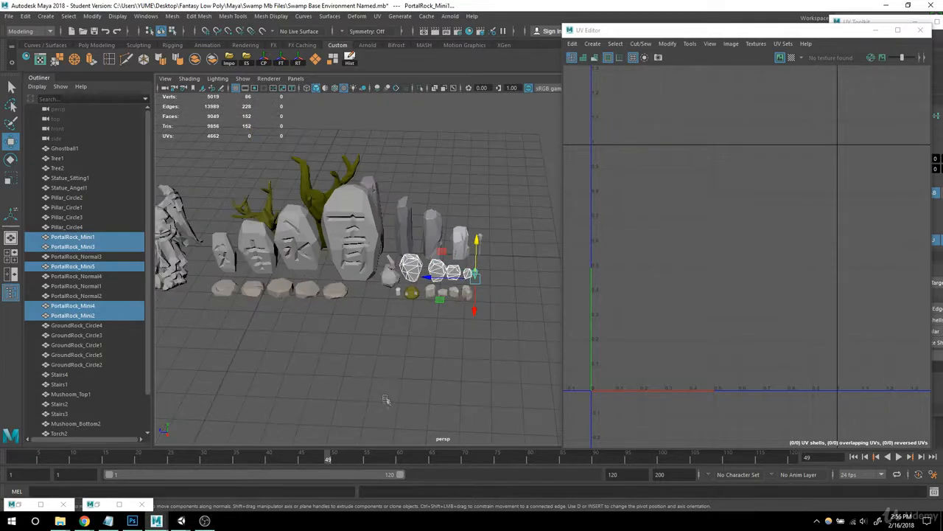
- Open image 15 from the Fantasy Low Poly Reference folder, examine the portal rocks, and return to Maya
mouse_move(60, 521)
click(31, 487)
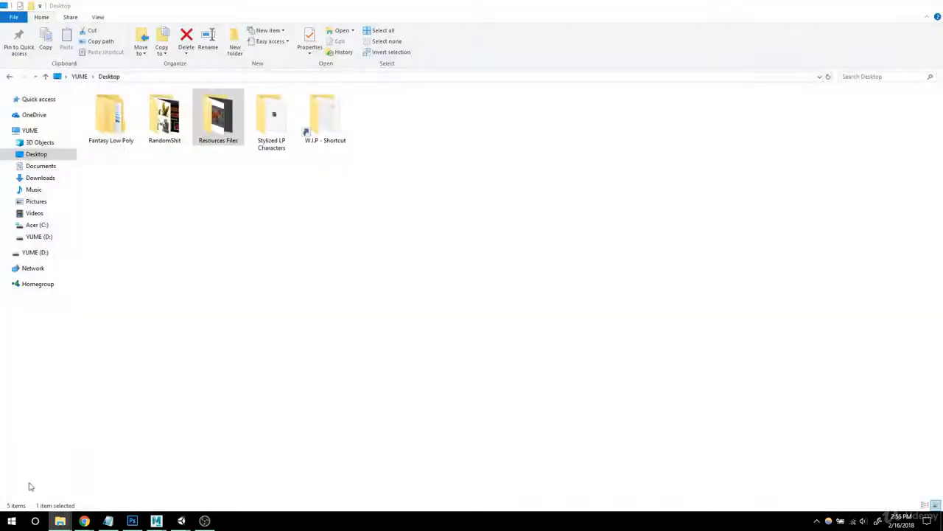
double_click(122, 117)
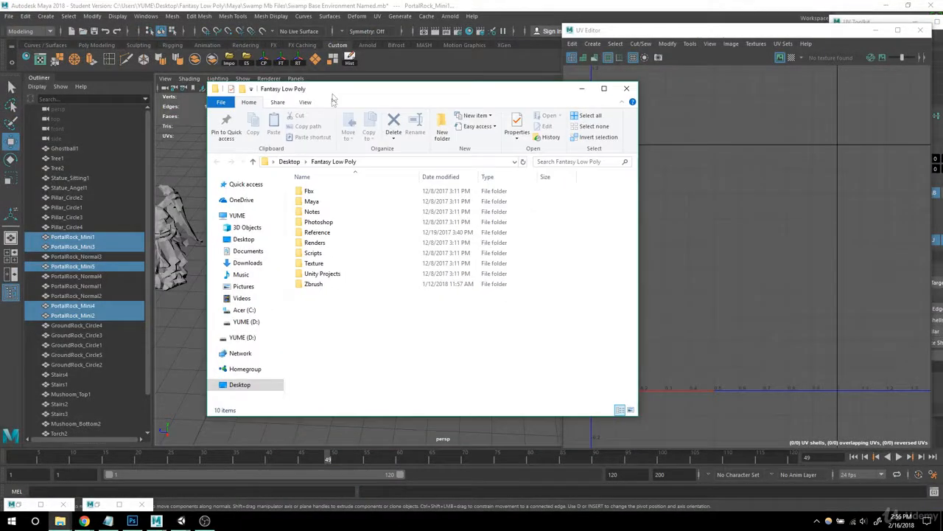
double_click(322, 234)
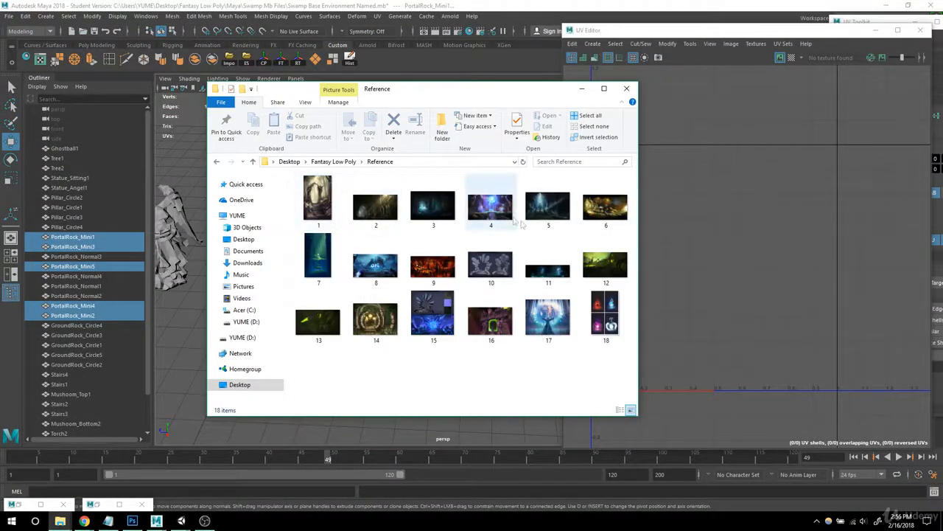
double_click(424, 323)
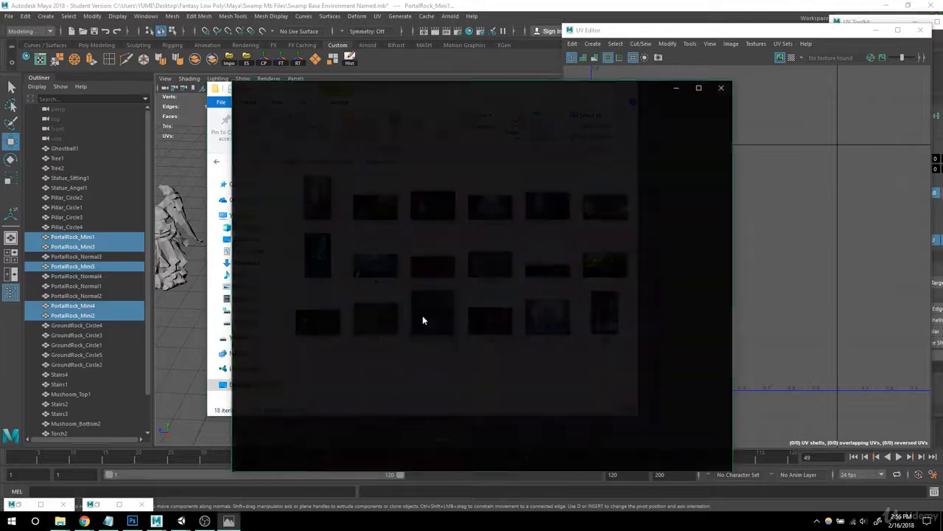
click(699, 106)
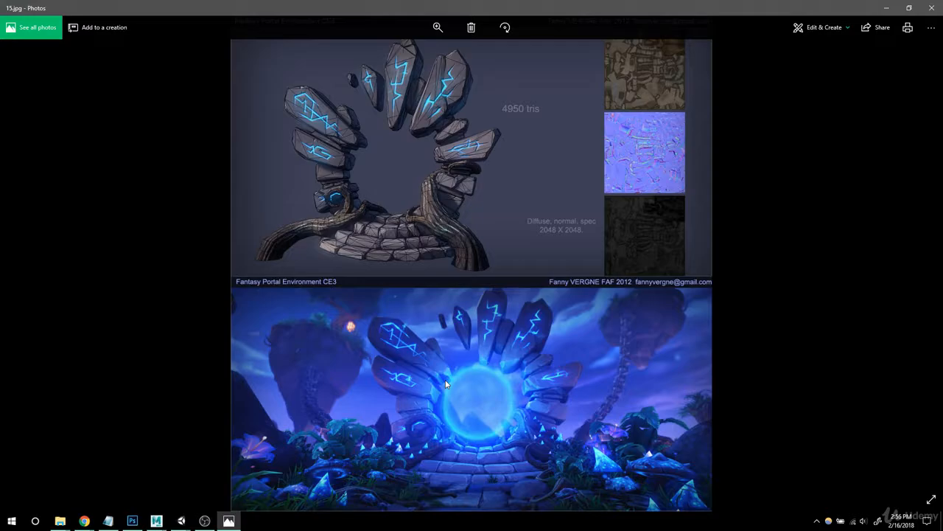
click(931, 8)
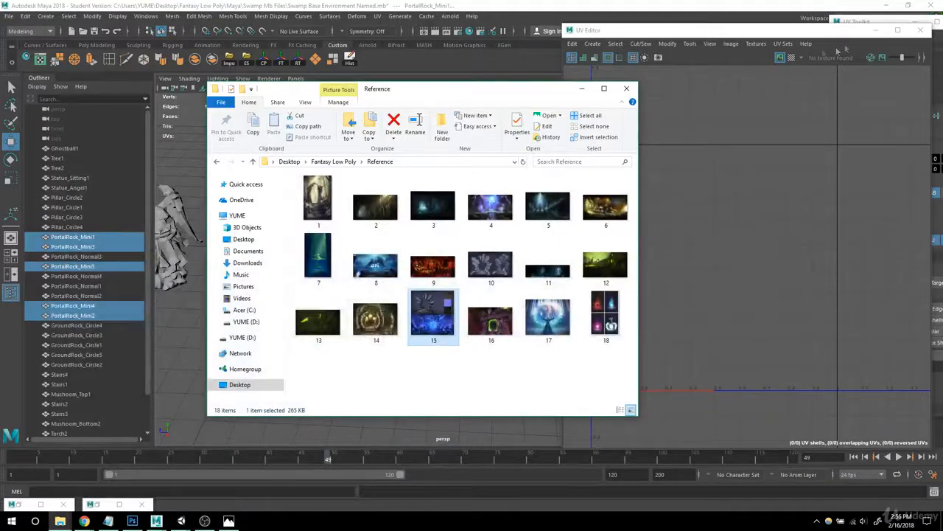
click(582, 89)
- Apply a planar UV projection to the five PortalRock_Mini rocks and assign the color texture material to them
alt+drag(348, 324, 450, 341)
click(378, 17)
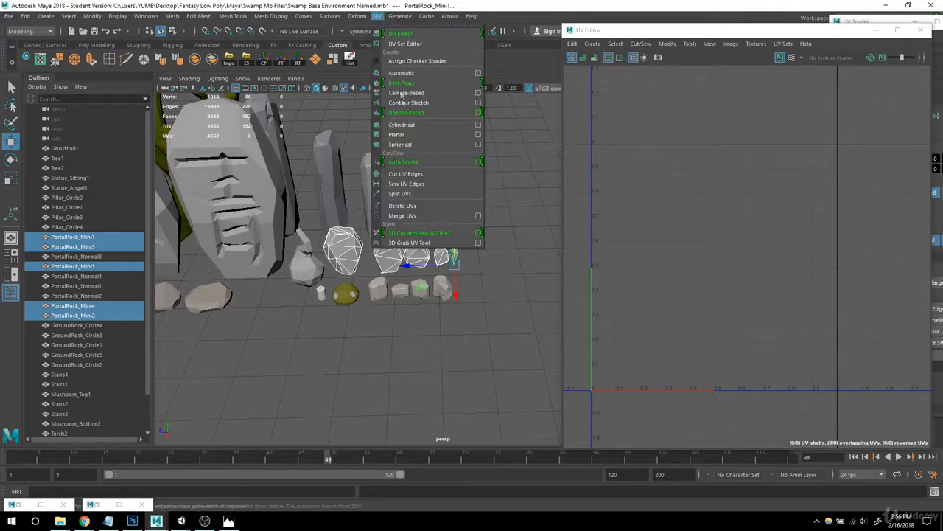
click(410, 136)
alt+right_drag(358, 351, 231, 339)
click(12, 505)
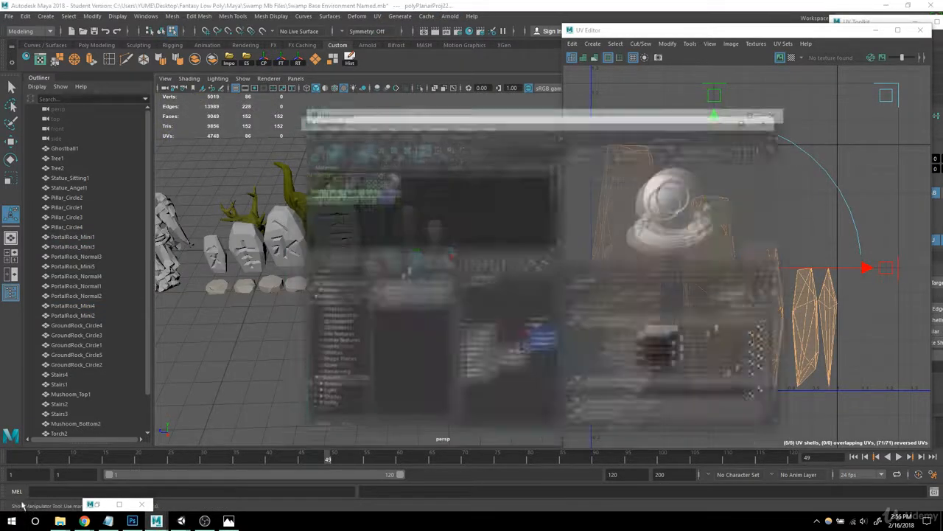
right_drag(358, 165, 358, 142)
click(750, 95)
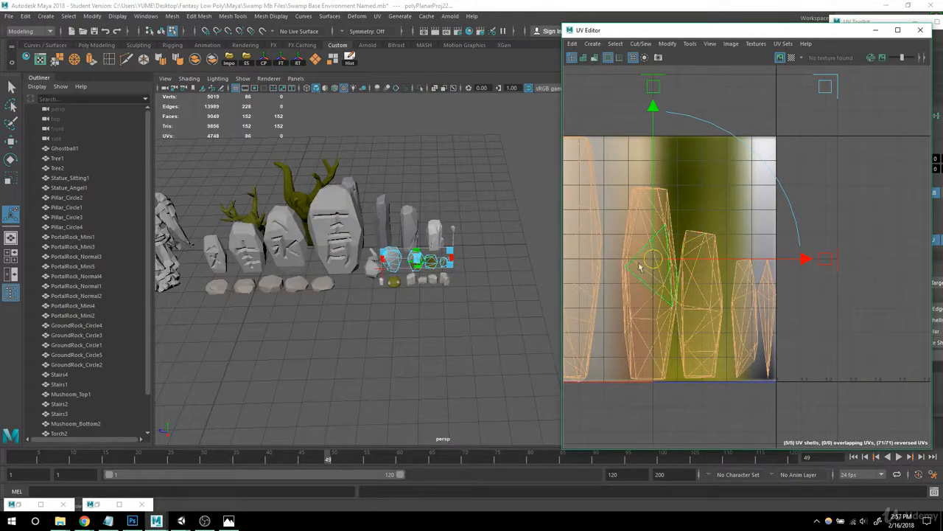
- Scale the mini rocks' UV shells down uniformly to a tiny cluster and move it onto the grey strip
key(r)
drag(654, 257, 592, 258)
key(w)
scroll(672, 298, down, 1)
alt+middle_drag(672, 300, 691, 291)
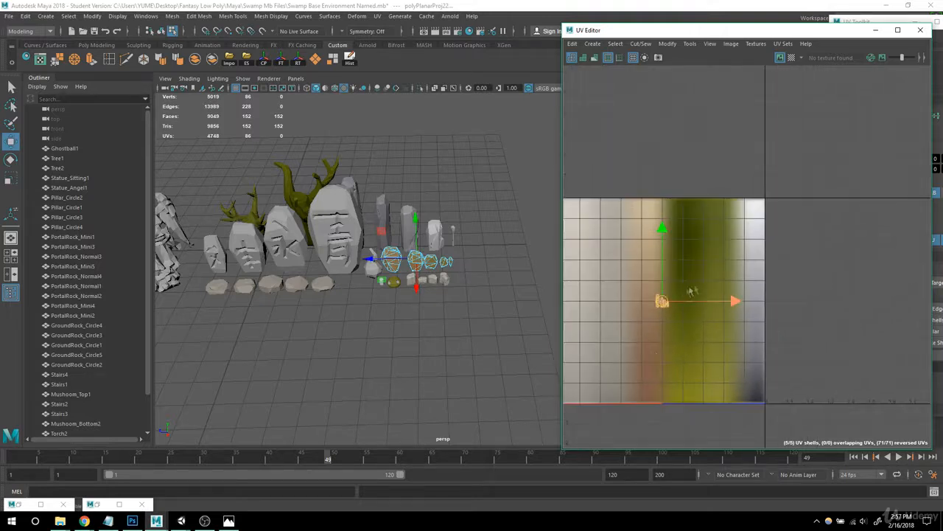
click(758, 237)
- Spread the mini rocks' individual UV shells apart at different heights along the grey strip
right_drag(759, 237, 713, 220)
scroll(813, 294, up, 3)
alt+middle_drag(814, 296, 801, 235)
click(753, 165)
click(749, 160)
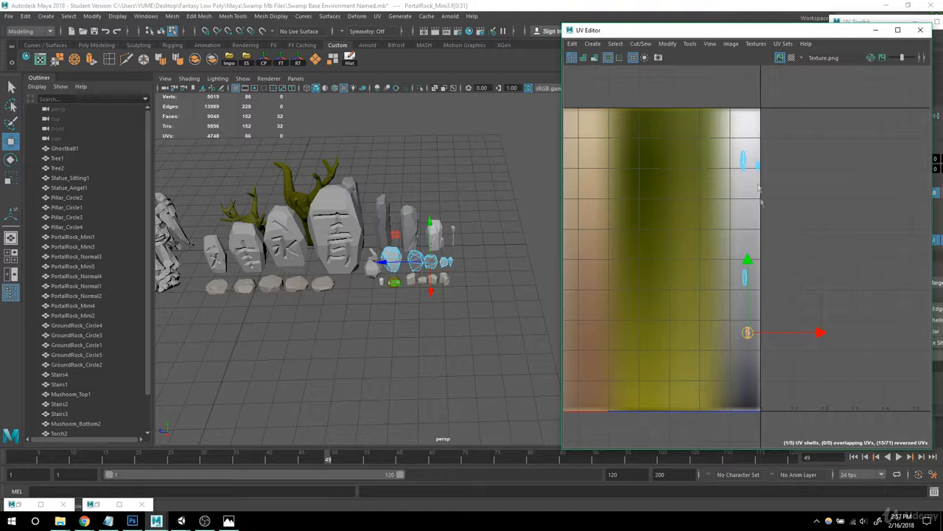
click(756, 165)
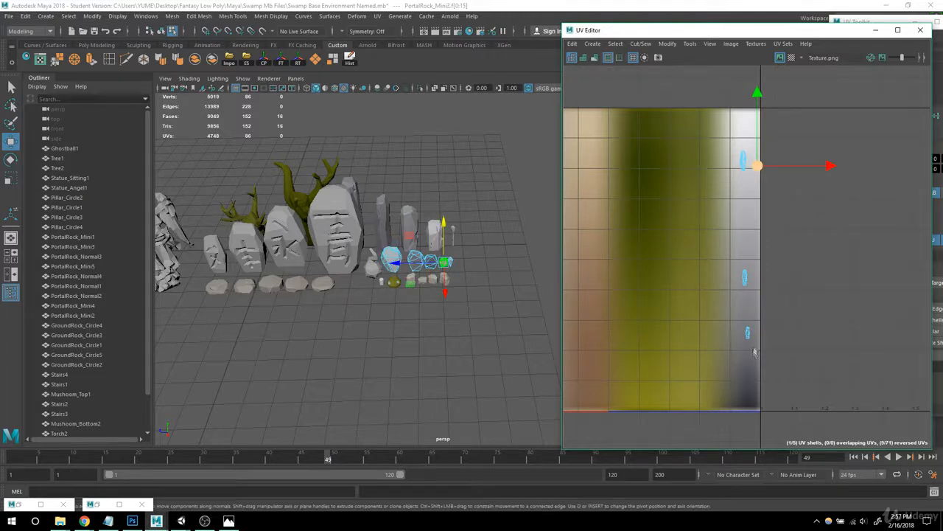
drag(763, 171, 736, 201)
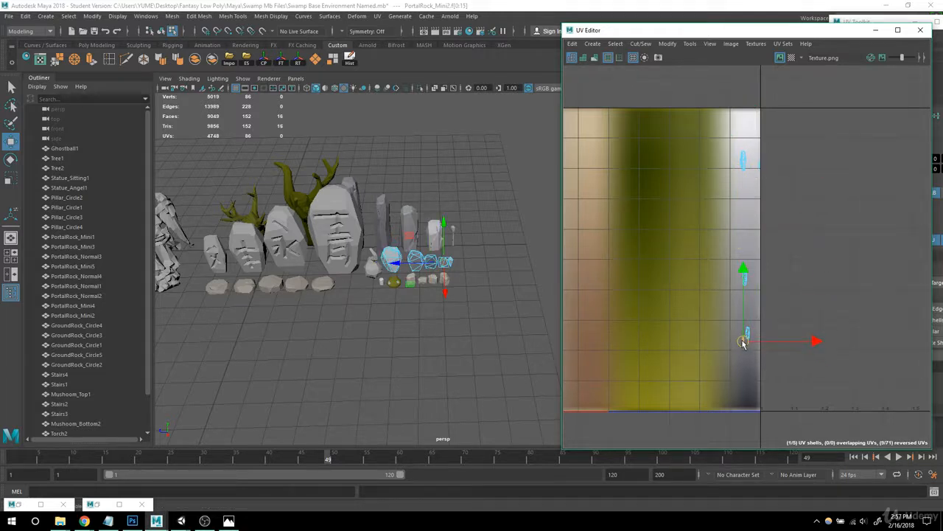
click(761, 166)
drag(762, 168, 757, 251)
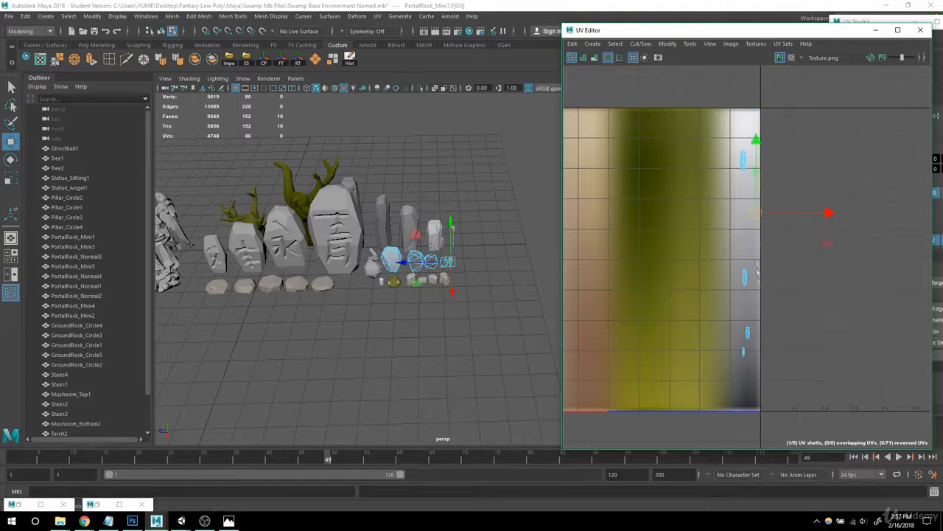
drag(754, 346, 752, 345)
- Select the four carved rocks, PortalRock_Normal1 through PortalRock_Normal4, and apply a planar UV projection to them
scroll(371, 210, down, 2)
alt+middle_drag(372, 210, 399, 204)
right_drag(399, 204, 433, 192)
click(481, 247)
scroll(449, 267, up, 5)
alt+drag(487, 266, 399, 246)
click(399, 244)
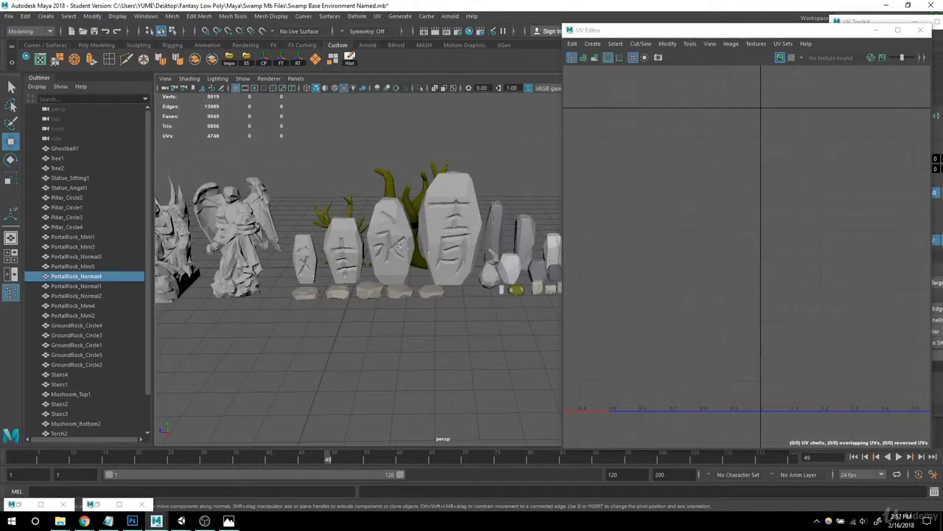
shift+click(389, 252)
shift+click(339, 273)
key(q)
alt+drag(478, 326, 454, 316)
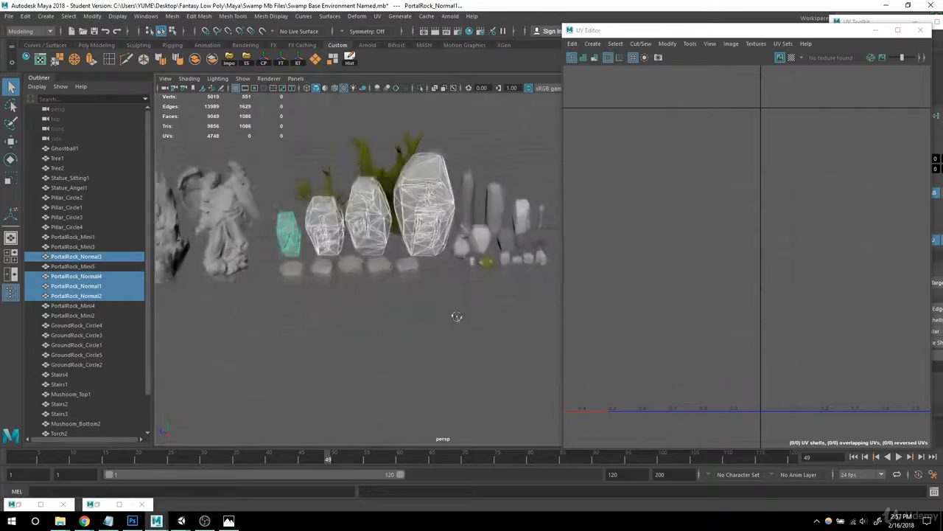
click(378, 17)
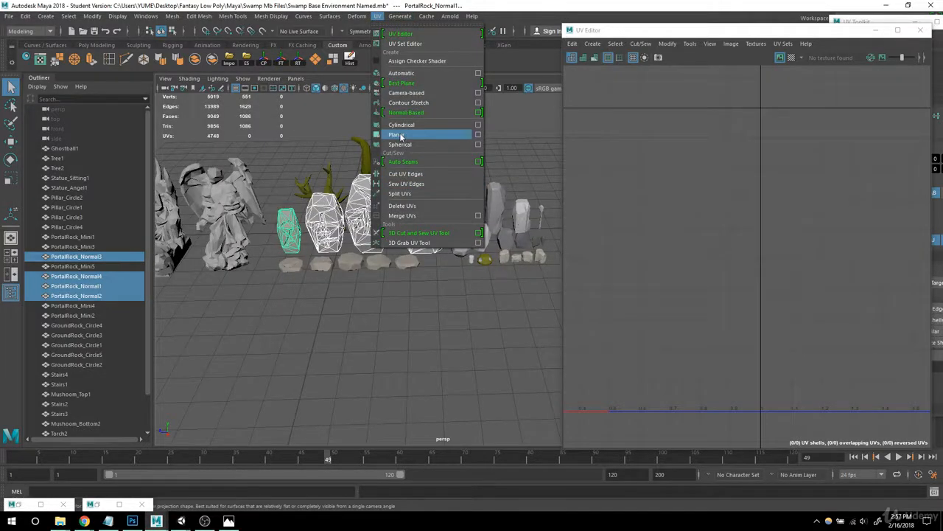
click(402, 134)
scroll(360, 301, down, 3)
scroll(697, 240, down, 3)
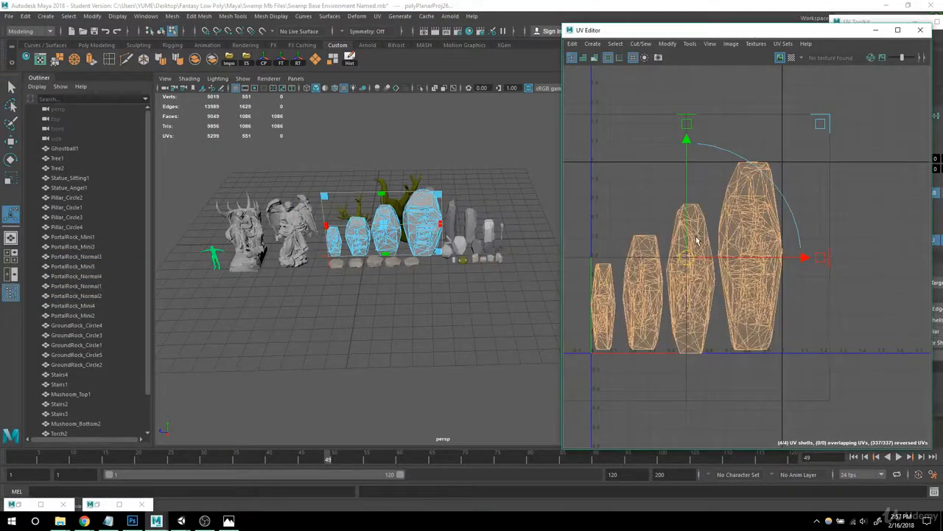
- Assign the color texture material to the four PortalRock_Normal rocks and minimize the Hypershade
click(24, 505)
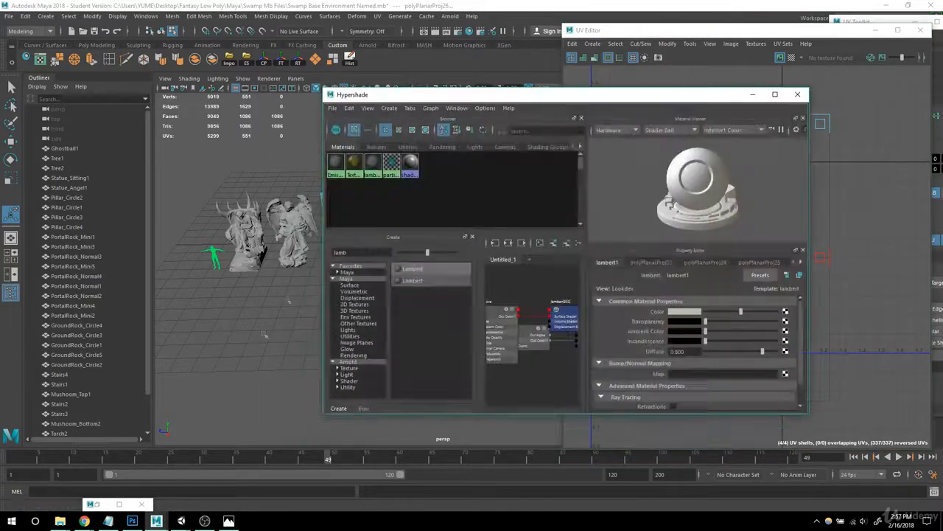
right_click(336, 161)
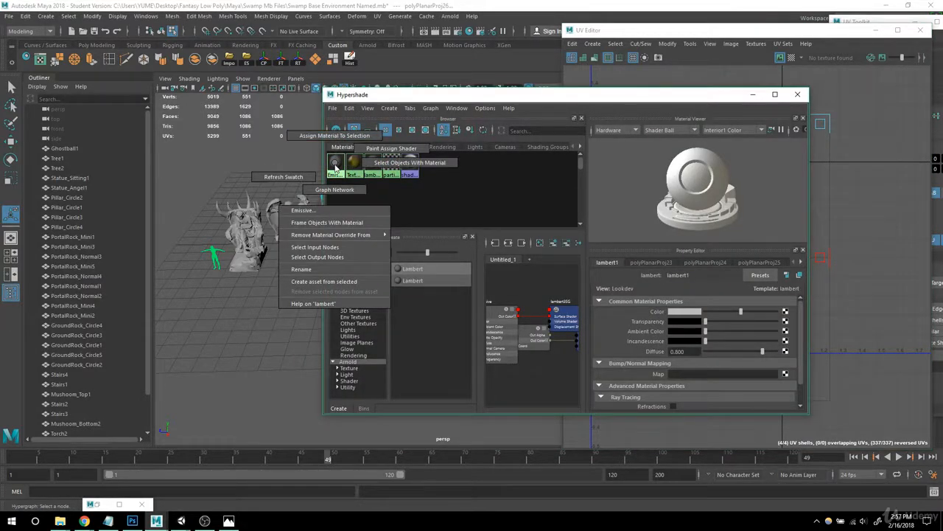
right_drag(355, 163, 358, 135)
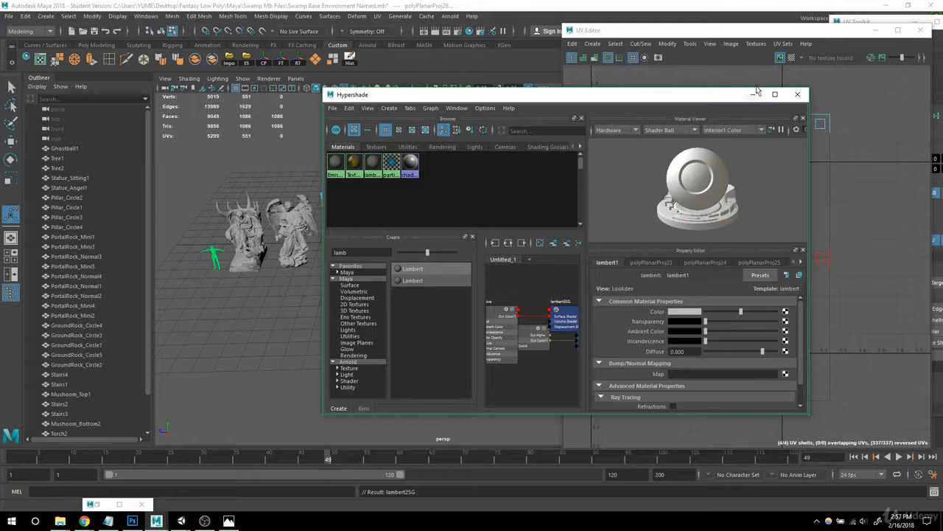
click(753, 91)
- Scale the four carved rocks' UV shells down uniformly, then stack and orient them on one another
alt+middle_drag(647, 302, 683, 236)
key(r)
drag(721, 192, 672, 198)
alt+middle_drag(676, 198, 631, 222)
drag(840, 33, 681, 31)
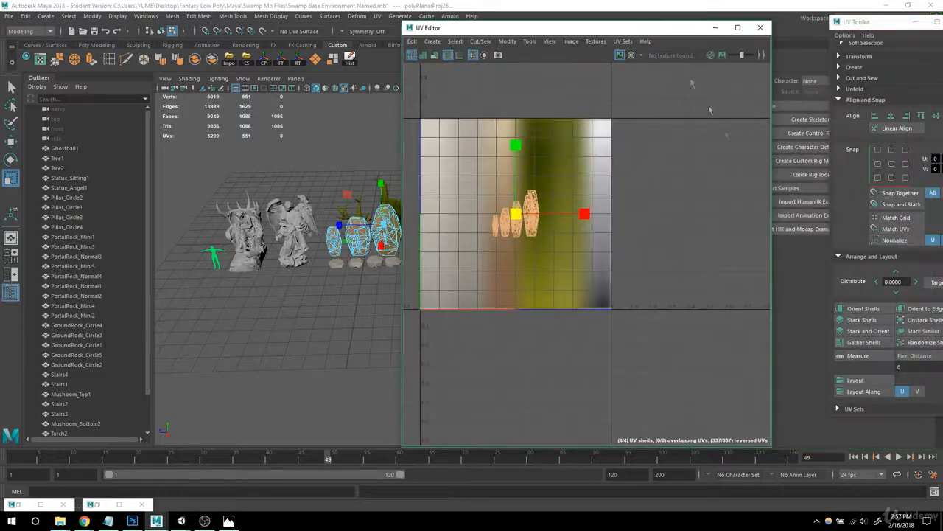
click(858, 330)
scroll(586, 271, up, 3)
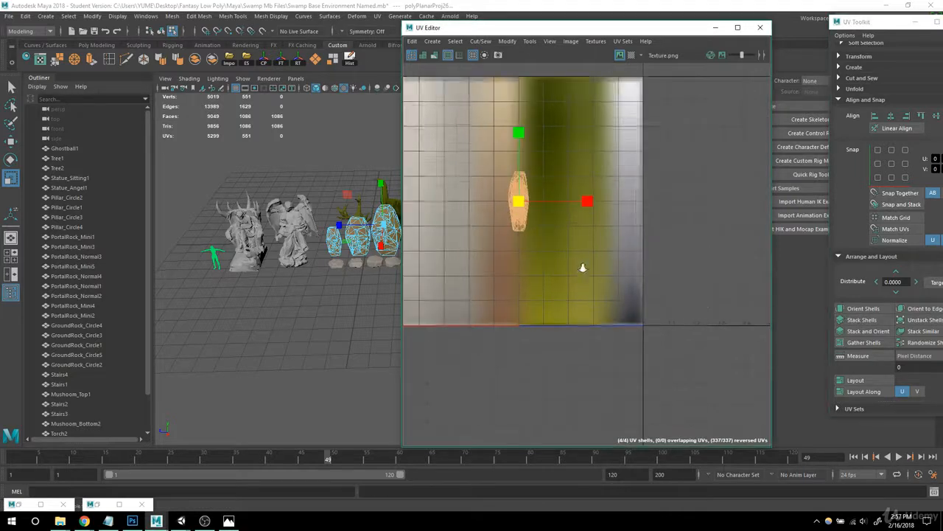
- Move the stacked UV shells of the carved portal rocks onto the grey strip of the texture
drag(523, 224, 640, 220)
alt+right_drag(644, 220, 705, 254)
alt+middle_drag(653, 235, 610, 266)
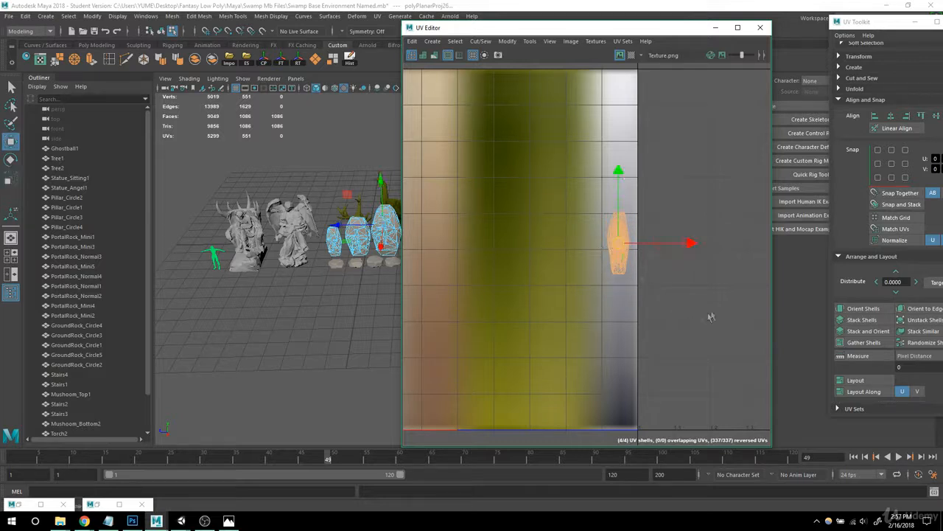
- Separate PortalRock_Normal4's UV shell from the stack by moving it up into the lighter part of the grey strip
click(608, 258)
right_drag(607, 259, 589, 248)
click(590, 248)
drag(608, 258, 603, 186)
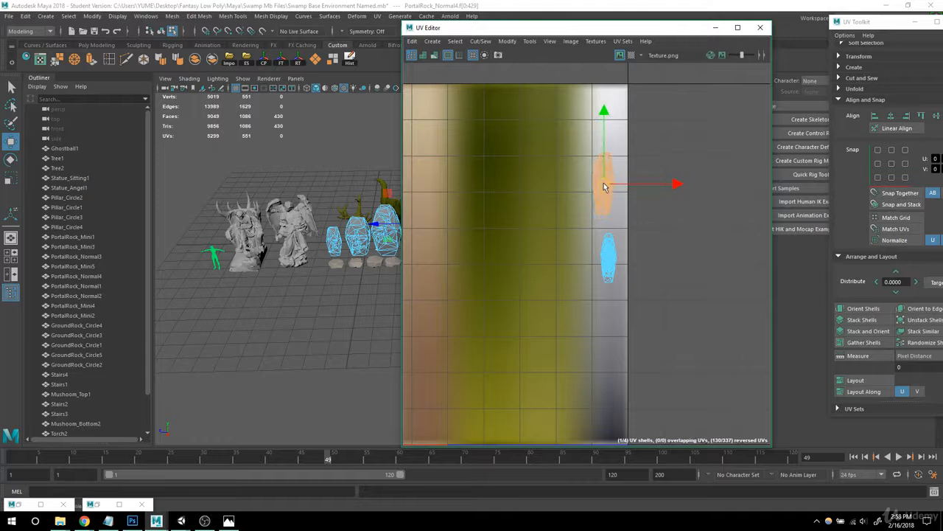
- Spread the remaining carved rocks' UV shells to different heights along the grey strip of the texture
click(607, 258)
drag(608, 262, 619, 145)
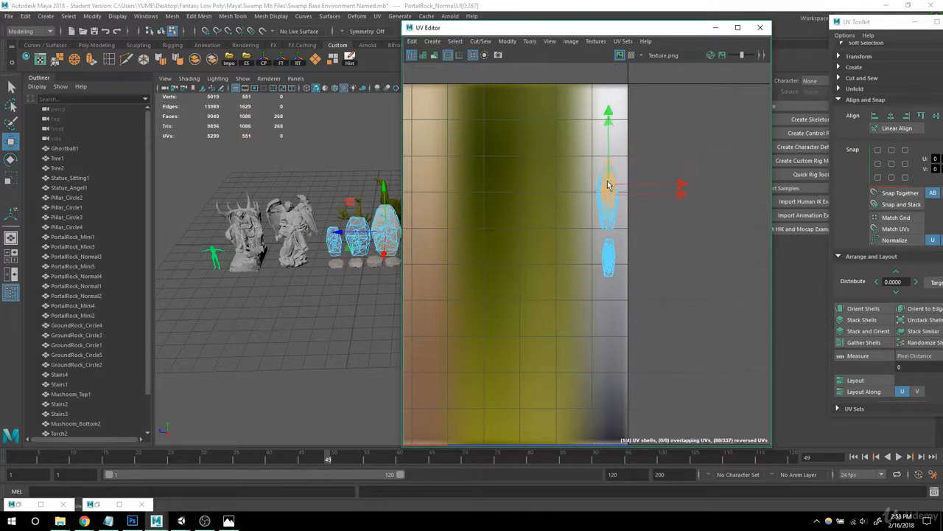
click(608, 255)
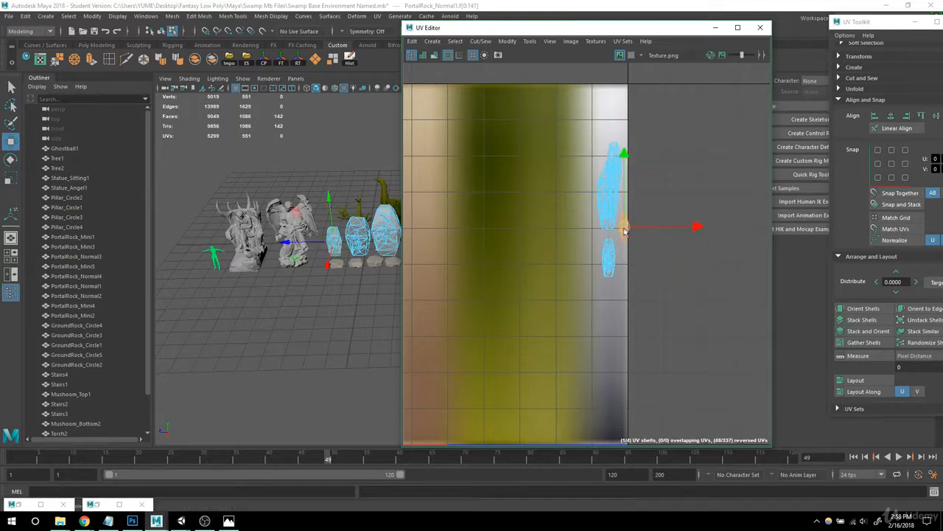
- Select all four carved rocks' UV shells and move them together slightly down the grey strip
alt+right_drag(416, 272, 336, 269)
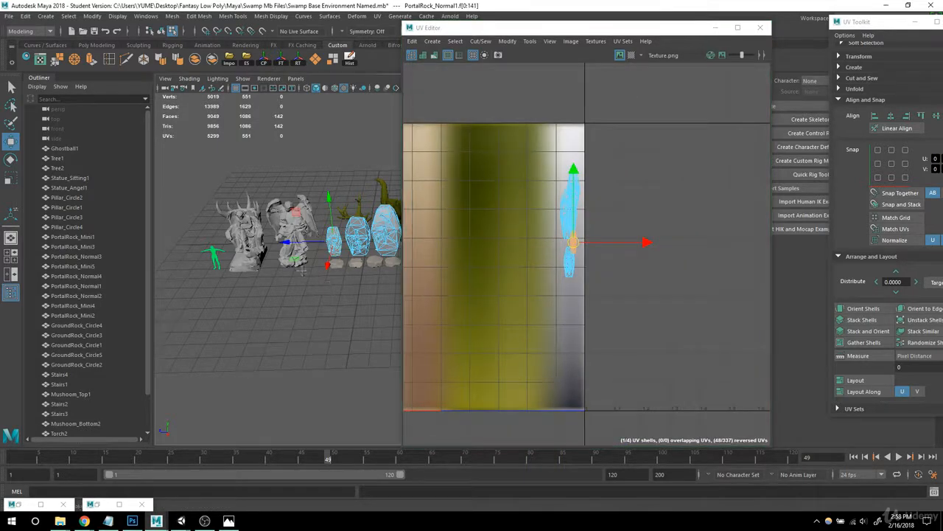
alt+middle_drag(325, 286, 285, 273)
alt+right_drag(510, 306, 543, 284)
drag(658, 316, 554, 164)
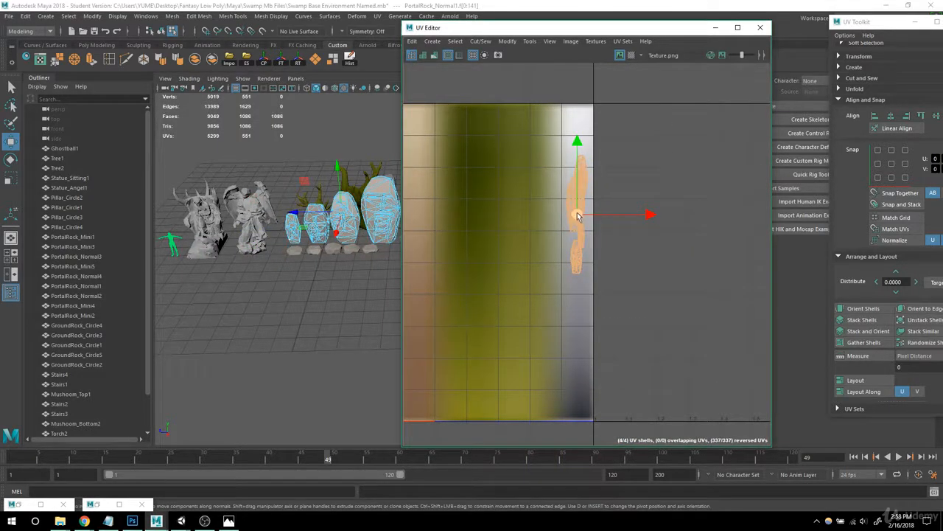
drag(578, 222, 582, 271)
- Return to object selection with nothing selected and move the UV Editor aside to uncover the carved rocks
right_drag(276, 190, 318, 175)
click(399, 235)
alt+right_drag(289, 206, 290, 243)
alt+middle_drag(290, 243, 265, 227)
drag(486, 26, 596, 50)
alt+middle_drag(371, 235, 323, 258)
alt+right_drag(324, 258, 399, 289)
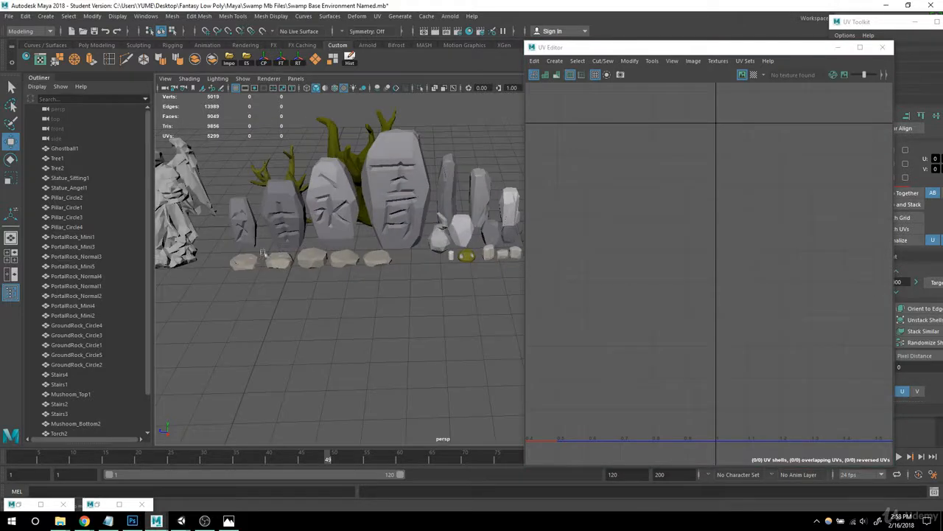
- Select the smallest carved rock, PortalRock_Normal1, frame it closely and switch it to face selection
click(248, 220)
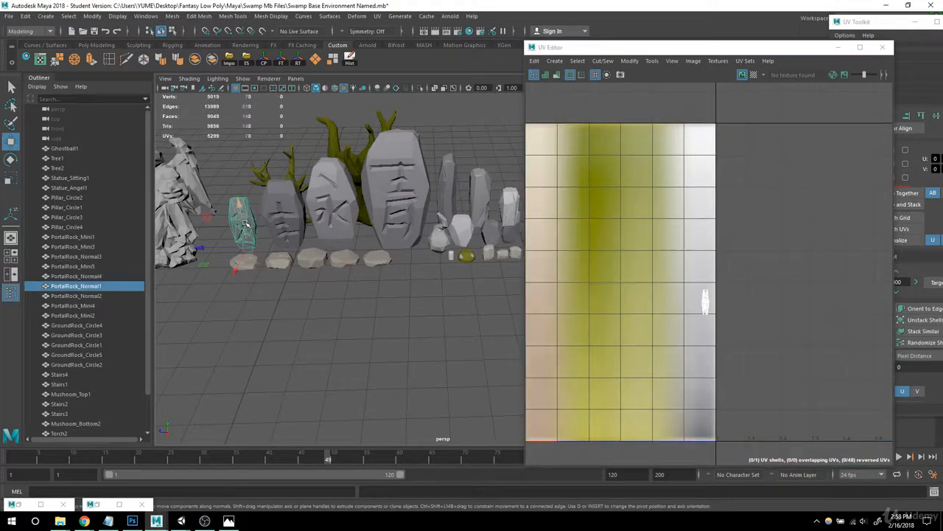
alt+right_drag(239, 300, 290, 305)
alt+middle_drag(290, 305, 362, 311)
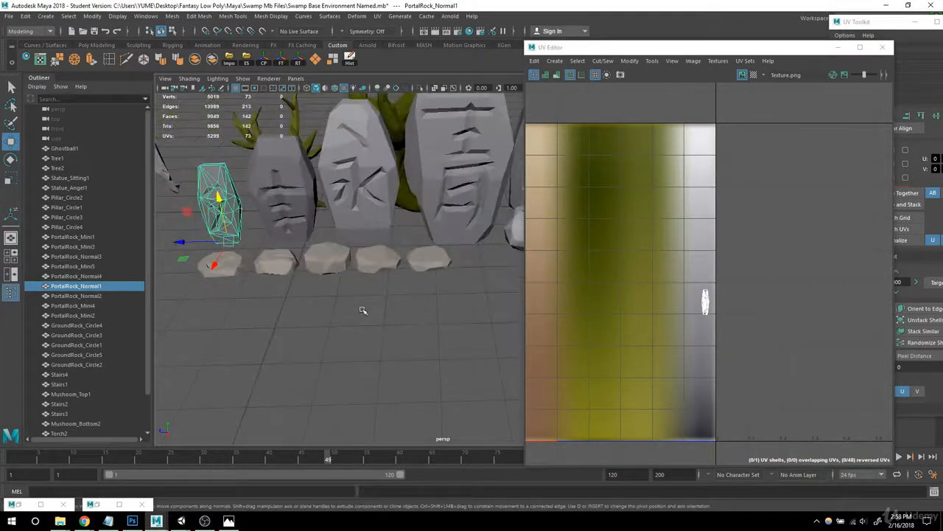
key(f)
mouse_move(460, 276)
alt+mouse_down()
mouse_move(447, 267)
mouse_move(450, 291)
alt+mouse_up()
alt+middle_drag(451, 291, 414, 231)
alt+drag(414, 231, 427, 255)
alt+middle_drag(428, 255, 432, 278)
alt+drag(432, 278, 412, 294)
alt+middle_drag(412, 293, 401, 252)
right_drag(382, 207, 382, 252)
alt+drag(382, 252, 394, 221)
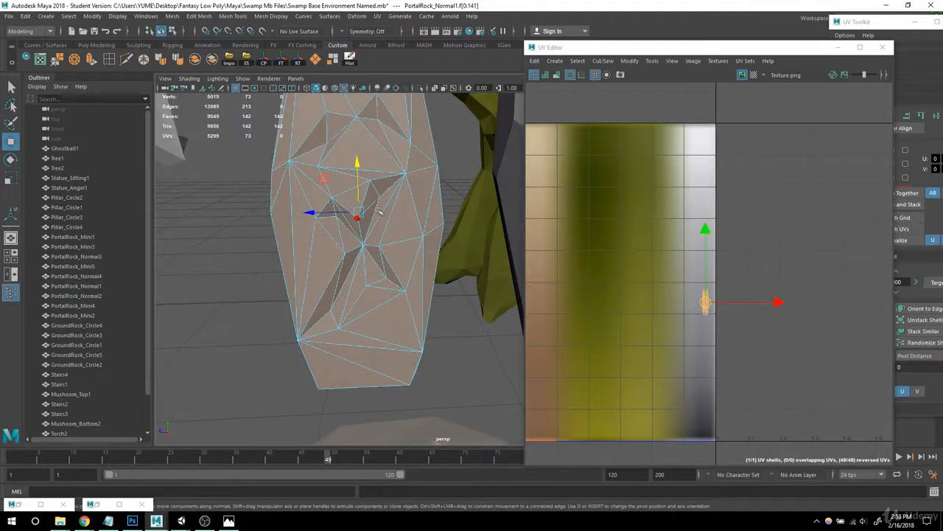
alt+middle_drag(394, 221, 400, 247)
- Select the recessed faces of the upper carved stroke and the small middle notch on the front of PortalRock_Normal1
click(340, 158)
key(q)
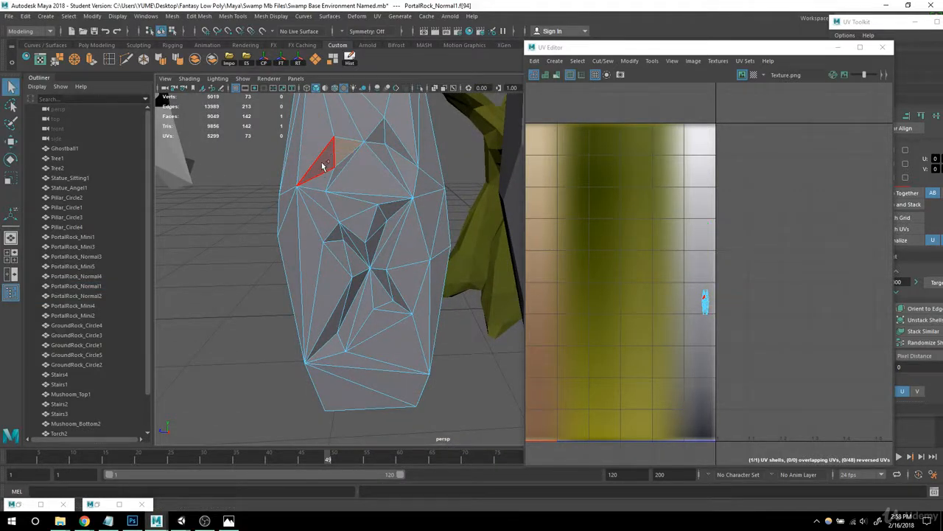
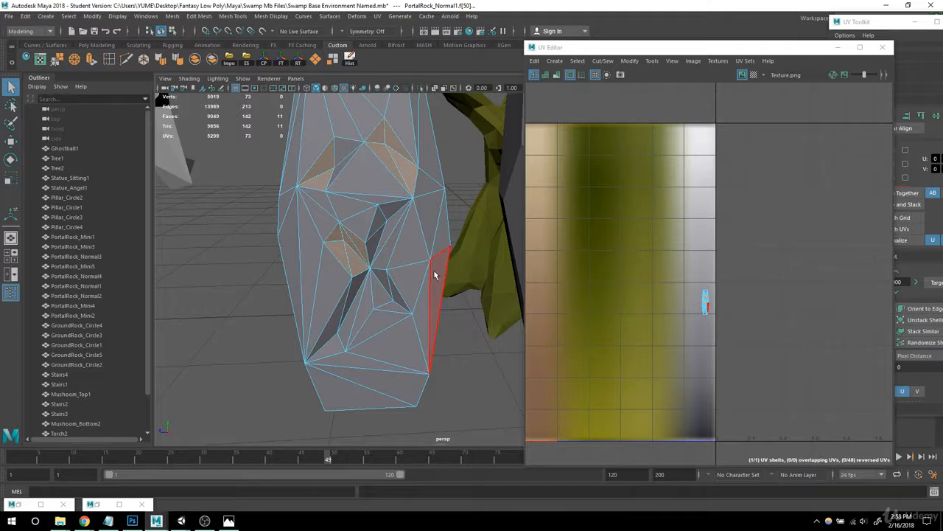
scroll(444, 302, up, 4)
alt+middle_drag(451, 322, 395, 252)
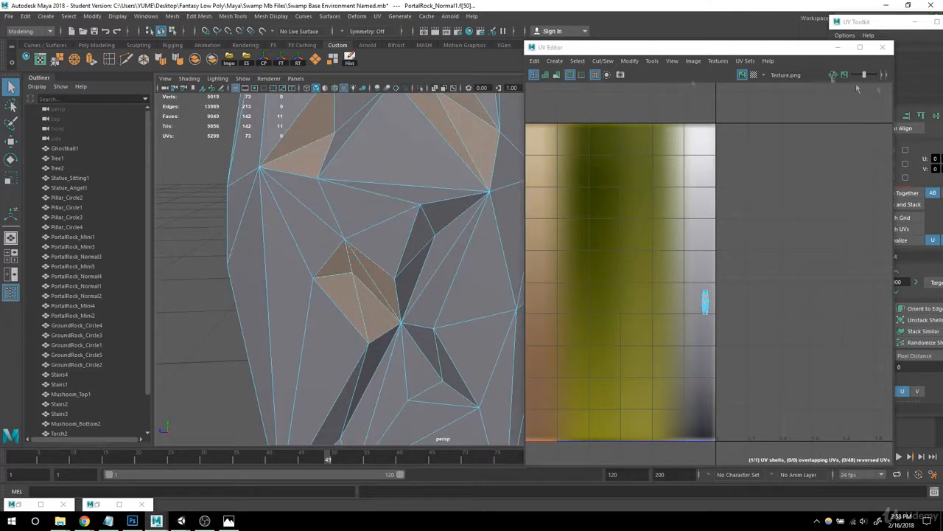
- Minimize the UV Editor and close the Outliner to enlarge the perspective view
click(838, 47)
key(f)
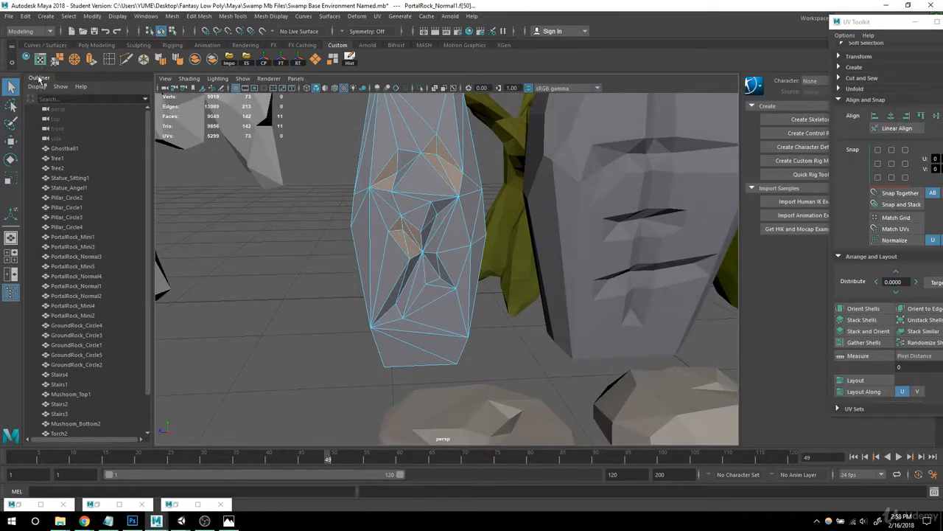
right_click(38, 77)
click(48, 116)
- Add the remaining recessed faces of the front carving's crossing strokes on PortalRock_Normal1 to the face selection
scroll(421, 251, up, 2)
alt+drag(421, 251, 383, 253)
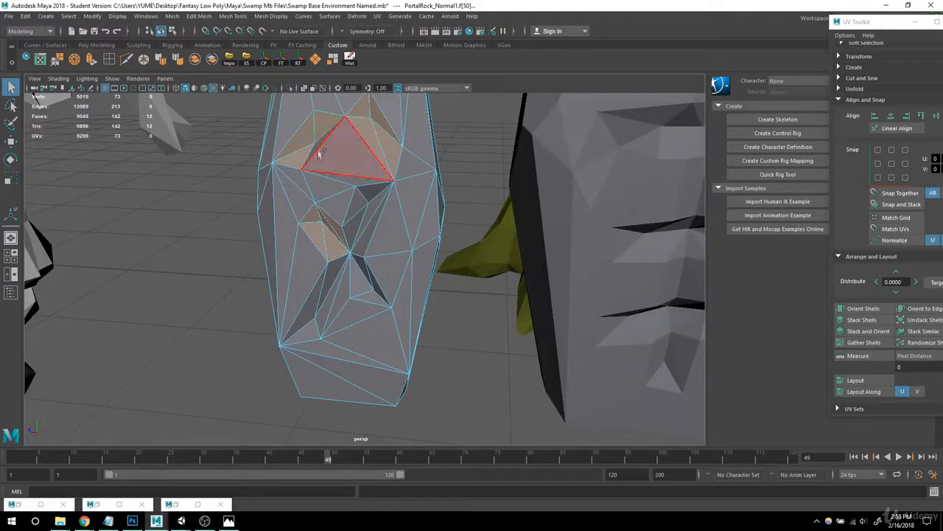
alt+drag(356, 169, 441, 240)
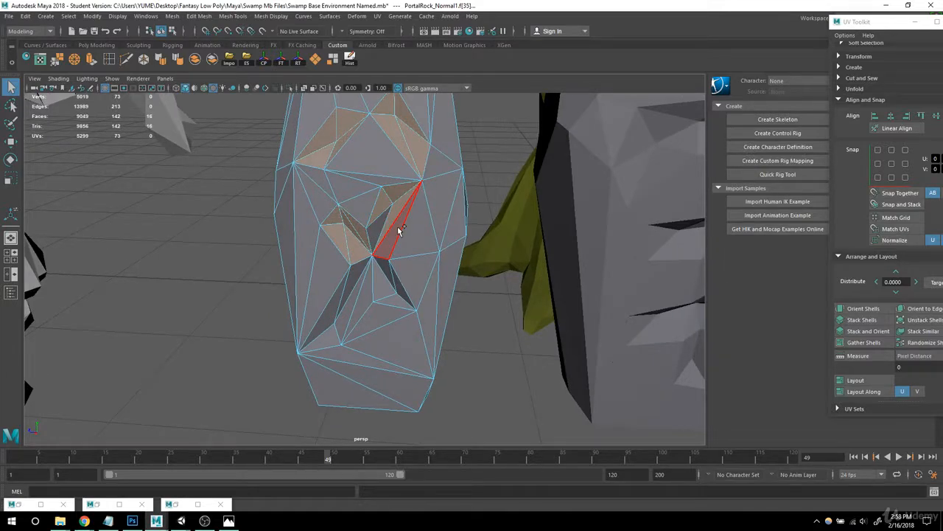
shift+click(382, 284)
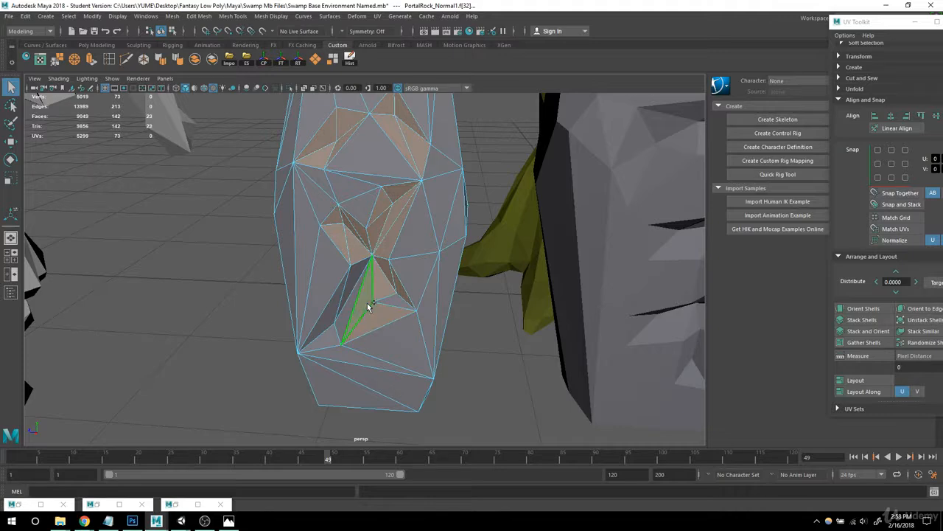
alt+drag(485, 293, 351, 309)
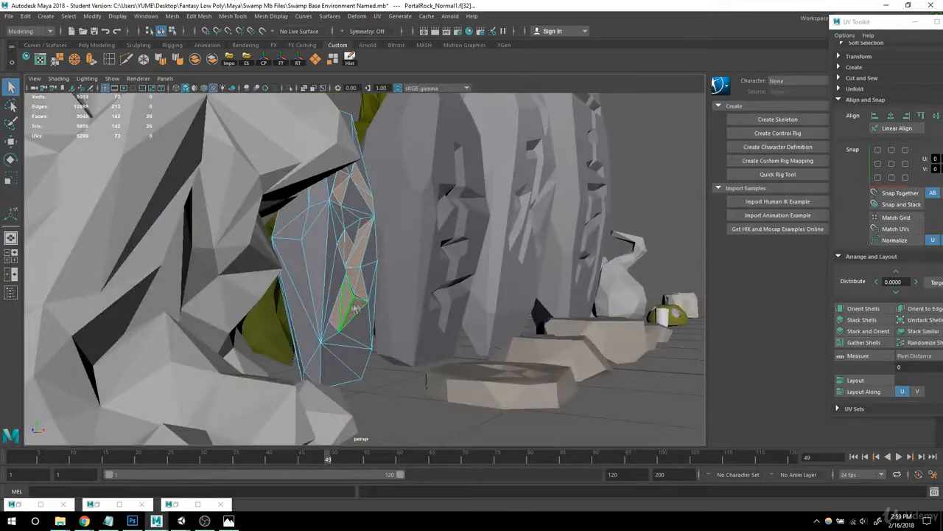
- Add the recessed faces of the back carving on PortalRock_Normal1, including the horizontal grooves and the square frame, to the selection
alt+drag(458, 293, 387, 137)
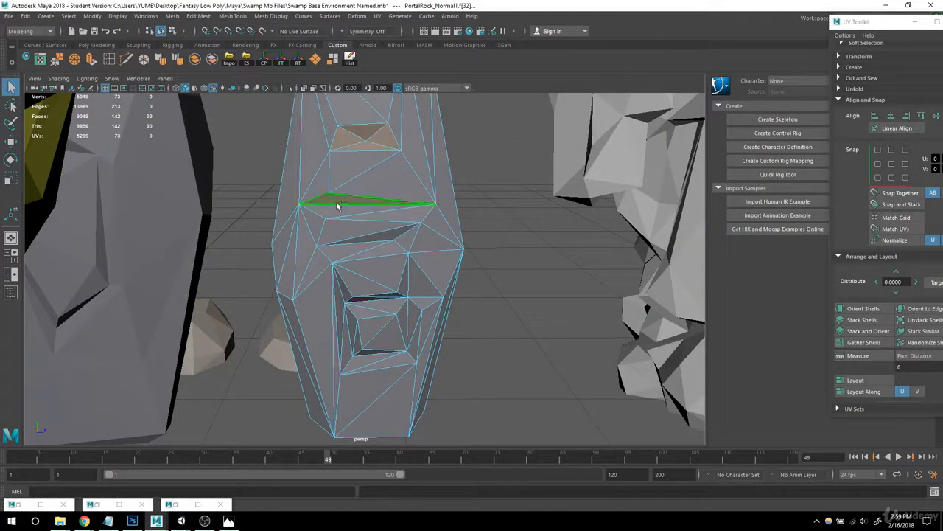
alt+drag(552, 271, 271, 269)
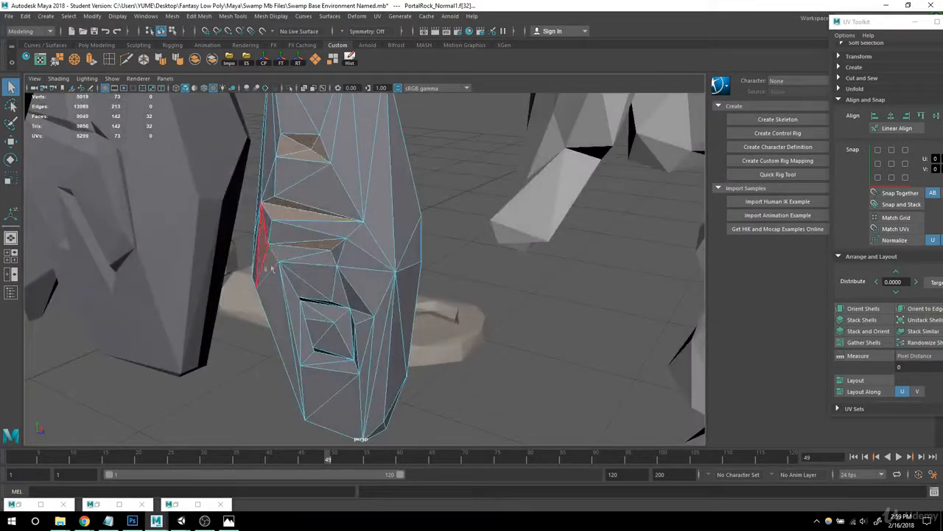
alt+drag(393, 292, 496, 235)
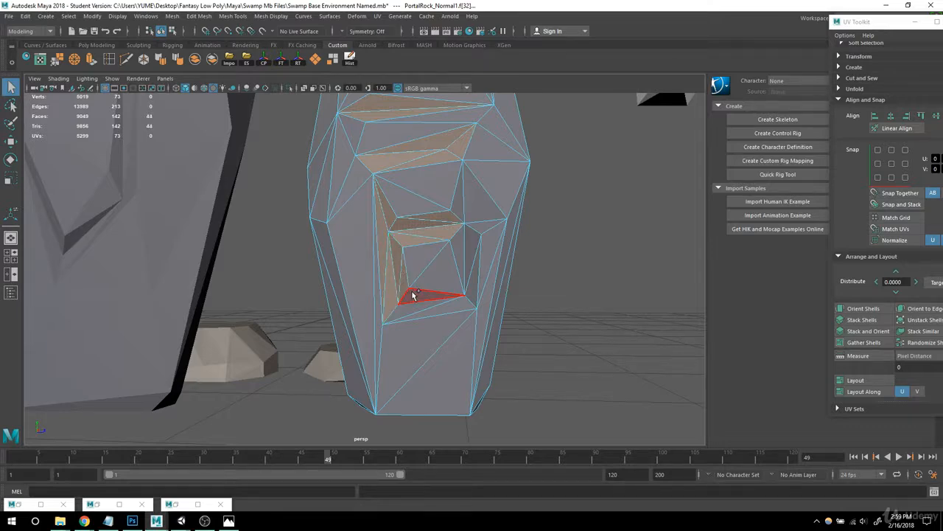
alt+drag(483, 295, 524, 300)
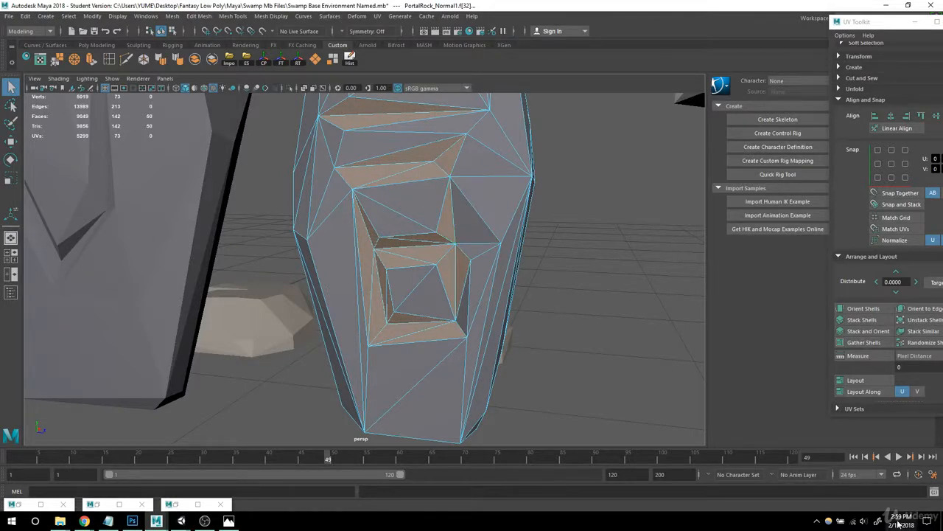
click(901, 522)
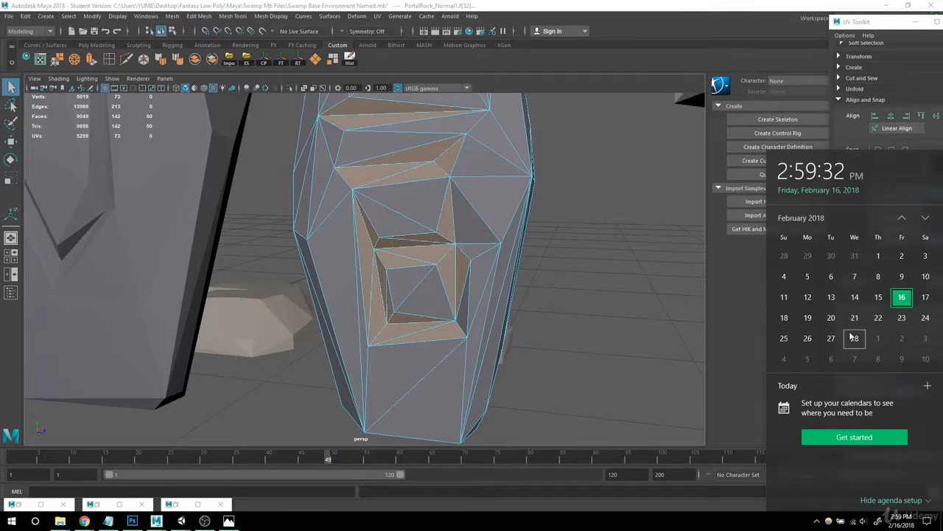
mouse_move(514, 296)
alt+mouse_down()
mouse_move(489, 298)
mouse_move(476, 271)
mouse_move(488, 337)
mouse_move(582, 310)
mouse_move(543, 273)
mouse_move(464, 276)
mouse_move(461, 268)
mouse_move(568, 272)
mouse_move(497, 280)
mouse_move(538, 252)
mouse_move(435, 276)
mouse_move(501, 309)
mouse_move(489, 274)
mouse_move(560, 296)
mouse_move(508, 263)
mouse_move(543, 248)
mouse_move(478, 295)
mouse_move(487, 232)
mouse_move(482, 249)
mouse_move(446, 269)
mouse_move(449, 221)
mouse_move(463, 253)
mouse_move(485, 252)
mouse_move(544, 300)
mouse_move(508, 331)
mouse_move(459, 320)
mouse_move(527, 310)
alt+mouse_up()
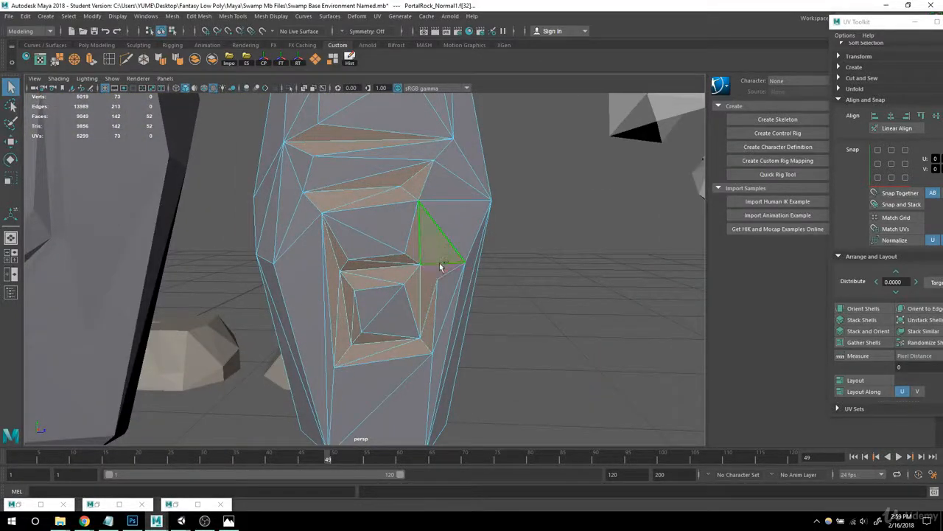
alt+drag(509, 256, 379, 298)
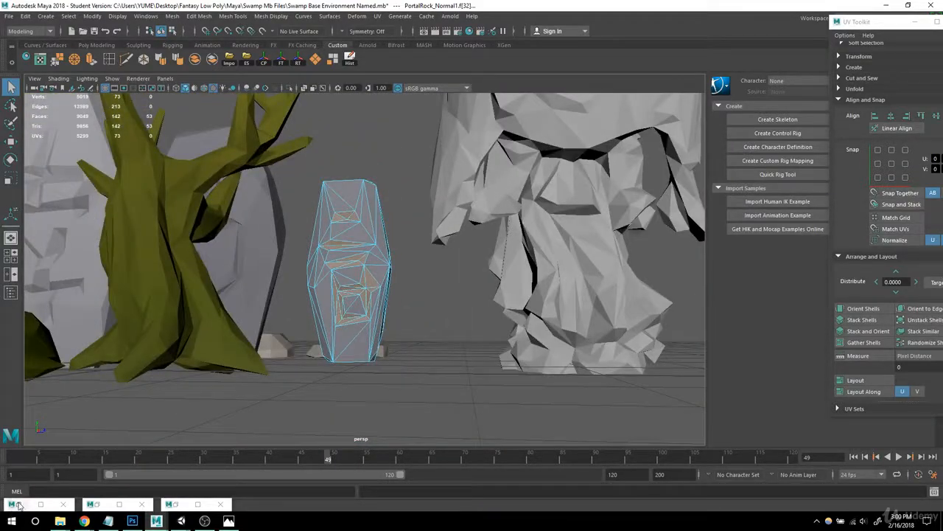
- Assign the lighter carving material from the Hypershade to the selected faces, minimize the Hypershade and return to object selection
click(18, 505)
right_drag(333, 168, 335, 138)
click(753, 94)
alt+drag(468, 255, 371, 264)
right_drag(331, 190, 360, 177)
click(433, 225)
- Select the missed faces in the lower diagonal stroke of PortalRock_Normal1's front carving
alt+right_drag(433, 226, 359, 255)
alt+drag(359, 255, 368, 234)
alt+right_drag(369, 234, 545, 315)
alt+drag(544, 316, 353, 228)
click(341, 253)
scroll(341, 253, up, 3)
alt+middle_drag(342, 252, 342, 219)
right_drag(342, 219, 340, 242)
click(333, 256)
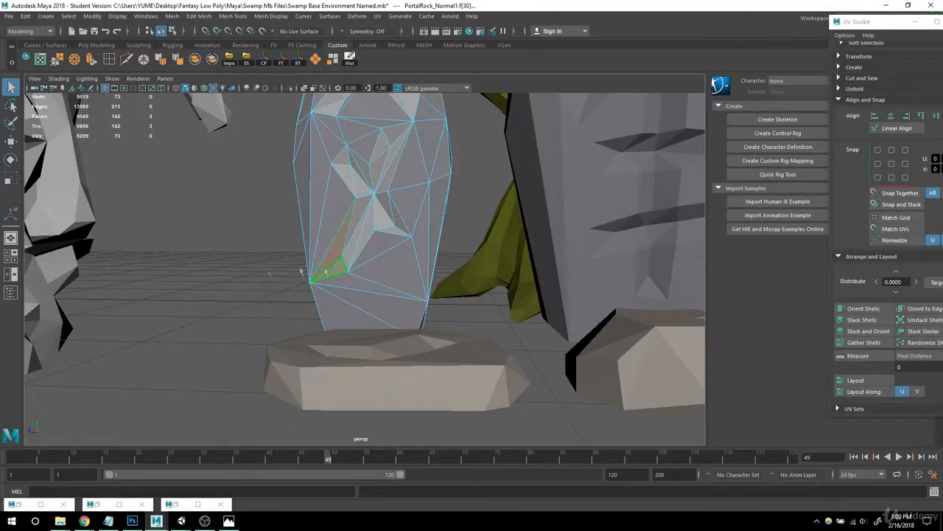
- Assign the same lighter carving material to the missed faces, minimize the Hypershade and deselect the rock
click(27, 505)
right_drag(335, 165, 337, 139)
click(752, 96)
key(f)
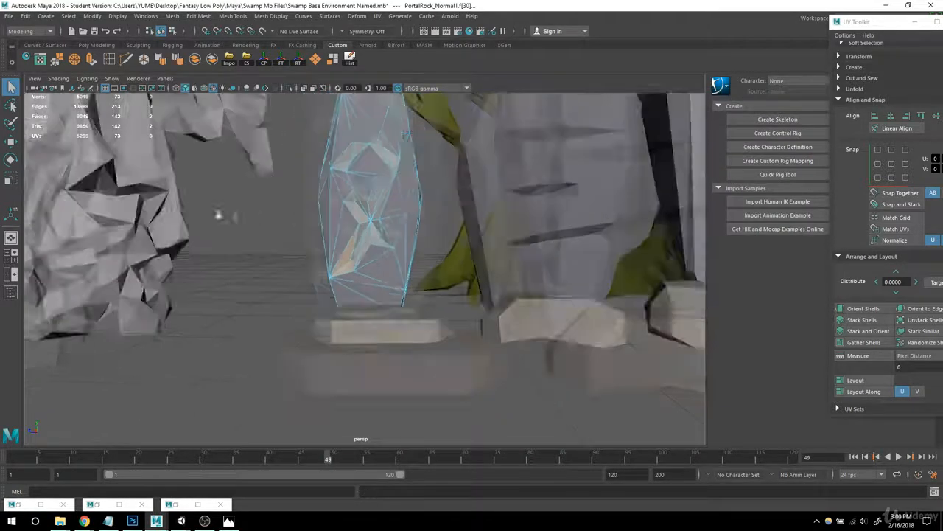
right_drag(310, 168, 366, 152)
click(371, 157)
- Switch PortalRock_Normal2 to face selection and select the faces of the short vertical stroke at the top of its carving
alt+drag(448, 248, 390, 246)
click(390, 246)
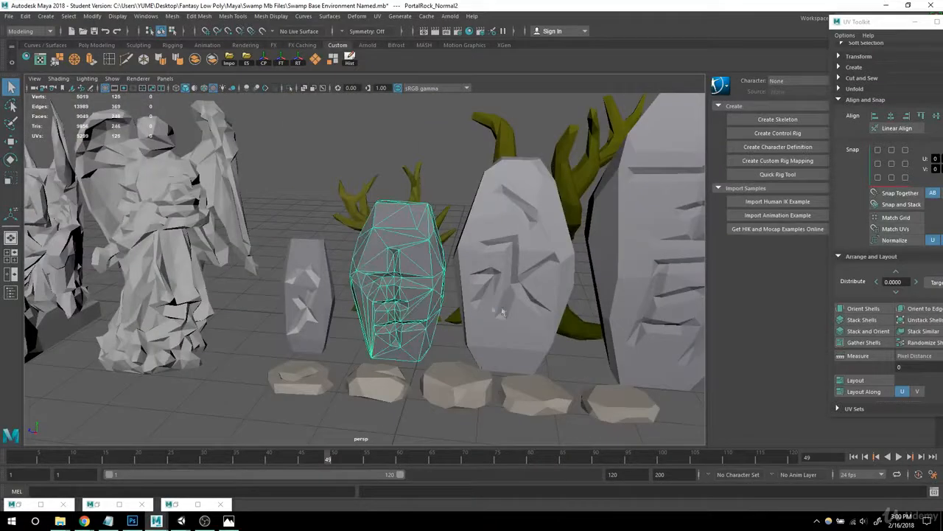
key(f)
mouse_move(359, 165)
right_down()
mouse_move(356, 177)
mouse_move(342, 159)
right_up()
click(350, 149)
alt+drag(346, 215, 382, 210)
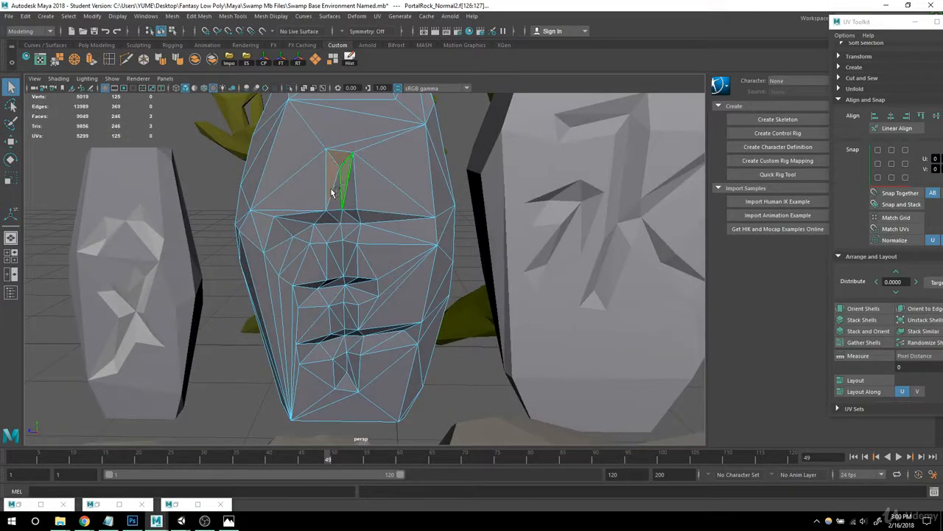
shift+click(351, 190)
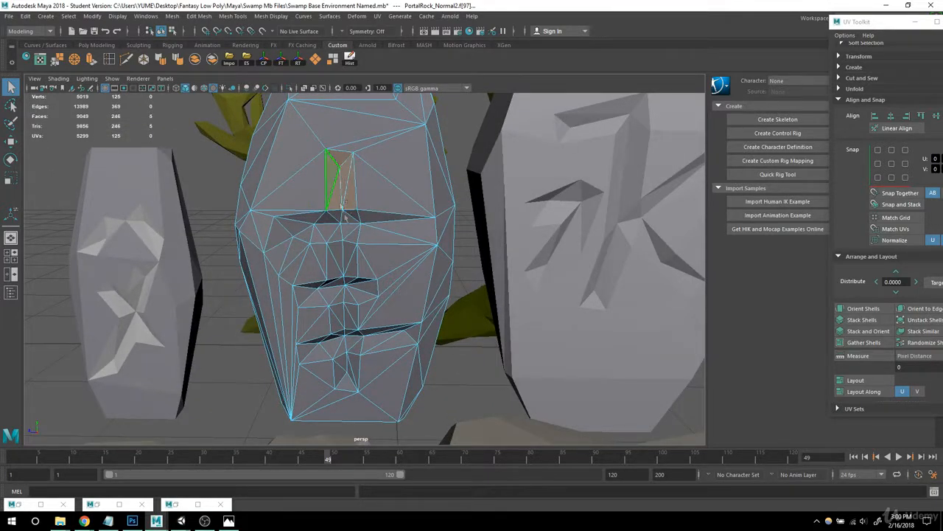
- Add the recessed faces of the long upper horizontal stroke on PortalRock_Normal2 to the selection
alt+right_drag(348, 269, 400, 263)
alt+middle_drag(401, 263, 418, 234)
alt+right_drag(418, 233, 385, 216)
alt+middle_drag(386, 216, 379, 198)
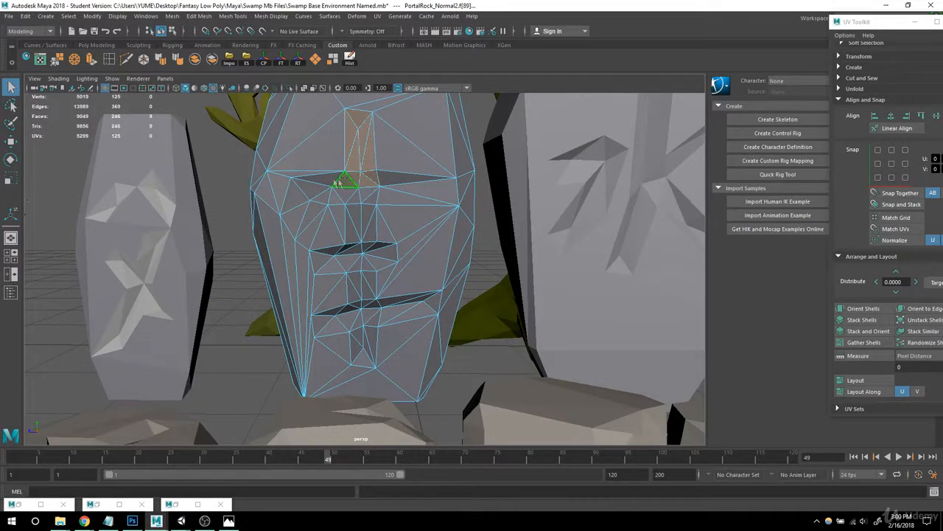
alt+drag(410, 191, 364, 213)
alt+drag(322, 171, 340, 194)
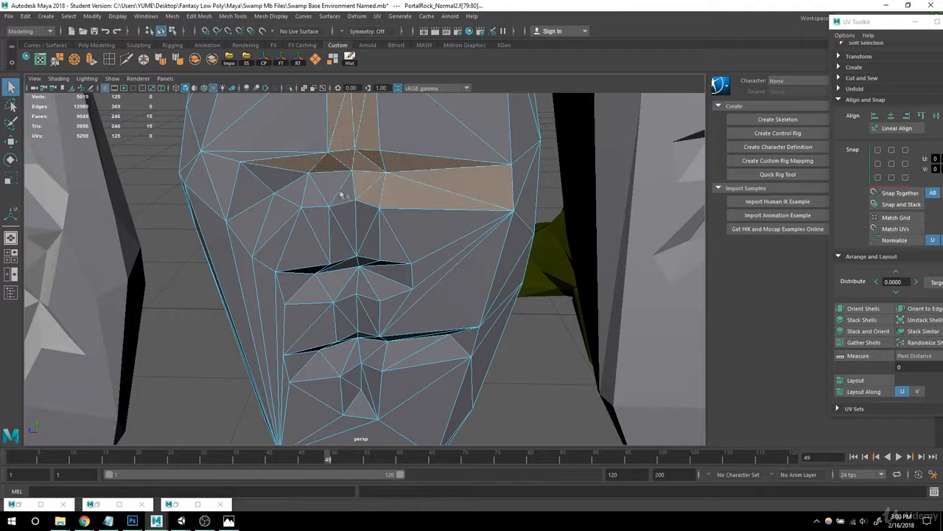
alt+drag(357, 197, 232, 170)
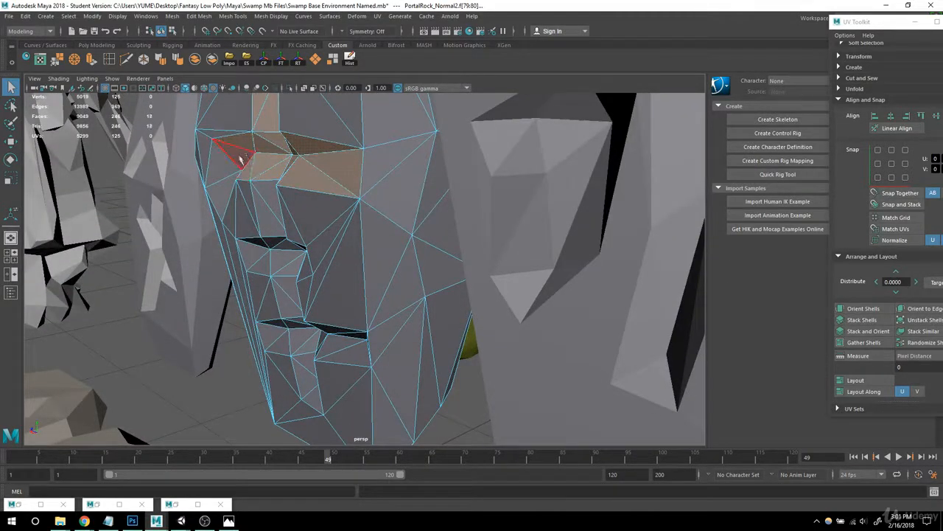
alt+drag(345, 197, 295, 177)
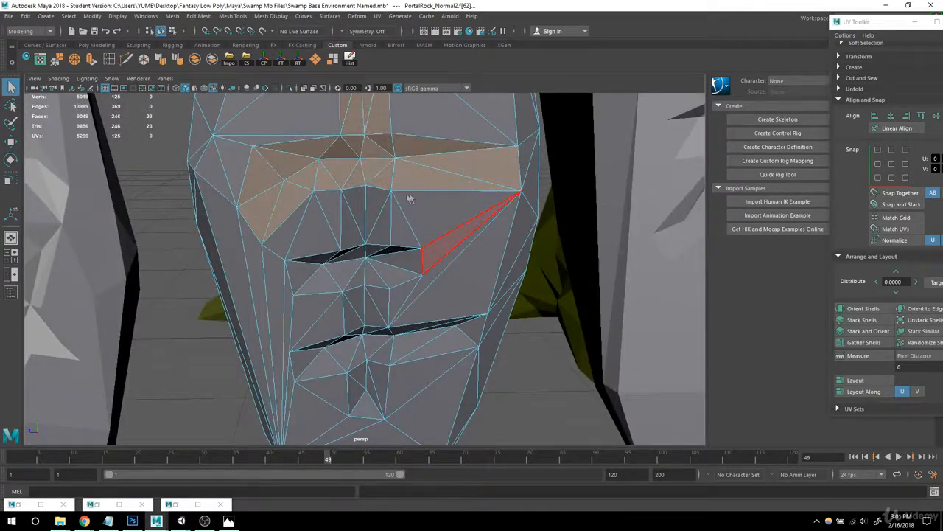
- Add the recessed faces of the central vertical stroke and short middle horizontal stroke on PortalRock_Normal2 to the selection
alt+drag(410, 199, 424, 183)
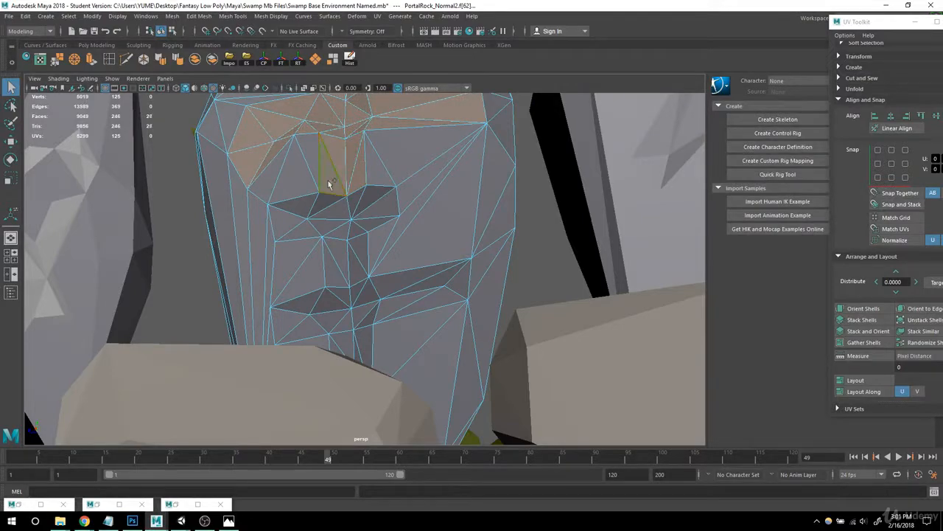
alt+drag(459, 229, 322, 174)
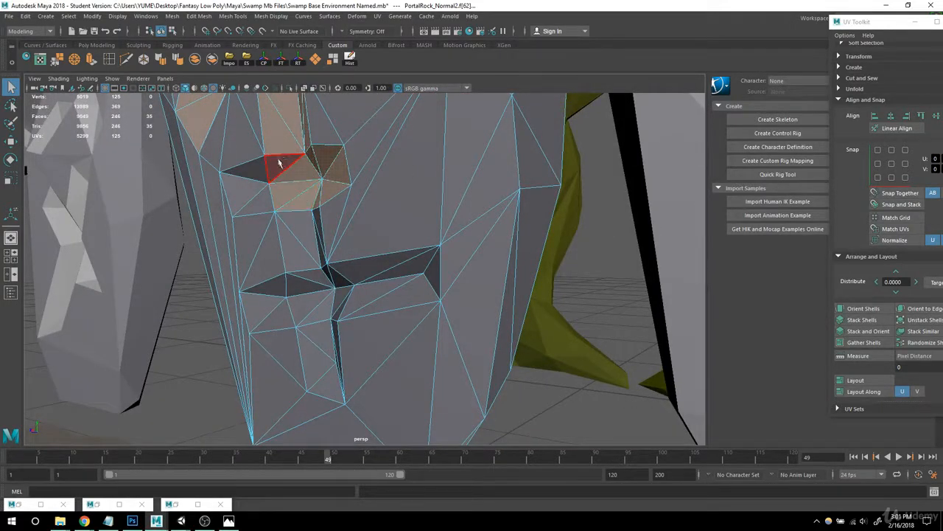
alt+drag(430, 195, 472, 236)
alt+right_drag(471, 236, 415, 247)
alt+drag(415, 247, 440, 220)
scroll(439, 221, up, 6)
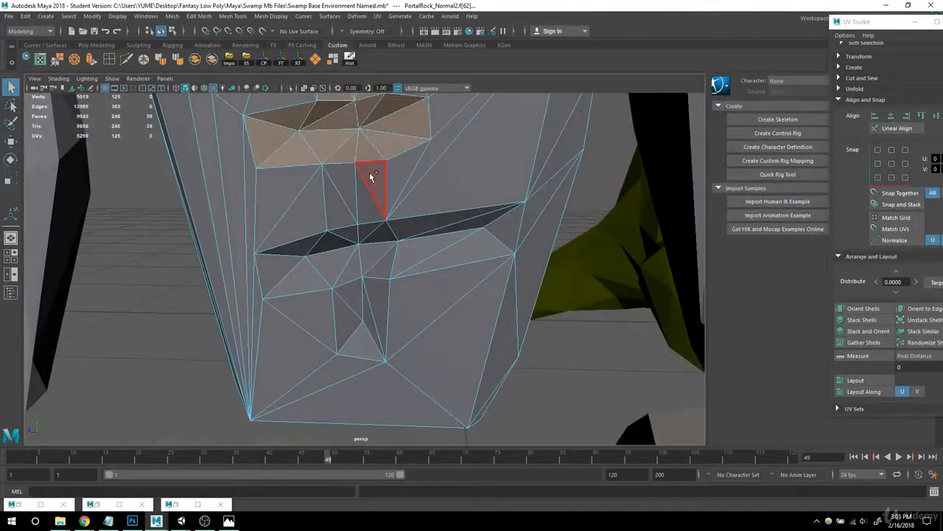
- Add the lower vertical stroke, the long lower horizontal stroke and the bottom tip of PortalRock_Normal2's carving to the face selection
alt+drag(378, 163, 290, 245)
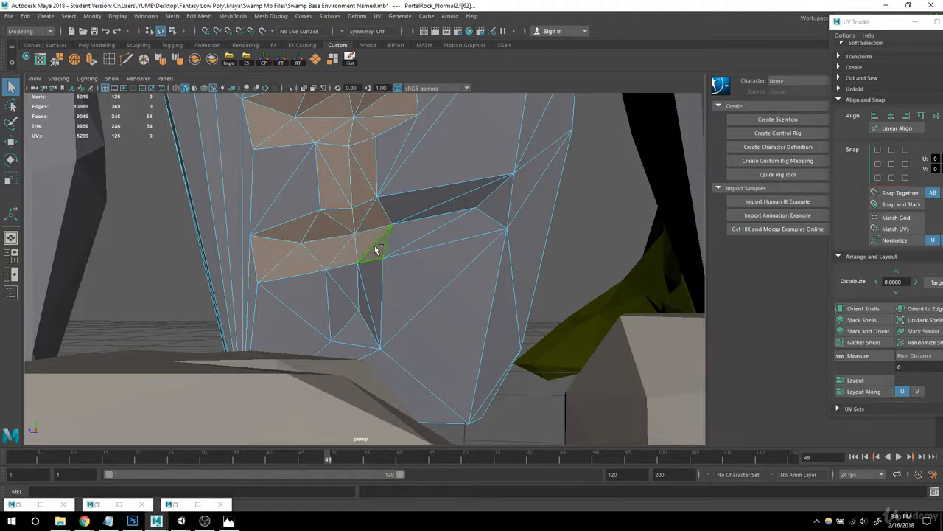
alt+drag(462, 236, 494, 242)
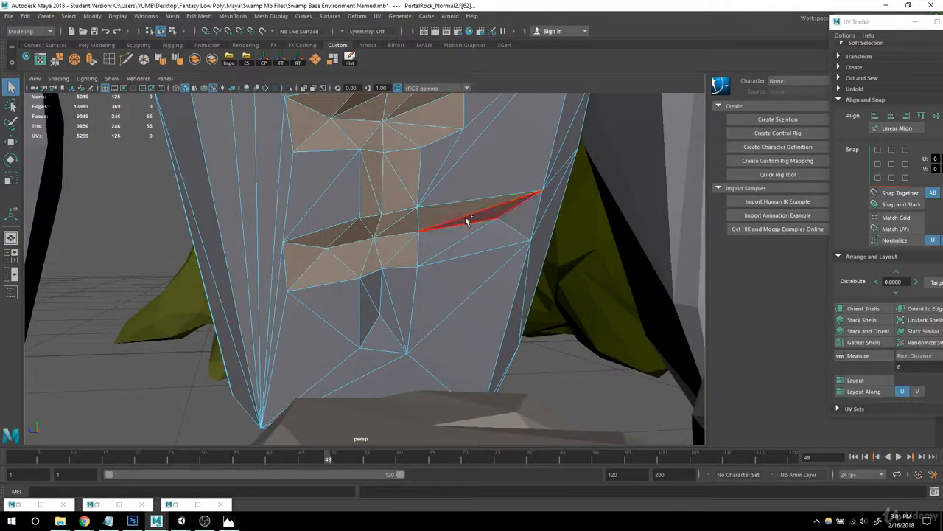
alt+right_drag(508, 295, 577, 317)
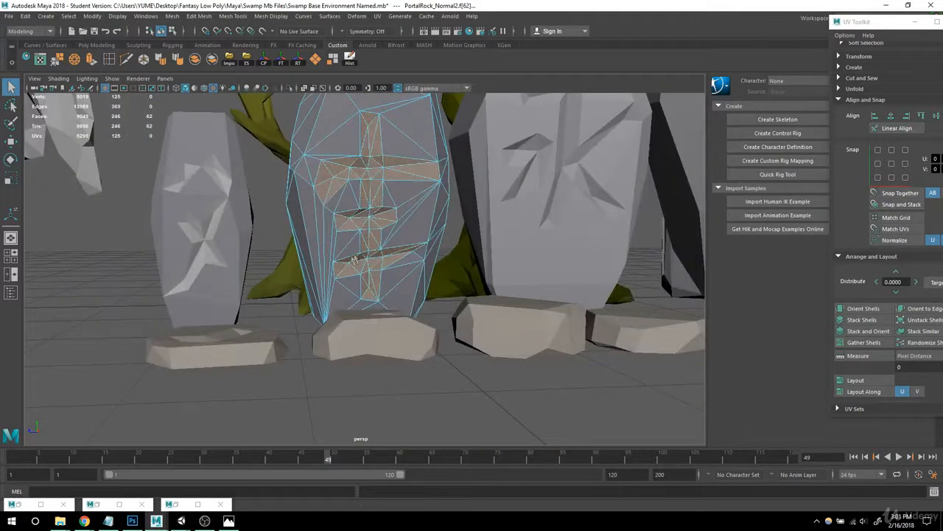
- Assign the existing Emissive material to PortalRock_Normal2's selected carving faces, minimize the Hypershade and leave face selection
alt+middle_drag(354, 260, 295, 315)
click(20, 506)
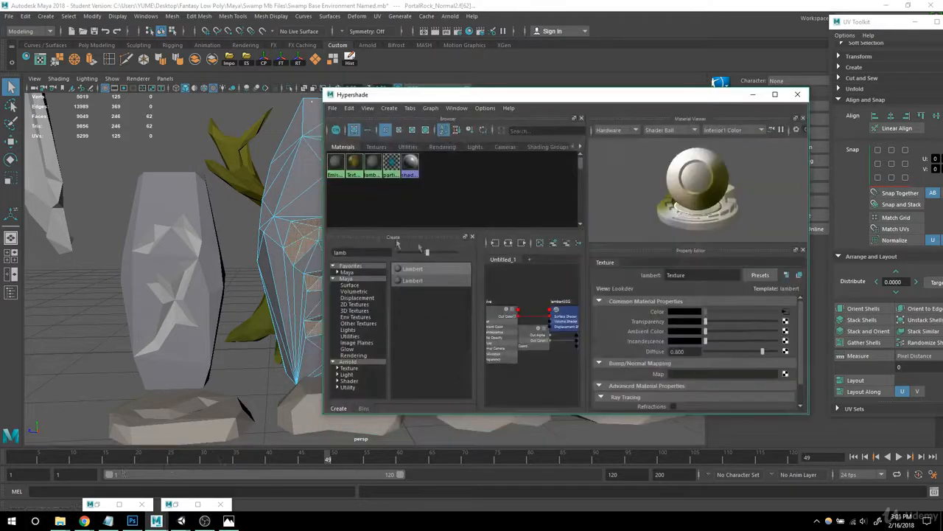
right_drag(335, 166, 333, 145)
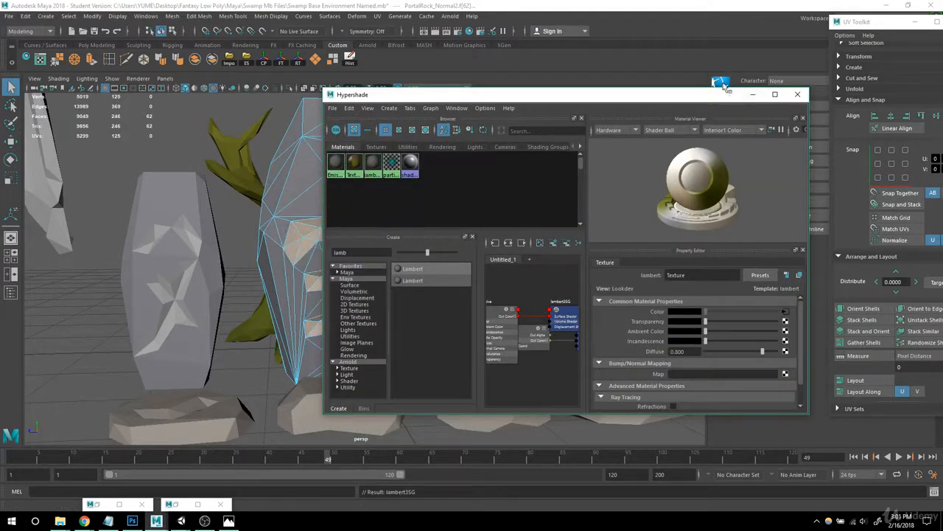
click(750, 94)
alt+right_drag(382, 255, 254, 276)
right_drag(339, 183, 393, 164)
alt+right_drag(409, 252, 477, 290)
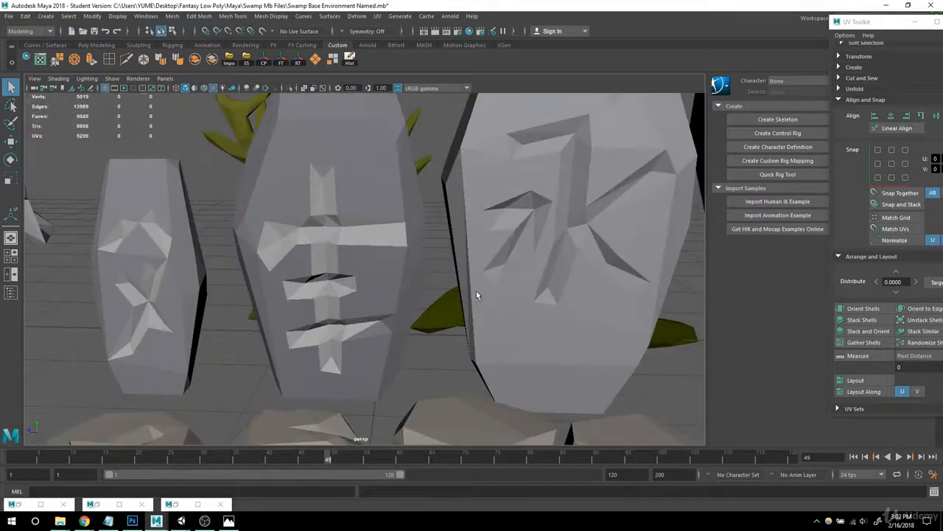
- Switch PortalRock_Normal2 back to face selection and select the missed faces along the upper side of its long lower horizontal stroke
alt+middle_drag(477, 290, 455, 197)
alt+drag(455, 197, 374, 231)
click(363, 174)
alt+right_drag(363, 174, 452, 232)
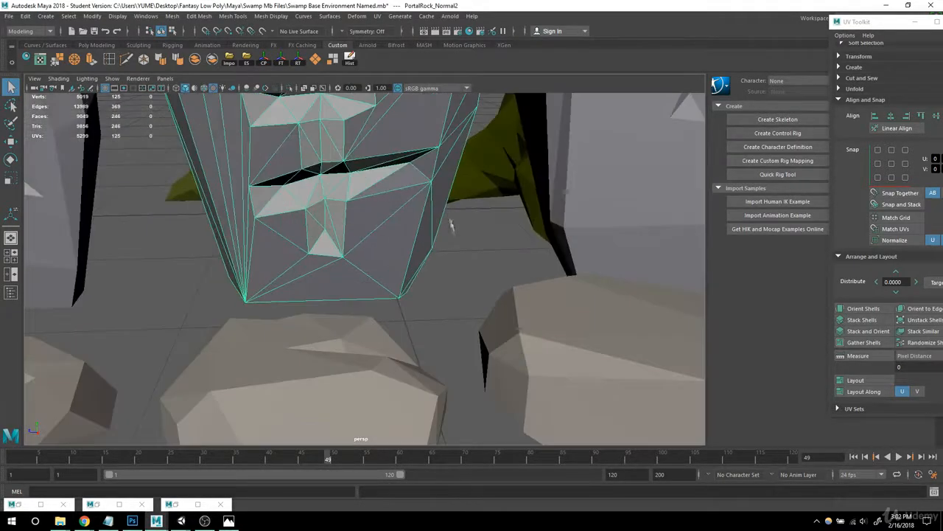
alt+middle_drag(452, 231, 469, 308)
alt+drag(469, 308, 419, 254)
right_drag(401, 224, 403, 240)
double_click(402, 240)
alt+right_drag(317, 238, 408, 253)
alt+drag(408, 252, 395, 284)
click(267, 226)
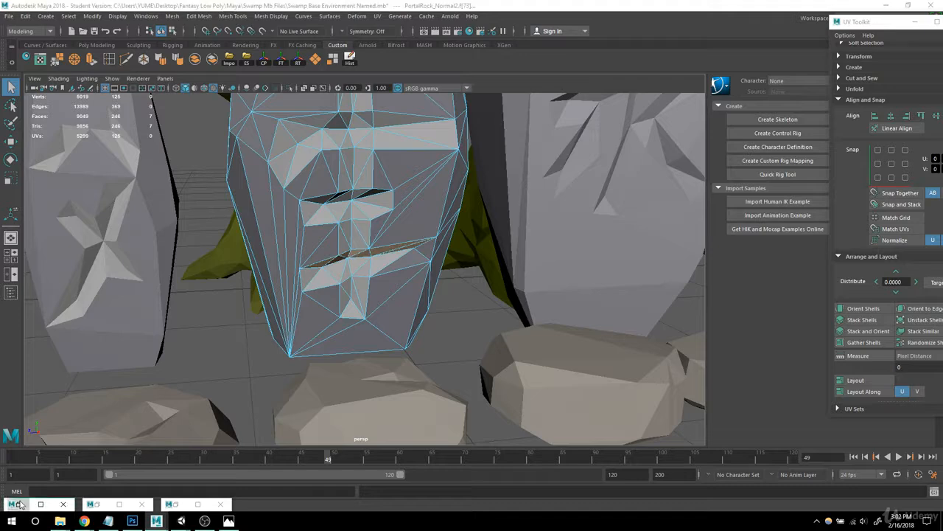
- Assign the Emissive material to these missed stroke faces, minimize the Hypershade and deselect PortalRock_Normal2
click(20, 504)
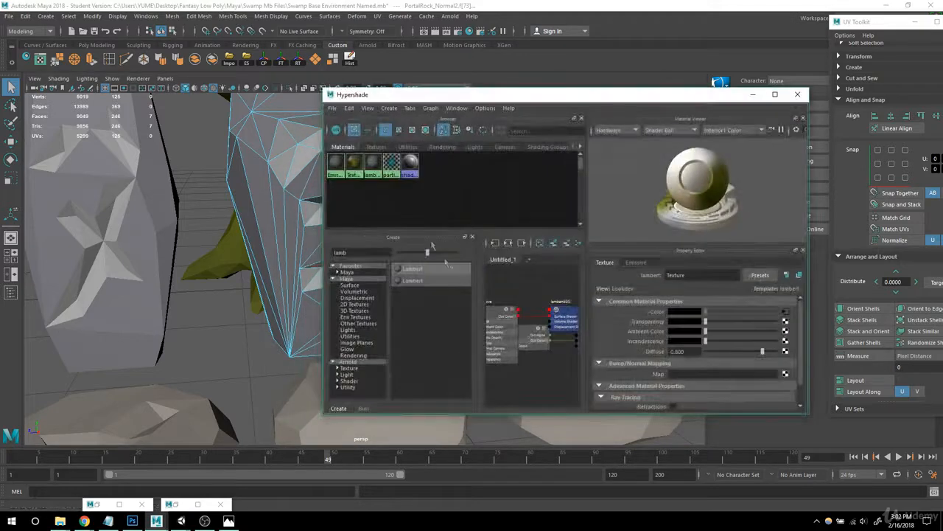
right_click(333, 165)
click(327, 139)
click(754, 94)
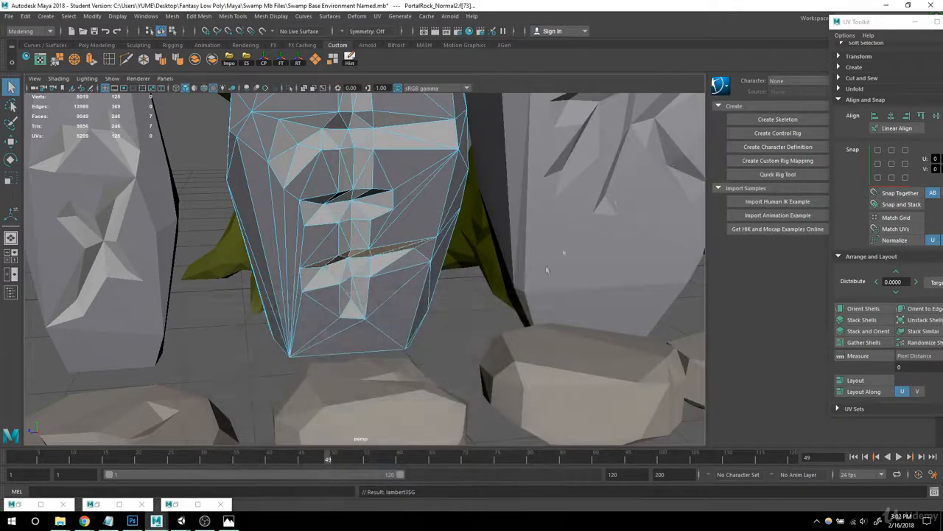
scroll(457, 280, down, 4)
alt+drag(428, 314, 352, 304)
alt+middle_drag(353, 304, 317, 279)
right_drag(217, 116, 250, 99)
click(163, 144)
- Check PortalRock_Normal2's carving for gaps and select the two remaining faces at the outer end of its long lower stroke
scroll(258, 173, down, 3)
alt+drag(260, 173, 376, 269)
scroll(377, 277, up, 5)
alt+drag(391, 339, 419, 322)
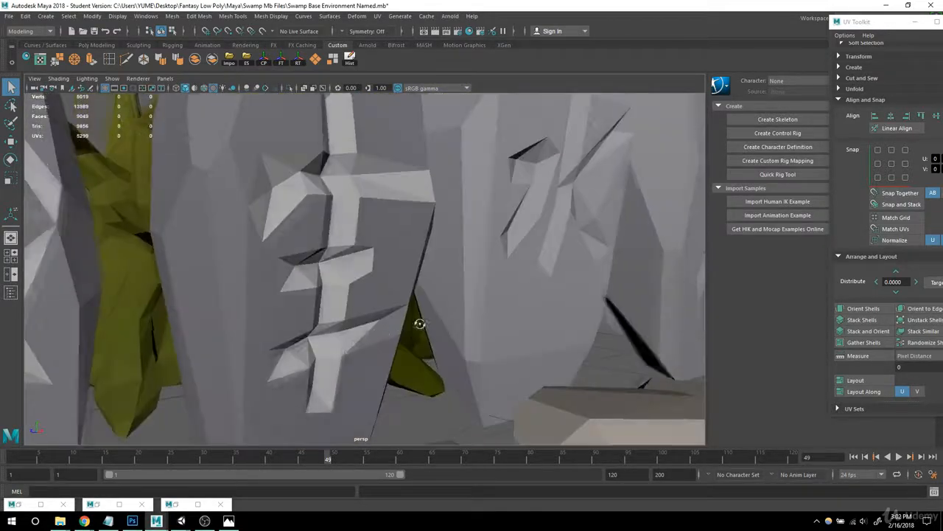
alt+middle_drag(419, 322, 359, 273)
scroll(358, 273, up, 3)
alt+drag(359, 274, 306, 268)
scroll(317, 240, down, 4)
click(347, 143)
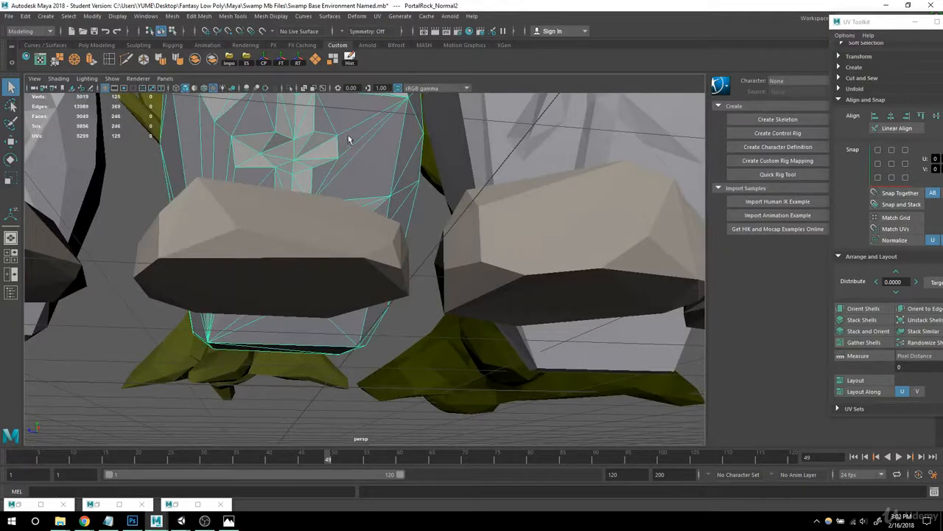
scroll(364, 168, up, 4)
right_click(375, 192)
right_drag(376, 192, 375, 216)
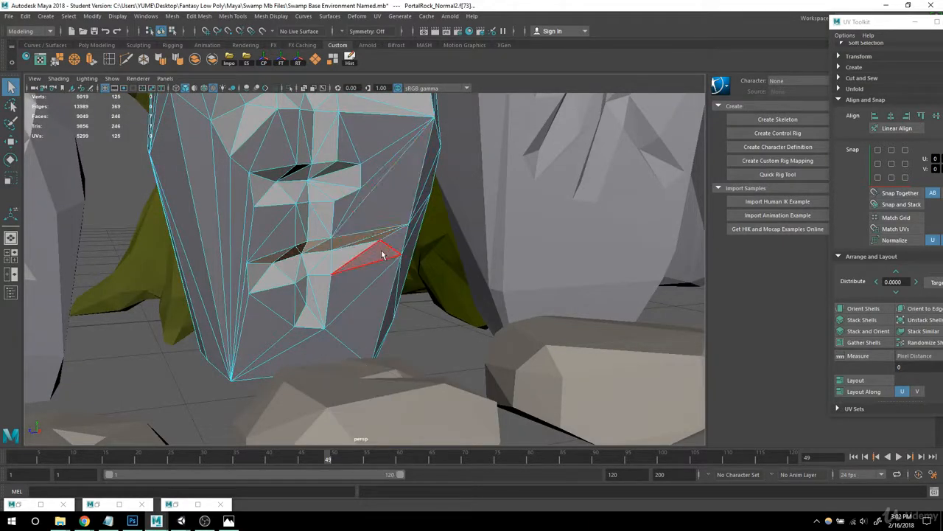
- Assign the Emissive material to the two remaining stroke faces and minimize the Hypershade
click(19, 506)
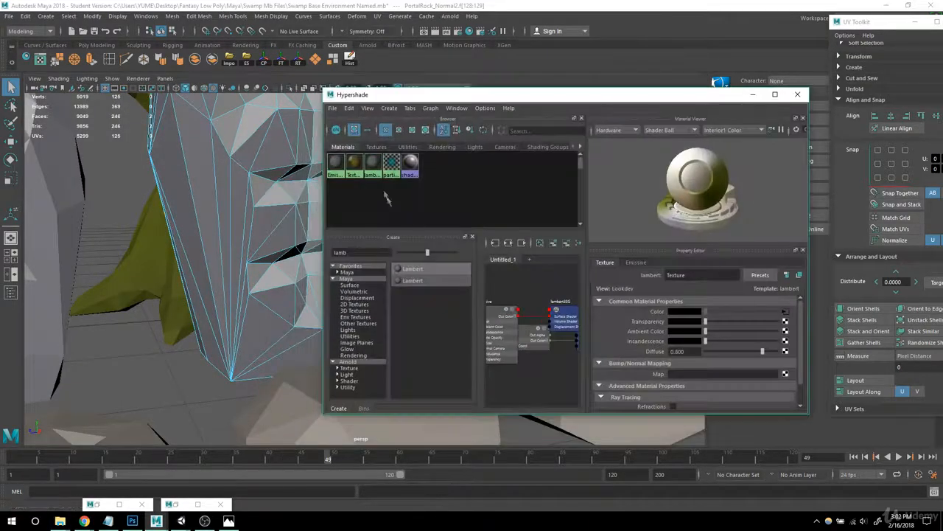
right_drag(337, 169, 339, 139)
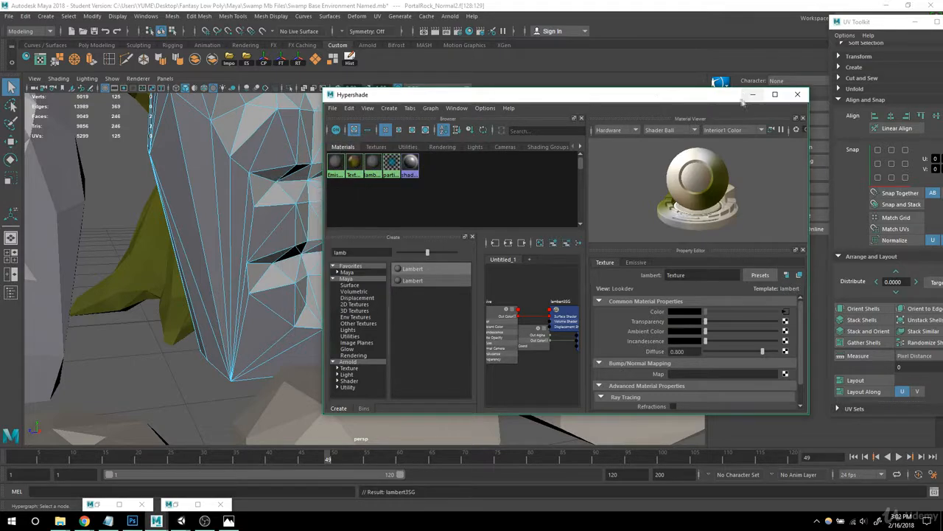
click(752, 95)
scroll(472, 222, down, 4)
scroll(309, 273, down, 5)
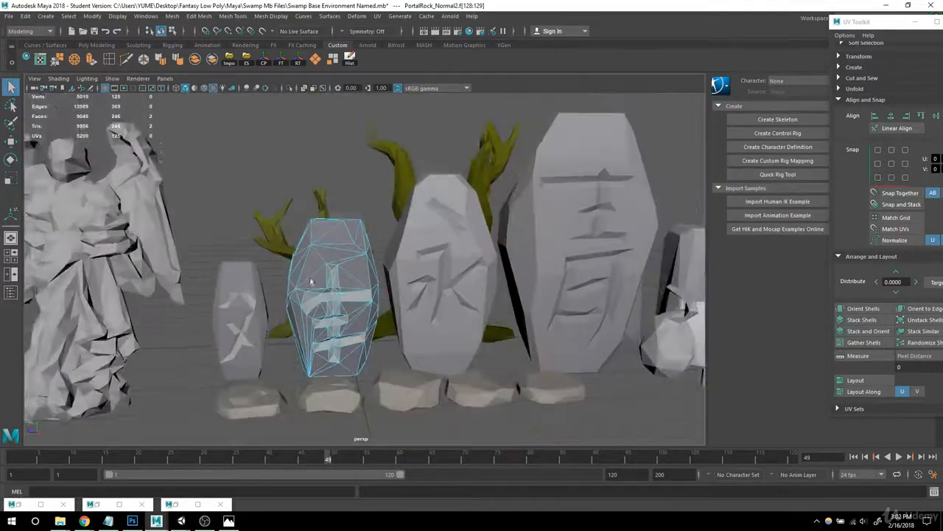
- Switch to Chrome, open YouTube in a new tab and search for "n3k en"
mouse_move(84, 521)
click(158, 479)
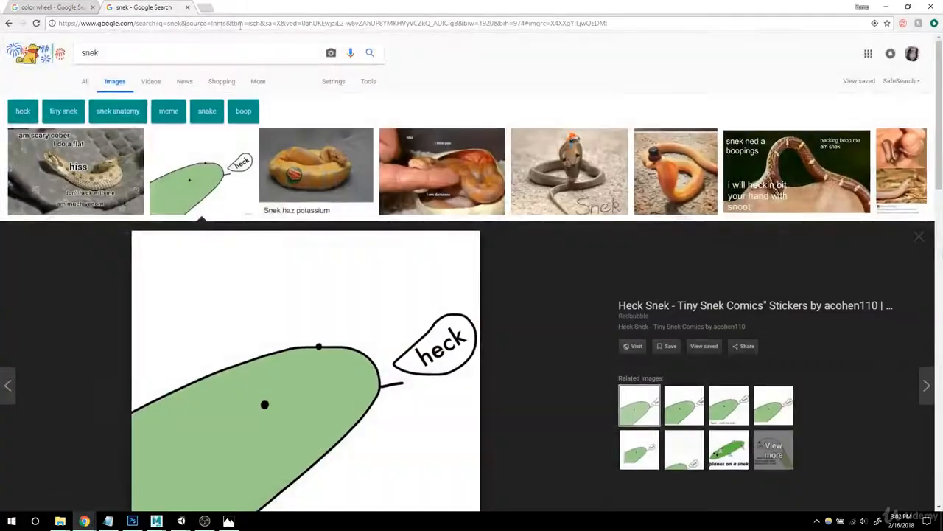
click(211, 7)
text(youtu)
key(Return)
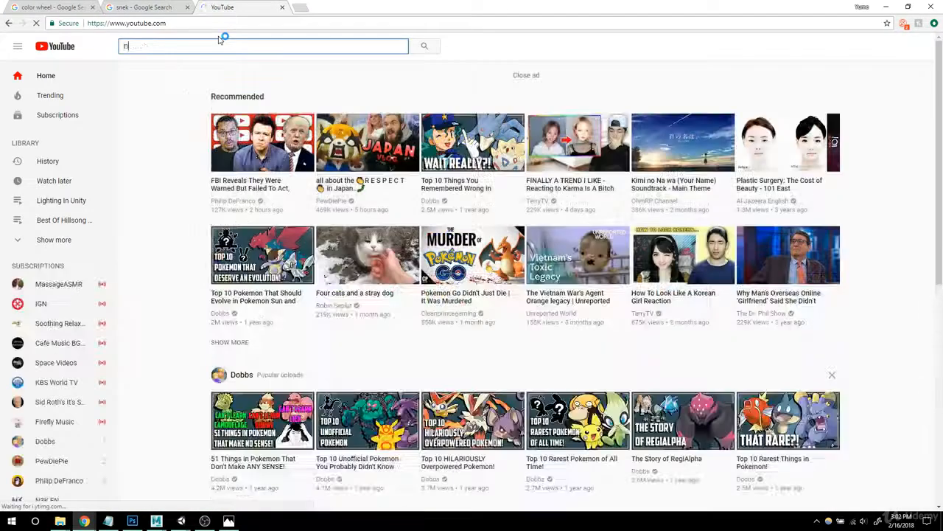
text(n3k en)
key(Return)
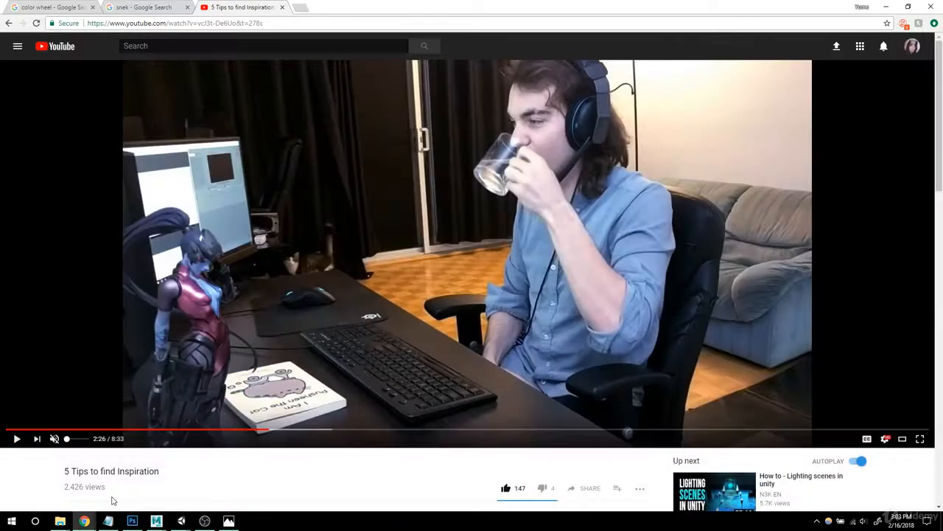
- View part of the "5 Tips to find Inspiration" video, close its browser tab and return to Maya
scroll(244, 421, down, 3)
scroll(244, 422, up, 3)
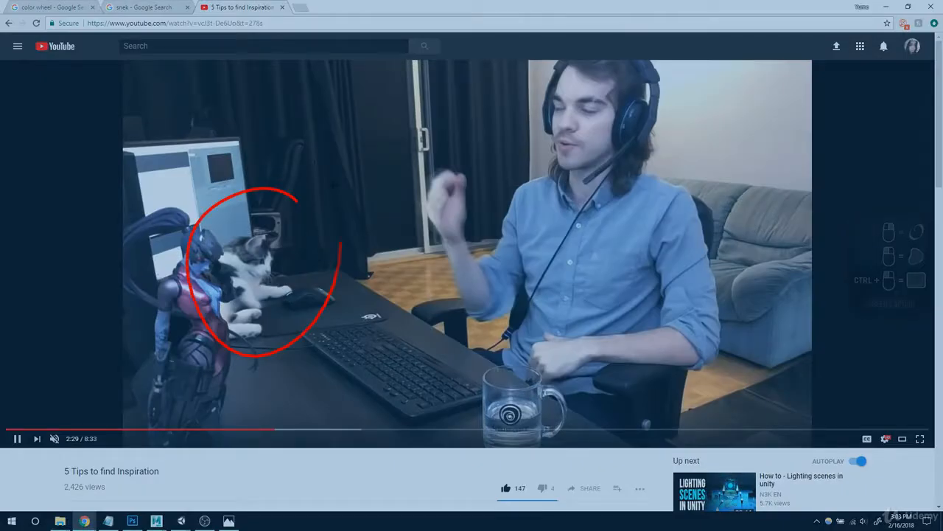
key(Escape)
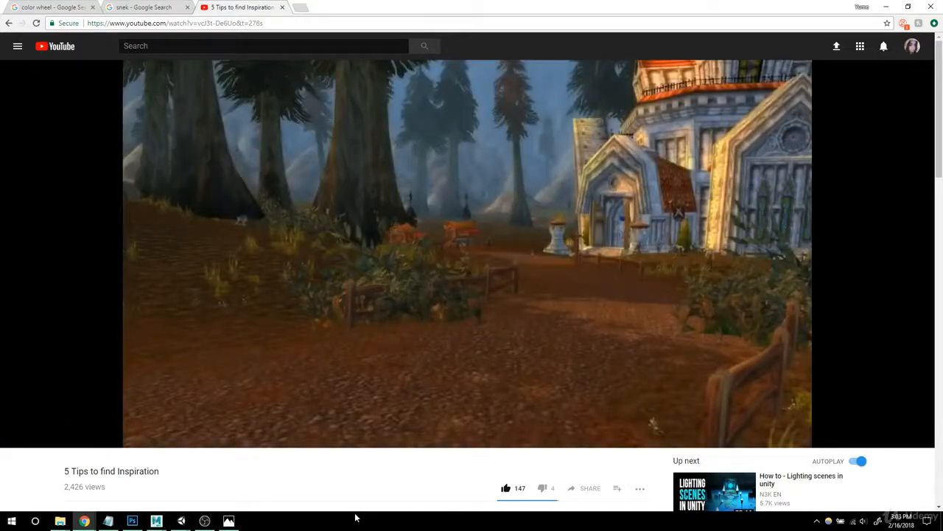
click(507, 320)
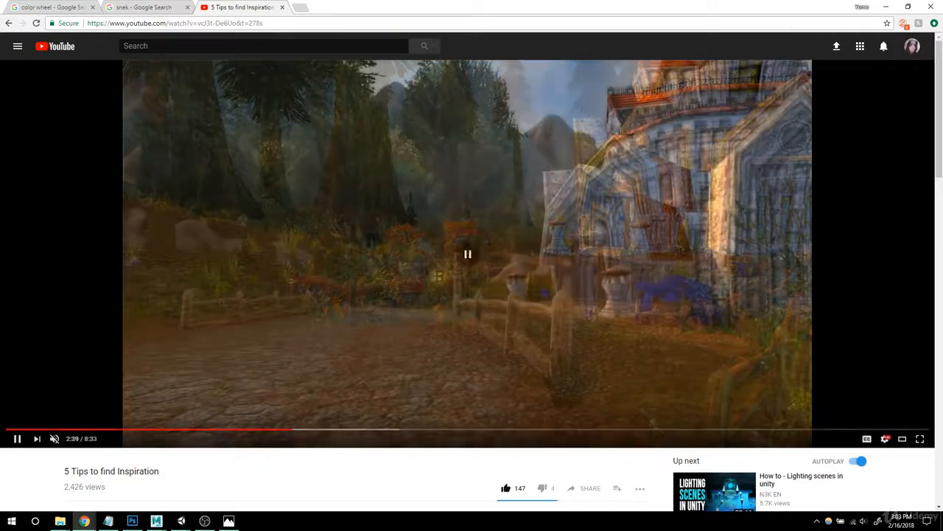
click(282, 9)
key(alt+Tab)
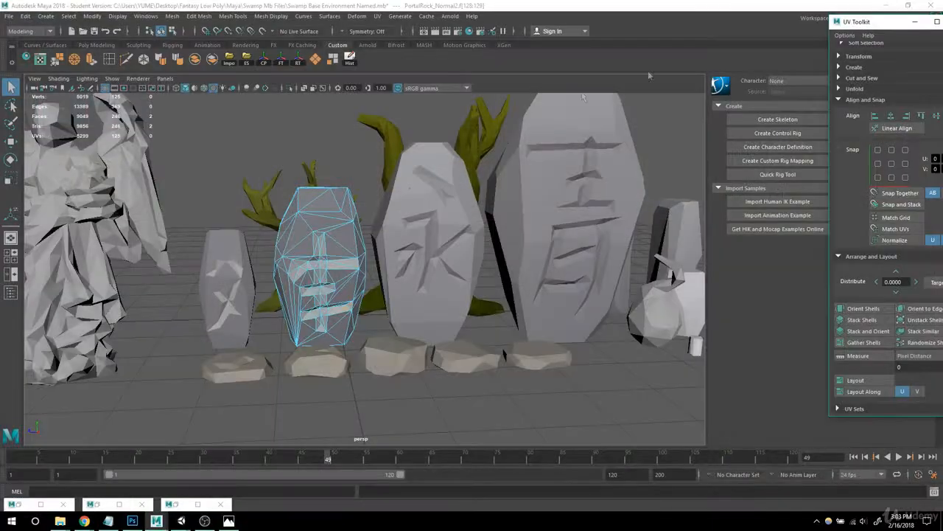
- Return PortalRock_Normal2 to object selection and hide the green trees standing behind the portal rocks
alt+right_drag(404, 305, 365, 299)
right_drag(335, 236, 377, 200)
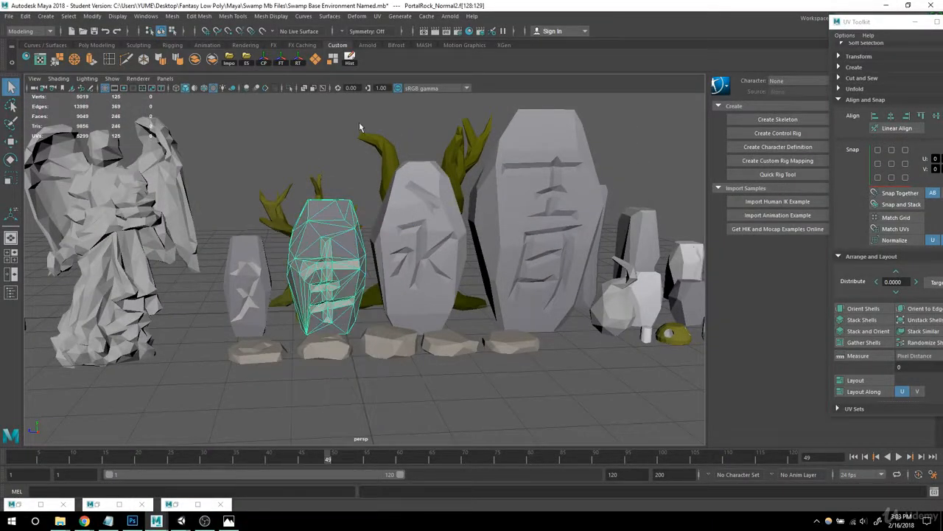
alt+right_drag(403, 298, 458, 304)
alt+drag(458, 303, 459, 227)
alt+right_drag(498, 340, 392, 316)
shift+click(288, 297)
key(ctrl+h)
- Switch PortalRock_Normal3 to face selection and select the top vertical and upper horizontal strokes of its back carving
click(413, 309)
alt+drag(413, 309, 432, 258)
alt+right_drag(432, 258, 368, 222)
click(423, 265)
alt+middle_drag(368, 221, 348, 240)
right_drag(376, 199, 373, 224)
double_click(369, 219)
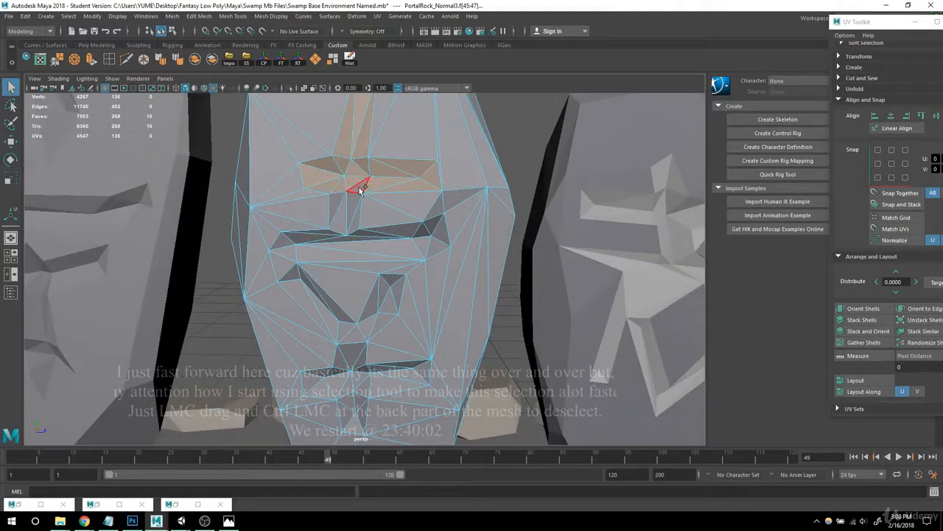
- Add the short vertical connector and the long middle horizontal stroke of PortalRock_Normal3's back carving to the face selection
alt+drag(352, 218, 390, 227)
shift+click(436, 223)
shift+click(434, 221)
shift+click(391, 226)
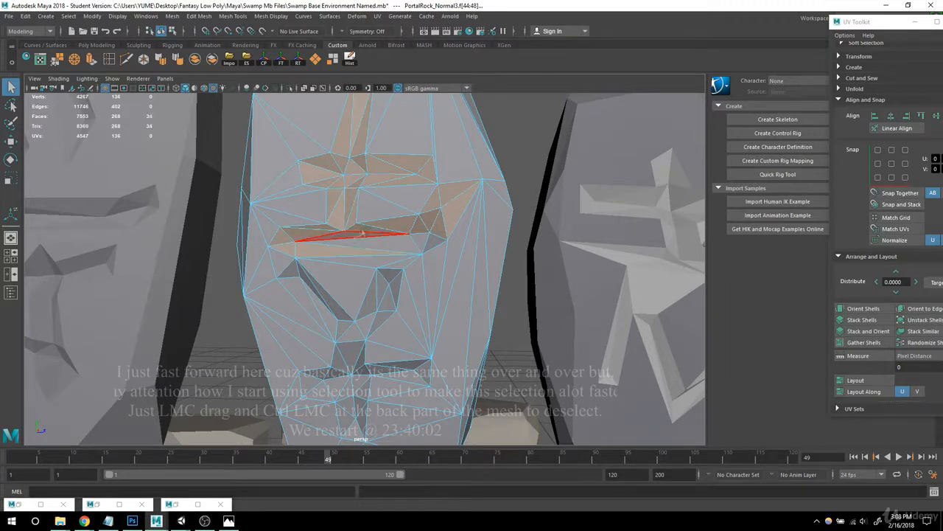
shift+click(432, 244)
shift+click(421, 240)
- Add the V-shaped strokes, lower horizontal stroke and bottom vertical tip of PortalRock_Normal3's back carving to the face selection
alt+drag(421, 240, 408, 196)
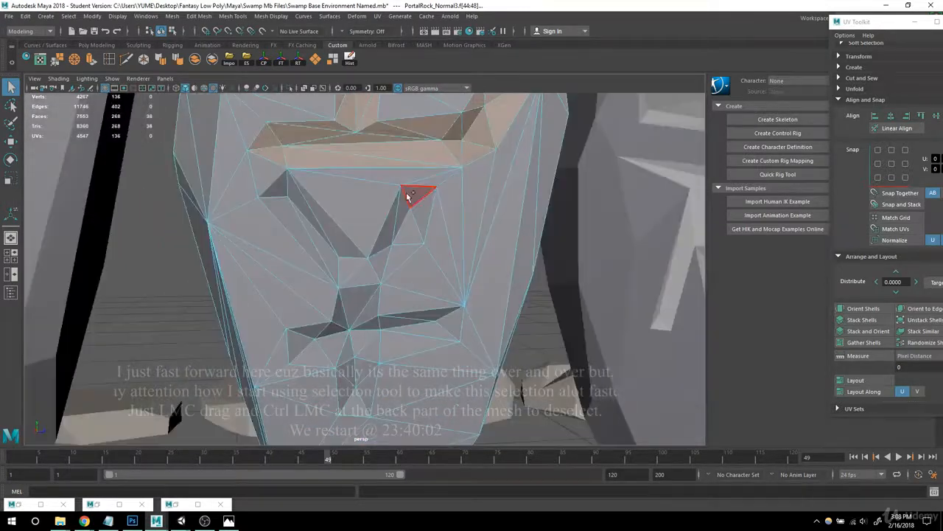
shift+click(346, 256)
shift+click(349, 273)
alt+middle_drag(347, 331, 352, 280)
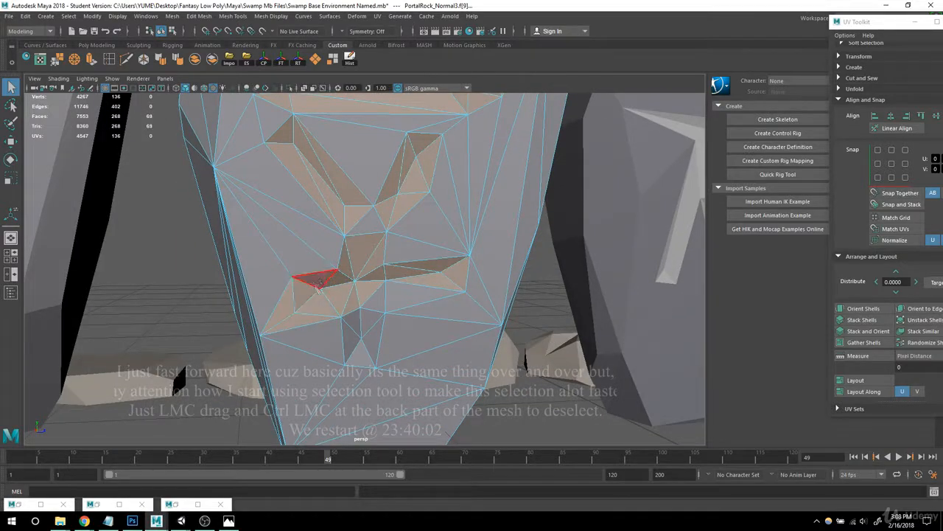
shift+click(367, 324)
alt+drag(383, 324, 294, 265)
ctrl+click(391, 199)
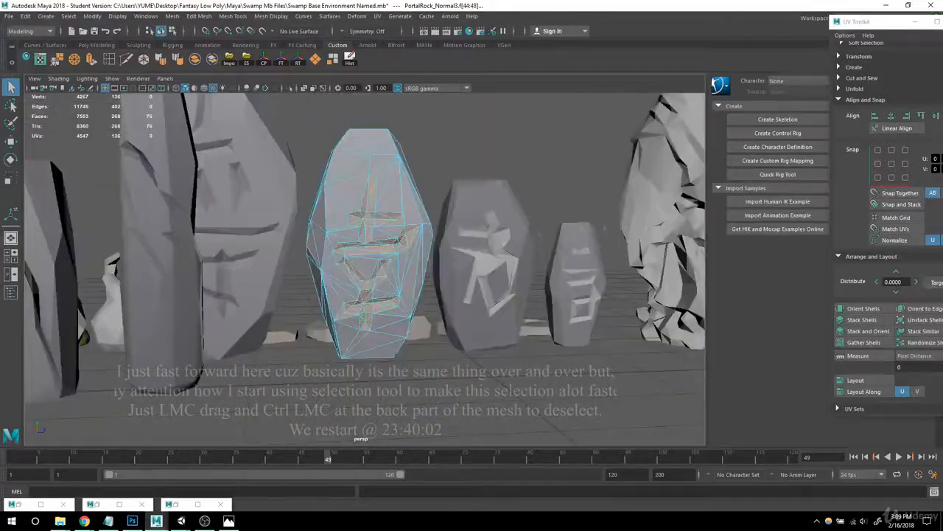
- Assign the Emissive material to PortalRock_Normal3's selected back carving faces and clear the face selection
click(41, 504)
drag(442, 143, 494, 94)
alt+drag(185, 280, 243, 266)
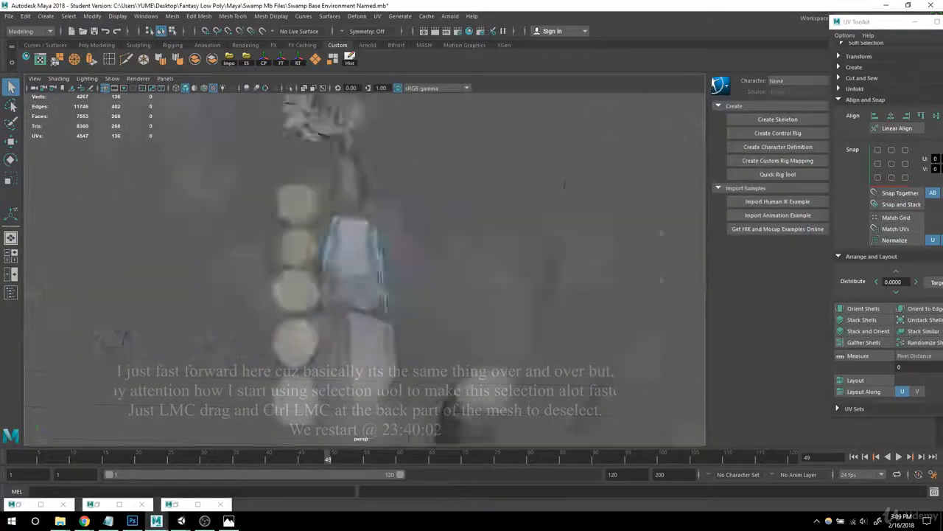
- Switch PortalRock_Normal4 to face selection and select the recessed faces of its front carving
click(464, 229)
scroll(388, 199, up, 5)
alt+middle_drag(442, 210, 388, 200)
right_drag(383, 199, 384, 243)
shift+click(376, 146)
shift+drag(377, 147, 370, 240)
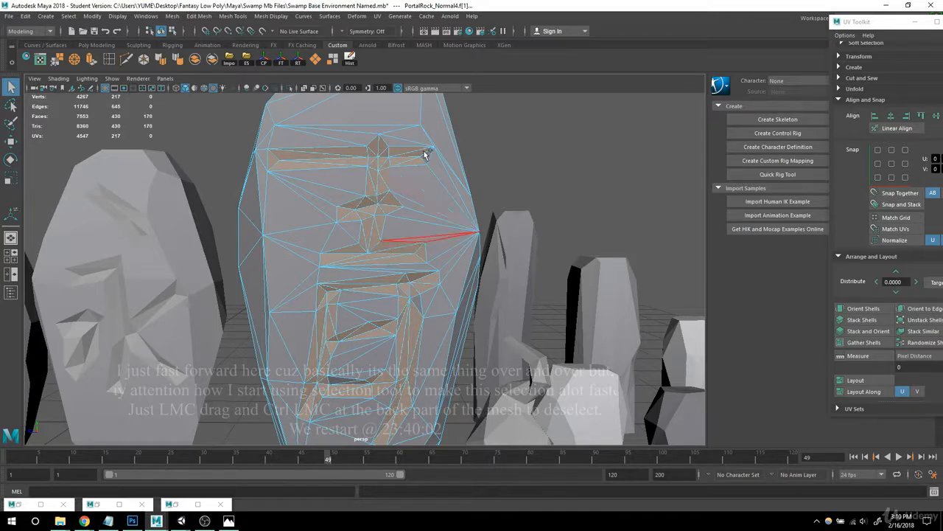
- Refine PortalRock_Normal4's front carving selection, excluding faces on the back of the rock, and assign the Emissive material to it
alt+drag(474, 254, 413, 191)
shift+click(423, 177)
shift+click(273, 219)
scroll(412, 191, down, 5)
drag(280, 330, 472, 192)
click(40, 504)
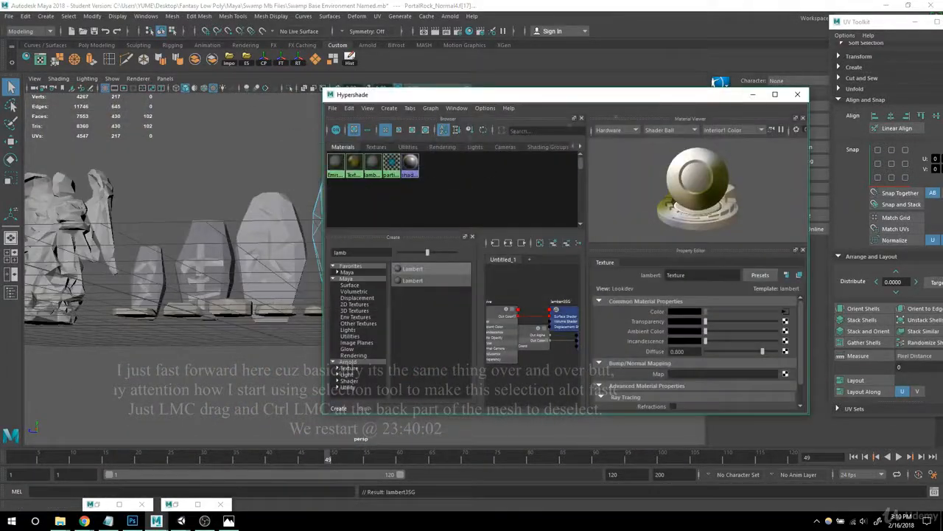
- Return to object selection and hide the pillars that block the view of PortalRock_Normal4's back carving
click(744, 93)
click(457, 162)
alt+drag(409, 173, 351, 195)
right_drag(351, 195, 390, 166)
click(442, 158)
alt+drag(442, 158, 369, 297)
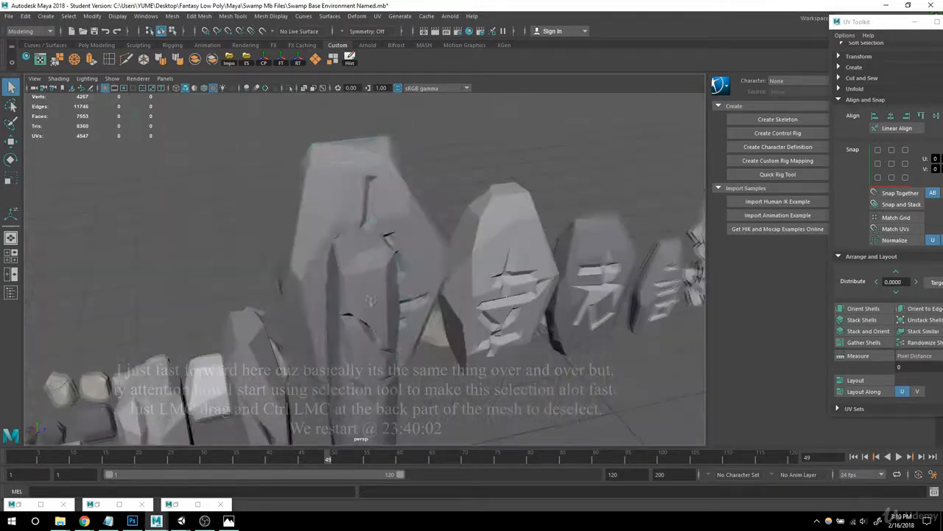
click(352, 221)
alt+drag(353, 221, 356, 384)
key(ctrl+h)
- Switch PortalRock_Normal4 to face selection and select its back carving's top vertical stroke, upper horizontal stroke and three short strokes
click(361, 214)
alt+drag(361, 214, 368, 177)
scroll(361, 148, up, 3)
right_drag(359, 134, 360, 159)
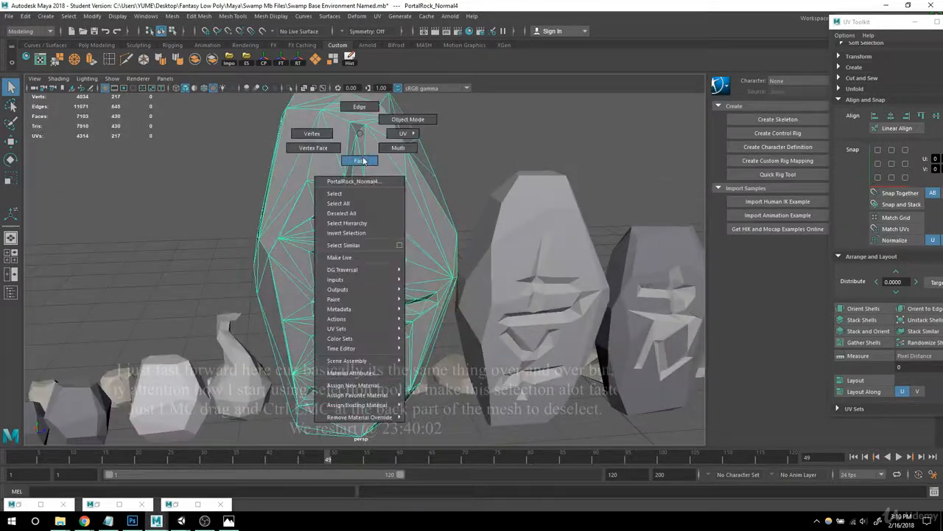
alt+drag(360, 159, 361, 156)
ctrl+click(380, 188)
alt+drag(380, 187, 365, 207)
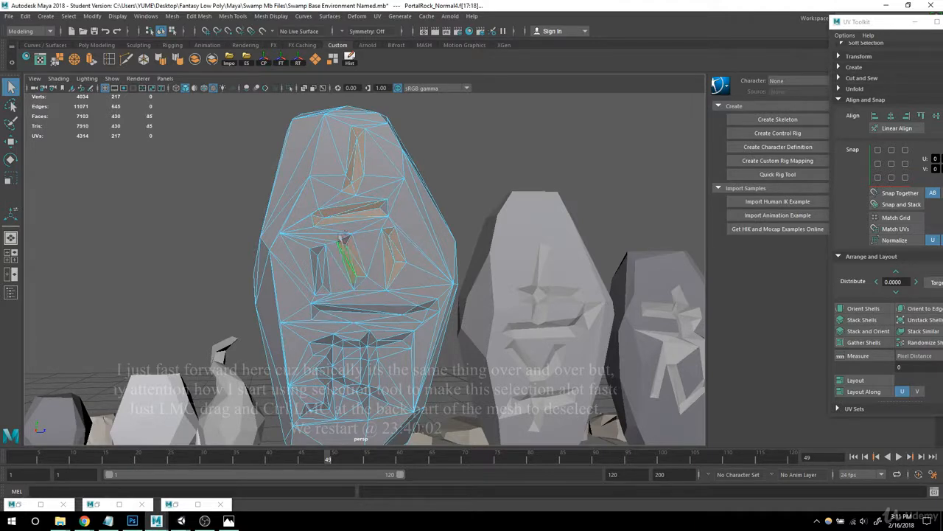
shift+click(317, 255)
- Add the long middle horizontal stroke and the left part of the lower symbol to PortalRock_Normal4's face selection
alt+drag(317, 255, 386, 136)
scroll(386, 136, up, 3)
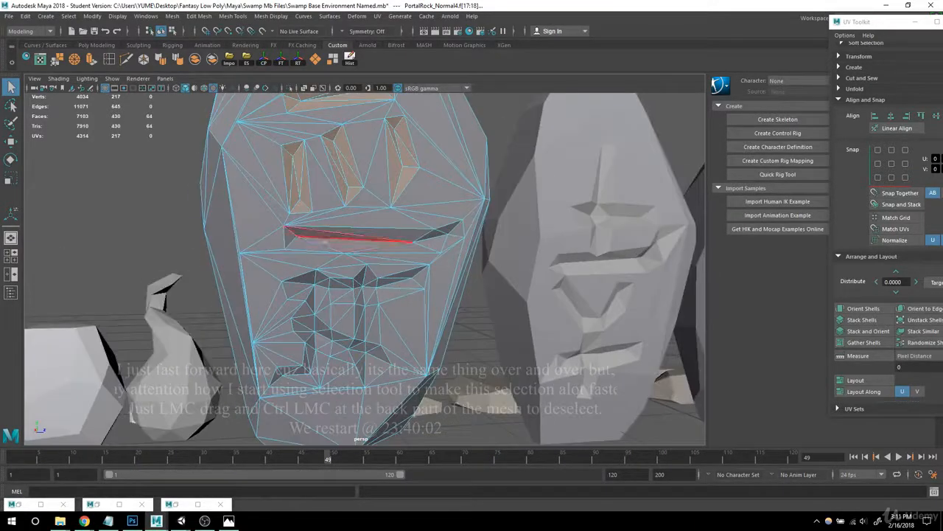
shift+drag(451, 244, 459, 244)
alt+drag(371, 297, 328, 225)
scroll(328, 225, up, 2)
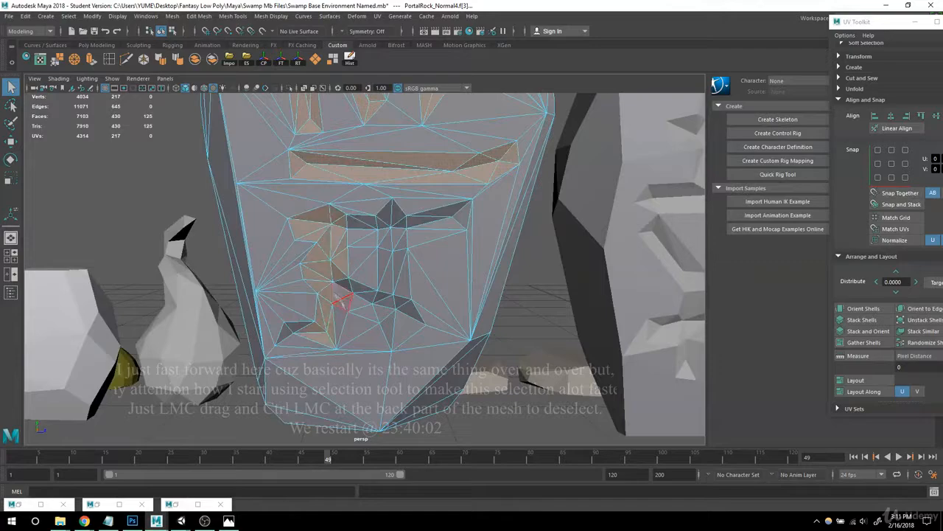
- Complete the lower symbol's face selection on PortalRock_Normal4's back carving and assign the Emissive material to the carving
shift+click(370, 296)
alt+drag(370, 297, 417, 267)
shift+click(389, 238)
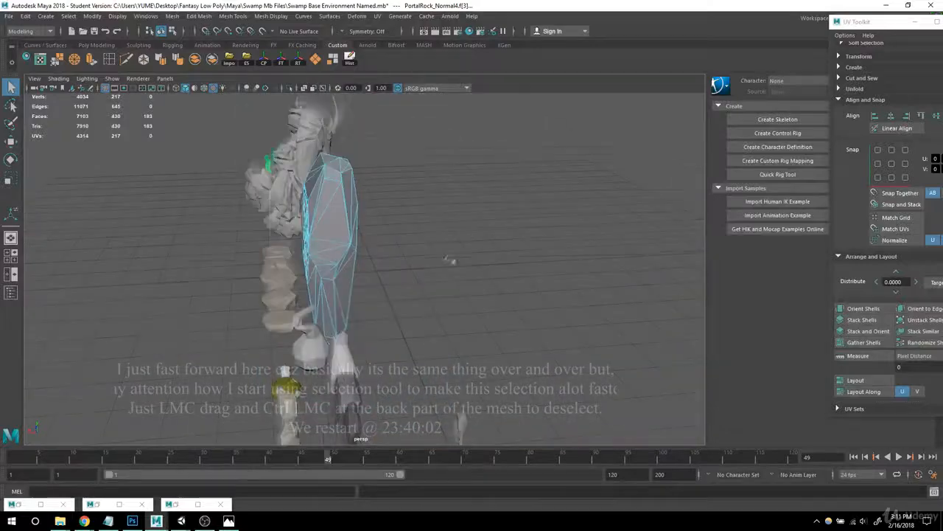
drag(270, 148, 331, 369)
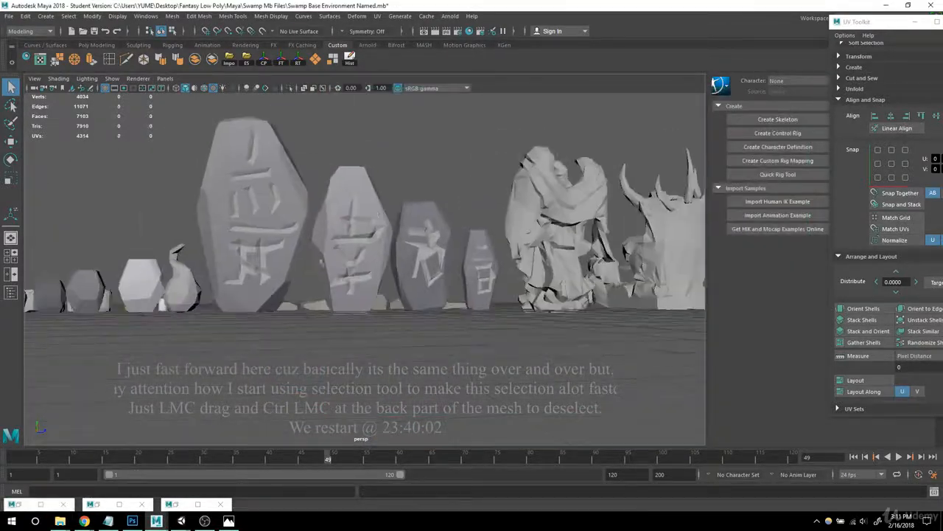
- Show the hidden trees and pillars again and select faces inside Pillar_Circle1's crack
alt+drag(332, 235, 403, 264)
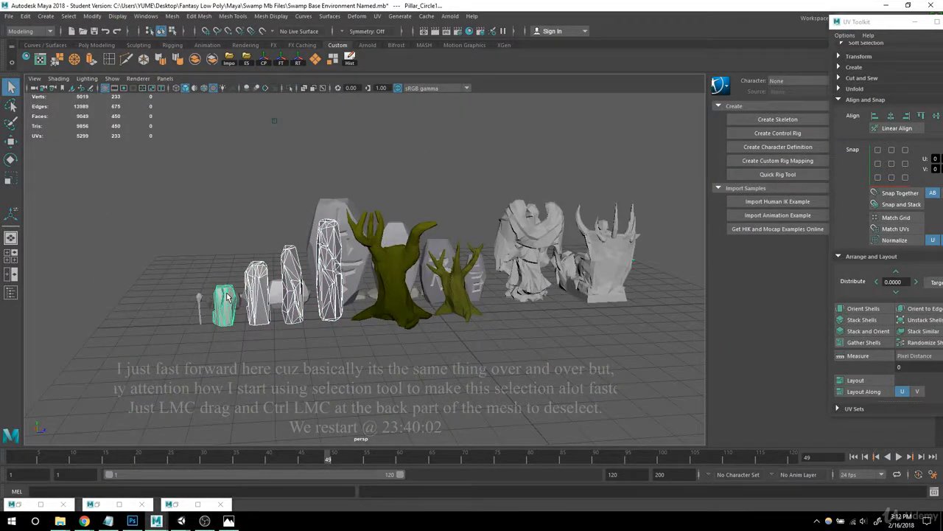
scroll(324, 283, up, 5)
alt+drag(324, 283, 350, 301)
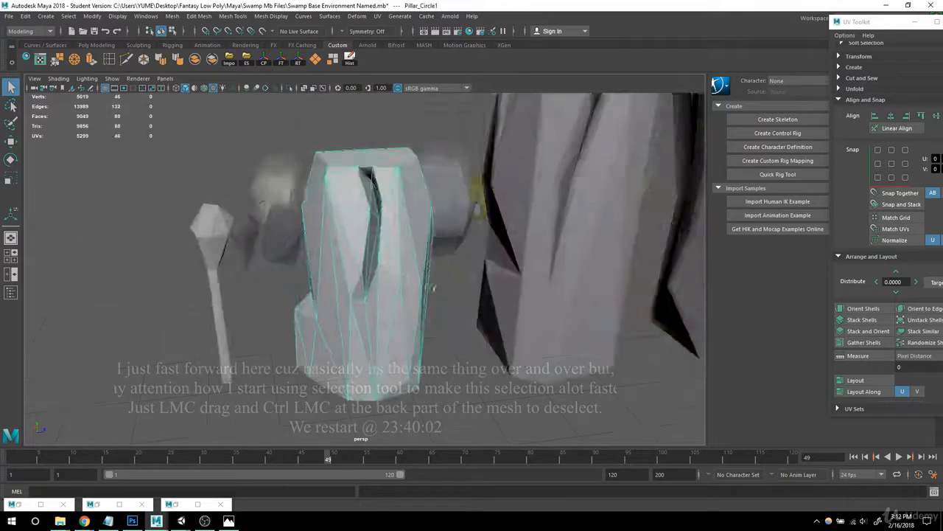
alt+drag(339, 221, 385, 185)
shift+click(384, 185)
alt+drag(361, 243, 391, 250)
shift+click(374, 214)
- Add the remaining recessed crack faces around Pillar_Circle1 to the face selection
alt+drag(442, 273, 552, 299)
scroll(552, 299, up, 4)
alt+drag(398, 221, 376, 173)
shift+click(357, 137)
alt+drag(445, 233, 309, 295)
shift+click(332, 193)
shift+click(306, 302)
- Assign the Emissive material to Pillar_Circle1's selected crack faces and return to object selection
click(40, 504)
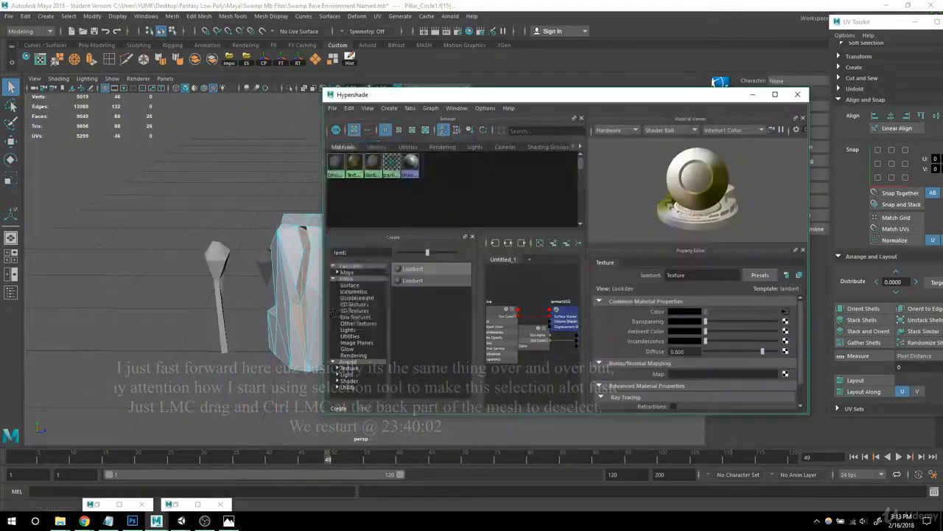
click(798, 95)
right_drag(287, 168, 326, 153)
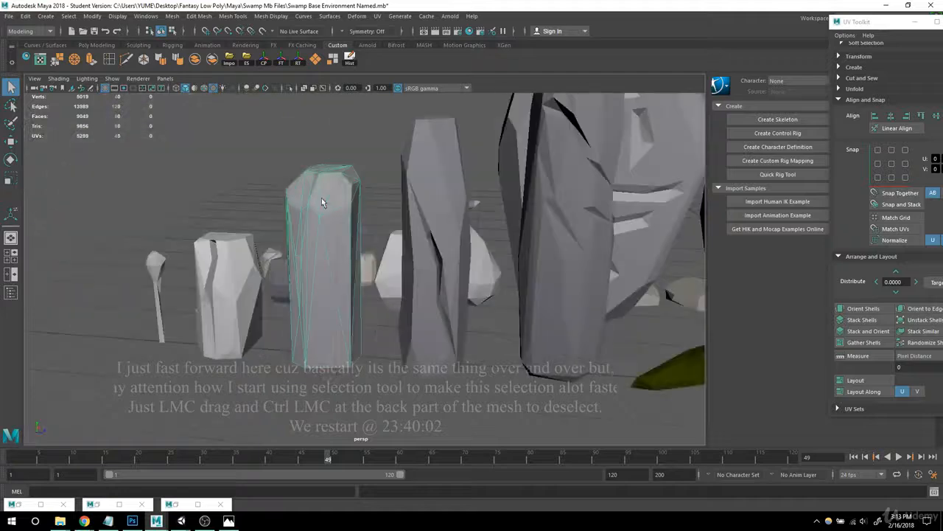
- Switch Pillar_Circle2 to face selection and select the recessed faces of its long upper crack
alt+drag(322, 202, 331, 166)
right_drag(331, 166, 331, 192)
drag(244, 107, 420, 435)
alt+drag(421, 185, 391, 139)
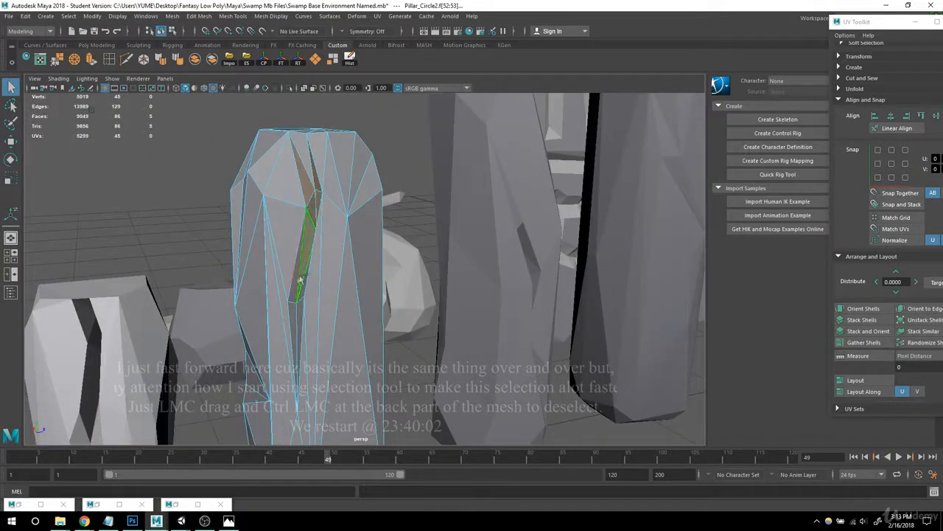
shift+click(300, 279)
alt+drag(300, 279, 416, 265)
alt+drag(332, 247, 317, 199)
shift+click(290, 241)
- Assign the Emissive material to the selected upper crack faces of Pillar_Circle2
scroll(317, 199, down, 5)
click(41, 504)
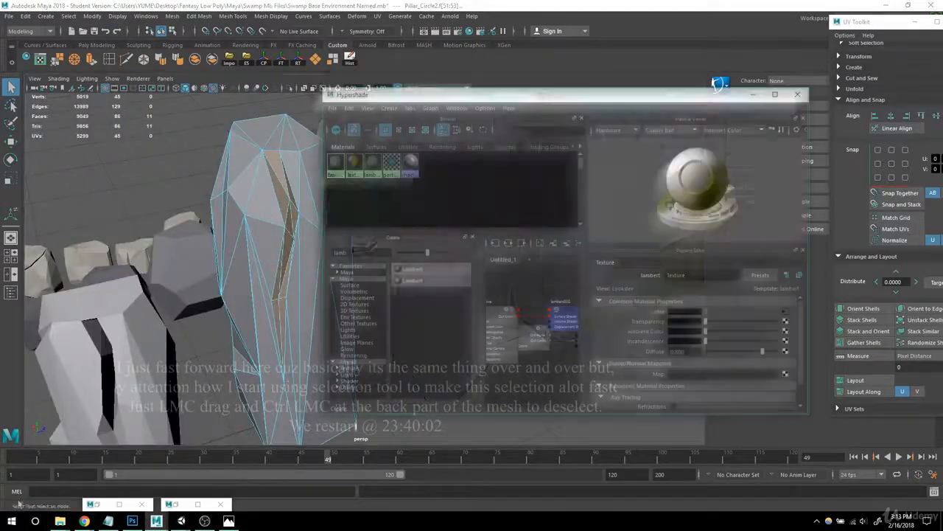
click(754, 94)
- Select the recessed crack faces near Pillar_Circle2's base and assign the Emissive material to them
alt+drag(354, 295, 331, 193)
scroll(332, 193, up, 5)
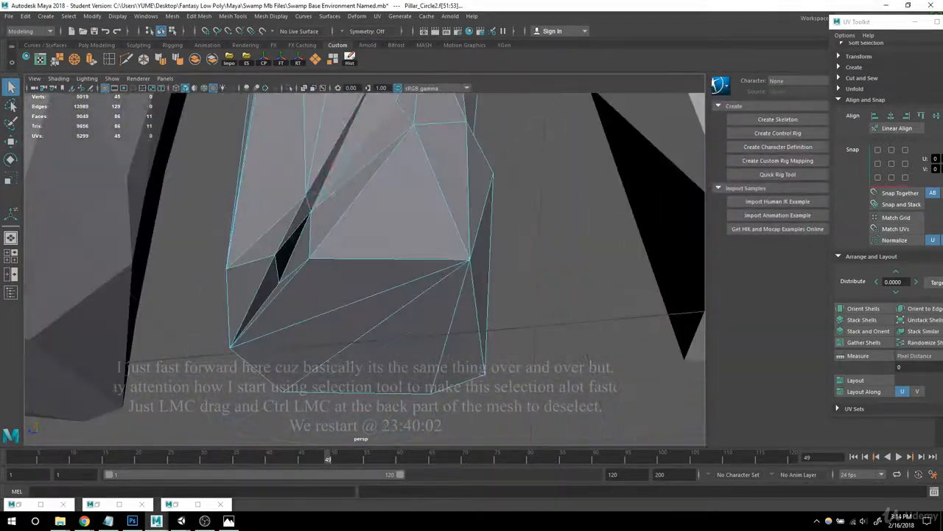
shift+click(301, 259)
alt+drag(302, 259, 470, 102)
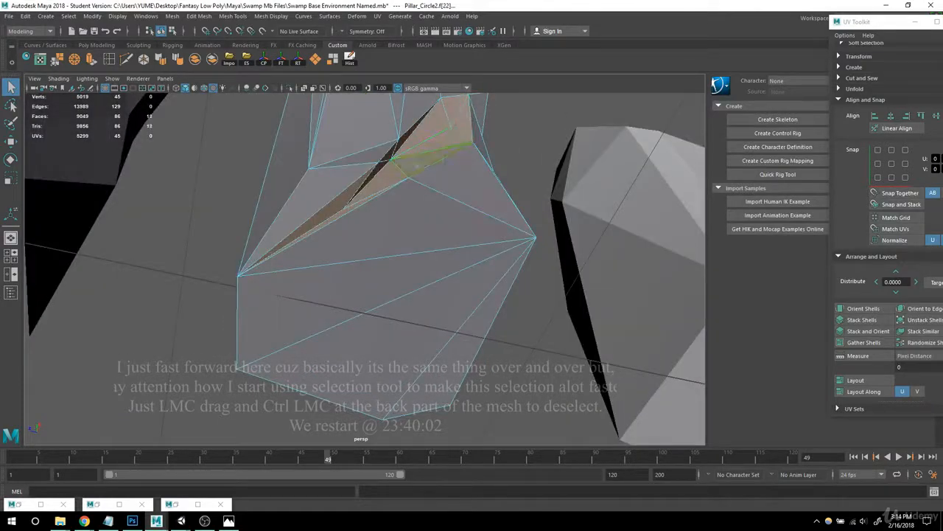
shift+click(415, 164)
click(469, 31)
click(753, 95)
- Switch Pillar_Circle3 to face selection and select the recessed faces along its first crack
alt+drag(413, 280, 353, 325)
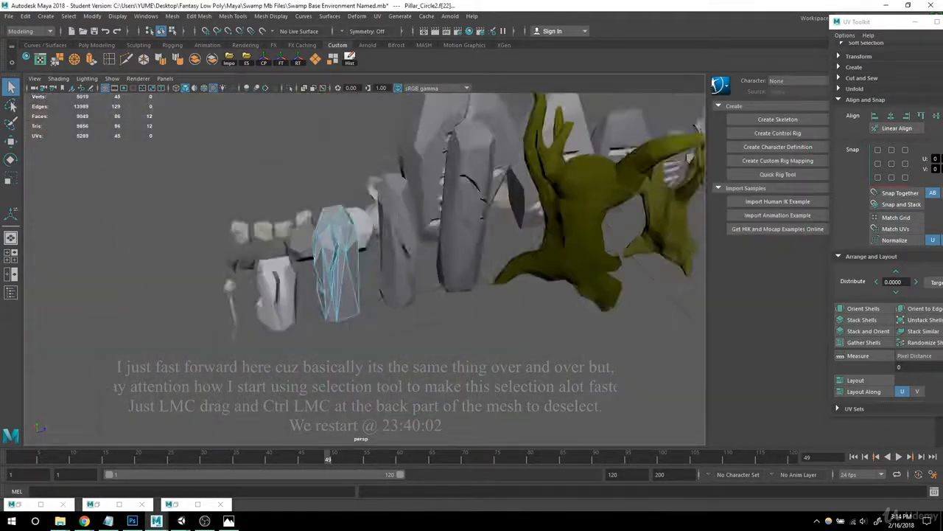
alt+right_drag(366, 279, 415, 281)
alt+drag(415, 281, 318, 165)
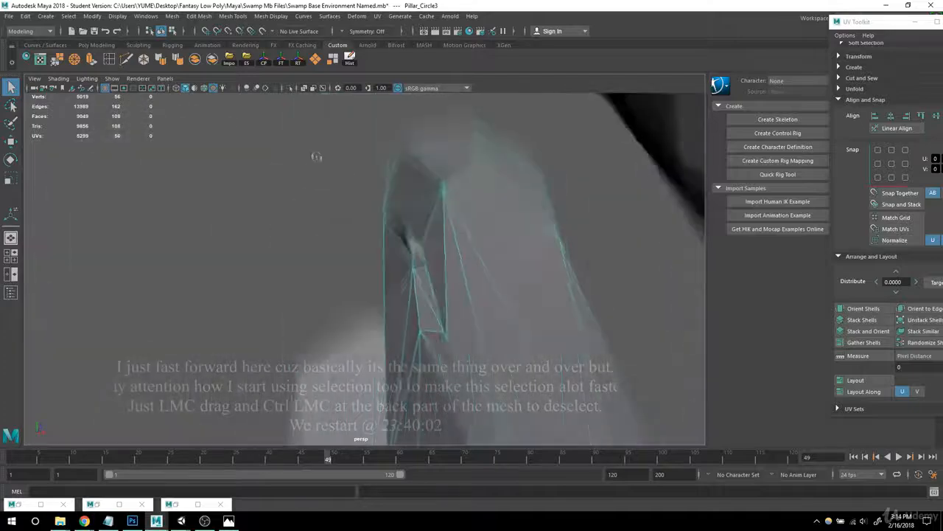
shift+click(365, 182)
alt+drag(366, 183, 358, 131)
shift+click(358, 129)
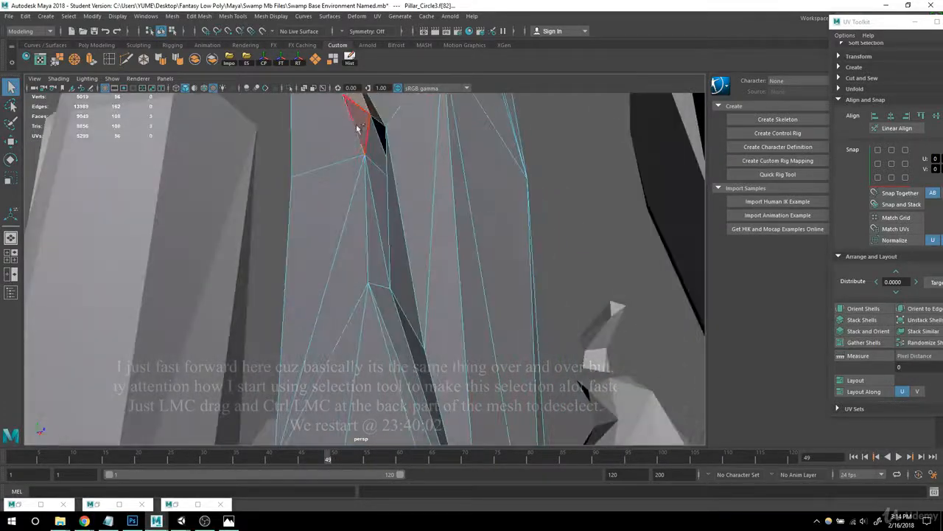
shift+click(414, 251)
alt+drag(414, 251, 403, 230)
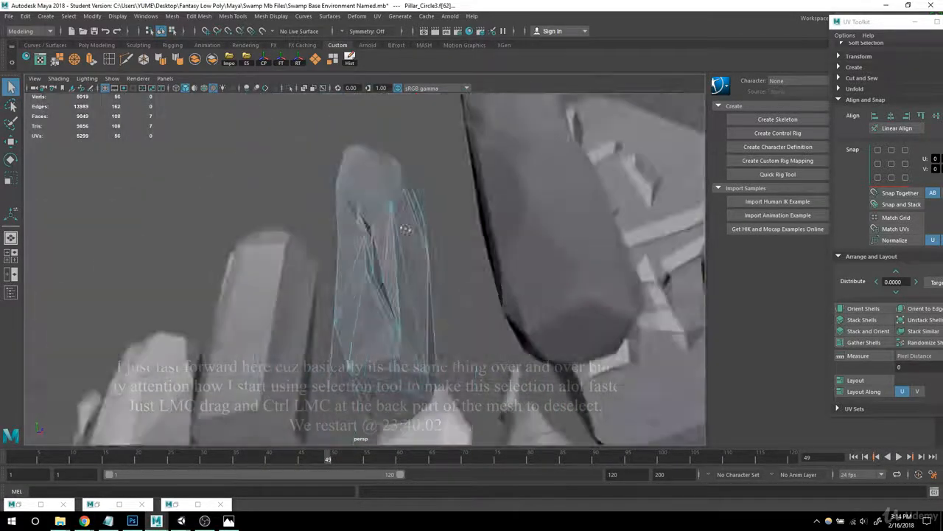
- Add the remaining recessed crack faces of Pillar_Circle3 to the selection and assign the Emissive material to them
alt+drag(459, 221, 388, 193)
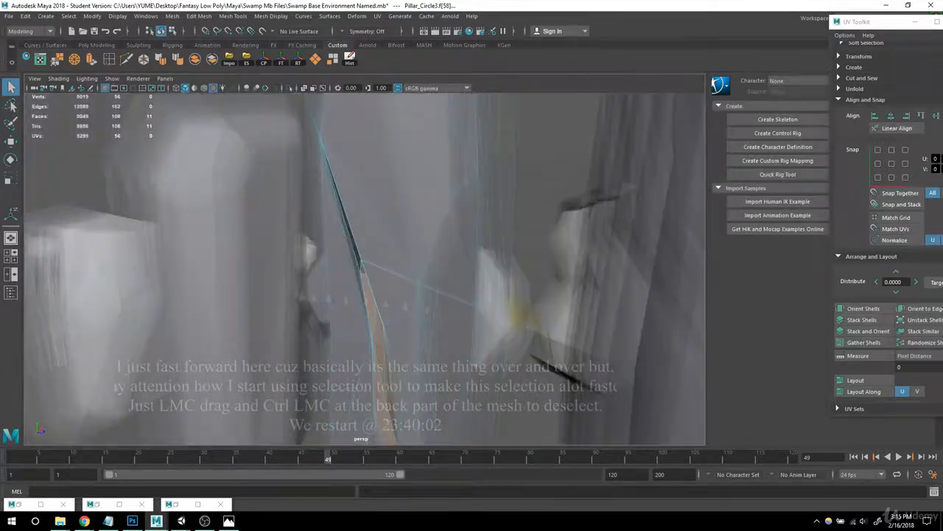
alt+drag(520, 316, 362, 290)
shift+click(393, 181)
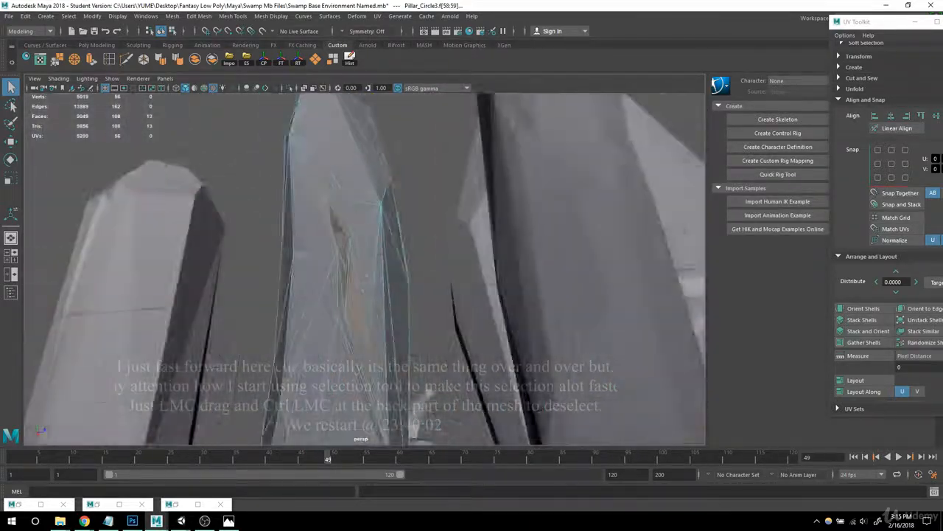
click(41, 505)
right_drag(325, 140, 324, 138)
click(753, 94)
- Switch Pillar_Circle4 to face selection and select the recessed faces of its upper diagonal crack
scroll(269, 330, down, 5)
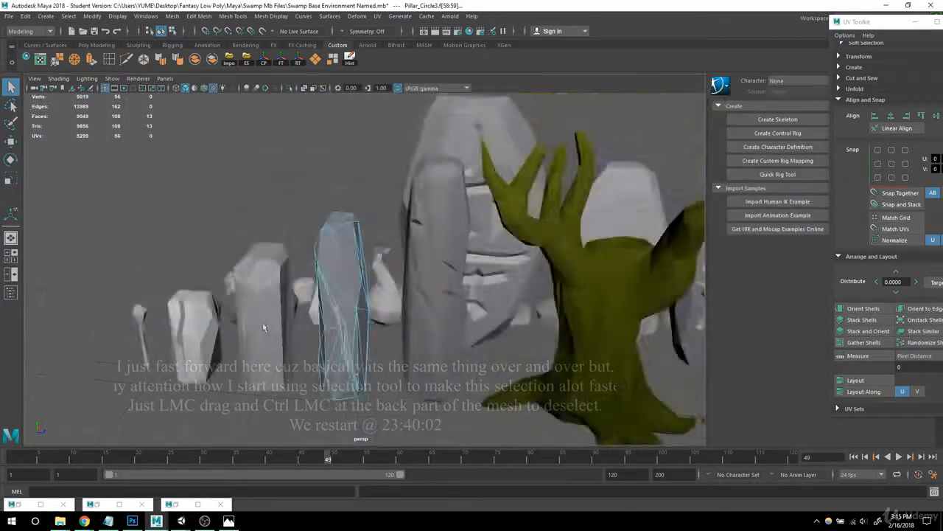
scroll(365, 269, up, 5)
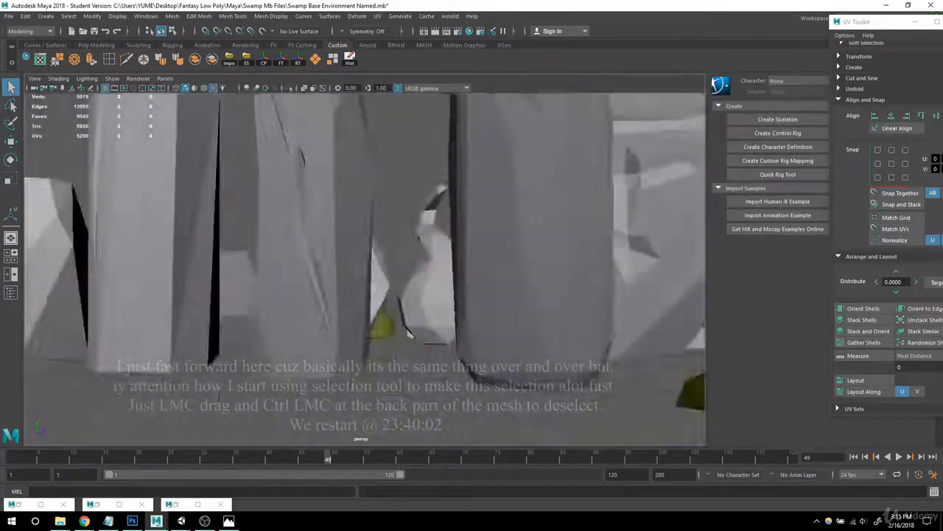
scroll(365, 269, down, 5)
right_drag(312, 138, 313, 139)
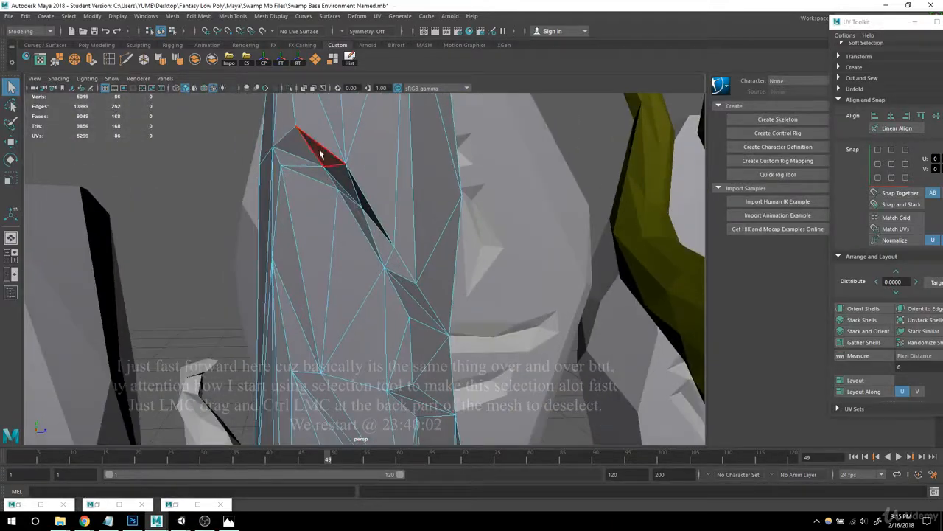
alt+drag(449, 309, 463, 191)
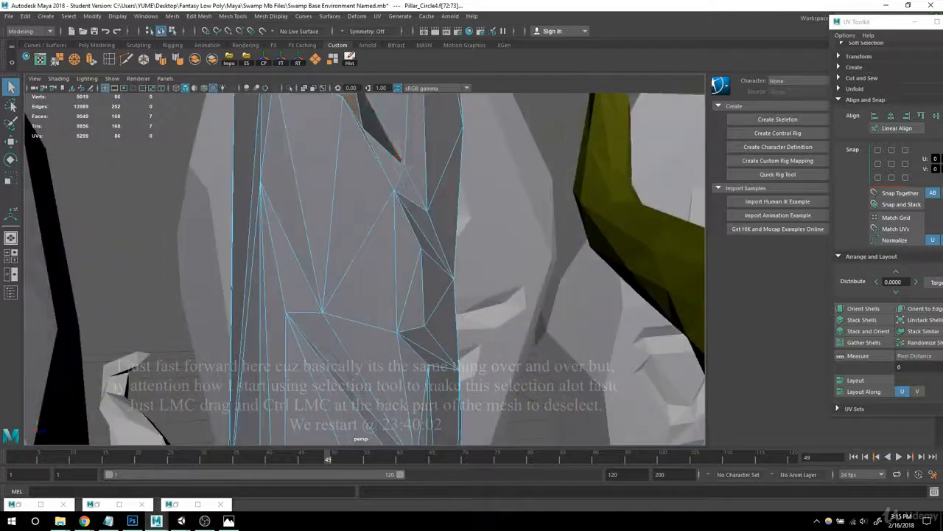
scroll(387, 220, up, 3)
alt+drag(387, 220, 368, 236)
shift+click(324, 213)
- Add the lower recessed crack faces on the same side of Pillar_Circle4 to the face selection
scroll(325, 213, down, 5)
scroll(373, 246, up, 3)
shift+click(383, 199)
scroll(347, 198, down, 8)
scroll(346, 197, up, 5)
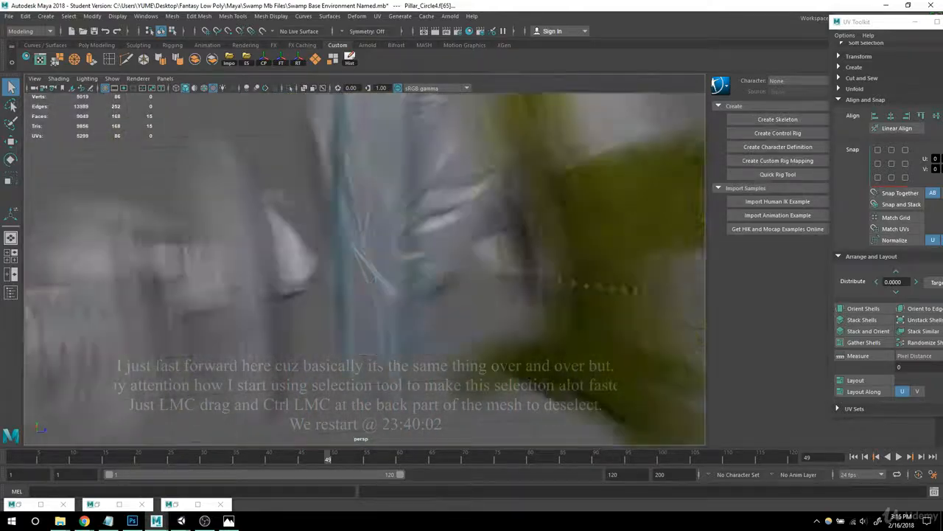
alt+drag(347, 198, 339, 246)
scroll(339, 246, down, 5)
- Assign the Emissive material to the selected crack faces of Pillar_Circle4
click(41, 504)
right_drag(355, 164, 355, 140)
click(753, 94)
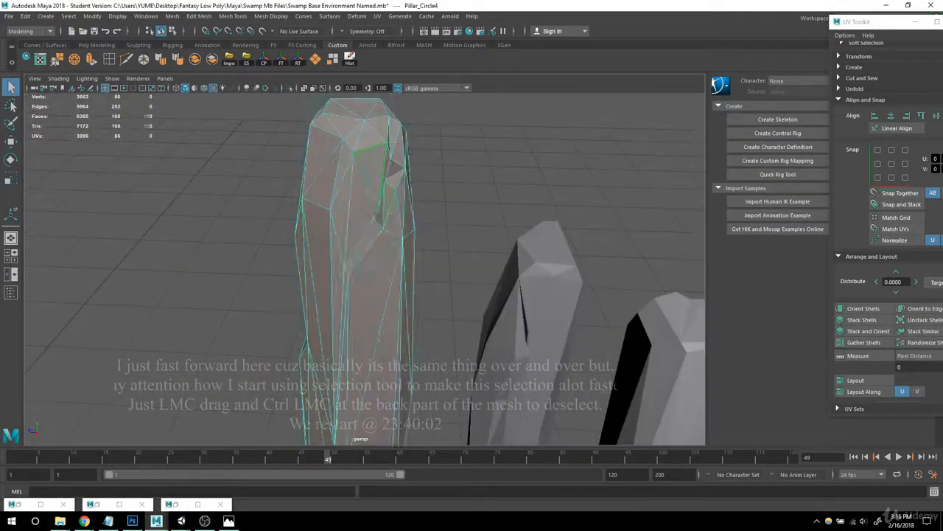
- Select the recessed crack faces on Pillar_Circle4's other side, removing the surrounding and far-side faces from the selection
shift+click(341, 228)
alt+drag(341, 228, 415, 290)
scroll(376, 254, up, 3)
shift+click(373, 196)
scroll(372, 196, down, 5)
alt+drag(372, 195, 406, 253)
ctrl+drag(416, 175, 398, 244)
alt+drag(560, 228, 421, 240)
scroll(398, 214, up, 4)
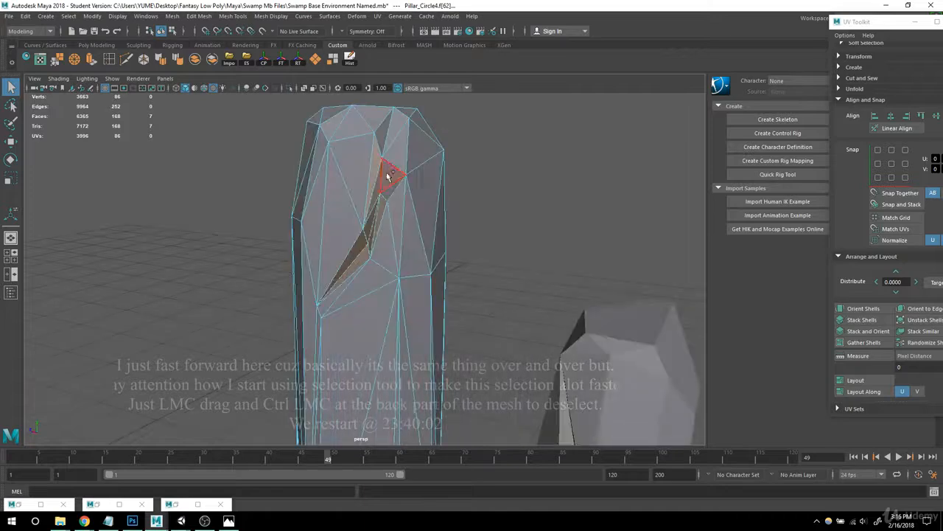
- Assign the Emissive material to Pillar_Circle4's second set of crack faces and show the hidden objects again
scroll(388, 193, down, 5)
alt+drag(388, 193, 353, 295)
scroll(353, 295, down, 4)
click(18, 504)
right_drag(336, 162, 341, 144)
click(753, 94)
click(126, 294)
scroll(368, 280, down, 6)
alt+drag(368, 281, 339, 286)
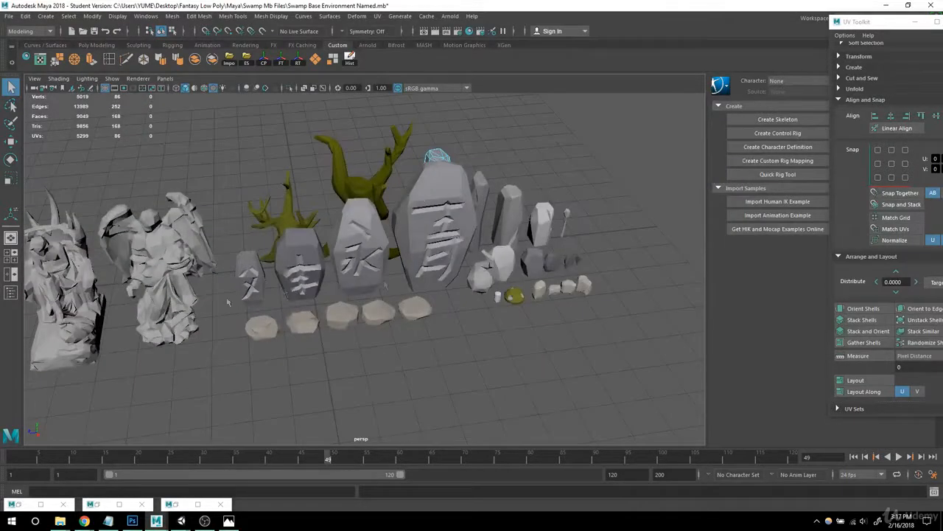
- Set the default lambert1 material's color to magenta so objects without an assigned texture stand out
click(18, 504)
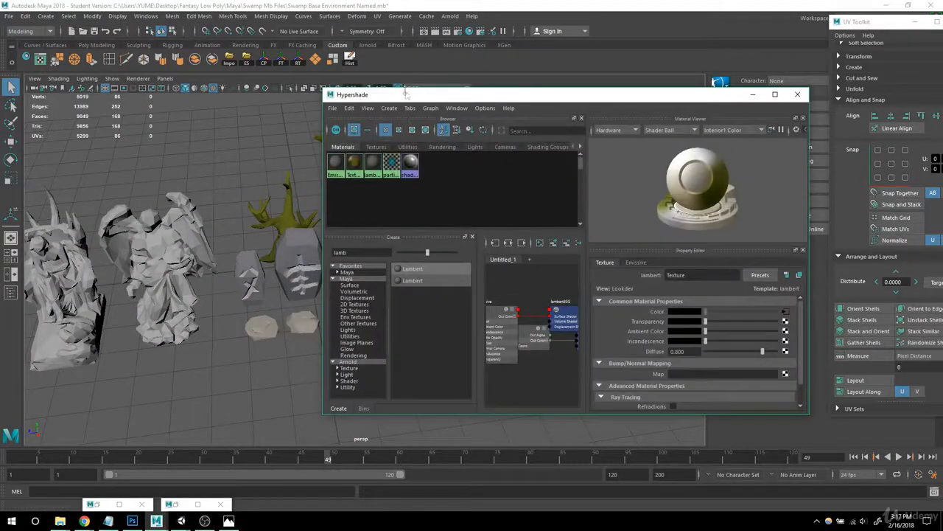
drag(404, 90, 373, 86)
click(342, 159)
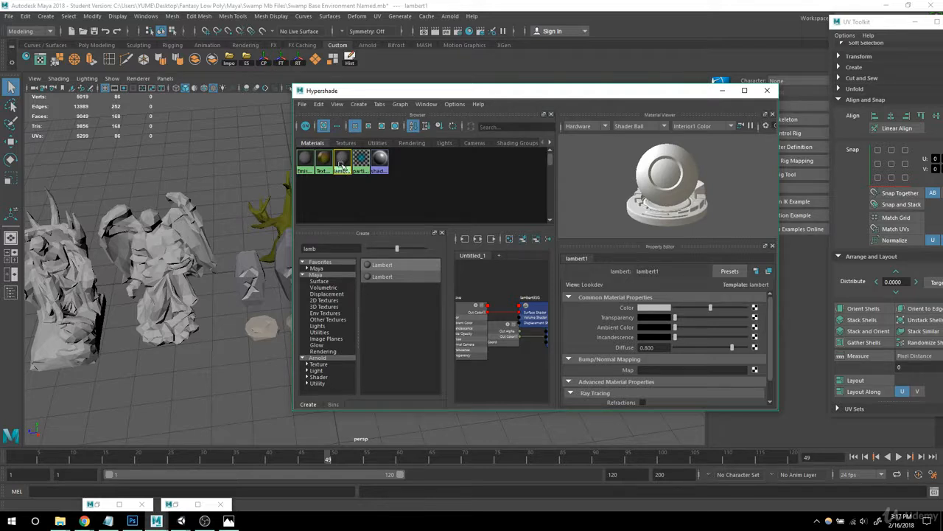
click(641, 307)
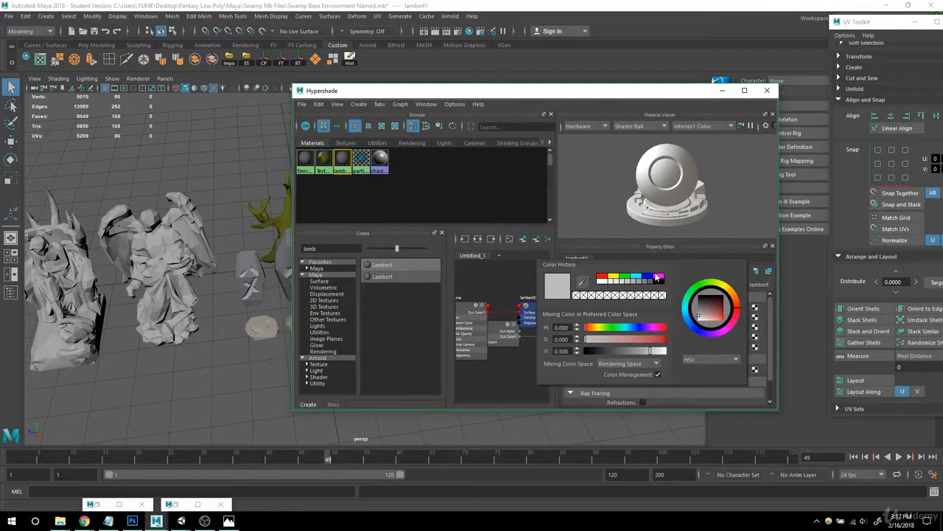
click(657, 277)
click(722, 90)
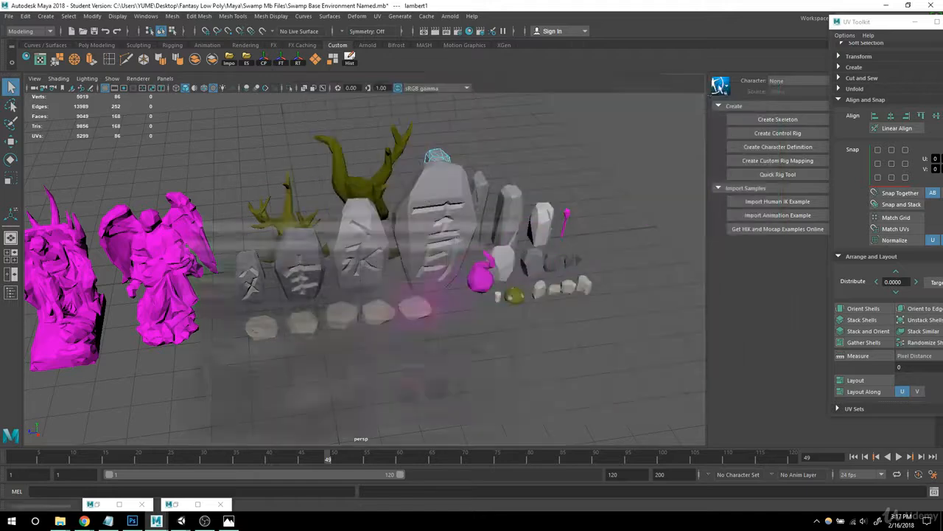
- Examine the scene for magenta untextured objects and inspect Torch2 up close
alt+drag(460, 237, 464, 284)
scroll(382, 276, up, 6)
click(381, 286)
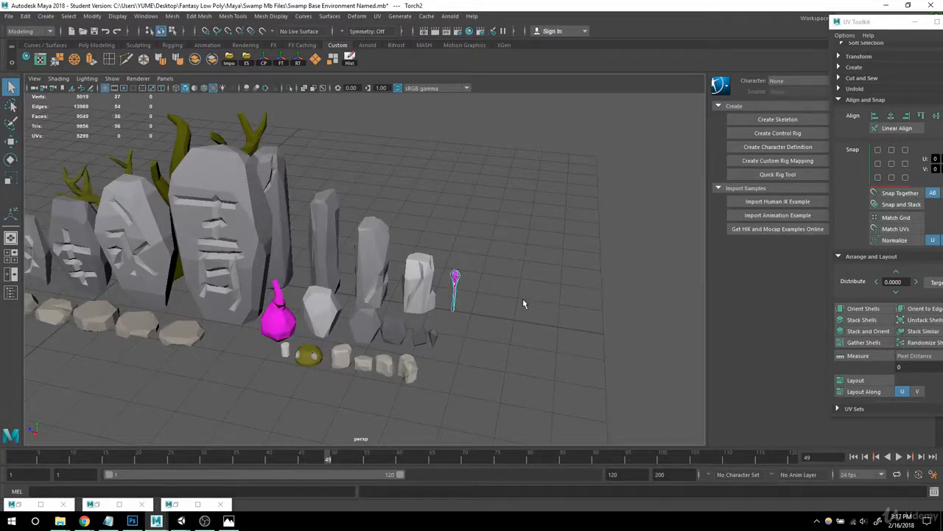
key(f)
click(505, 321)
alt+right_drag(523, 304, 400, 289)
alt+middle_drag(456, 305, 443, 309)
alt+drag(444, 315, 404, 303)
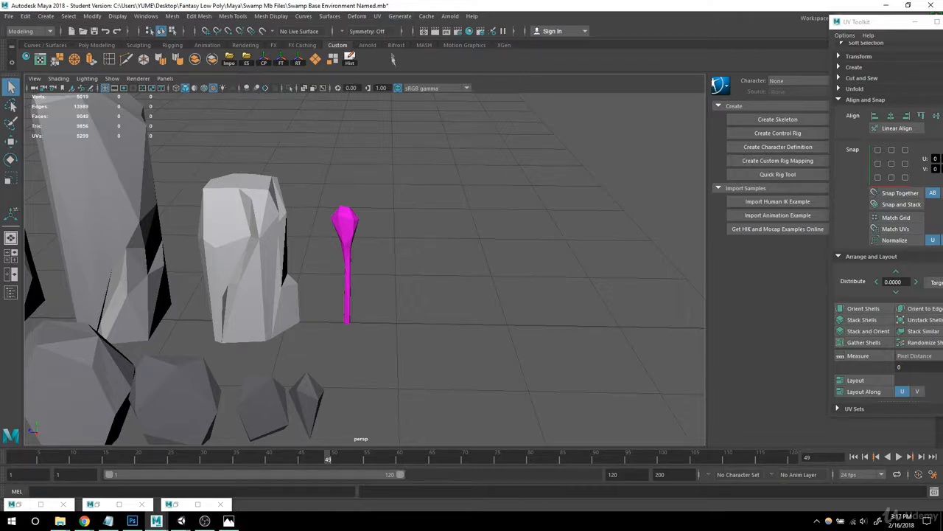
- Apply a planar UV projection to Torch2 and assign the Texture material to it
click(379, 20)
click(399, 130)
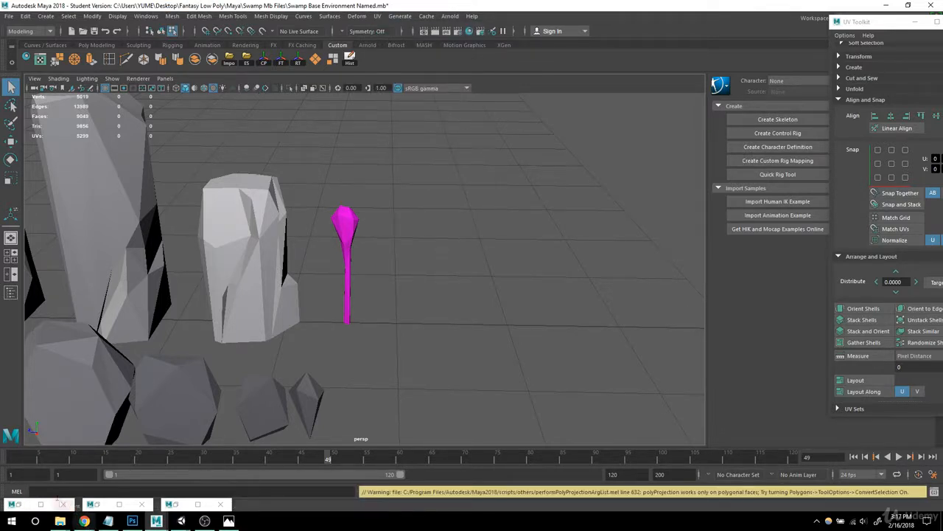
click(20, 507)
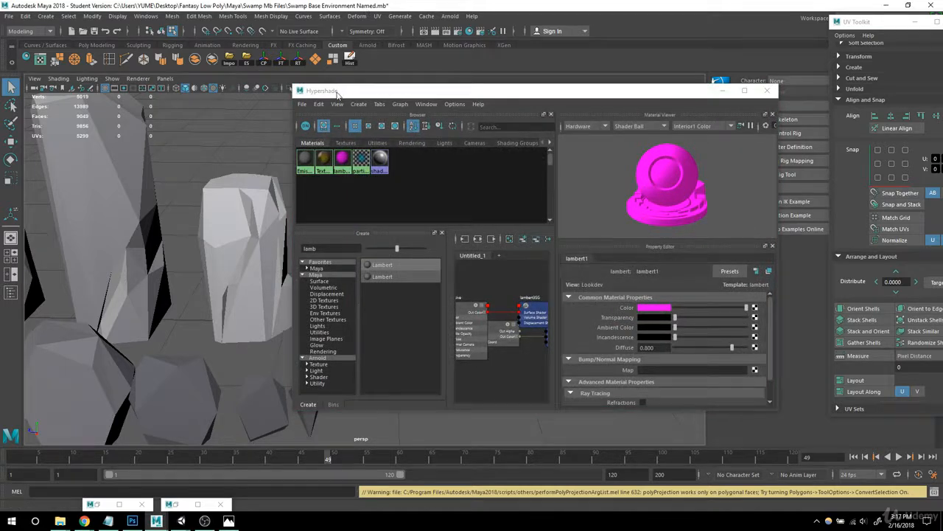
drag(338, 94, 529, 86)
click(343, 237)
alt+middle_drag(446, 232, 376, 210)
right_drag(287, 218, 298, 168)
click(377, 16)
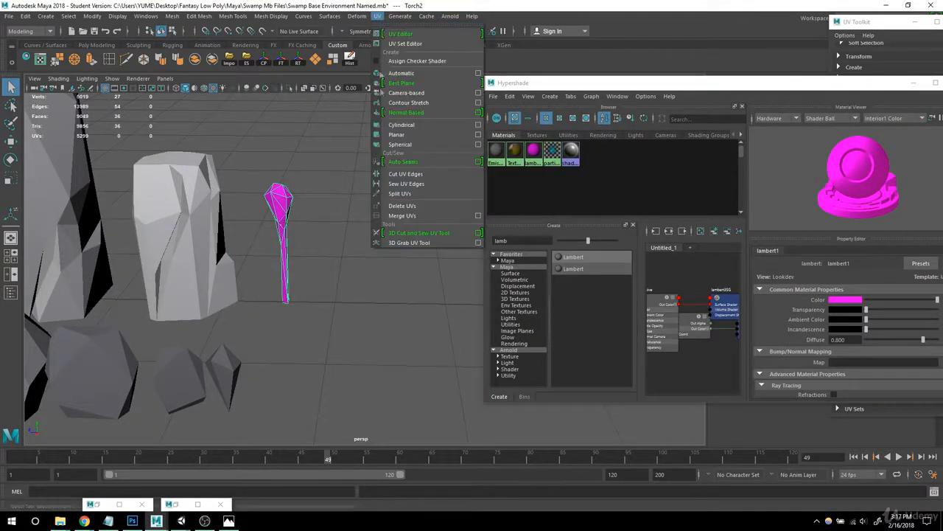
click(398, 134)
right_drag(515, 150, 516, 125)
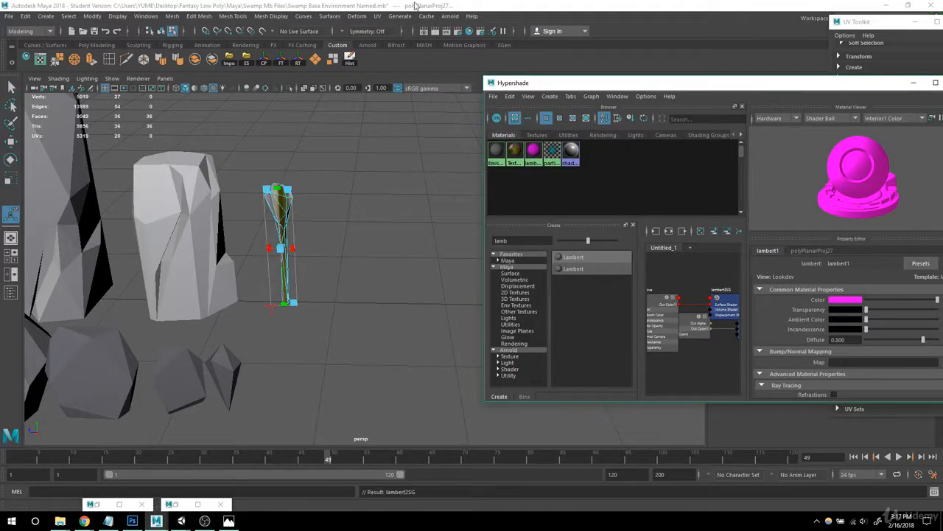
- Shrink Torch2's UVs in the UV Editor and place them on the texture's brown gradient, then return to object mode
click(378, 16)
click(391, 41)
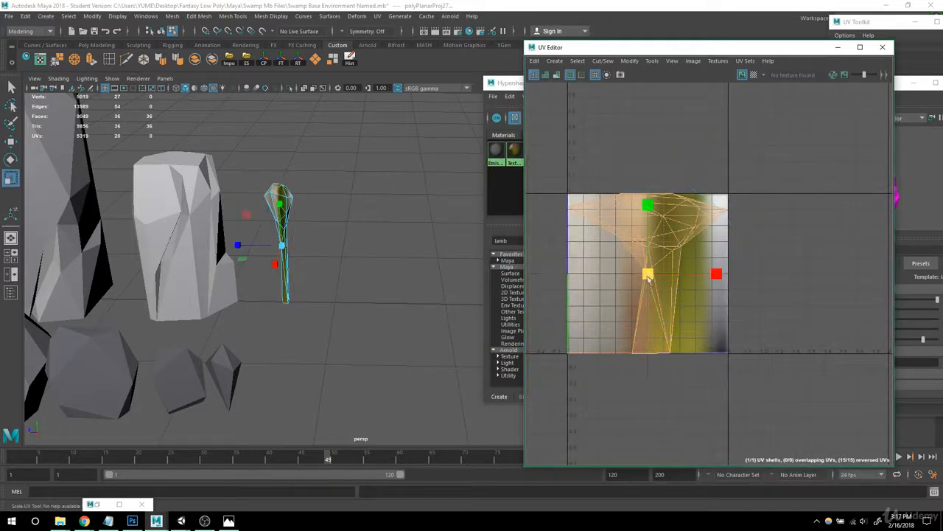
drag(649, 279, 609, 280)
key(w)
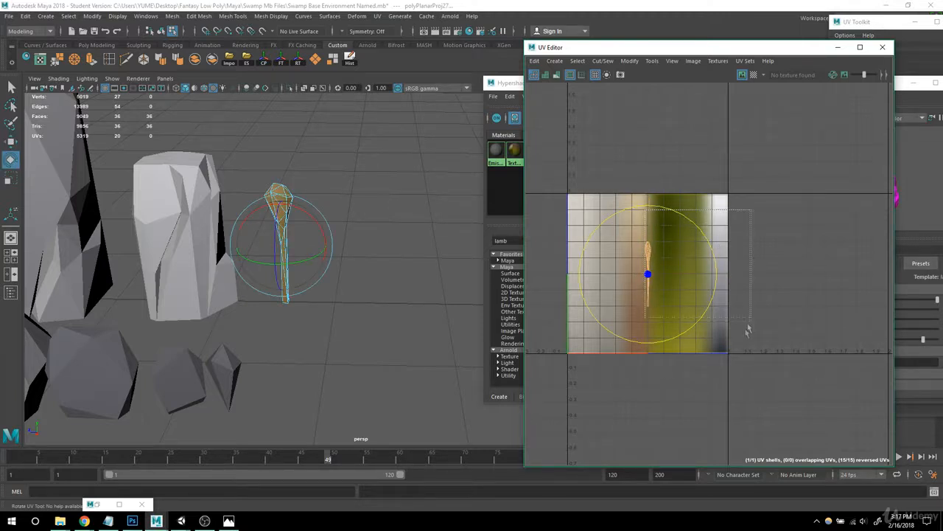
drag(650, 210, 786, 328)
drag(653, 393, 639, 391)
key(w)
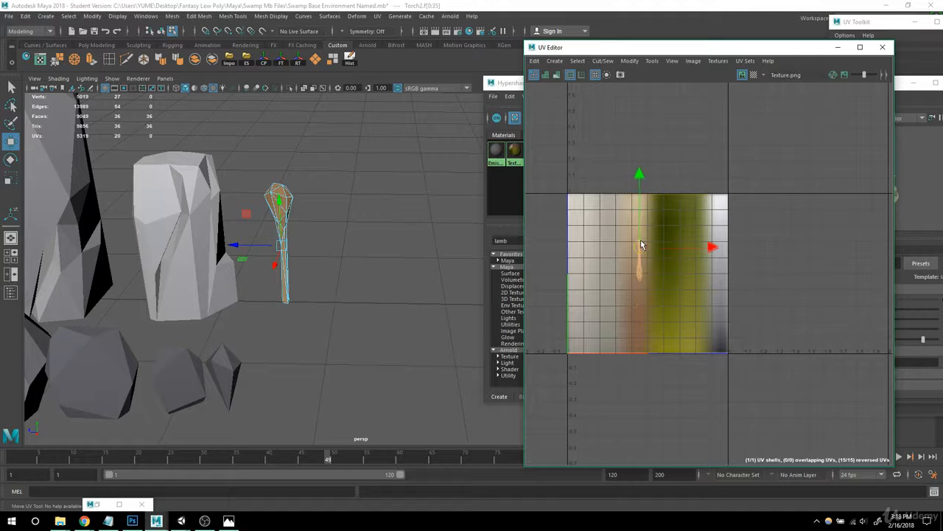
right_drag(279, 211, 312, 189)
click(420, 209)
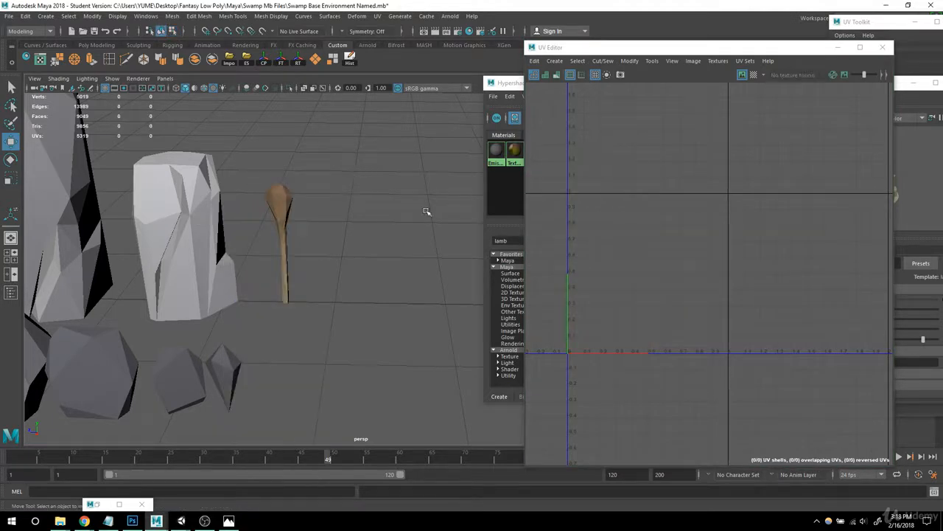
- Examine the whole prop lineup from several angles for remaining magenta untextured objects
alt+right_drag(425, 211, 329, 229)
alt+drag(329, 228, 325, 255)
alt+right_drag(324, 255, 244, 284)
alt+drag(276, 298, 415, 282)
alt+drag(219, 168, 360, 380)
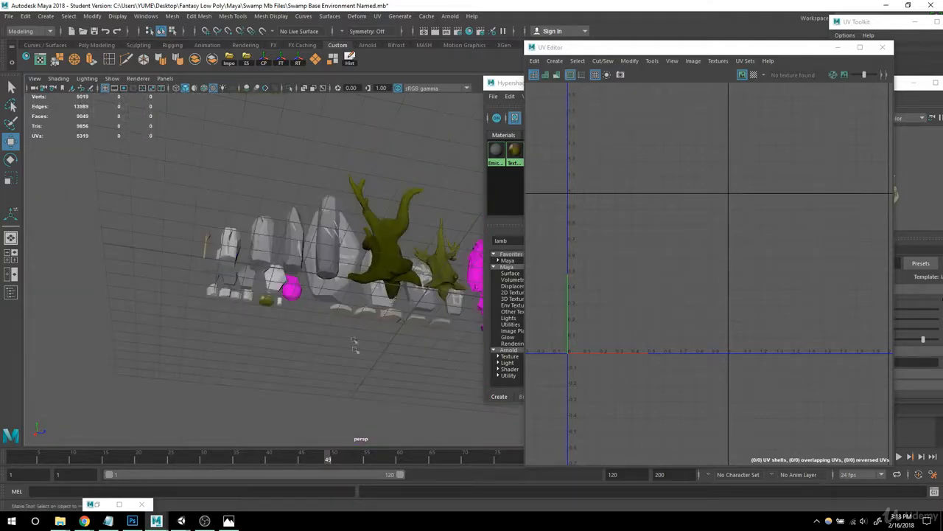
scroll(281, 380, up, 5)
alt+middle_drag(281, 380, 169, 332)
alt+drag(170, 332, 324, 354)
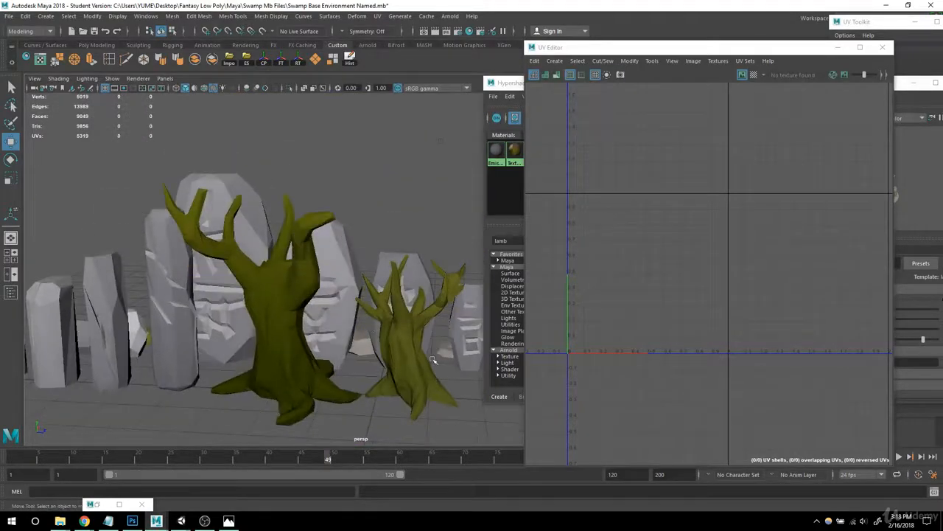
scroll(335, 351, down, 3)
alt+middle_drag(335, 350, 339, 303)
alt+drag(339, 303, 344, 303)
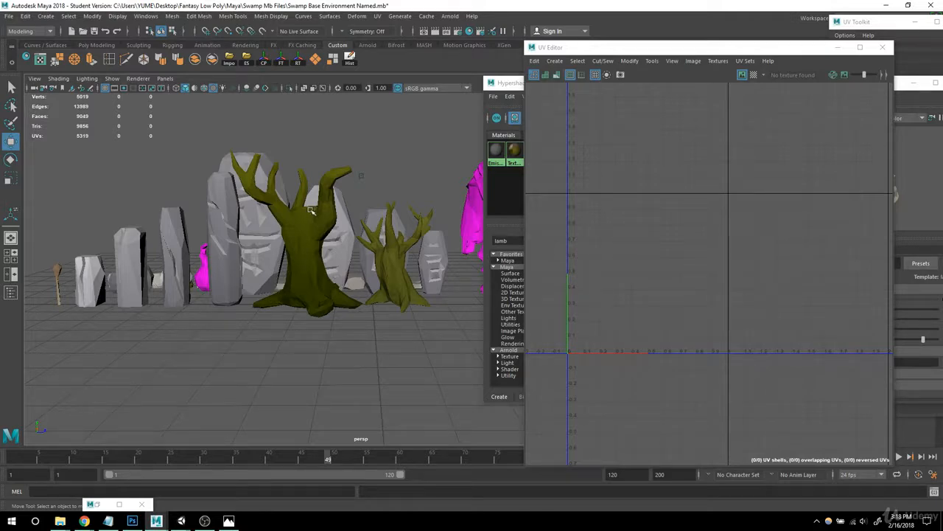
alt+drag(302, 325, 307, 289)
alt+drag(394, 334, 273, 311)
alt+middle_drag(272, 311, 312, 310)
- Select the seated throne statue and the winged statue together and apply a planar UV projection to both
click(270, 228)
shift+click(374, 211)
scroll(369, 221, down, 3)
mouse_move(352, 258)
alt+mouse_down()
mouse_move(372, 254)
mouse_move(325, 272)
mouse_move(353, 273)
alt+mouse_up()
scroll(282, 295, up, 2)
click(376, 17)
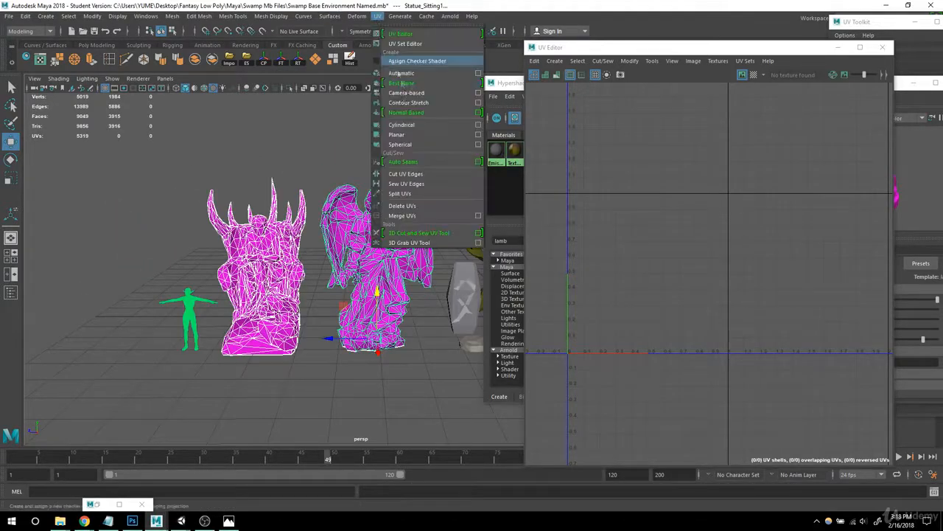
click(397, 135)
right_drag(269, 201, 319, 182)
click(334, 141)
- Inspect the winged statue's planar UV layout in the UV Editor
alt+right_drag(387, 251, 478, 326)
alt+drag(479, 327, 320, 282)
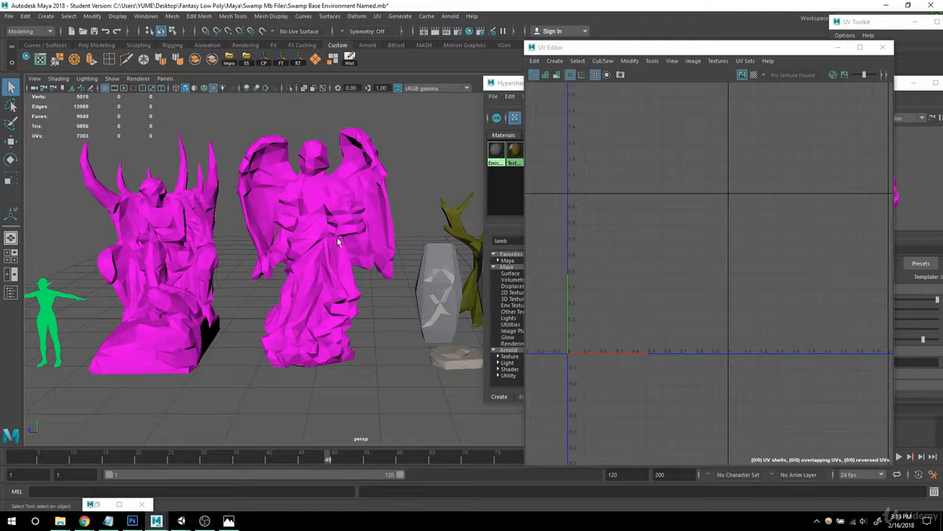
alt+right_drag(304, 268, 327, 280)
alt+middle_drag(326, 280, 365, 292)
click(362, 216)
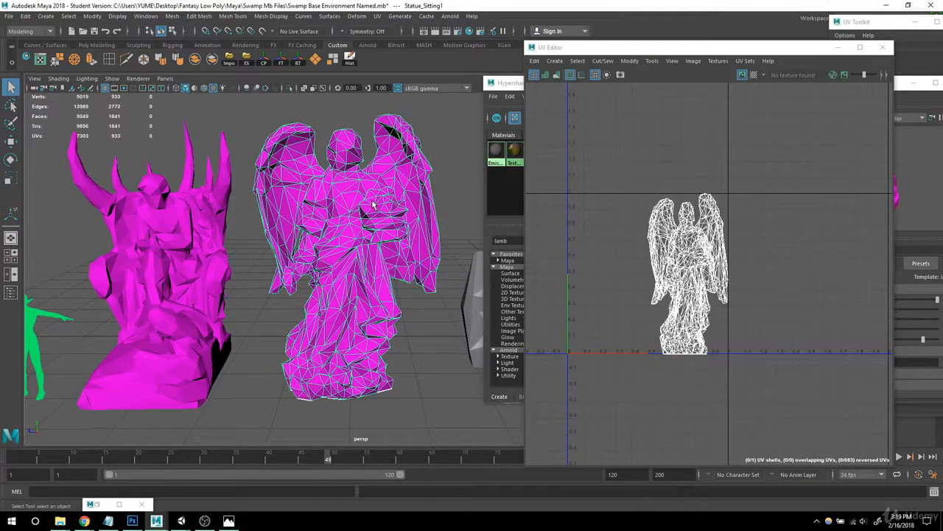
right_drag(309, 151, 330, 139)
- Select the seated and winged statues together and assign the Texture material to both
click(206, 214)
alt+right_drag(287, 283, 258, 287)
alt+middle_drag(258, 287, 296, 256)
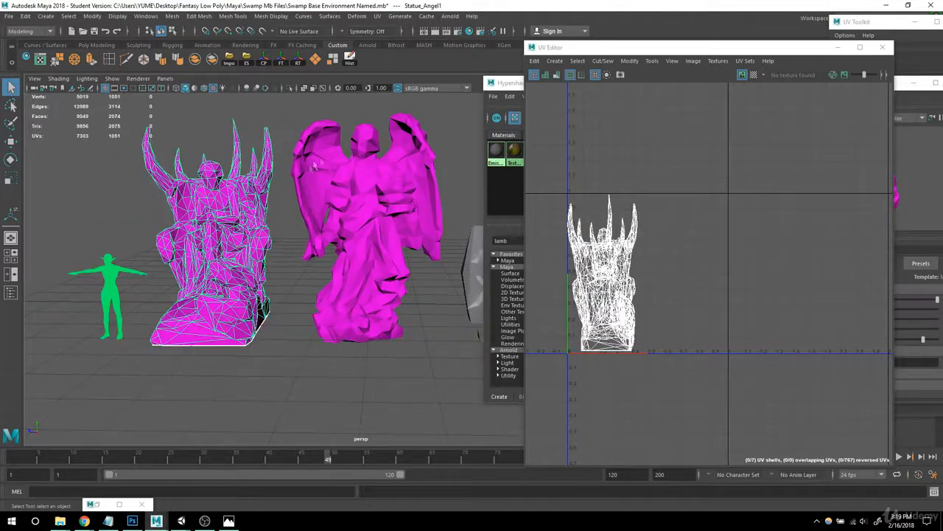
shift+click(384, 203)
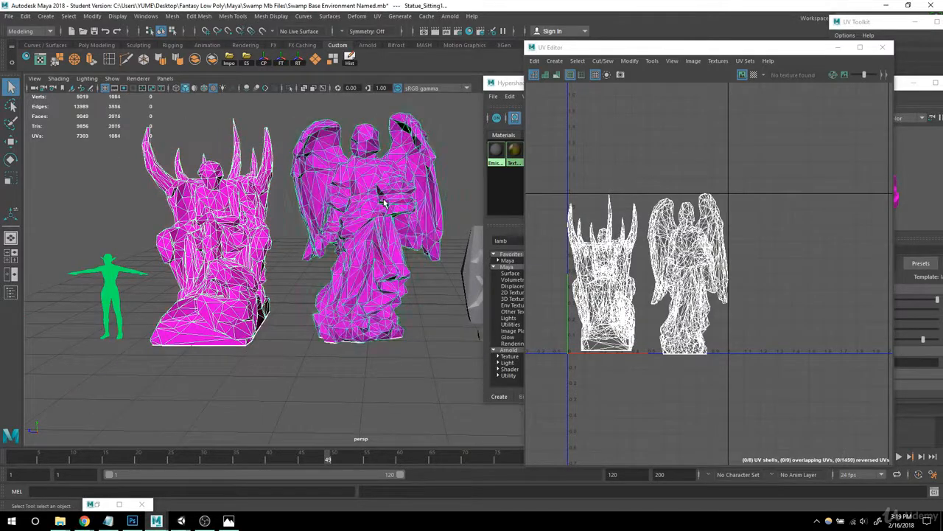
click(89, 505)
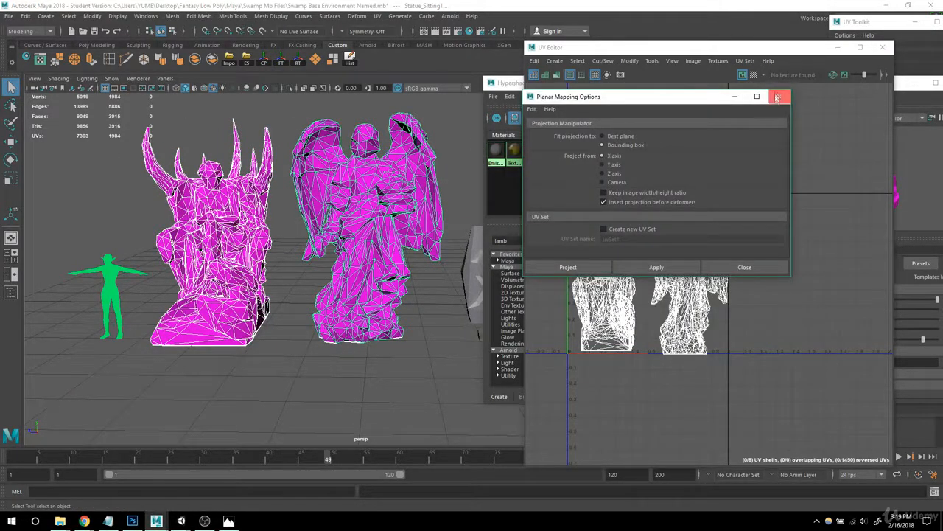
click(777, 98)
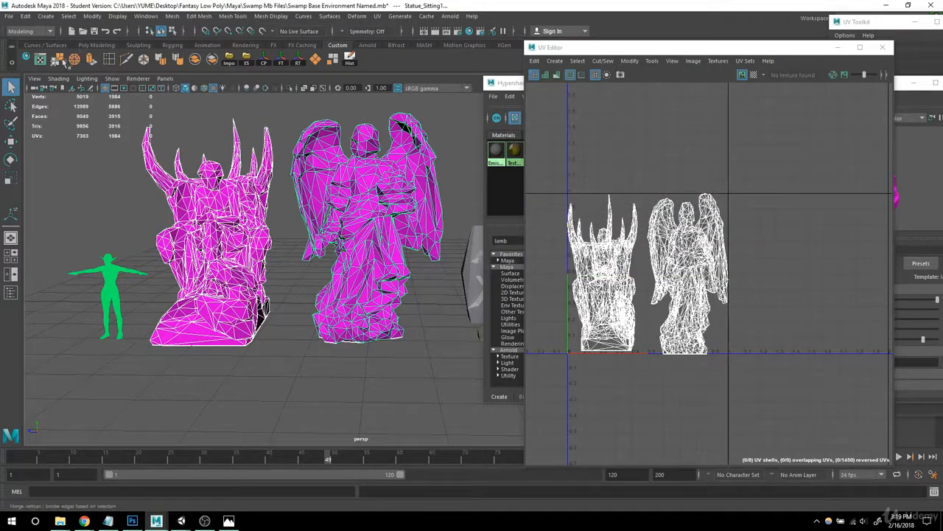
click(26, 59)
right_click(516, 155)
right_click(515, 153)
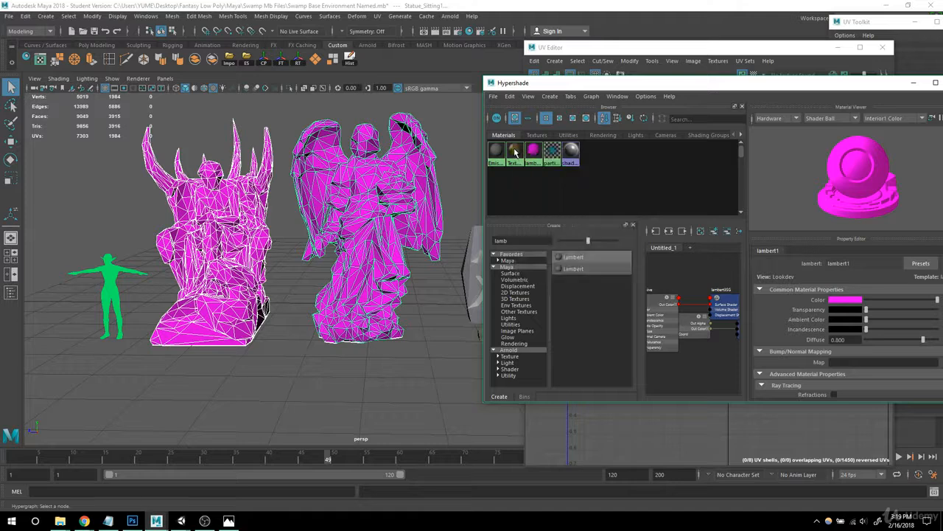
click(914, 83)
scroll(725, 317, down, 1)
alt+middle_drag(726, 317, 730, 306)
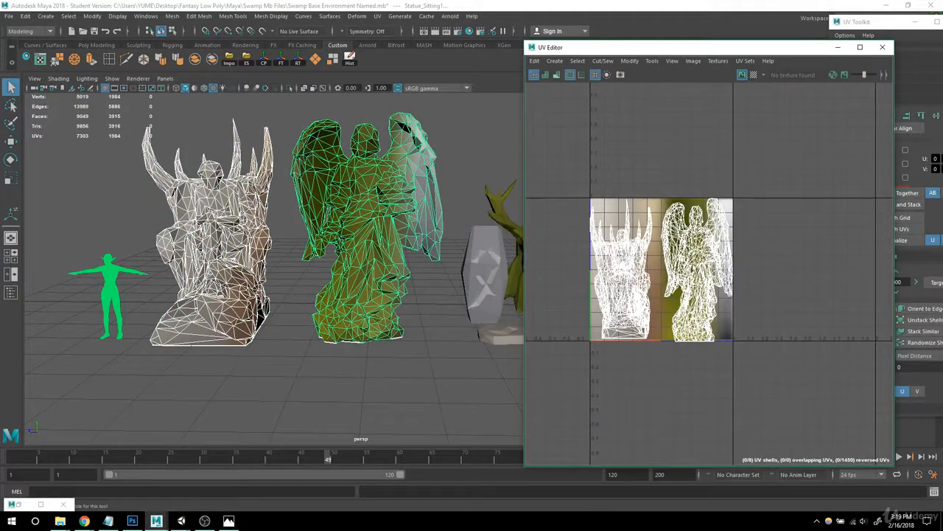
- Scale down both statues' UVs and place them on the light grey-beige gradient of the texture
right_drag(696, 233, 696, 259)
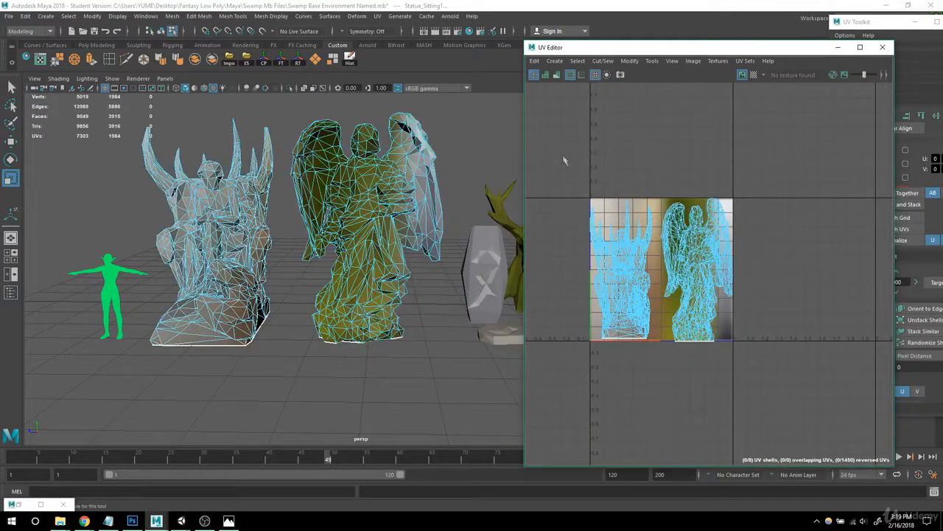
drag(567, 158, 757, 379)
click(599, 254)
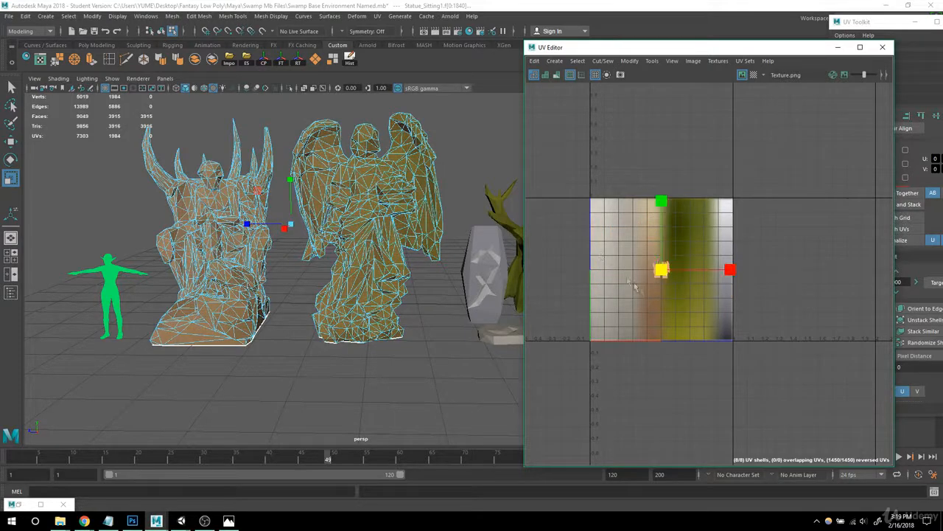
scroll(672, 274, up, 4)
alt+middle_drag(659, 217, 763, 302)
drag(743, 301, 632, 219)
key(w)
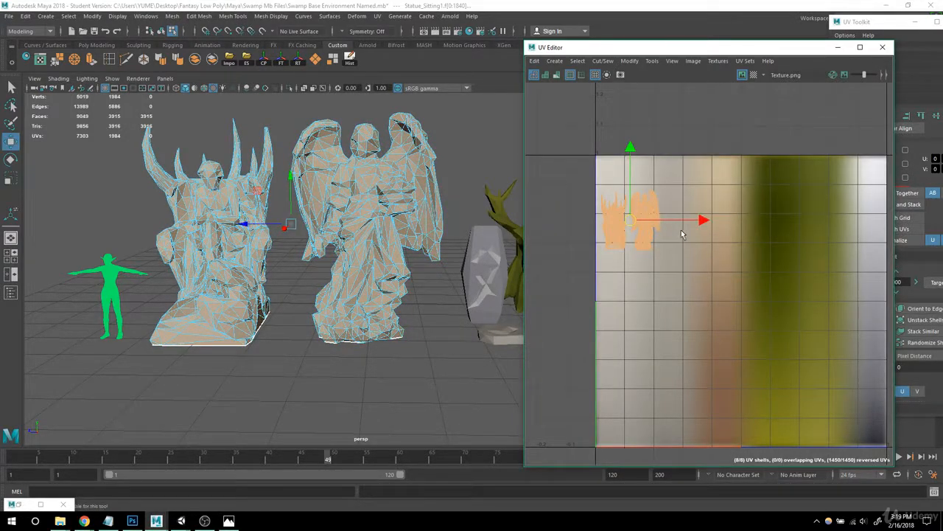
drag(635, 224, 650, 227)
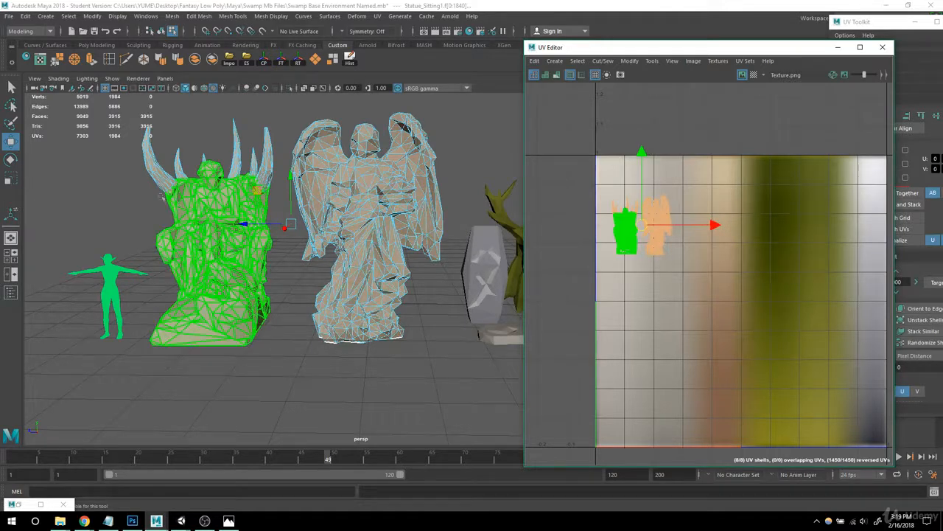
- Select the faces of all the horn-like spikes on the seated statue's throne by their UV shells
right_click(206, 151)
right_drag(205, 149, 208, 180)
alt+middle_drag(181, 202, 241, 253)
click(238, 158)
alt+middle_drag(237, 145, 217, 133)
right_drag(215, 109, 252, 138)
alt+middle_drag(195, 111, 219, 173)
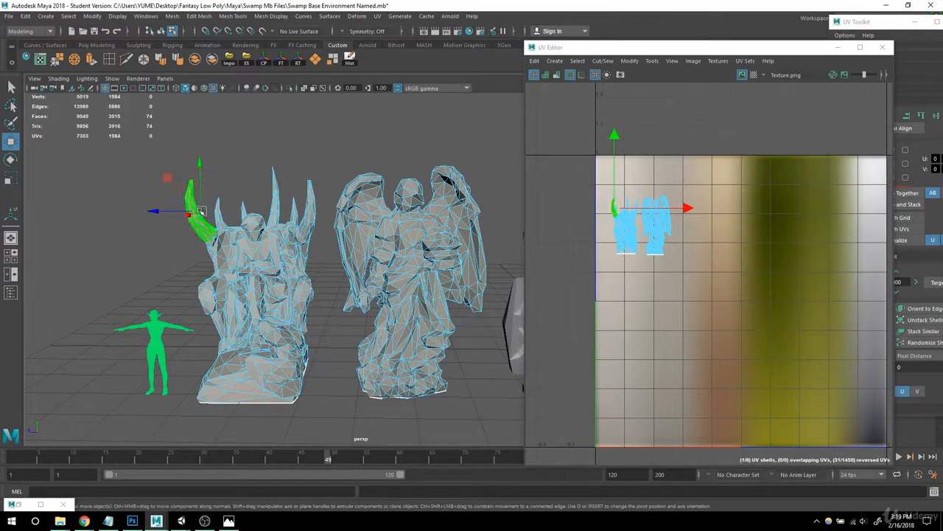
click(220, 215)
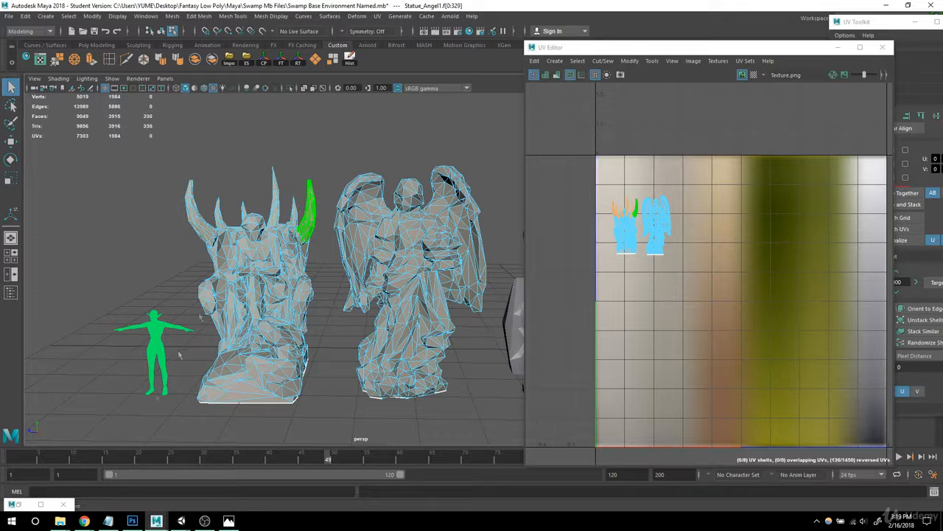
- Assign the Emissive material to the throne's spikes and return to object mode
click(37, 506)
right_drag(496, 151, 493, 125)
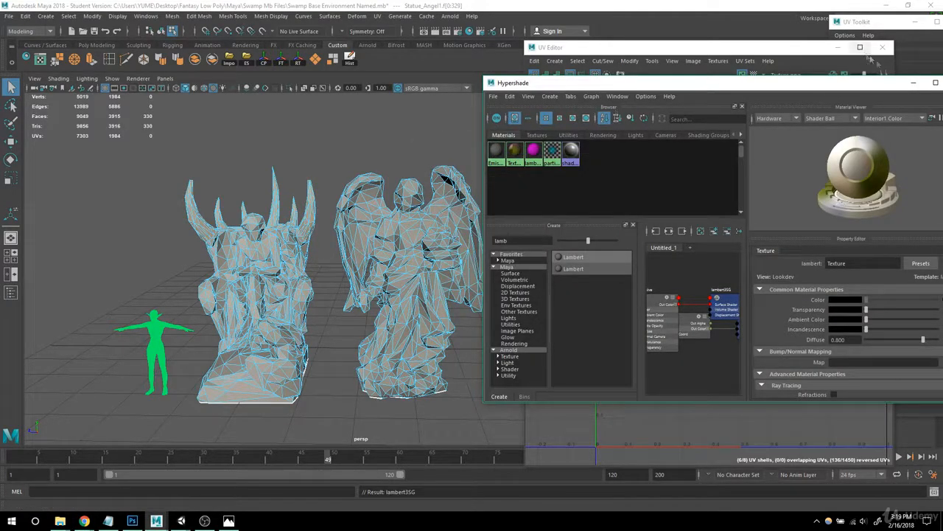
click(912, 83)
scroll(254, 258, down, 2)
alt+middle_drag(247, 180, 234, 152)
right_drag(232, 151, 266, 139)
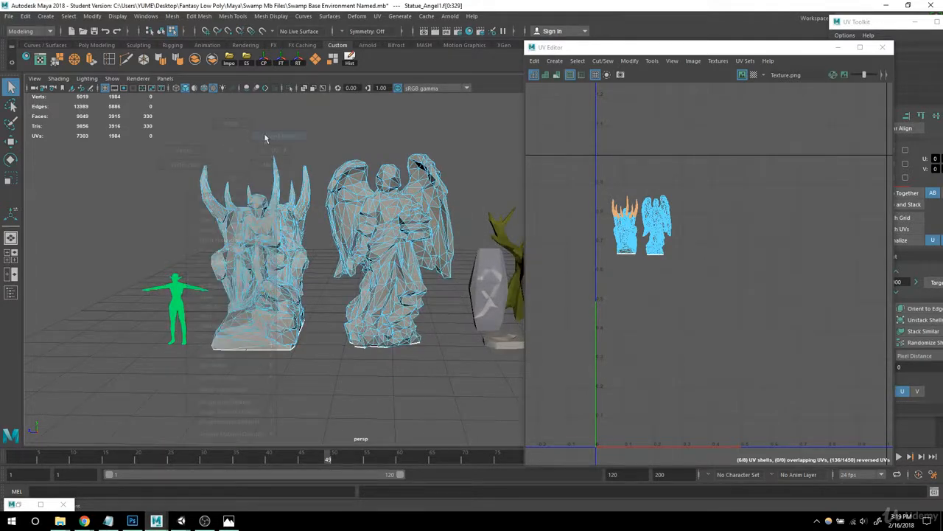
click(315, 142)
- Examine the textured throne and winged statues from several angles, moving the UV Editor aside for a clearer view
alt+drag(415, 234, 435, 302)
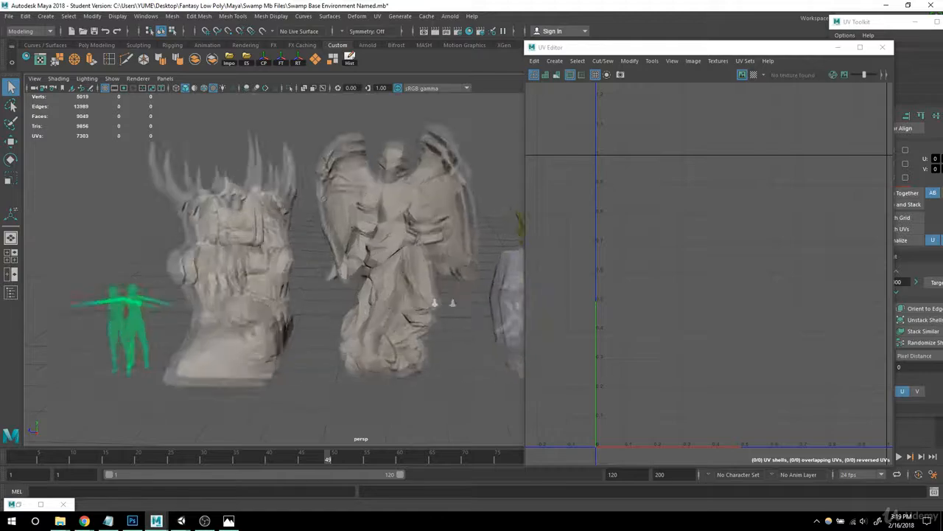
alt+right_drag(435, 302, 453, 294)
alt+drag(428, 294, 332, 289)
alt+middle_drag(333, 282, 389, 357)
alt+drag(389, 358, 330, 316)
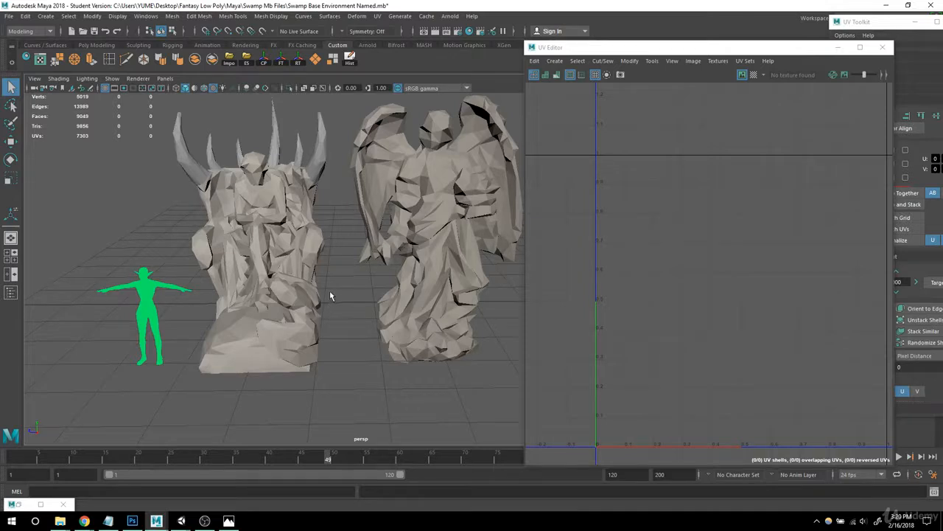
drag(592, 51, 630, 49)
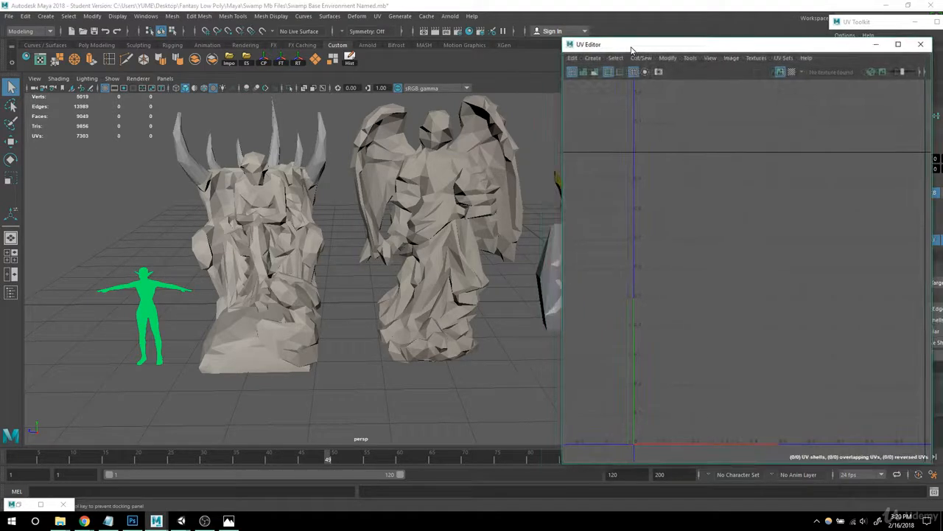
scroll(327, 251, down, 3)
alt+middle_drag(354, 291, 231, 259)
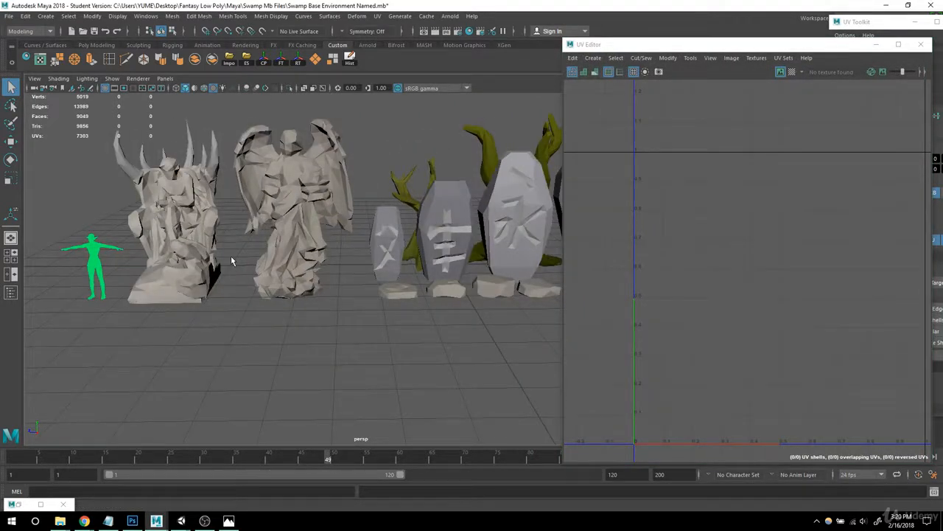
alt+drag(231, 256, 260, 259)
scroll(316, 272, up, 3)
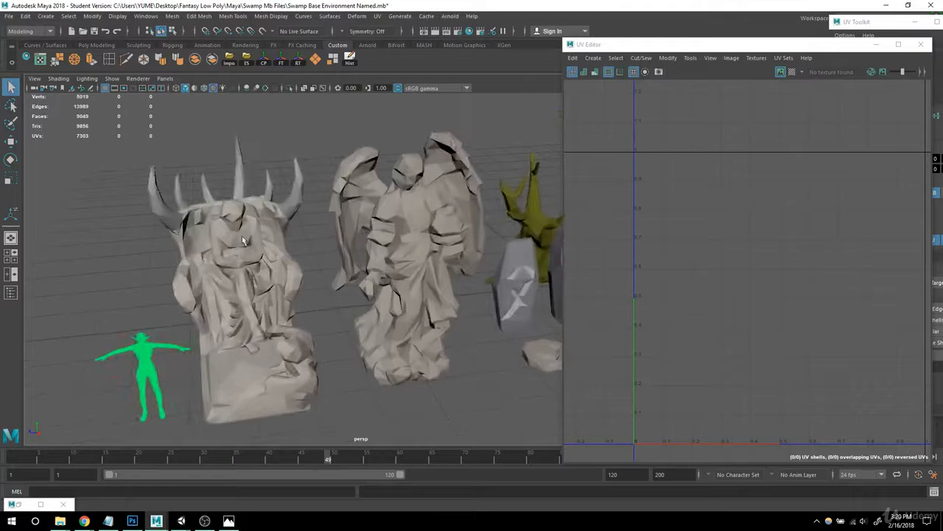
click(260, 259)
click(422, 222)
click(281, 268)
alt+drag(417, 260, 341, 247)
scroll(339, 243, up, 3)
right_click(273, 166)
click(353, 109)
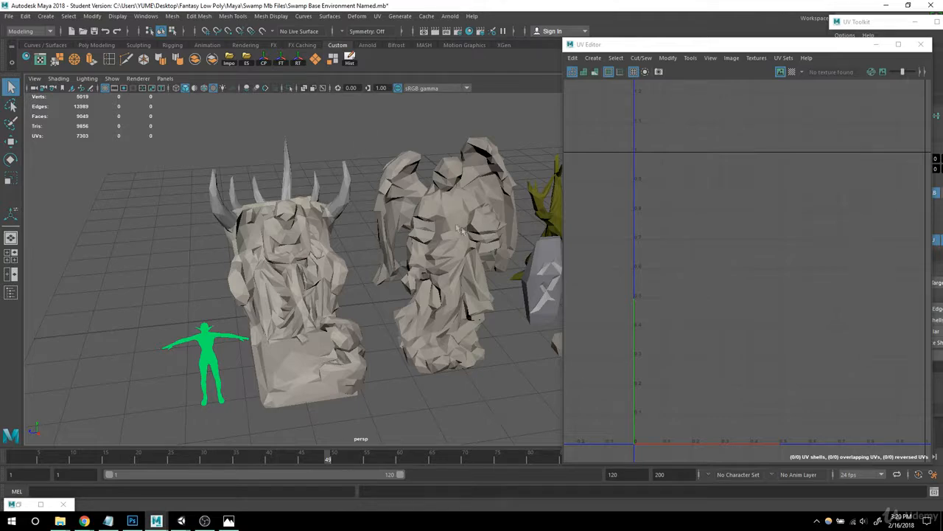
- Create a new Lambert material in Hypershade and rename it Vfx
scroll(461, 229, down, 5)
alt+drag(460, 230, 313, 332)
scroll(303, 318, up, 3)
alt+middle_drag(302, 316, 432, 275)
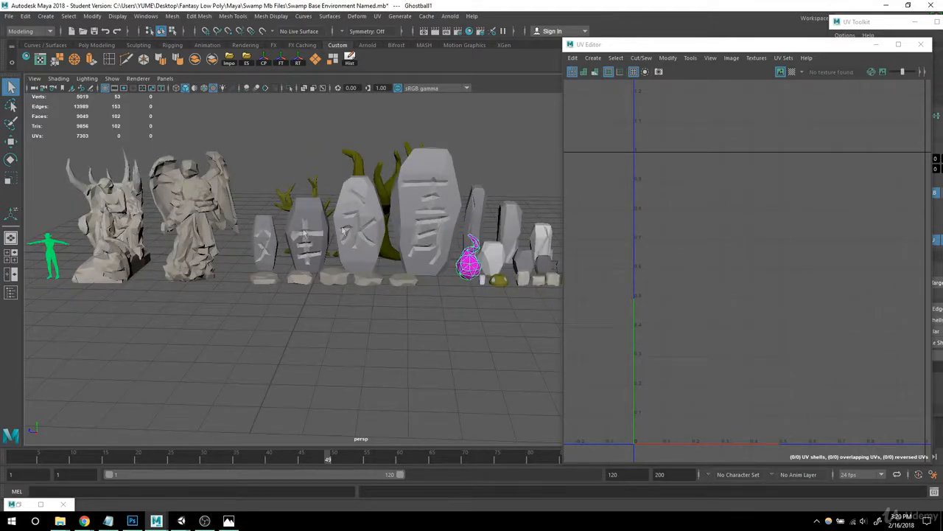
click(27, 58)
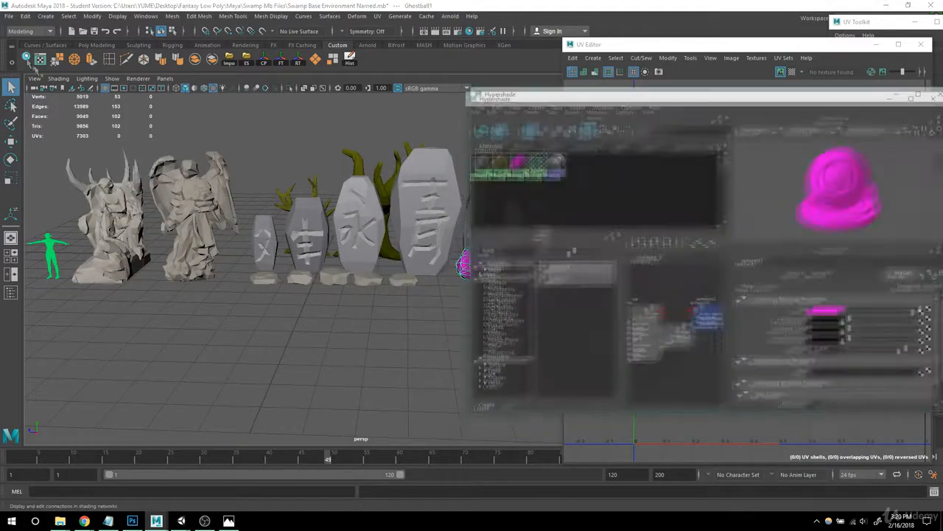
click(583, 262)
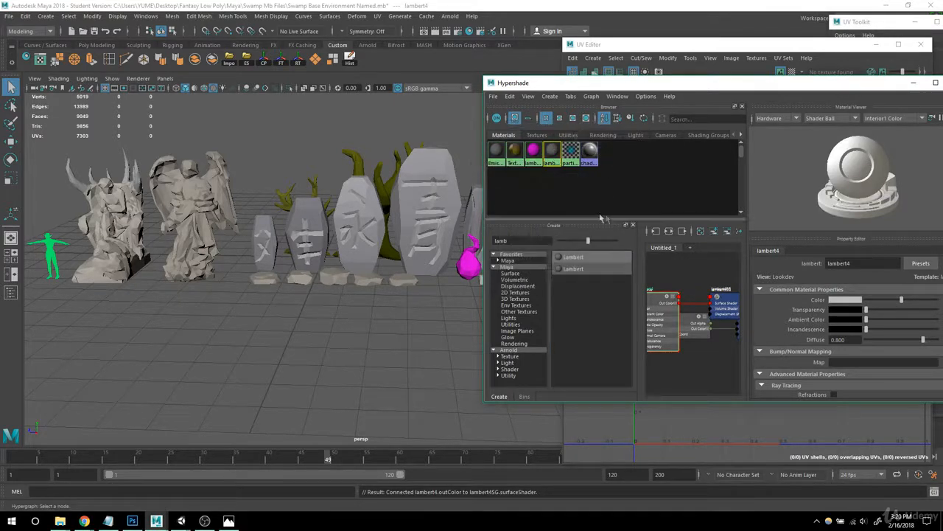
right_drag(555, 153, 520, 259)
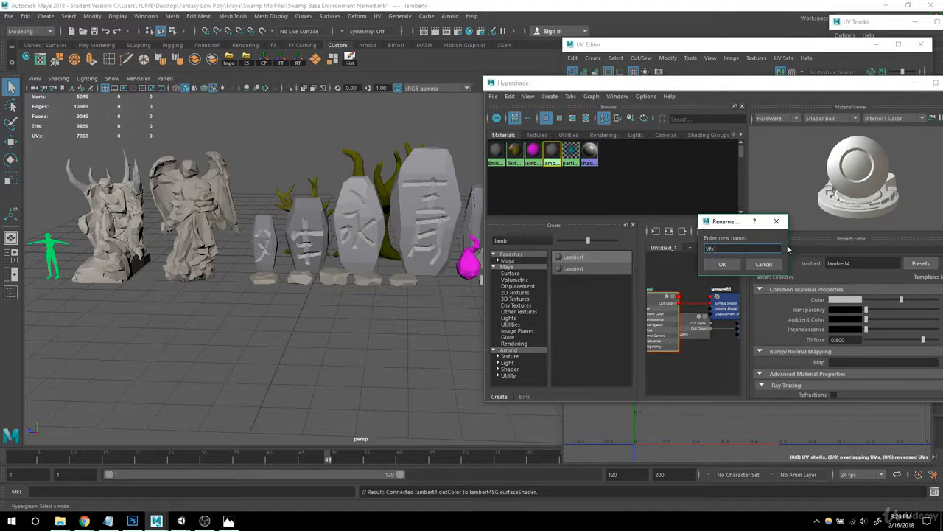
click(730, 266)
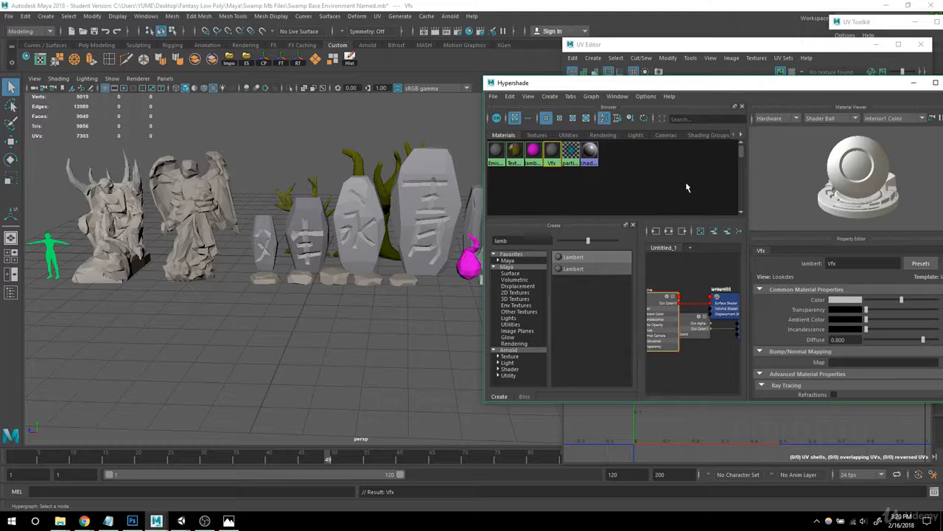
- Create another Lambert material and rename it Elf1
click(574, 257)
right_drag(570, 151, 568, 257)
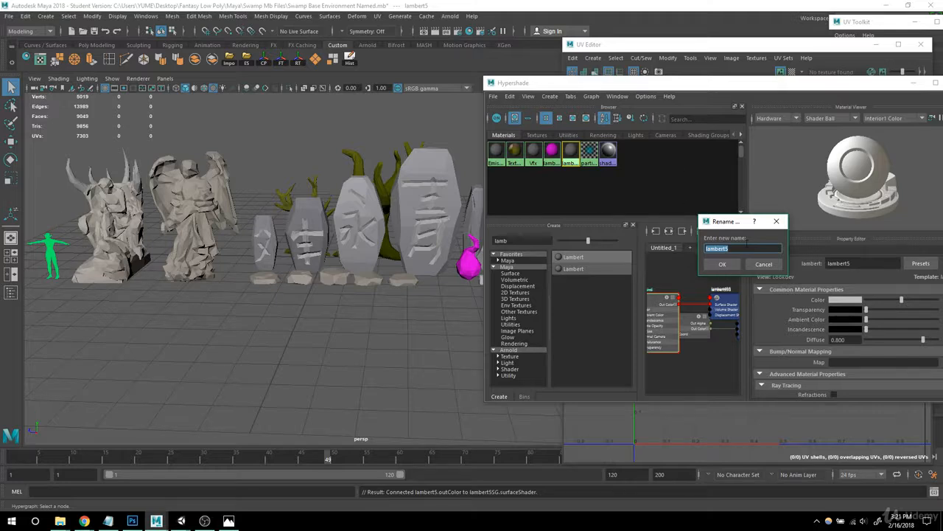
key(Return)
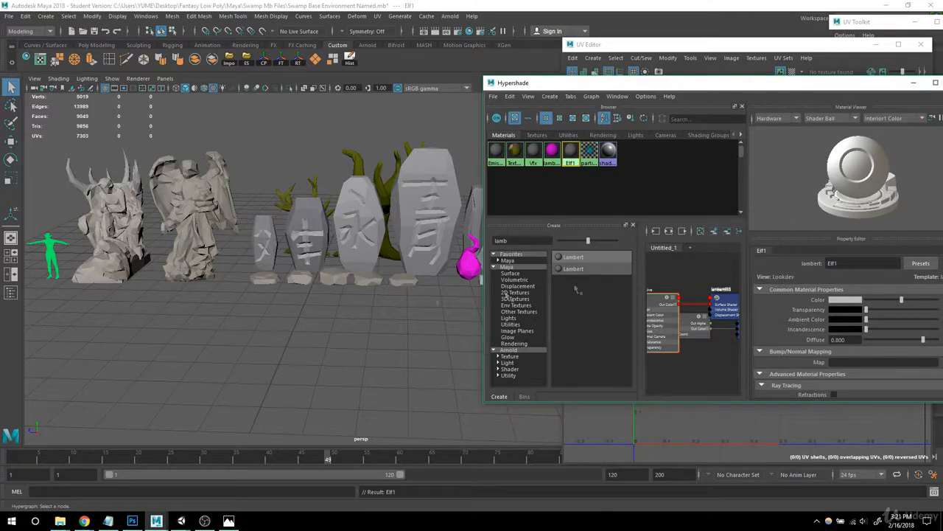
- Assign the Elf1 material to the elf figure beside the statues and leave the figure selected in close view
alt+middle_drag(83, 356, 187, 339)
click(160, 234)
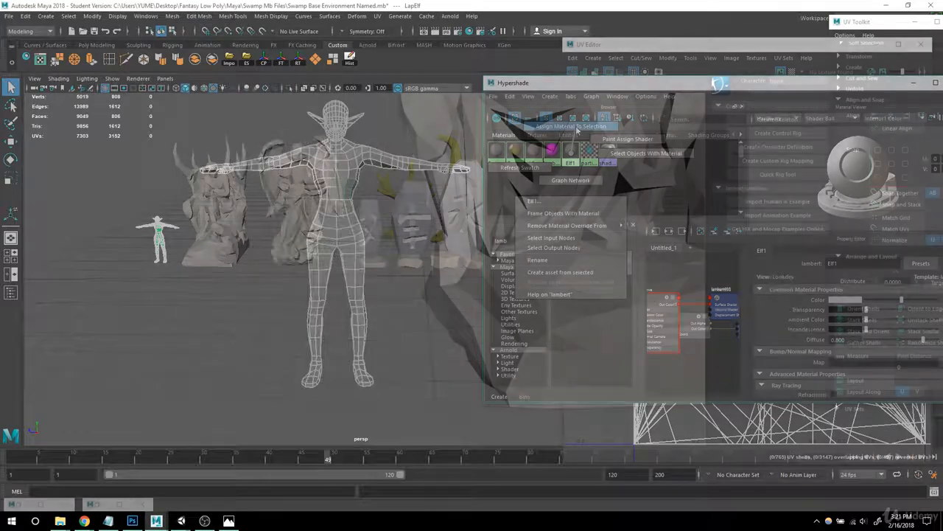
right_drag(306, 167, 380, 148)
alt+right_drag(377, 255, 324, 253)
alt+drag(324, 253, 284, 239)
click(332, 200)
alt+right_drag(333, 203, 391, 292)
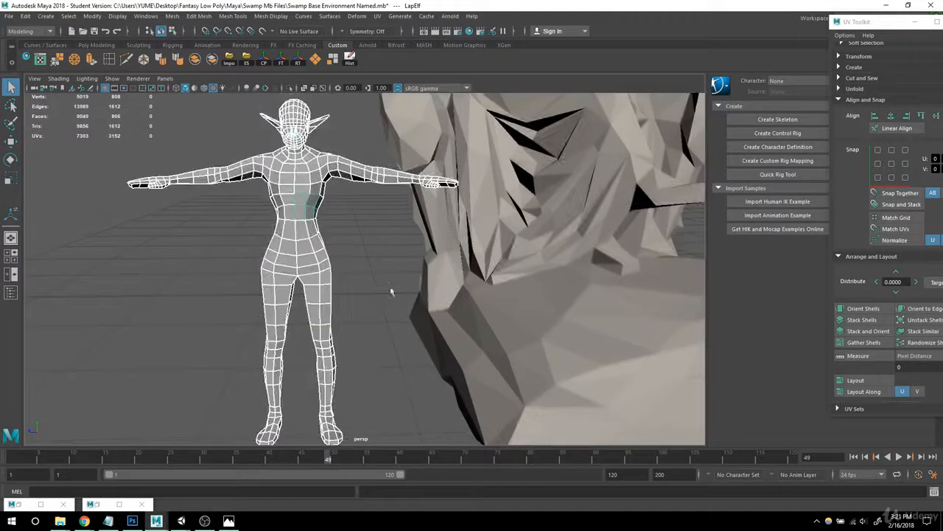
- Look up the selected elf figure's object name in the Outliner, close the list and deselect the figure
click(146, 16)
click(163, 123)
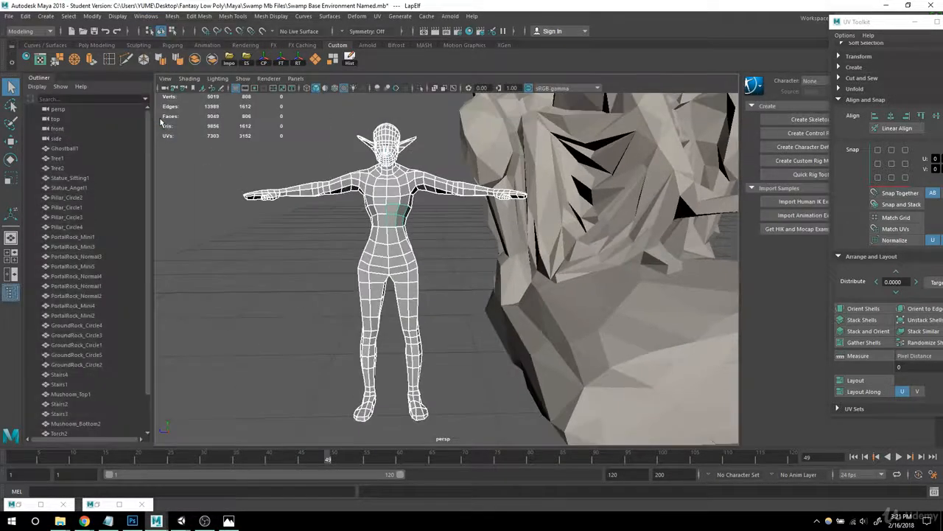
scroll(59, 229, down, 2)
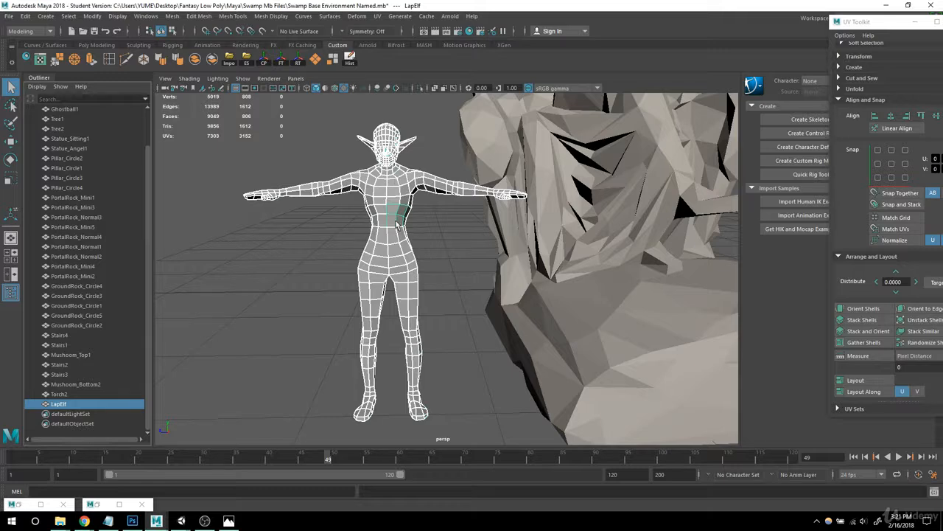
click(147, 78)
click(392, 290)
alt+drag(392, 291, 340, 189)
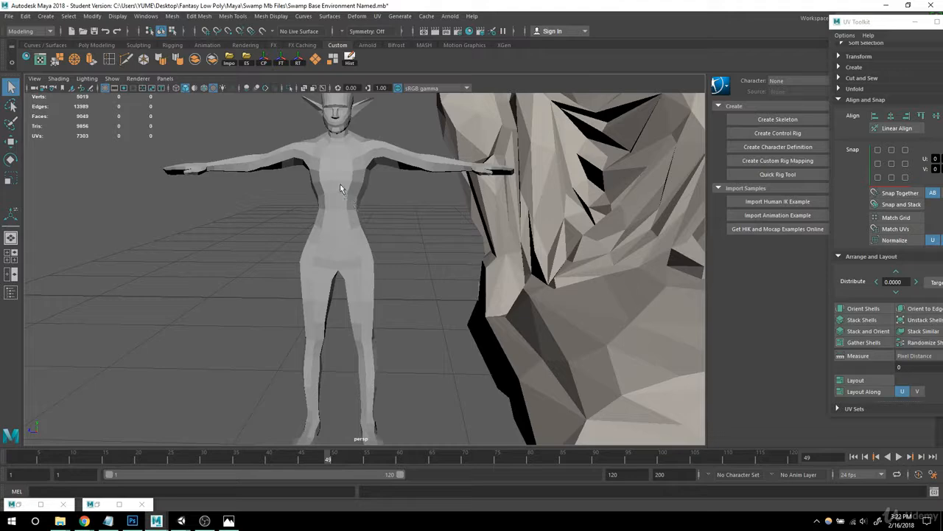
- Soften the elf figure's edges, return to object mode and deselect it
click(341, 189)
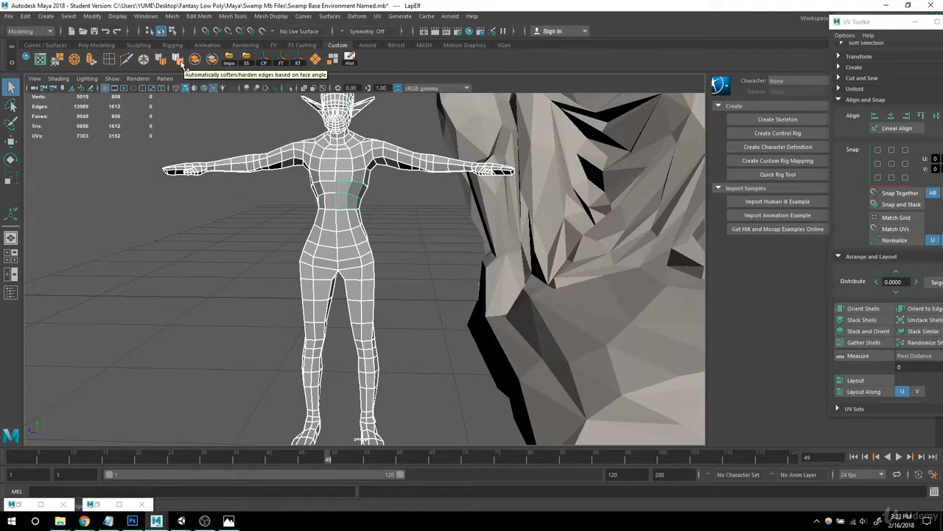
click(195, 60)
right_click(328, 157)
right_drag(342, 158, 361, 148)
click(230, 216)
- Examine the softened elf figure up close and the whole row of statues, pillars and rocks from several angles
alt+right_drag(459, 228, 385, 223)
mouse_move(385, 224)
alt+mouse_down()
mouse_move(491, 232)
mouse_move(585, 219)
mouse_move(582, 182)
mouse_move(565, 165)
mouse_move(391, 224)
mouse_move(370, 262)
mouse_move(375, 222)
alt+mouse_up()
scroll(329, 188, up, 4)
alt+drag(328, 188, 364, 208)
scroll(369, 217, down, 4)
alt+right_drag(364, 208, 261, 214)
alt+middle_drag(398, 221, 247, 198)
alt+right_drag(471, 221, 396, 240)
alt+middle_drag(395, 239, 292, 255)
alt+right_drag(292, 255, 271, 249)
alt+drag(335, 210, 442, 250)
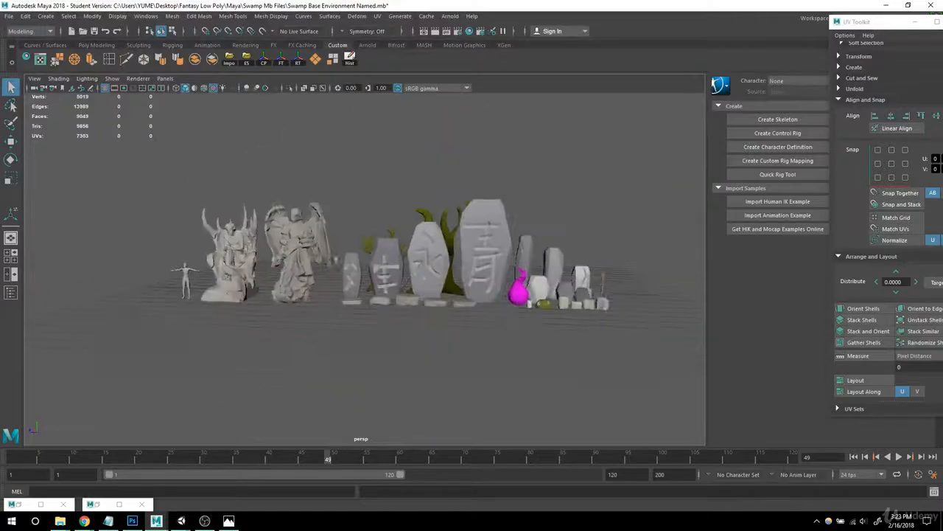
- Delete the construction history of all objects in the scene, running the deletion twice
click(25, 16)
mouse_move(69, 142)
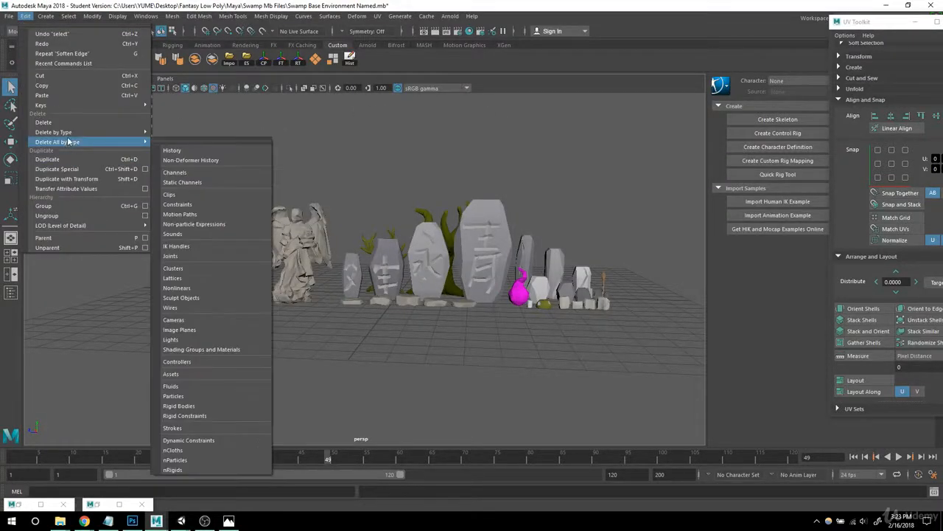
click(180, 151)
scroll(359, 291, up, 2)
scroll(359, 291, down, 2)
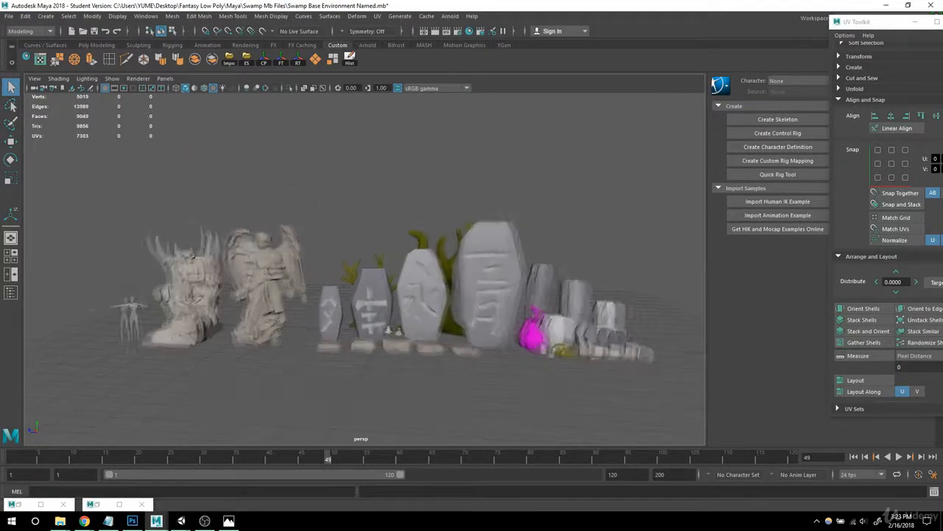
alt+drag(386, 336, 404, 315)
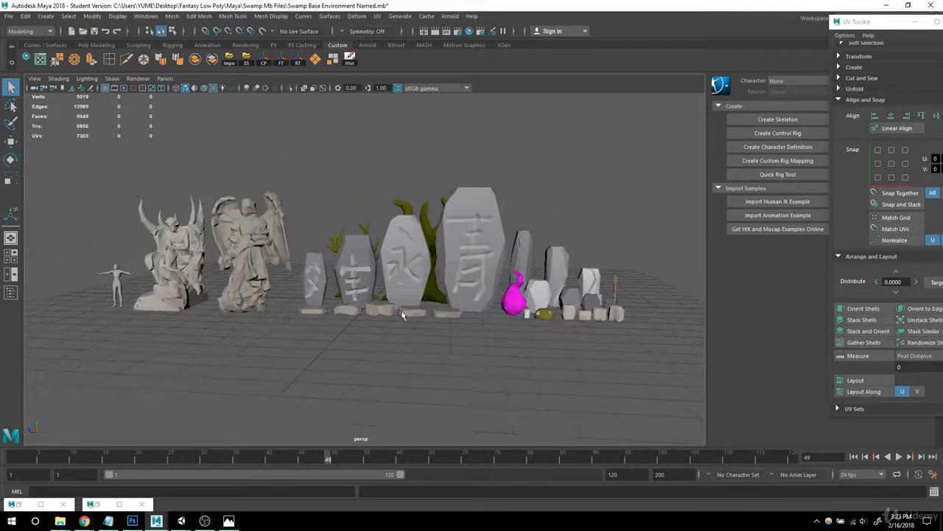
click(26, 16)
mouse_move(87, 141)
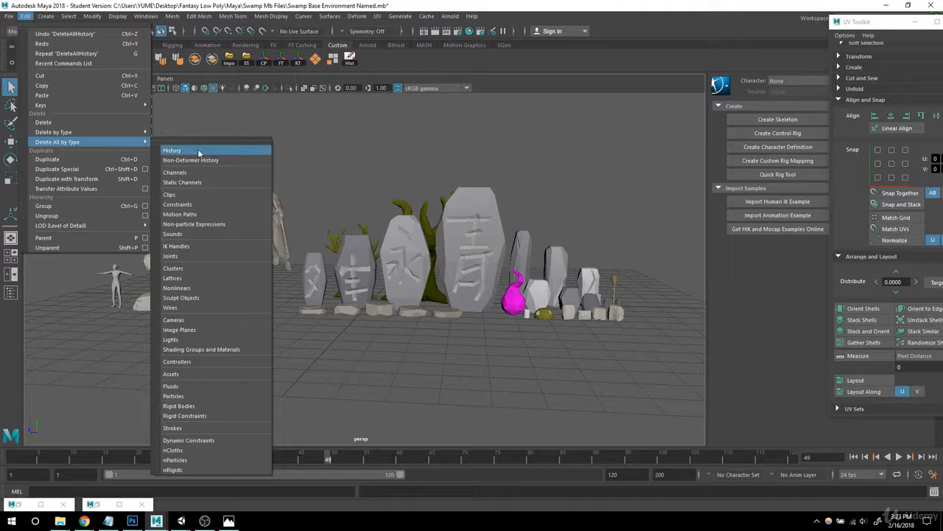
click(198, 154)
scroll(366, 213, down, 2)
alt+drag(367, 216, 332, 193)
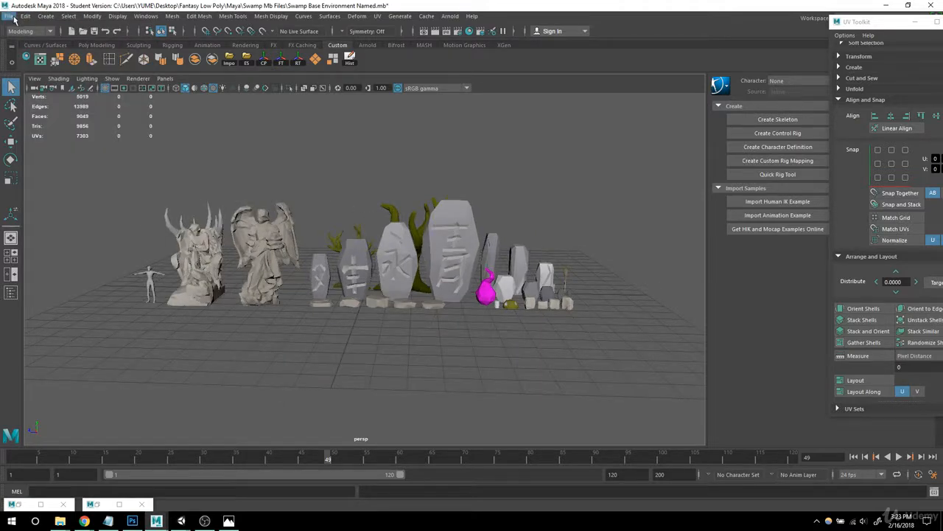
- Save the scene as Swamp Base Environment Textured.mb in the Desktop folder Fantasy Low Poly\Maya\Swamp Mb Files
click(14, 16)
click(41, 67)
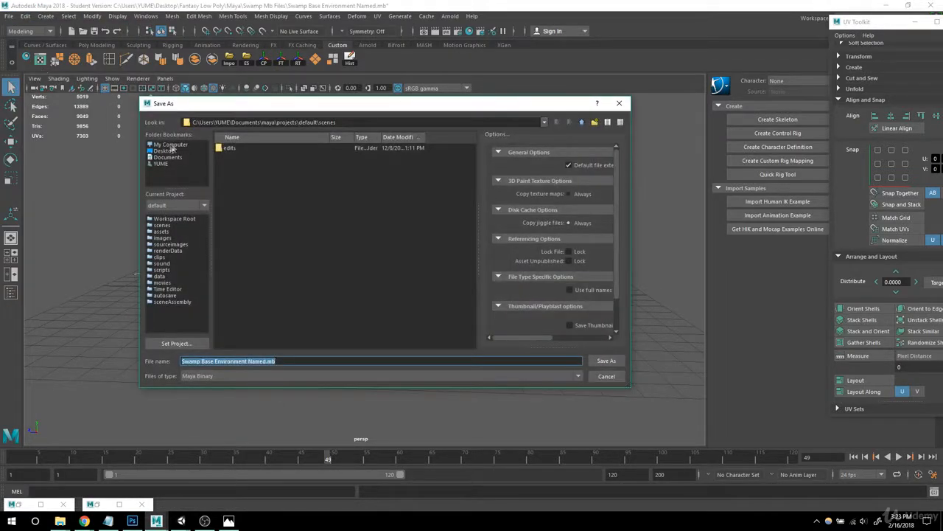
click(164, 151)
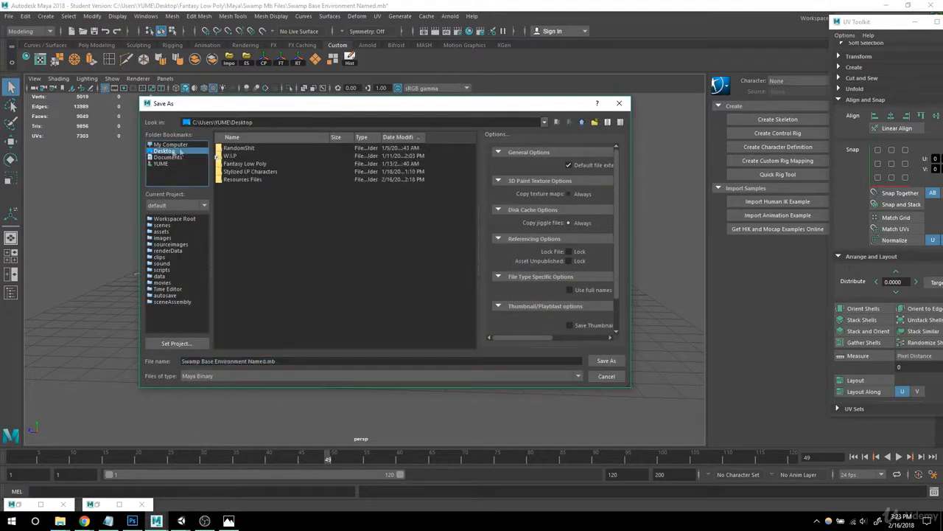
double_click(243, 163)
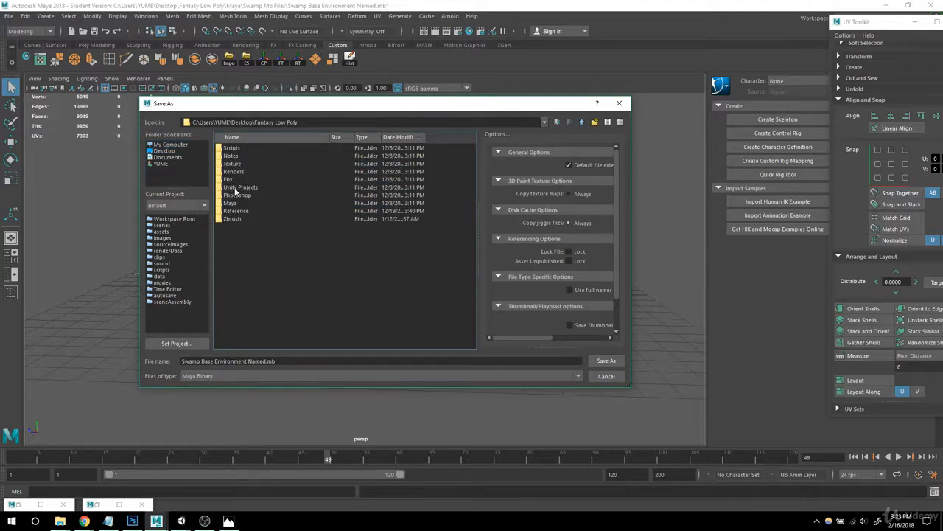
double_click(232, 203)
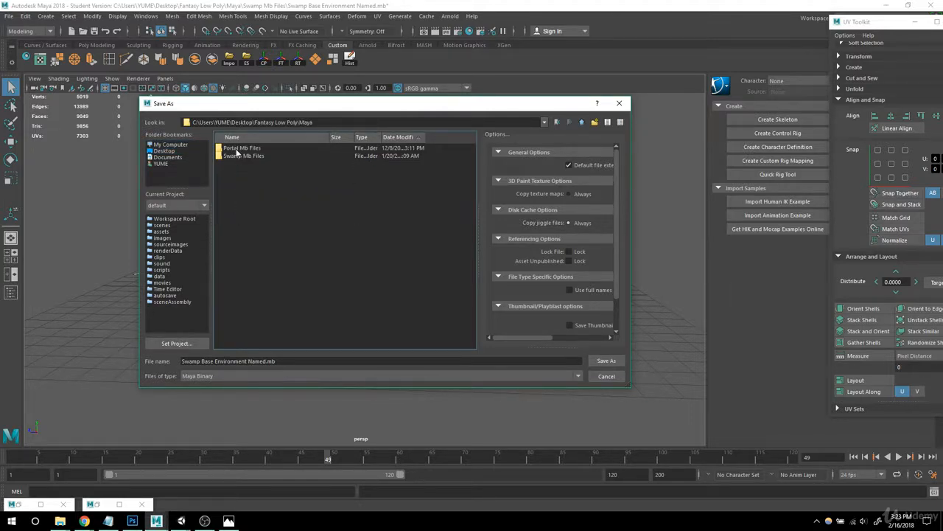
double_click(237, 156)
click(259, 361)
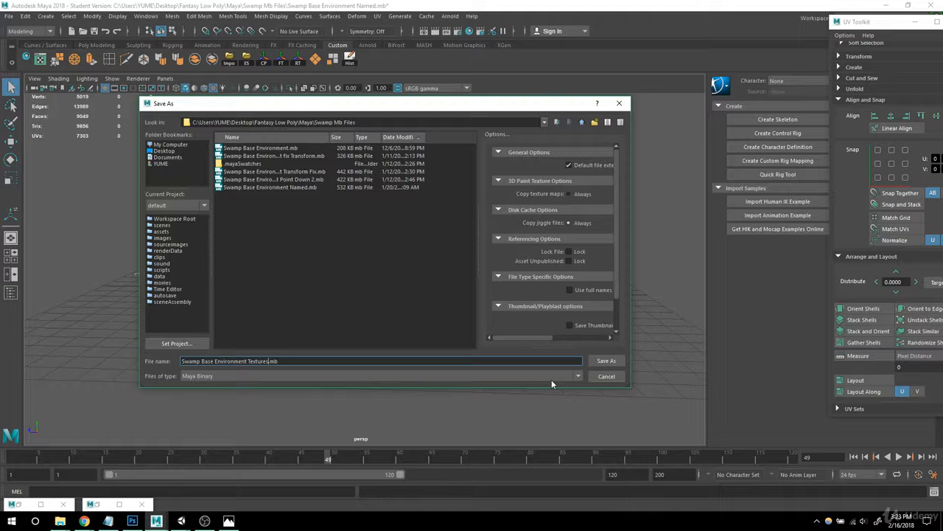
click(606, 360)
click(445, 268)
alt+right_drag(535, 306, 413, 288)
alt+drag(406, 286, 394, 310)
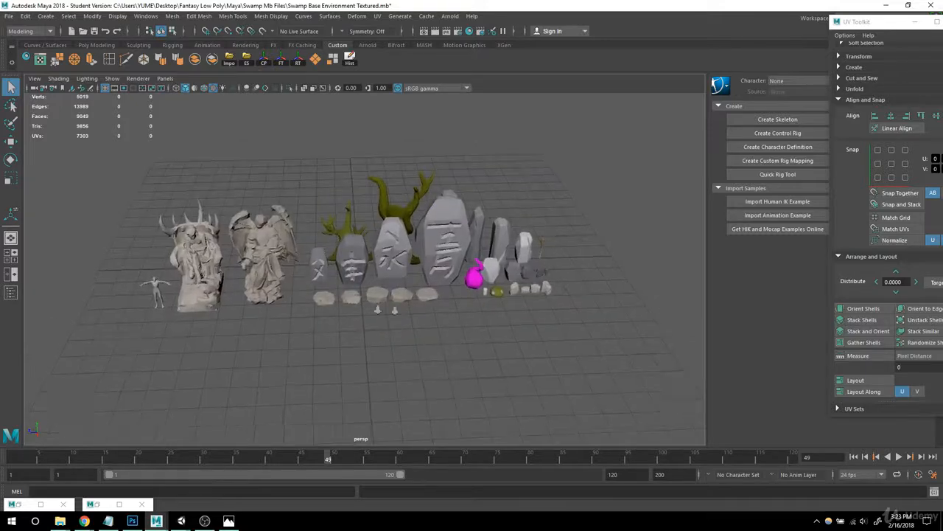
alt+right_drag(395, 310, 424, 313)
- Switch to File Explorer, open Maya\Swamp Mb Files and rename the "fix Transform" file to Swamp Base Environment [Fix Transform]
mouse_move(59, 520)
click(111, 475)
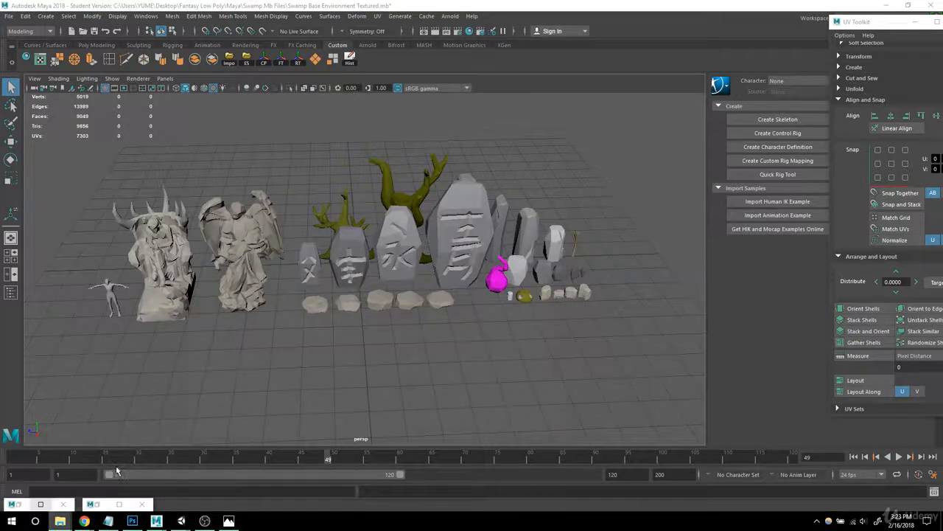
click(336, 164)
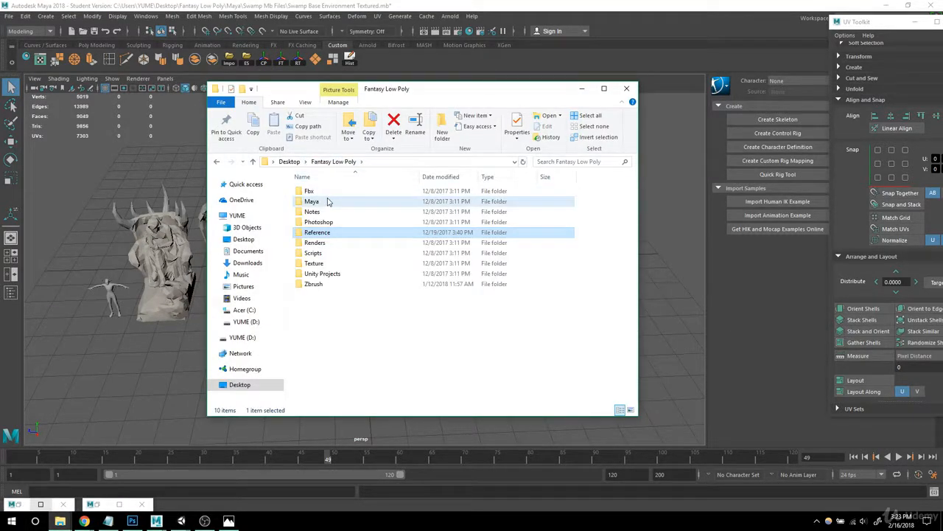
double_click(329, 200)
double_click(325, 202)
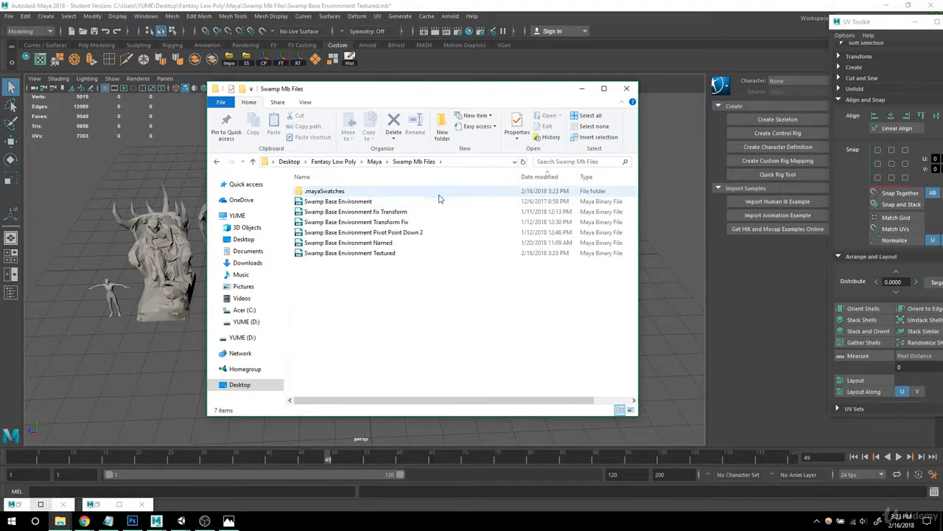
click(383, 212)
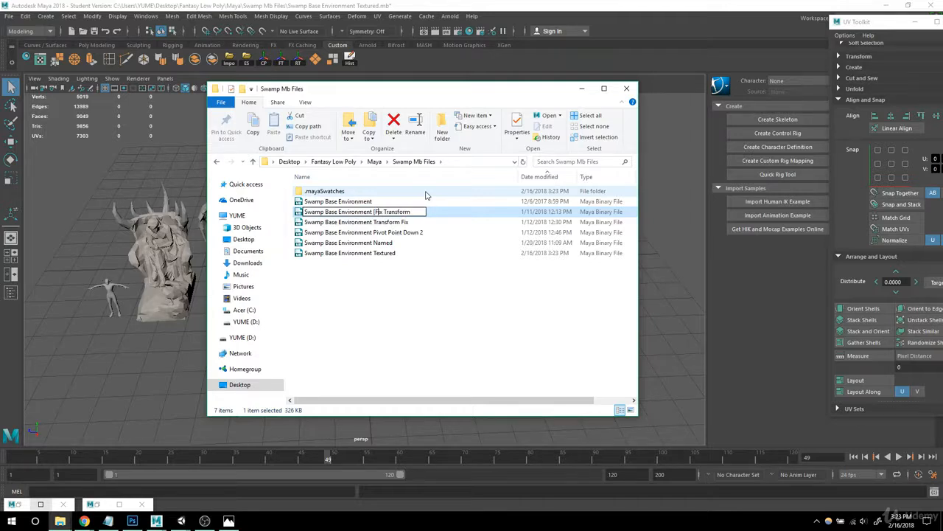
key(Return)
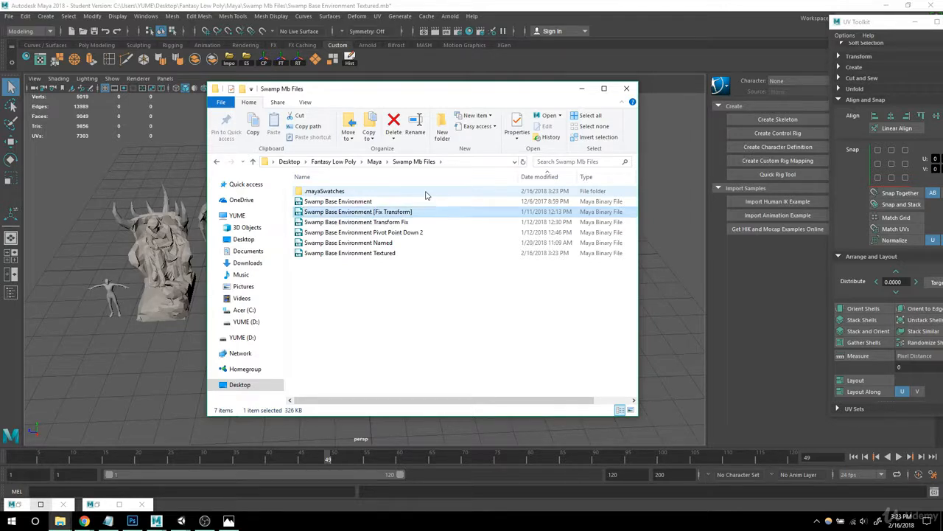
- Rename the "Transform Fix" scene file to Swamp Base Environment [Transform Fix]
click(382, 224)
key(F2)
click(375, 222)
text([)
key(Return)
key(F2)
click(420, 222)
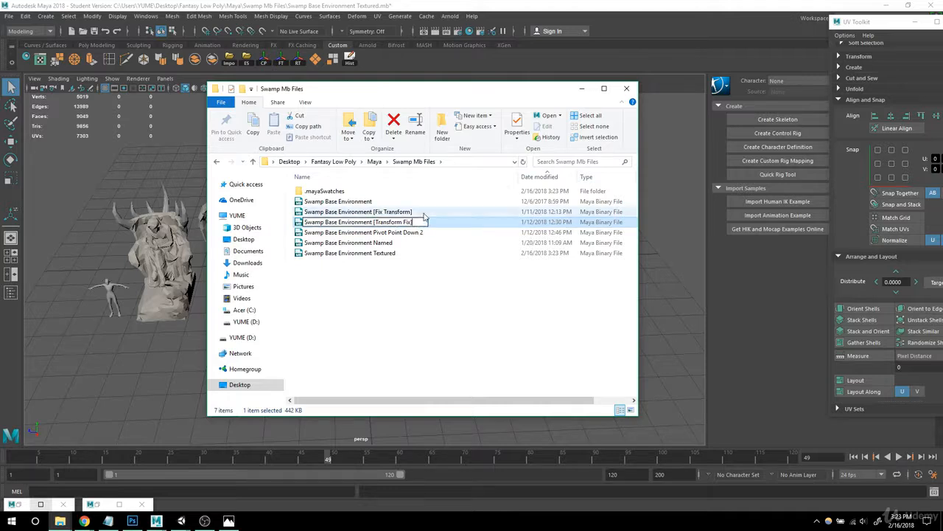
text(])
key(Return)
- Rename the "Pivot Point Down 2" scene file to Swamp Base Environment [Pivot Point Down 2]
click(388, 233)
key(F2)
click(375, 232)
text([])
key(Return)
- Rename the "Named" scene file to Swamp Base Environment [Named]
click(400, 243)
key(F2)
text([)
key(End)
text(])
key(Return)
- Rename the "Textured" scene file to Swamp Base Environment [Textured] and minimize the folder window
click(375, 252)
key(F2)
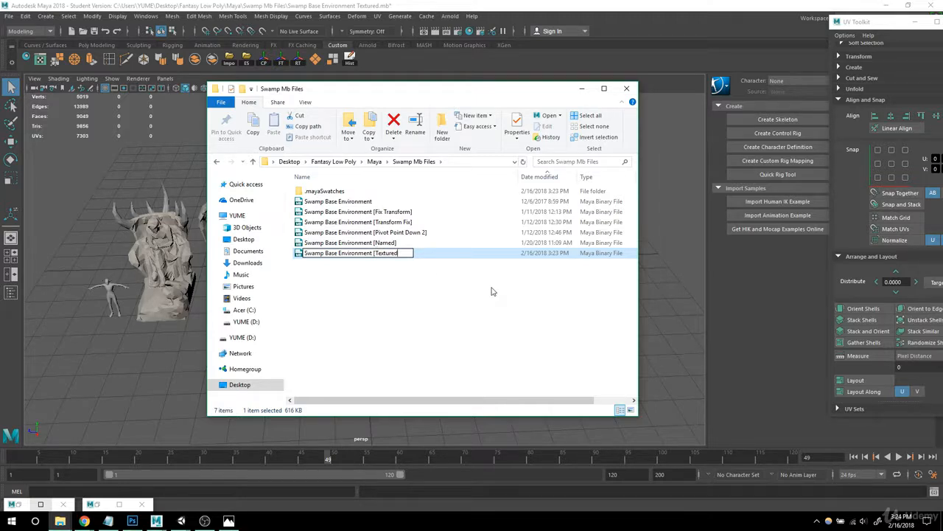
key(Return)
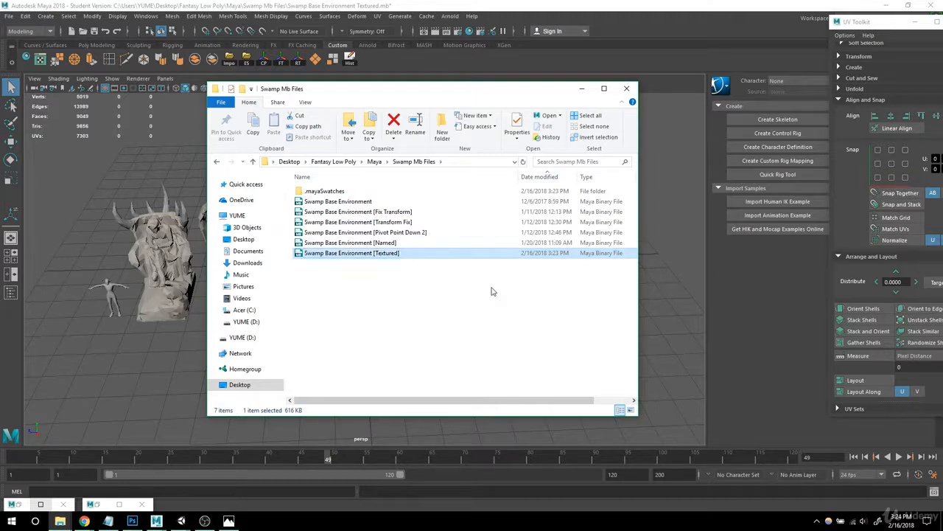
click(582, 88)
- Examine the full set of textured swamp props in the viewport from several angles and distances
mouse_move(501, 286)
alt+mouse_down()
mouse_move(413, 286)
mouse_move(518, 288)
alt+mouse_up()
alt+right_drag(518, 288, 417, 279)
alt+drag(418, 280, 451, 292)
scroll(466, 298, up, 2)
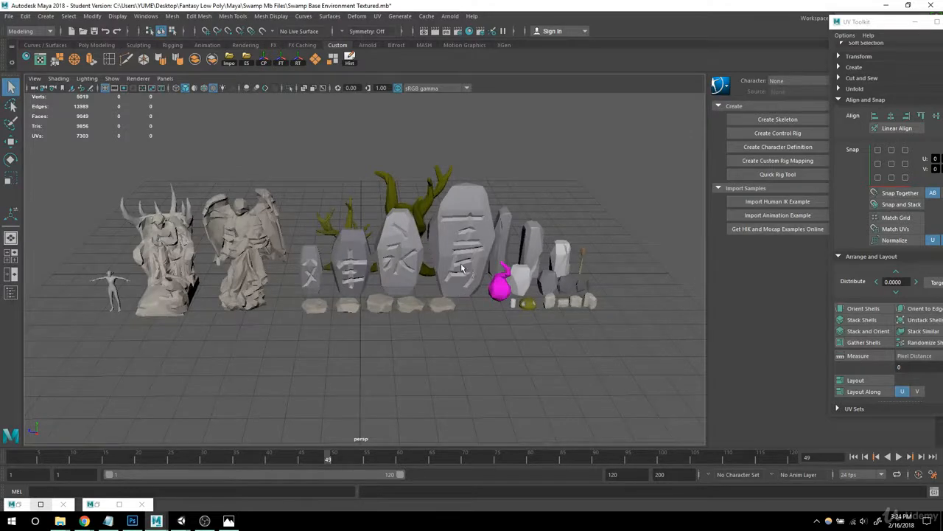
scroll(465, 267, down, 3)
alt+drag(465, 267, 446, 428)
alt+drag(538, 383, 520, 335)
scroll(465, 297, up, 3)
scroll(465, 297, down, 2)
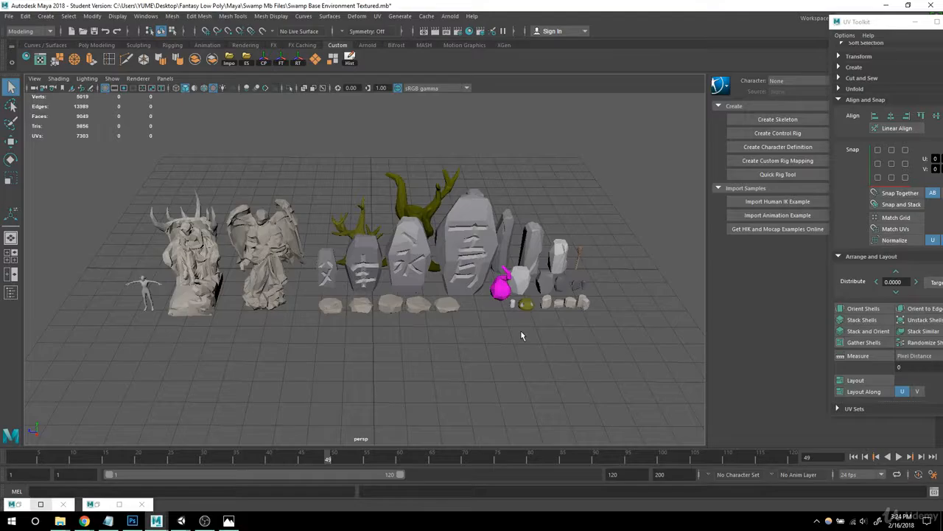